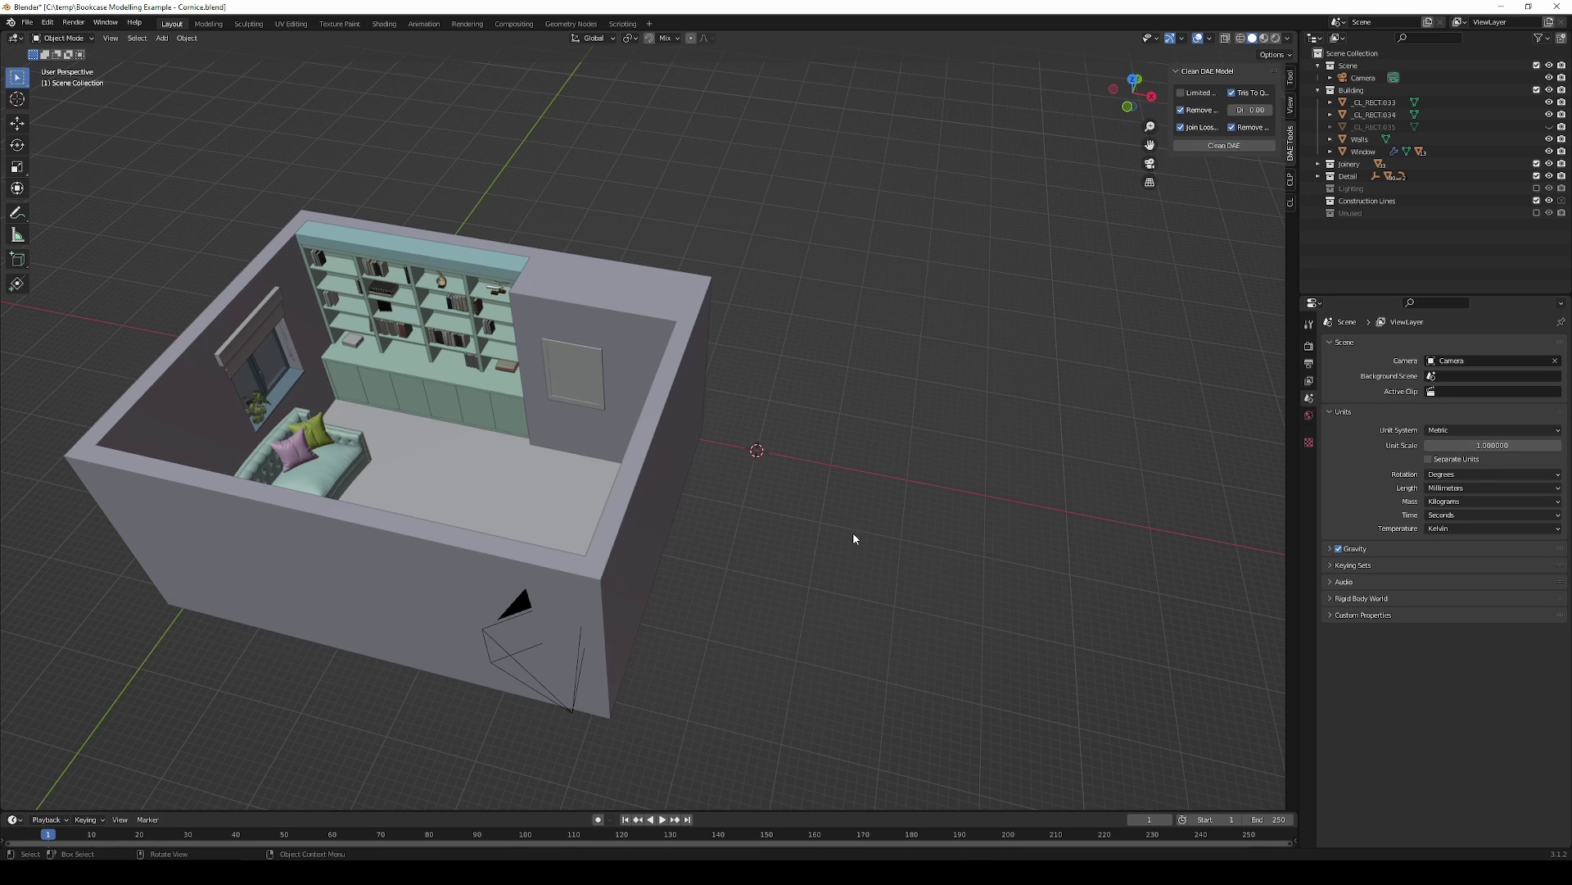
Step: Close the overlay settings, switch to top orthographic view and zoom into empty grid
click(1210, 38)
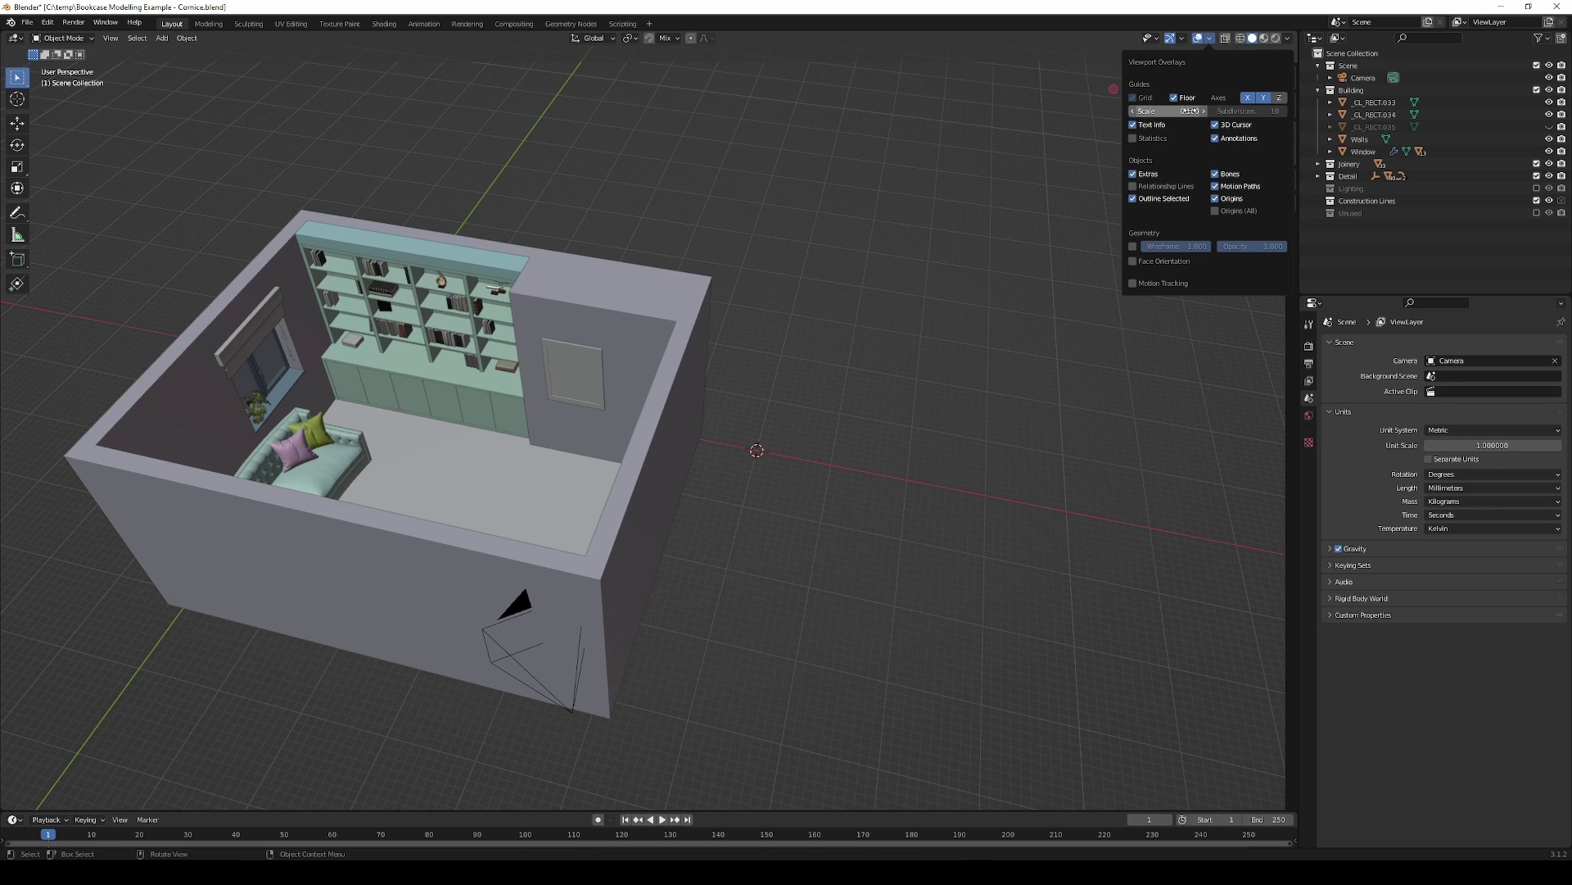
key(n)
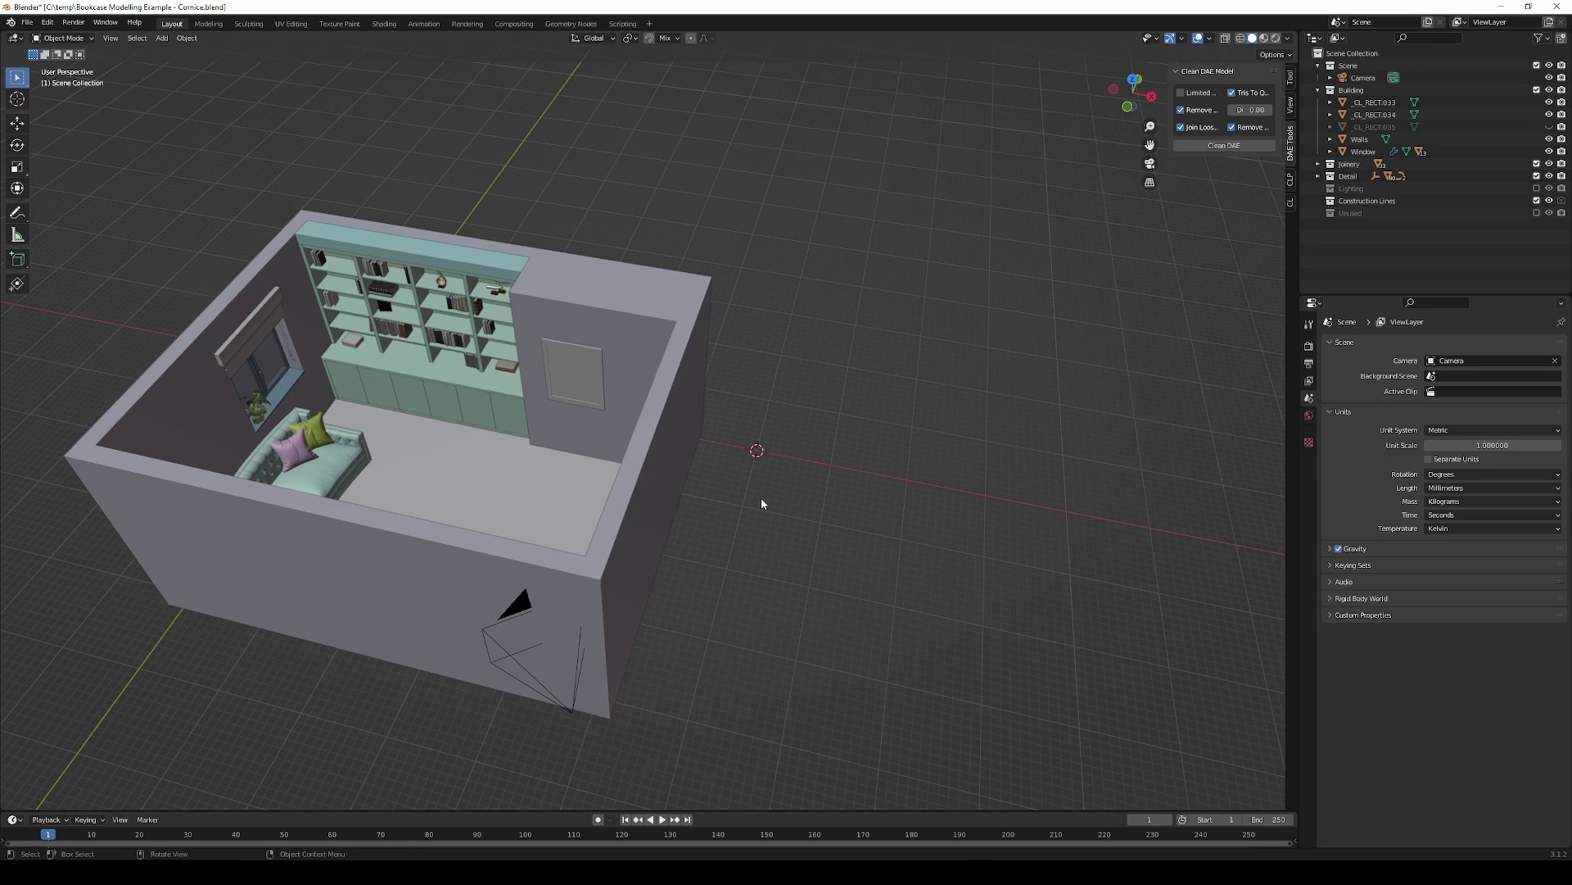
key(KP_5)
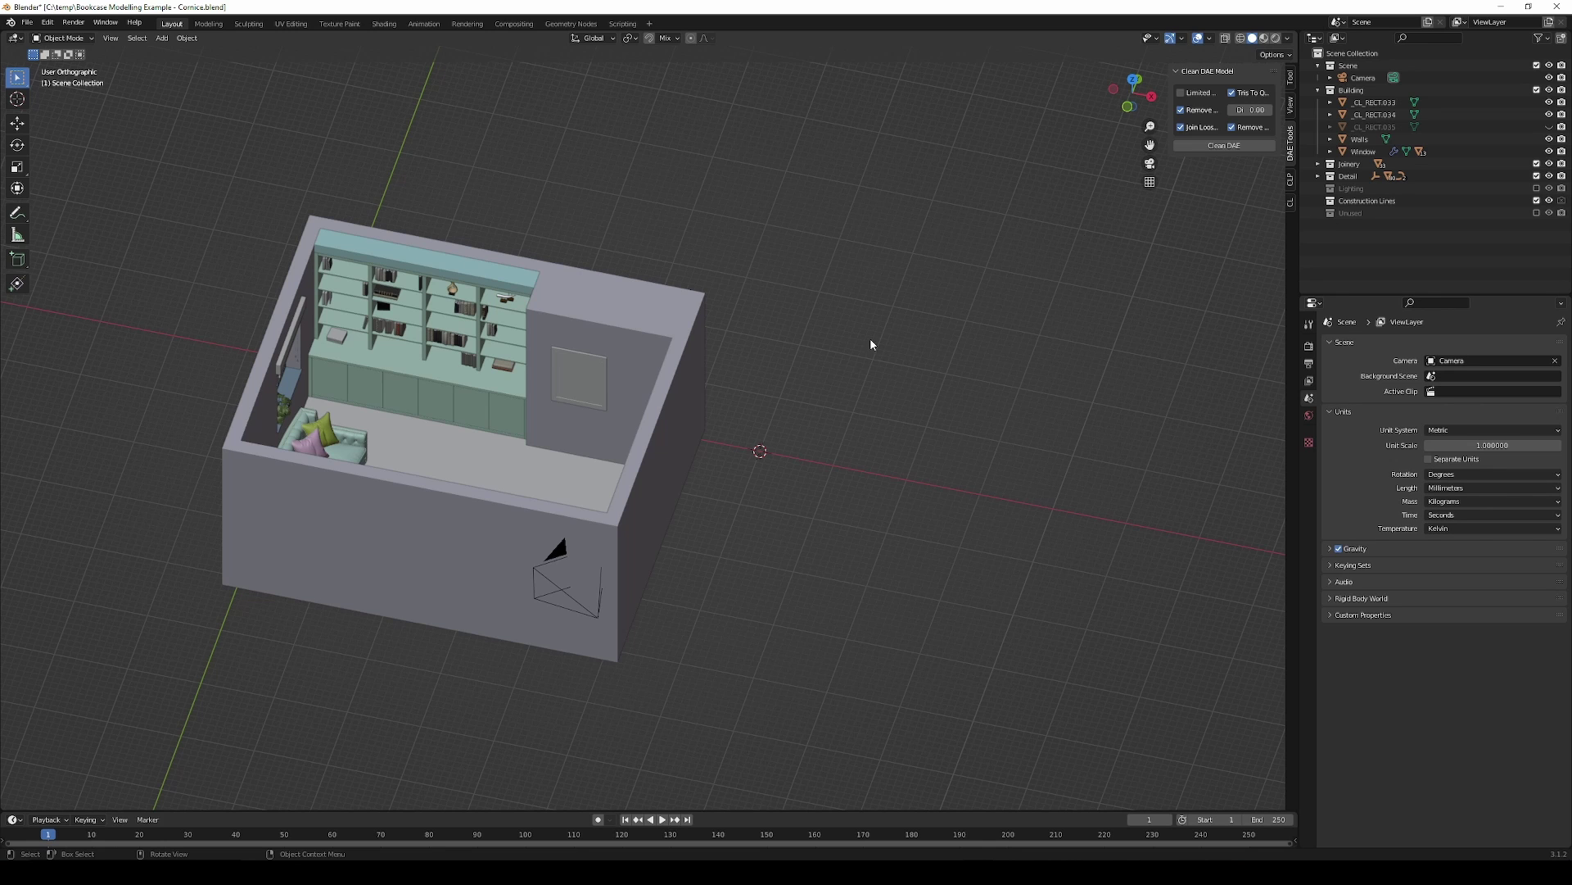
key(KP_7)
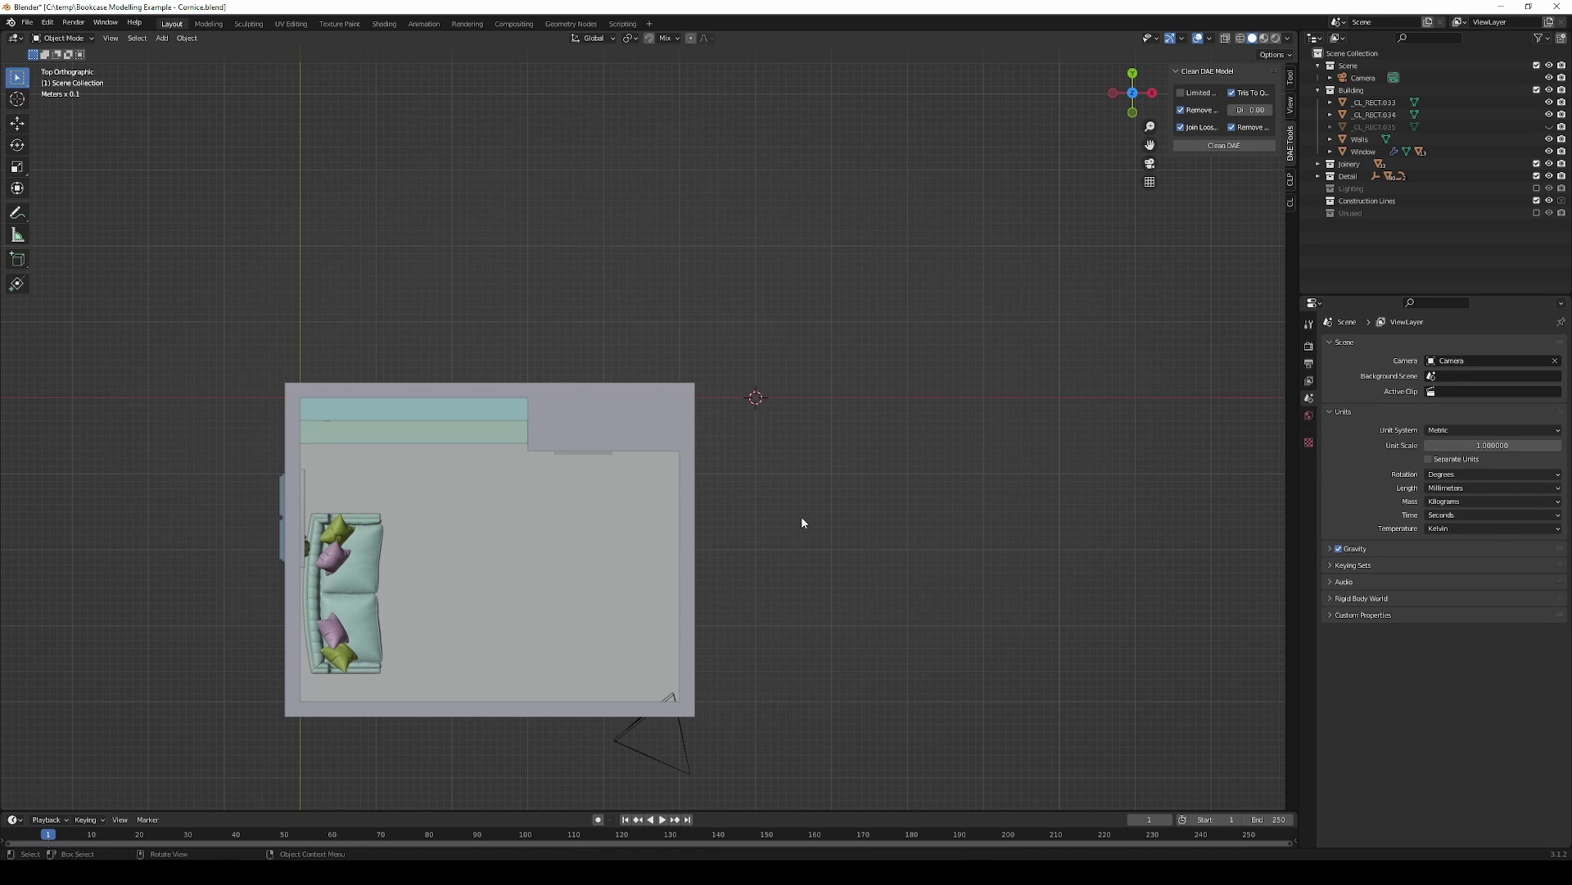
scroll(824, 461, up, 2)
scroll(942, 455, up, 2)
scroll(657, 371, up, 2)
scroll(657, 371, up, 3)
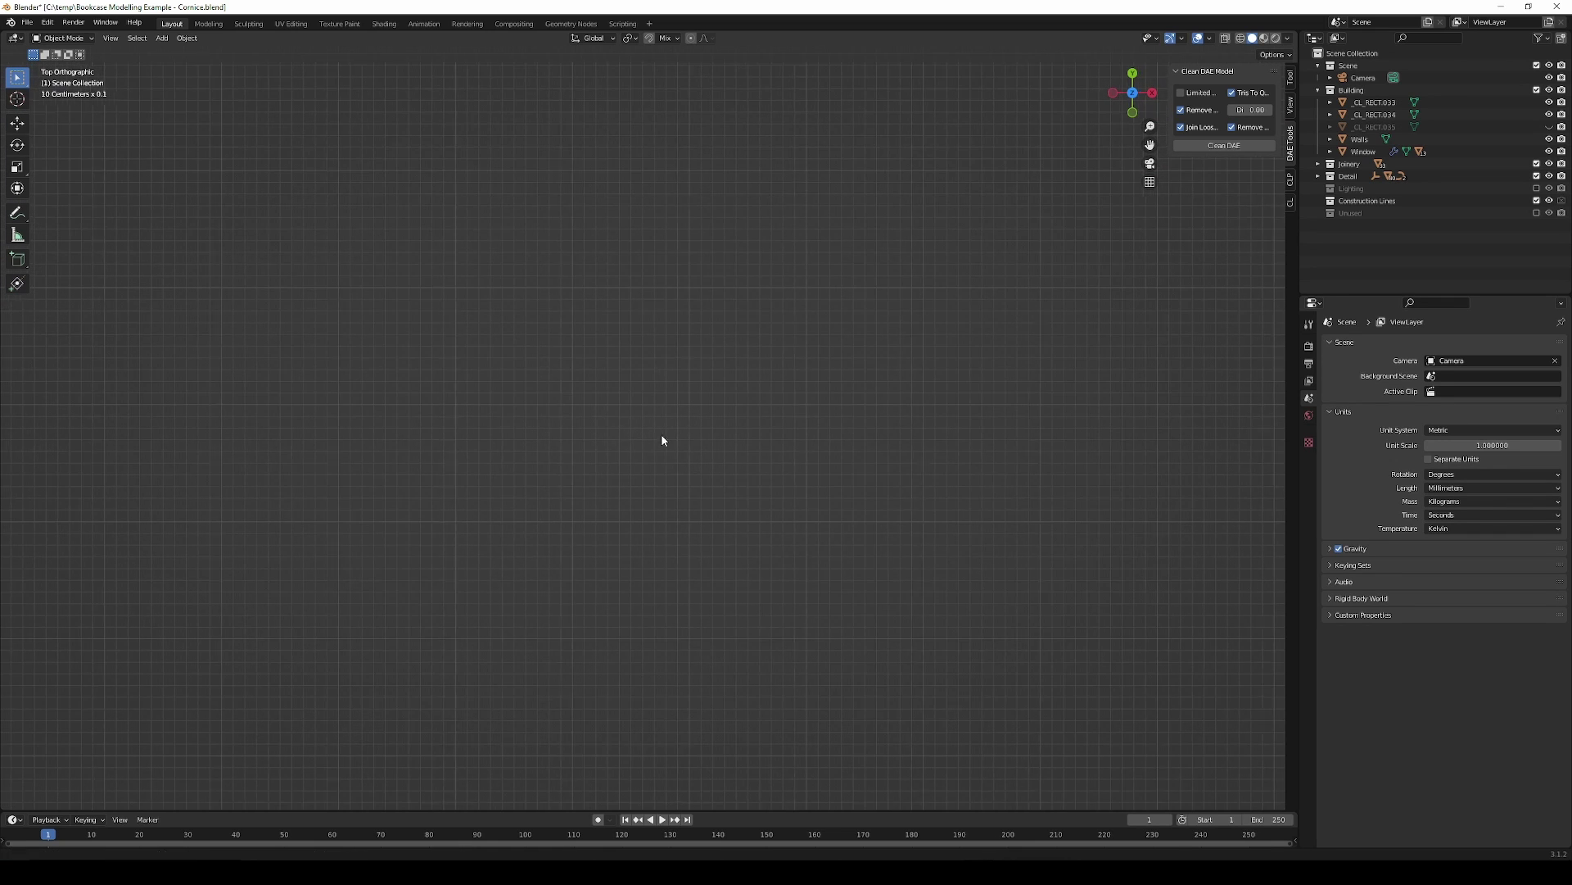
Step: With Construction Lines, draw the upper moulding: a 150 mm line and stepped corners
click(17, 285)
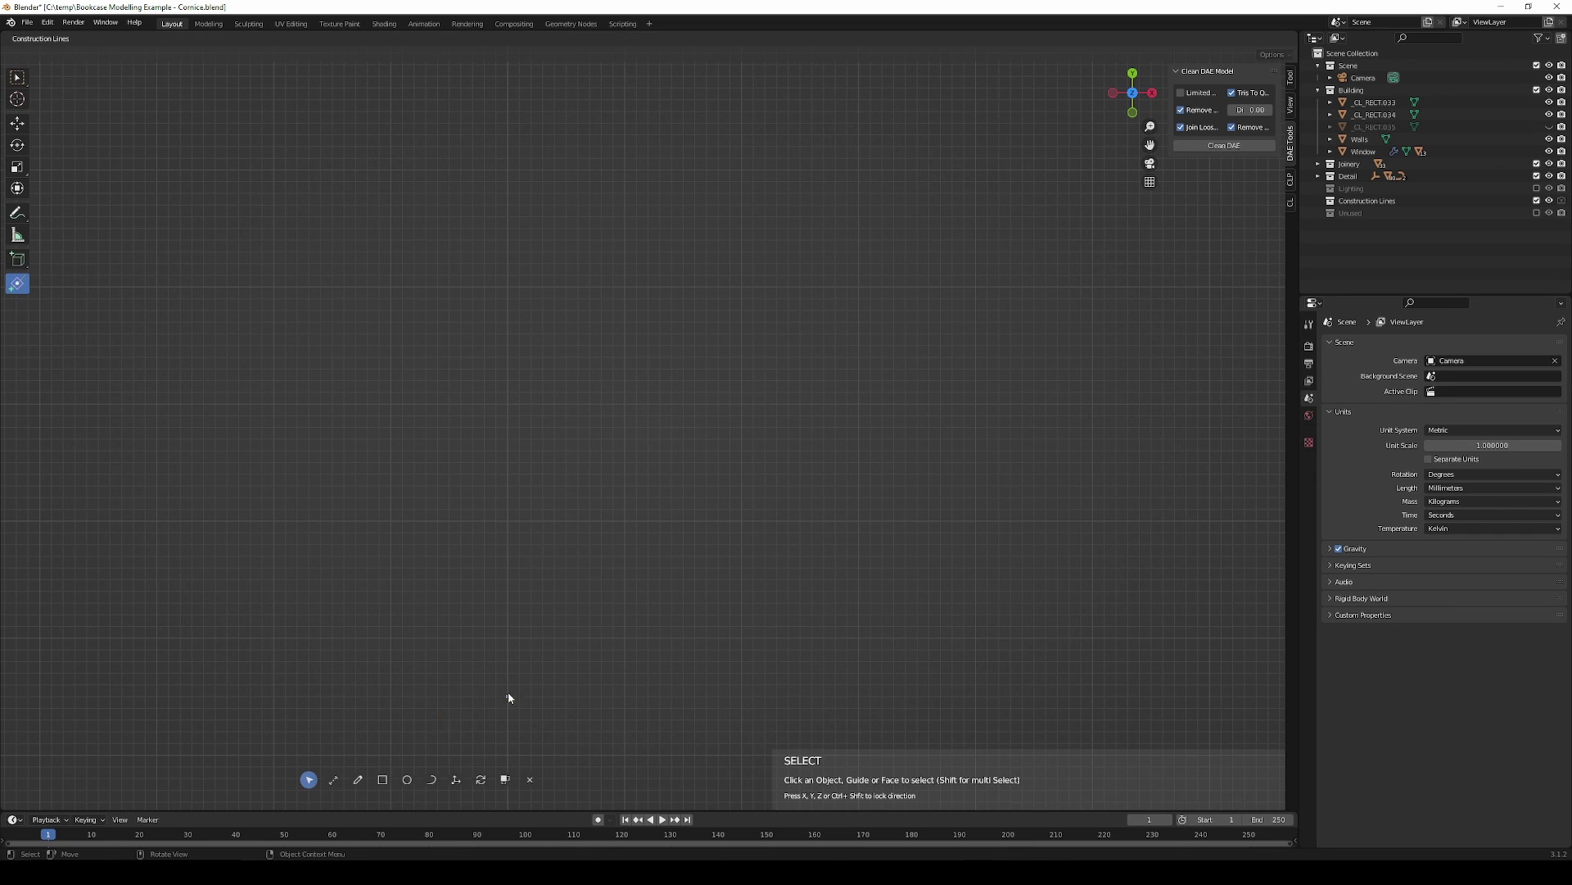
click(358, 780)
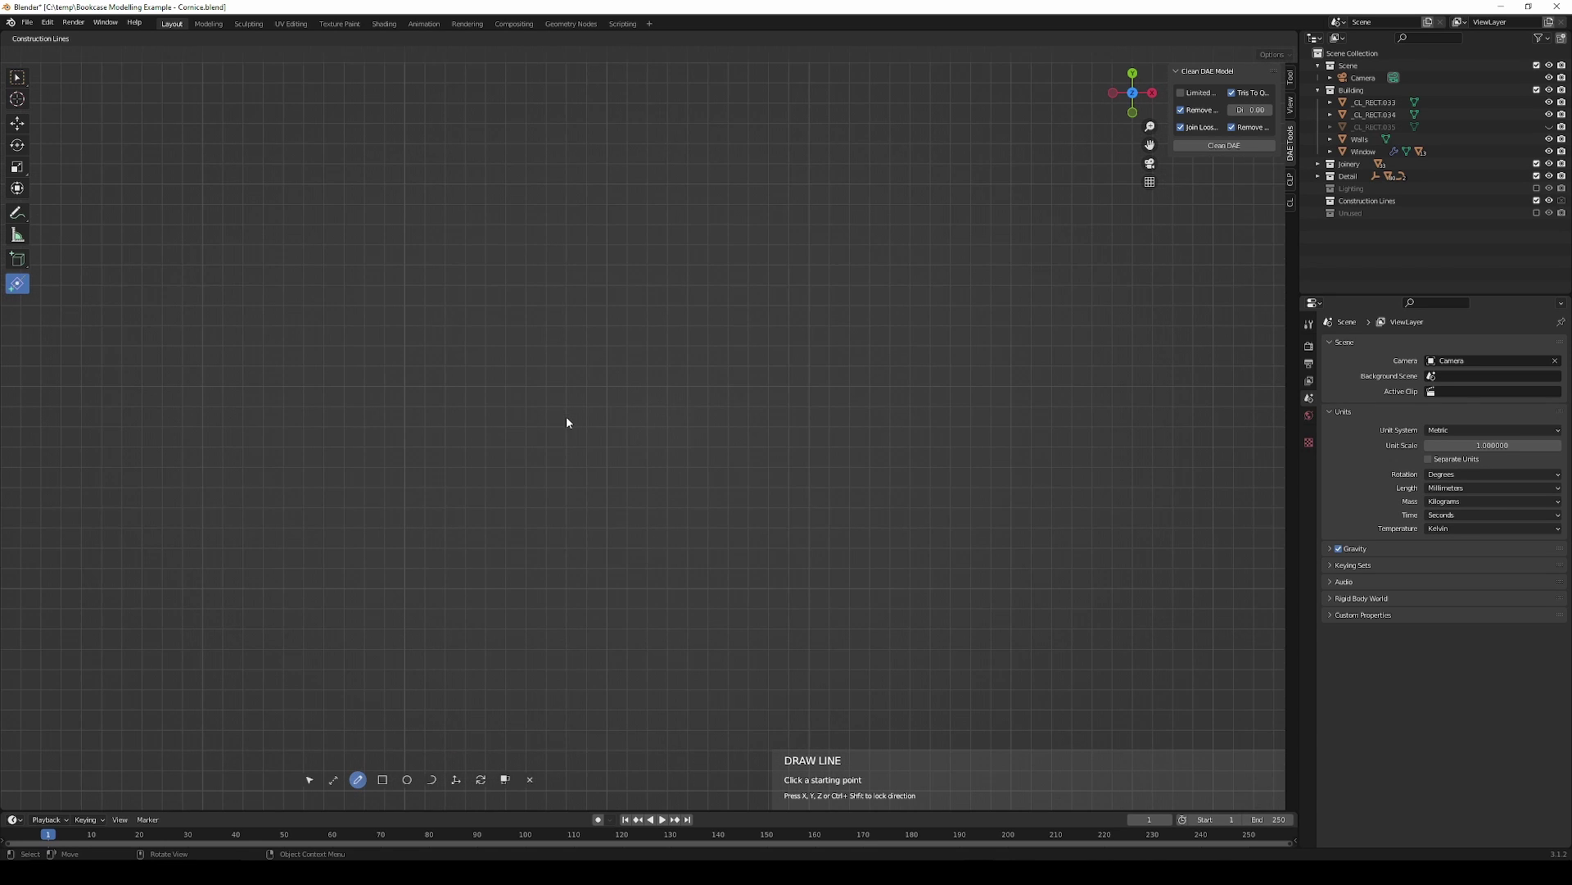
scroll(564, 433, up, 3)
click(552, 320)
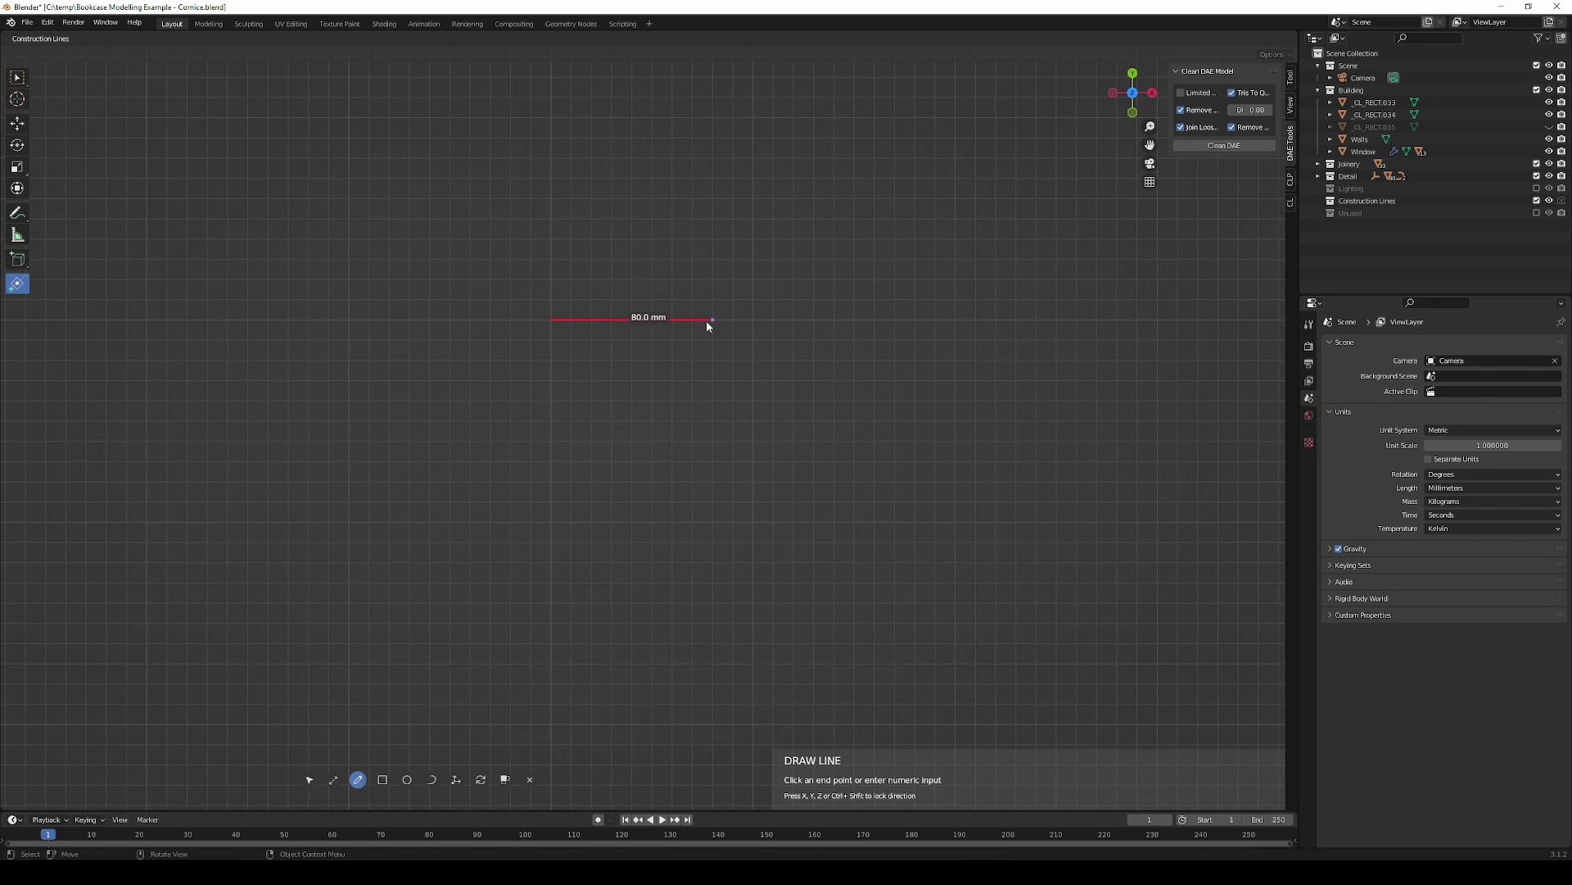
text(150)
key(Return)
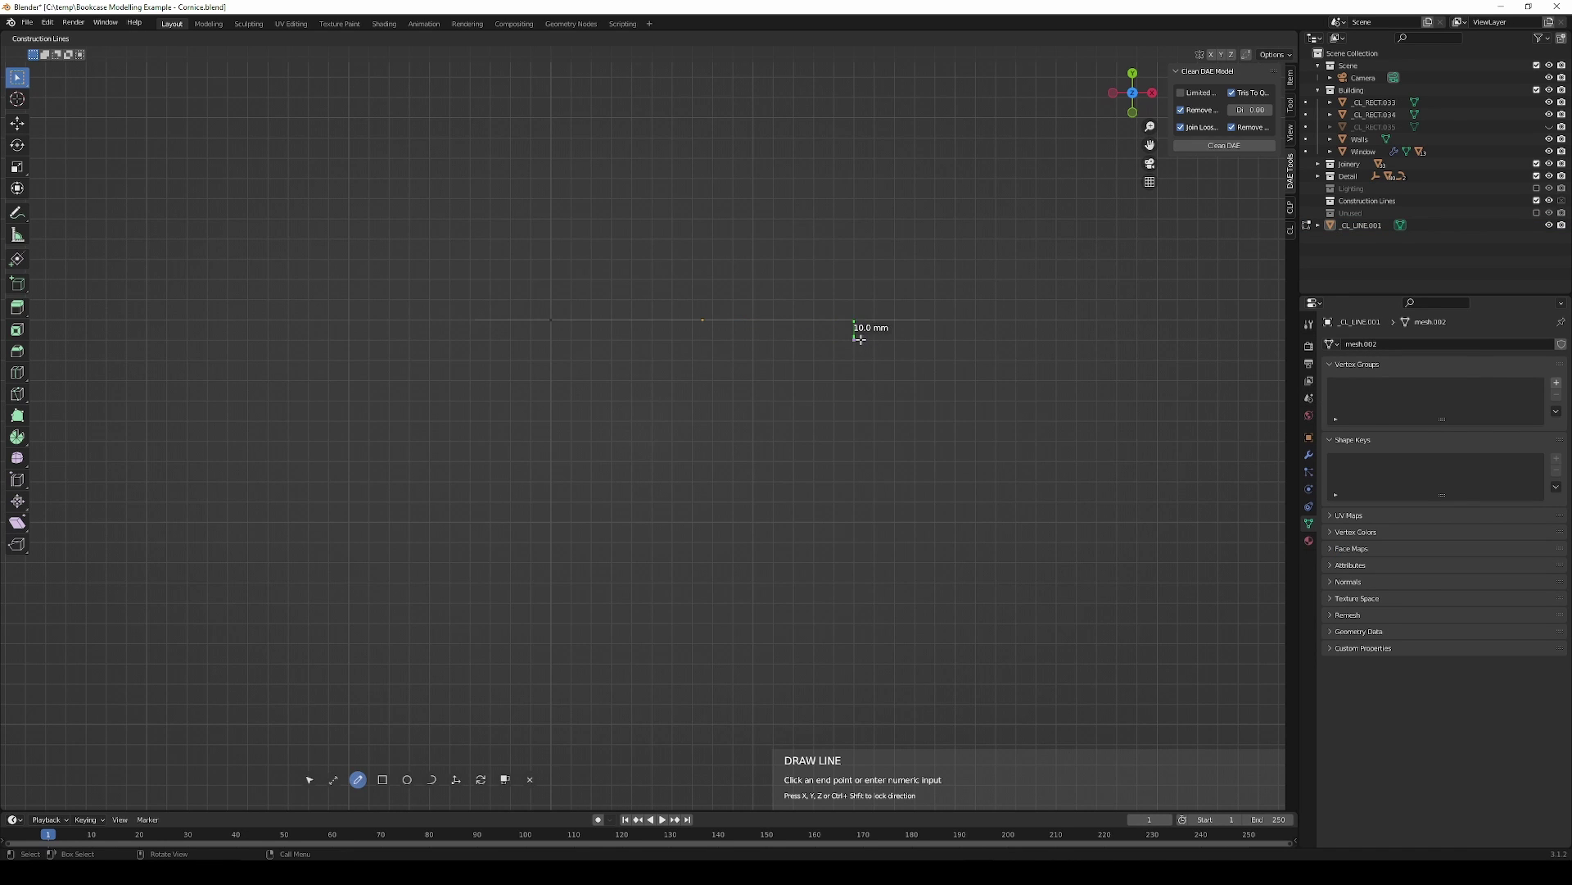
click(854, 340)
click(833, 360)
click(813, 360)
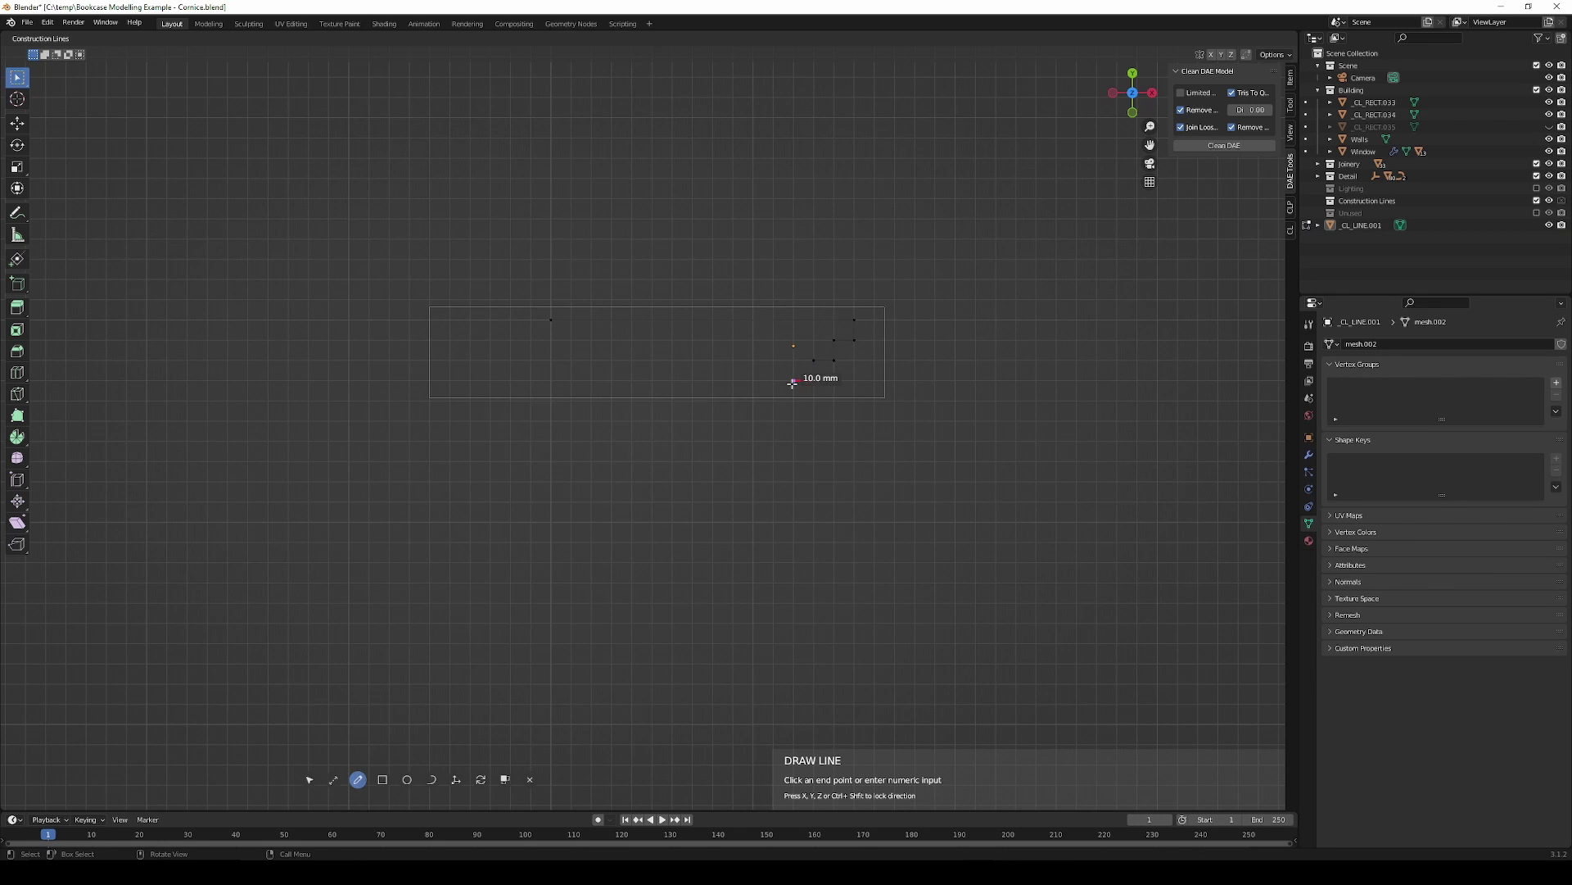
click(795, 382)
click(794, 401)
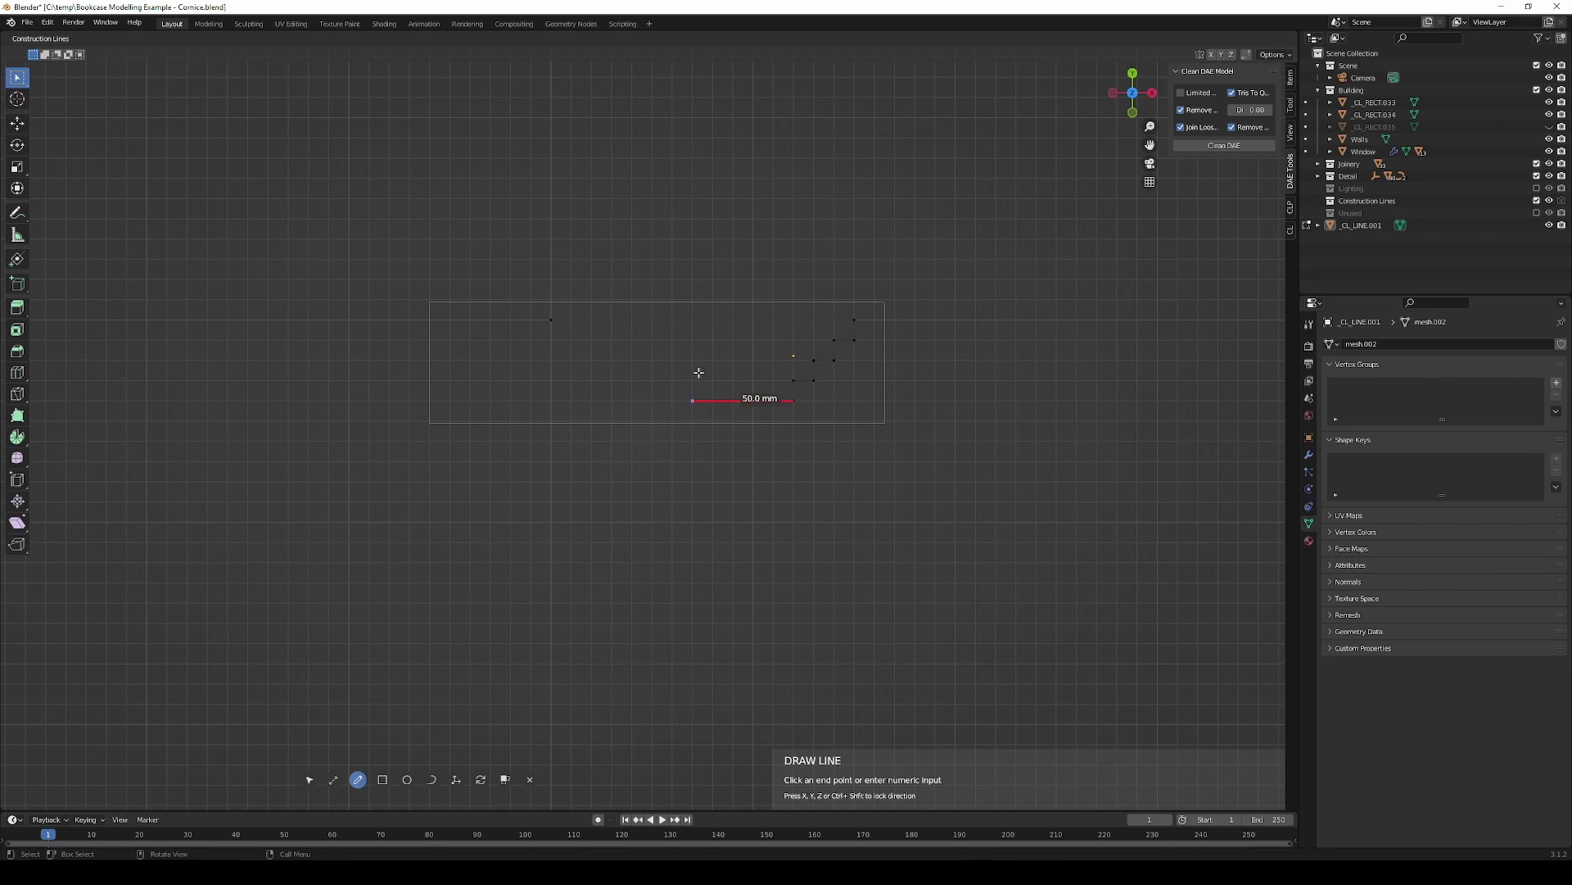
right_click(744, 373)
Step: Draw a 150 mm vertical line from the top corner with stepped corners at the bottom
click(550, 318)
text(150)
key(Return)
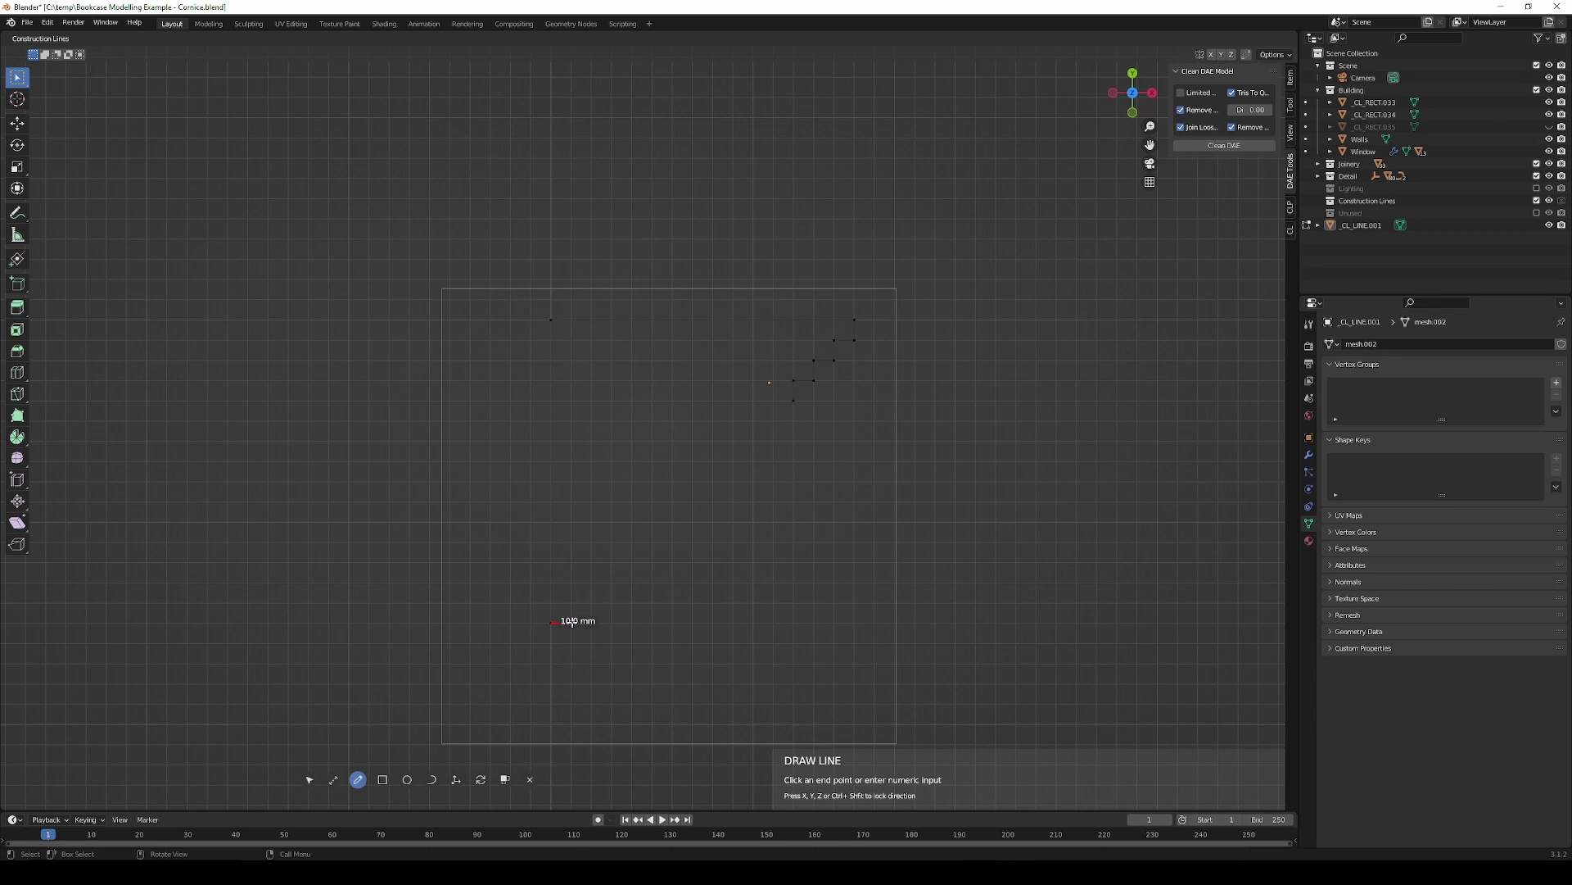
click(571, 622)
click(591, 602)
click(612, 582)
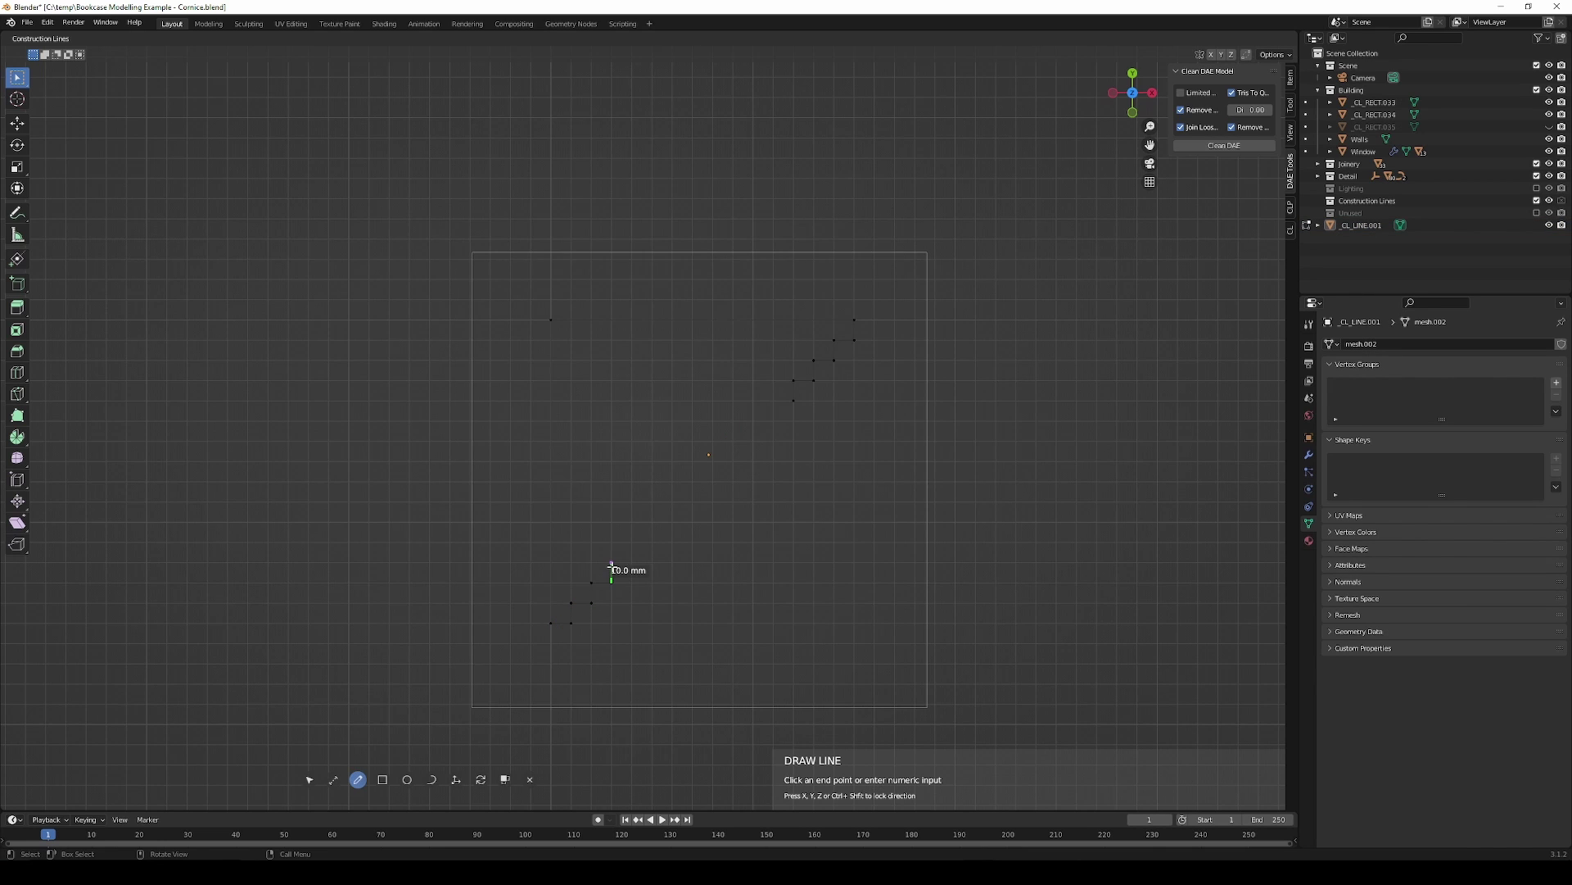
click(612, 564)
key(Escape)
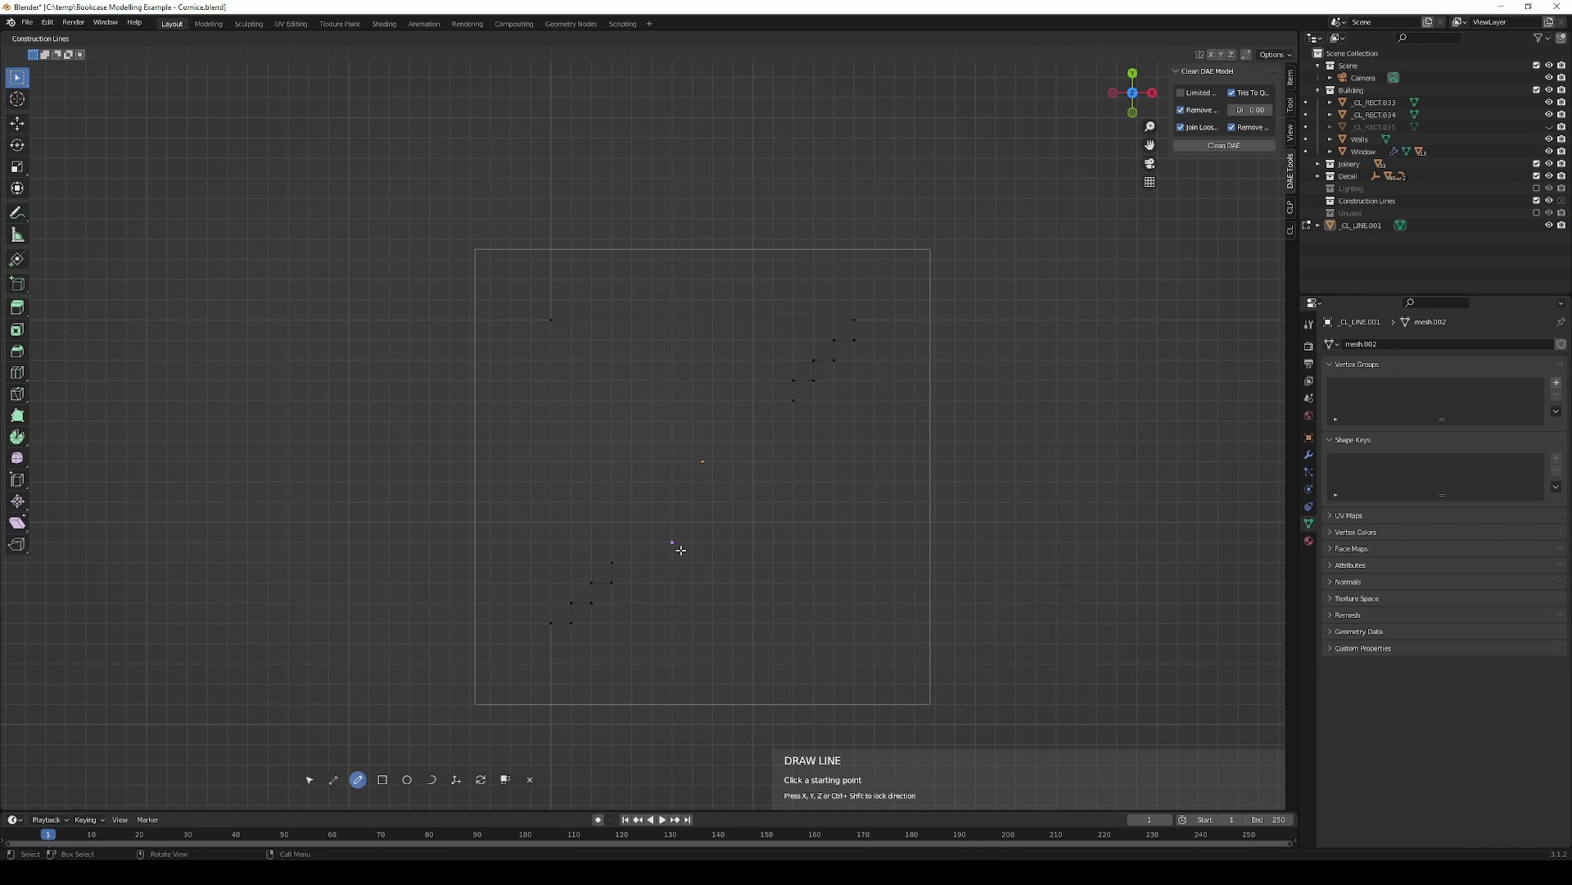
Step: Close the profile with a small arc and a large cove arc up to the upper steps
key(u)
click(614, 562)
click(652, 524)
click(629, 525)
click(655, 521)
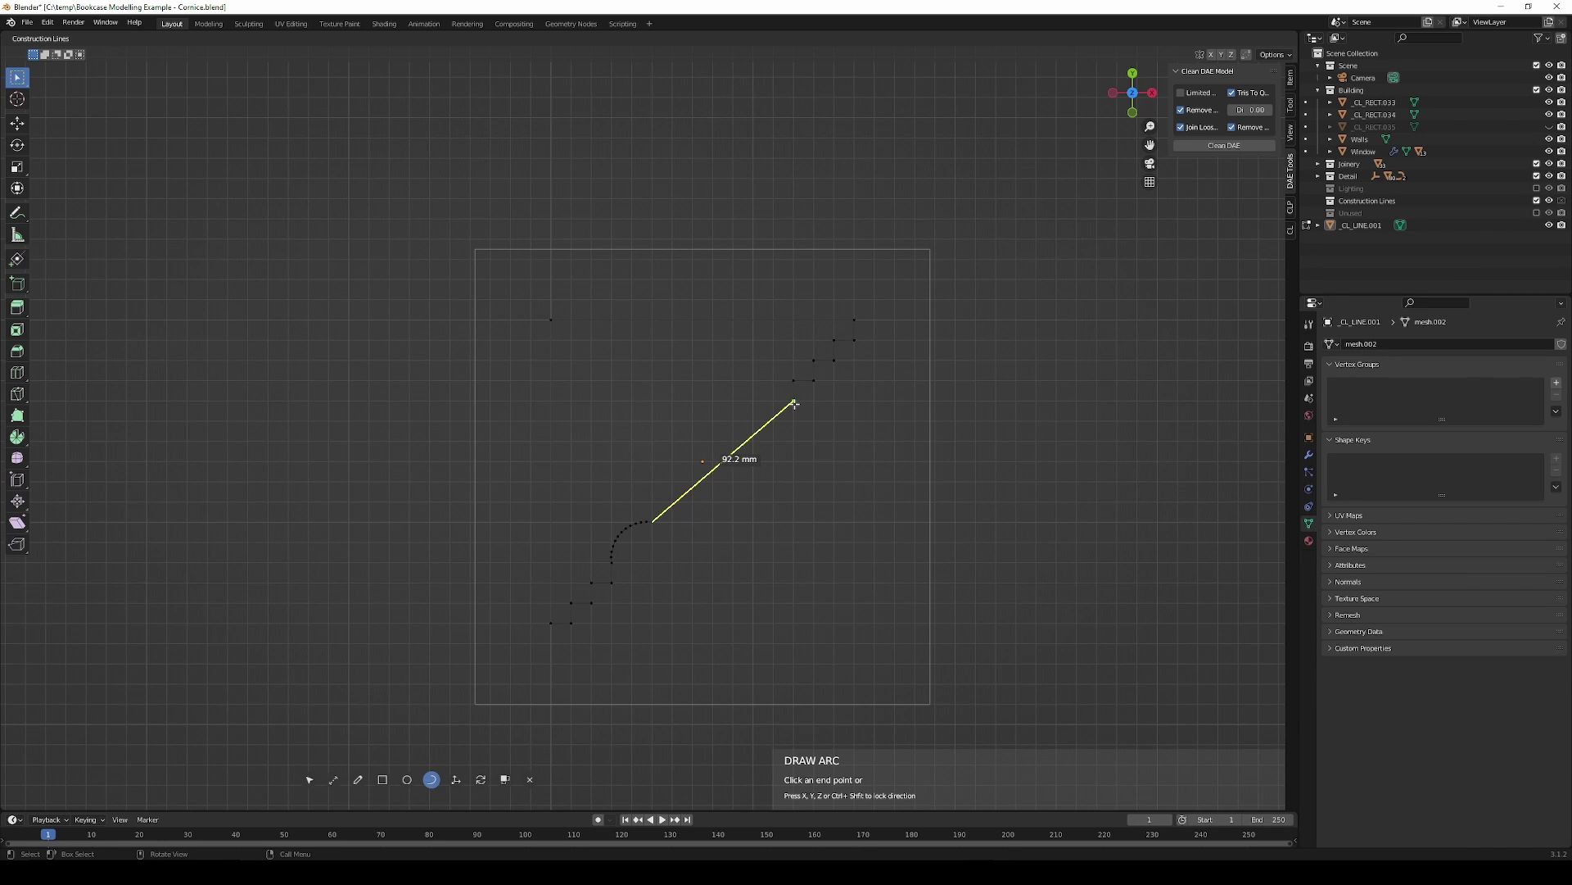
click(794, 401)
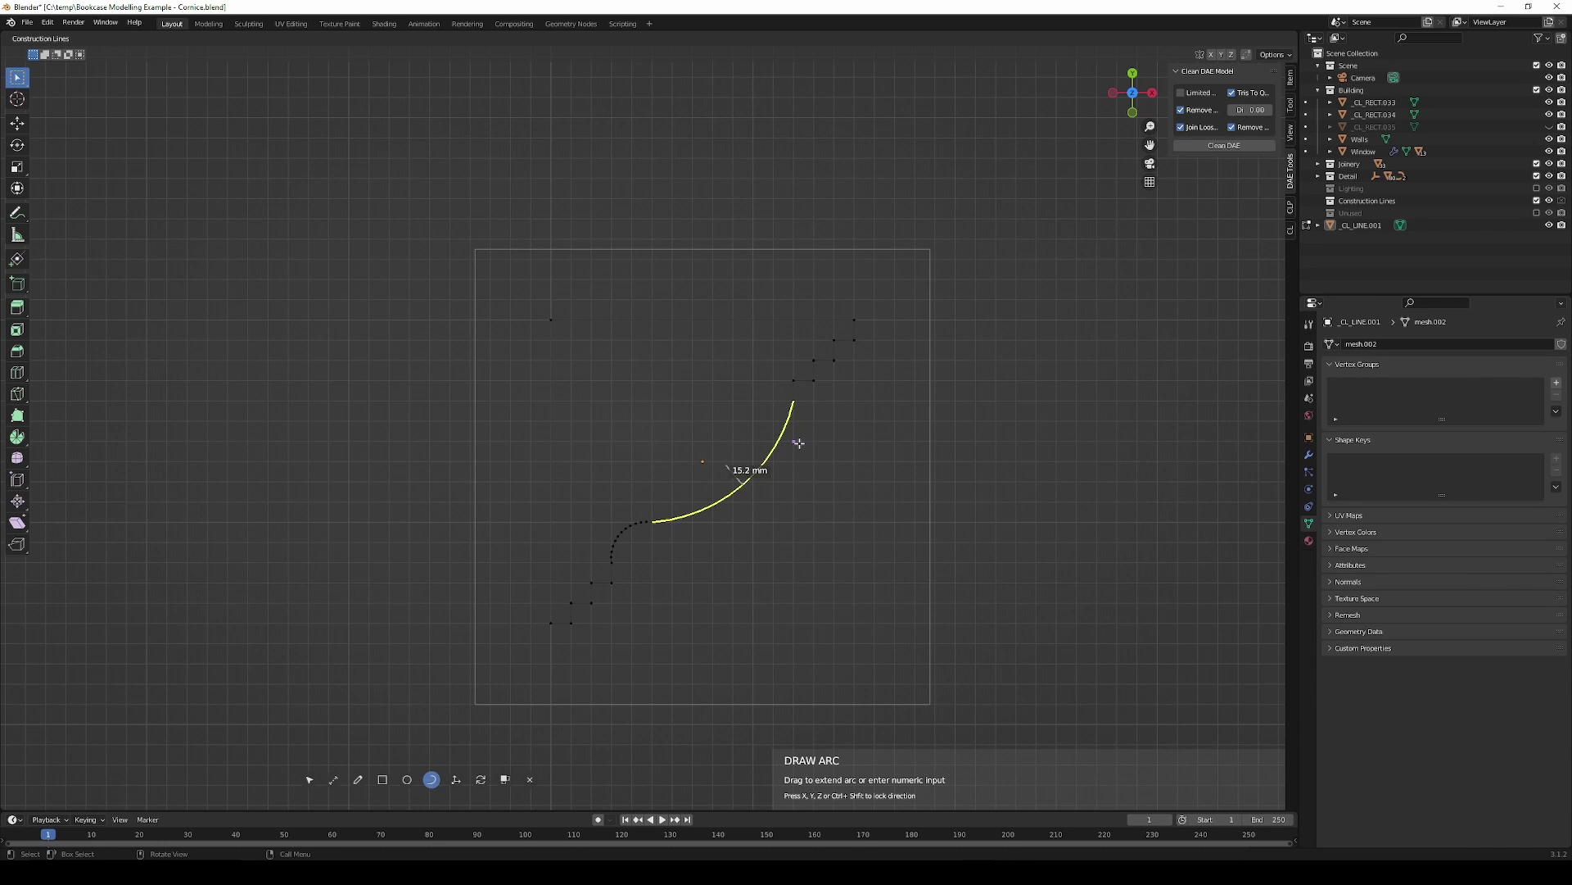
click(801, 448)
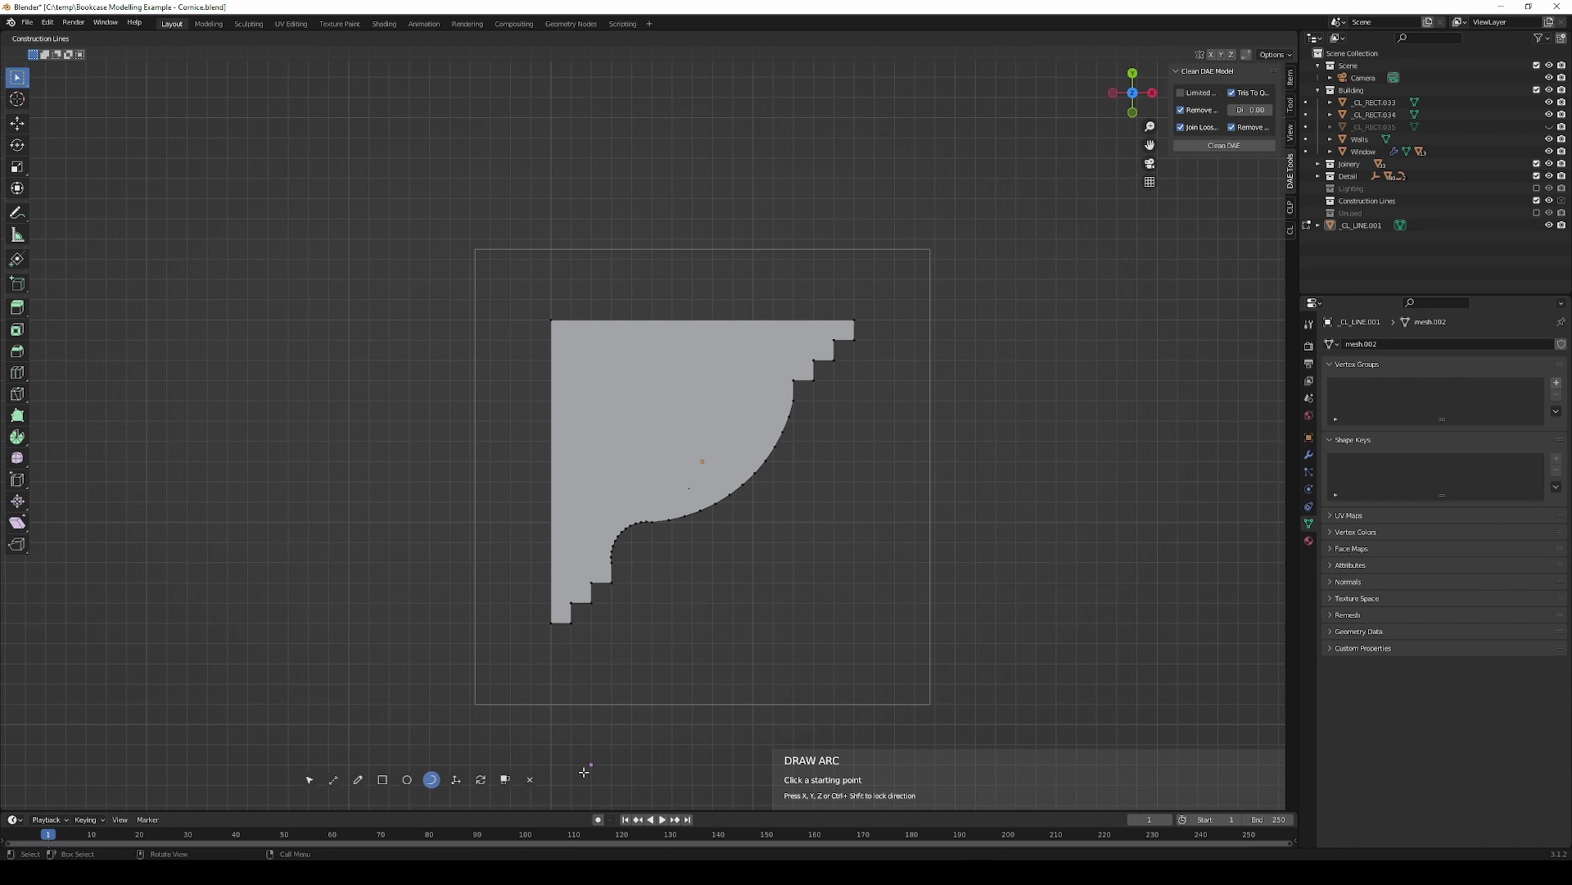
scroll(641, 588, down, 5)
Step: Return to a perspective view angled onto the room
scroll(641, 588, down, 4)
key(Tab)
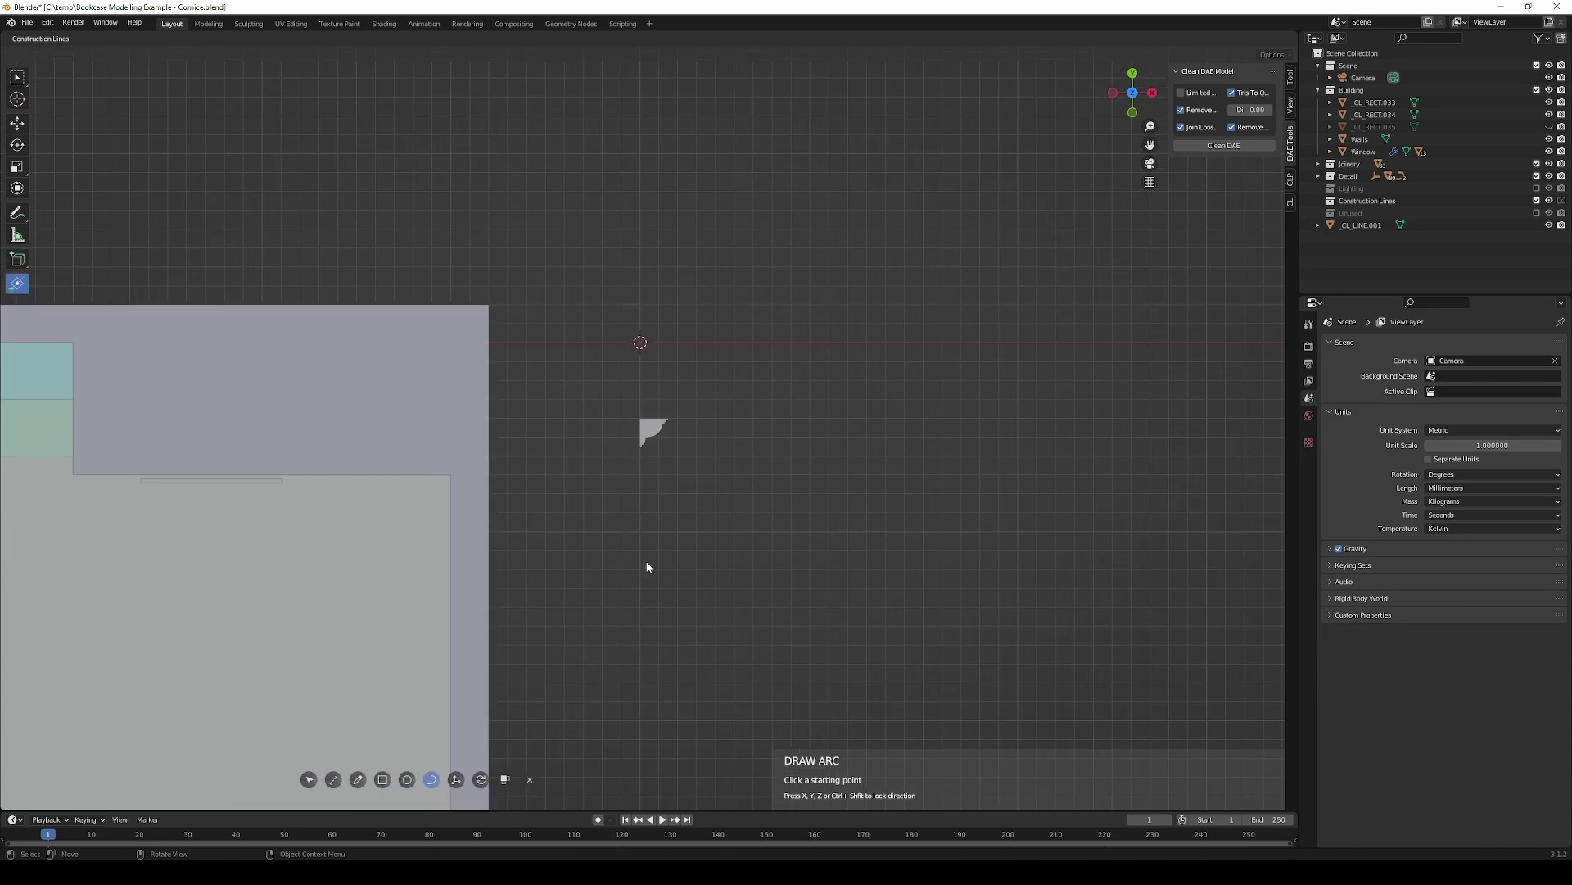
mouse_move(645, 562)
shift+middle_down()
mouse_move(905, 585)
mouse_move(841, 548)
shift+middle_up()
scroll(843, 543, down, 5)
click(764, 422)
scroll(764, 426, up, 2)
scroll(769, 434, up, 5)
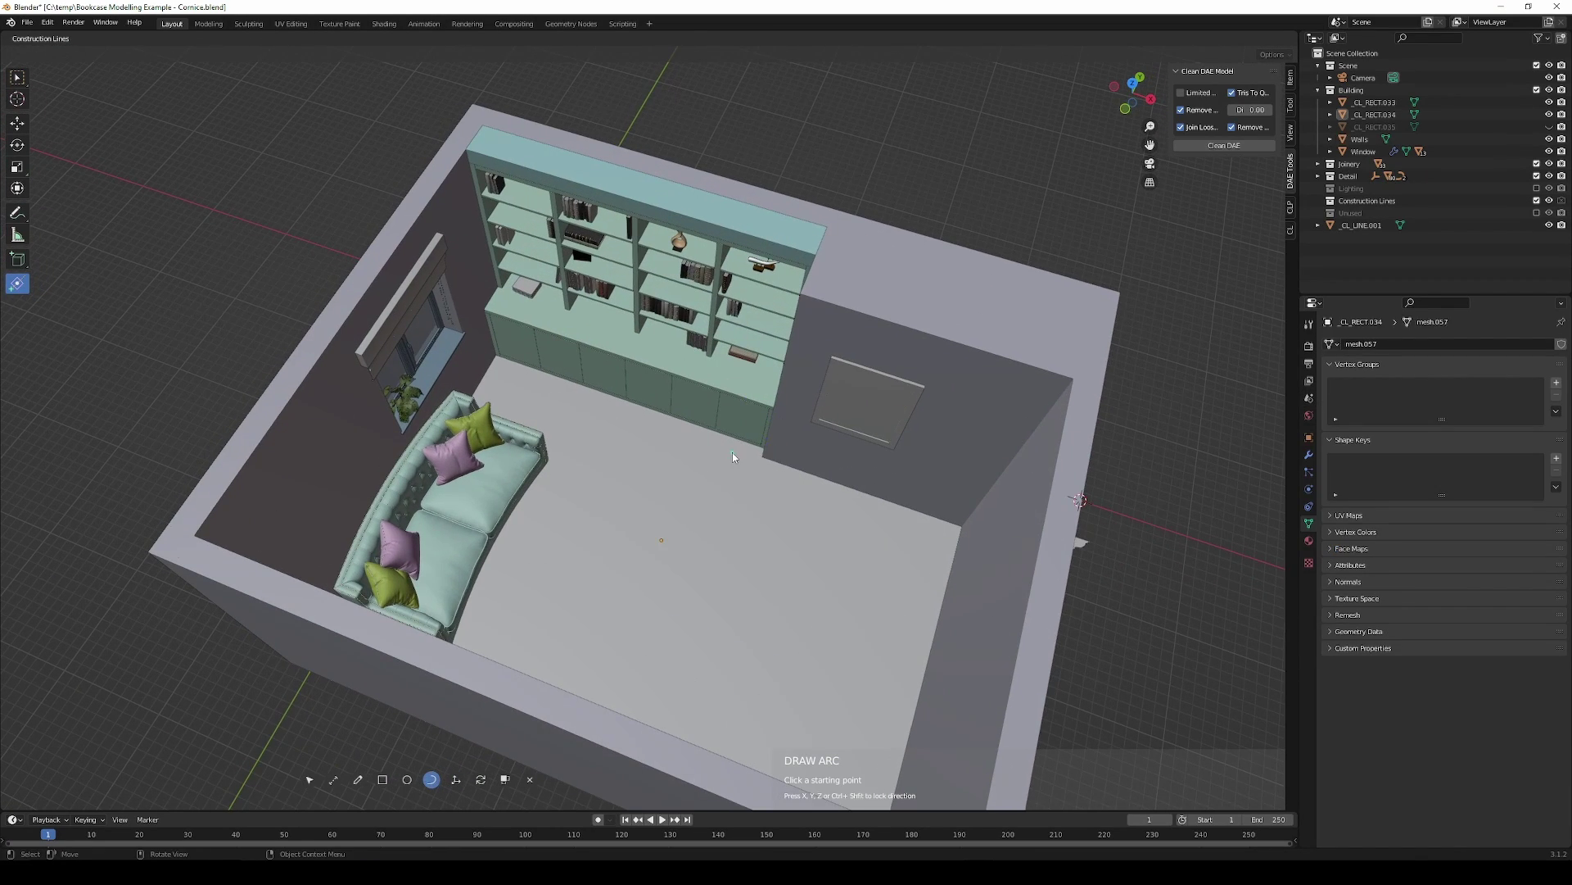
Step: Draw a line along the window wall's top edge to the bookcase's top corner
click(358, 779)
click(330, 337)
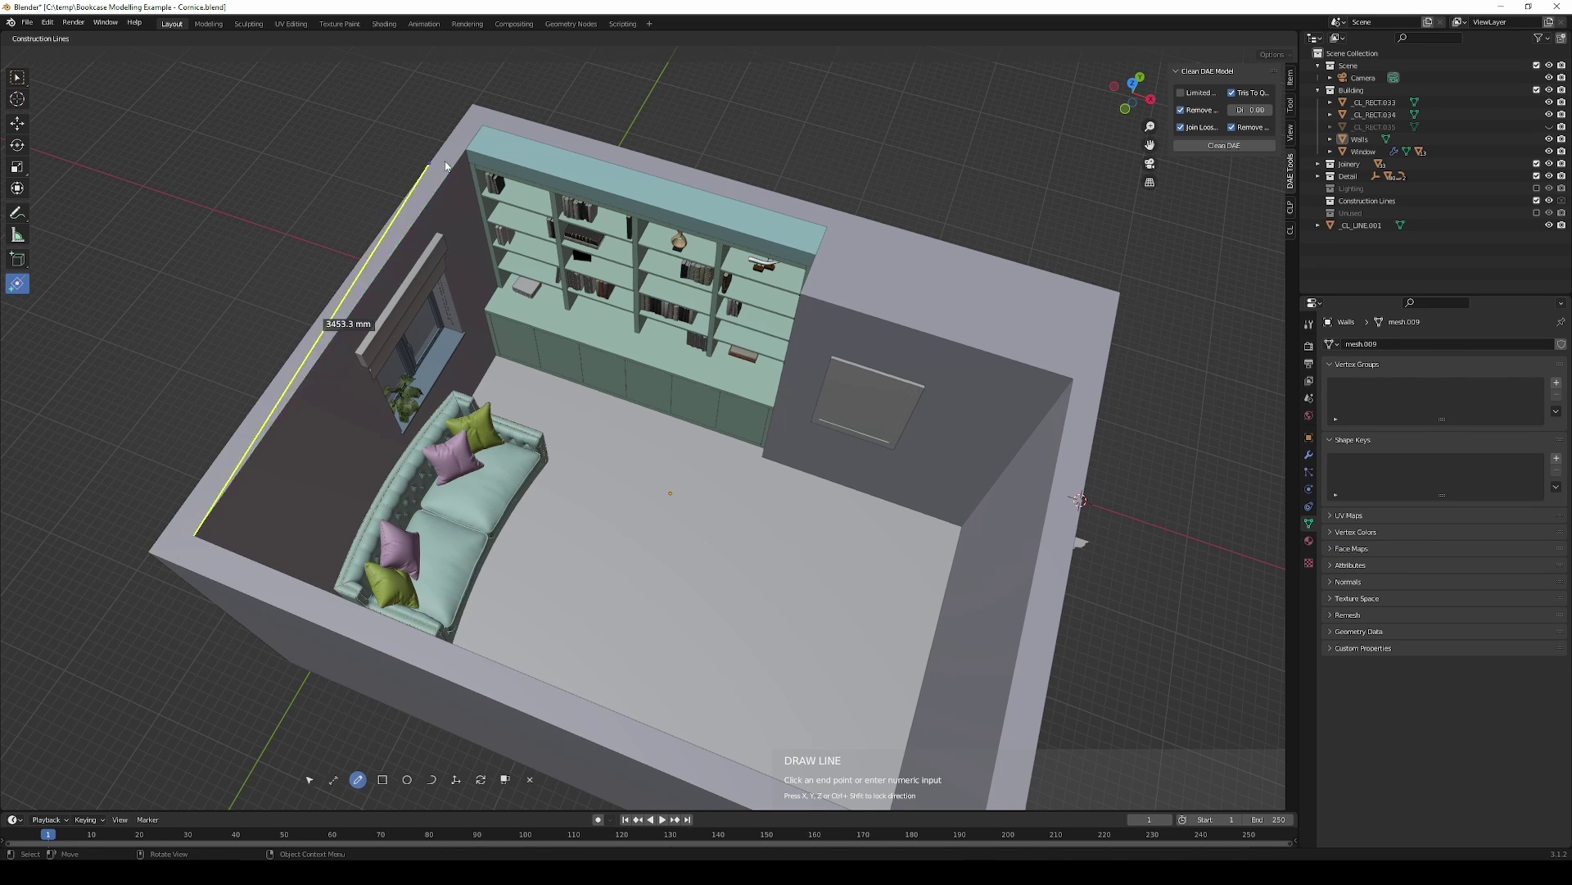
click(369, 323)
scroll(515, 411, up, 5)
middle_drag(516, 410, 322, 218)
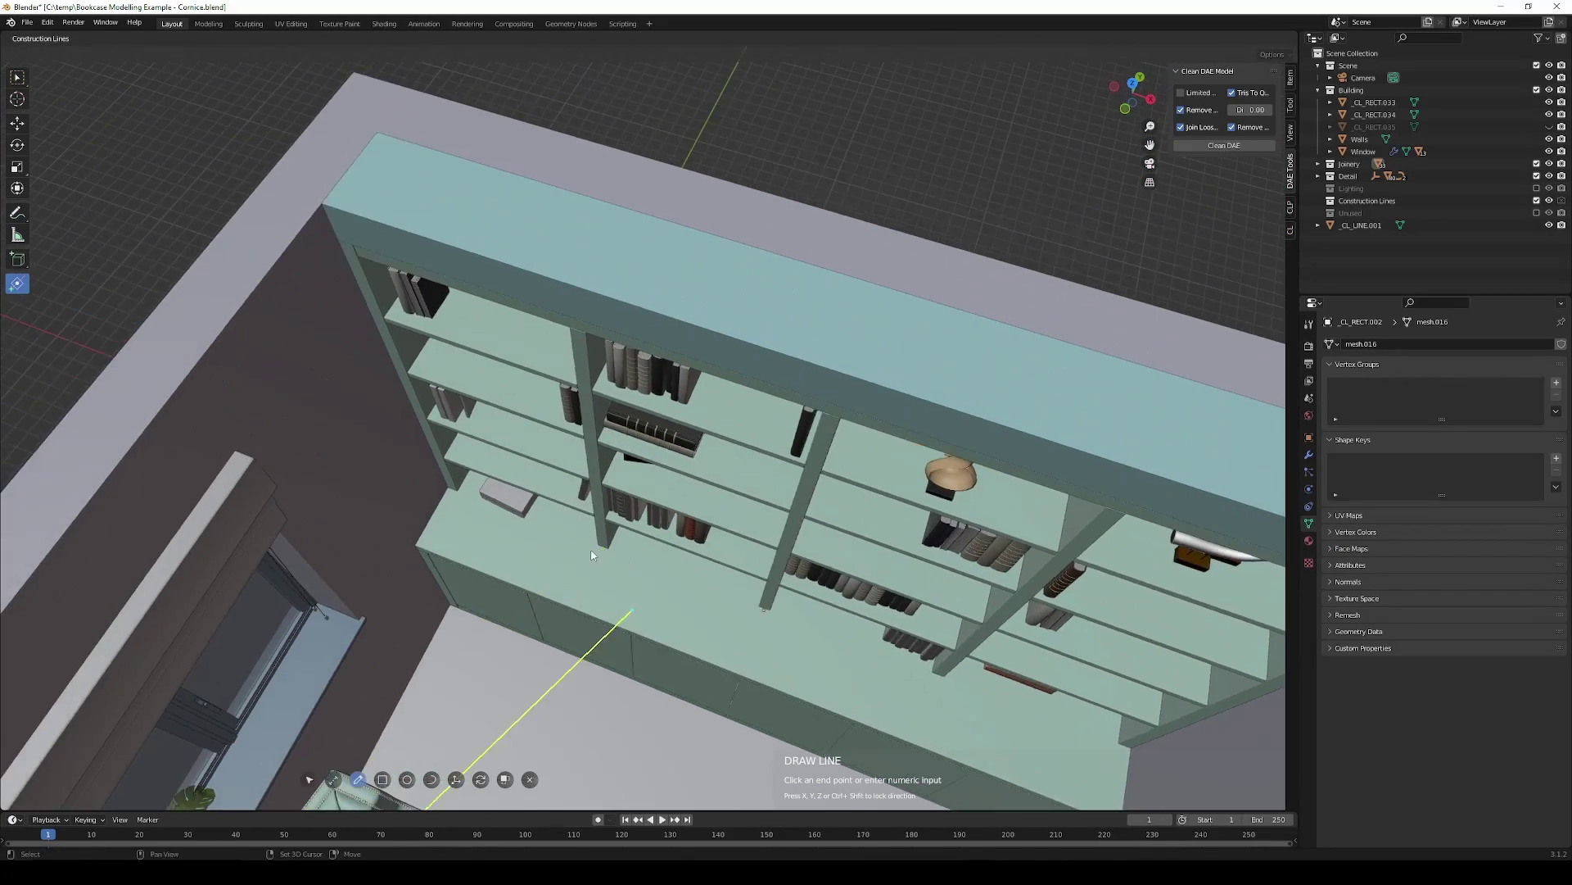
click(330, 207)
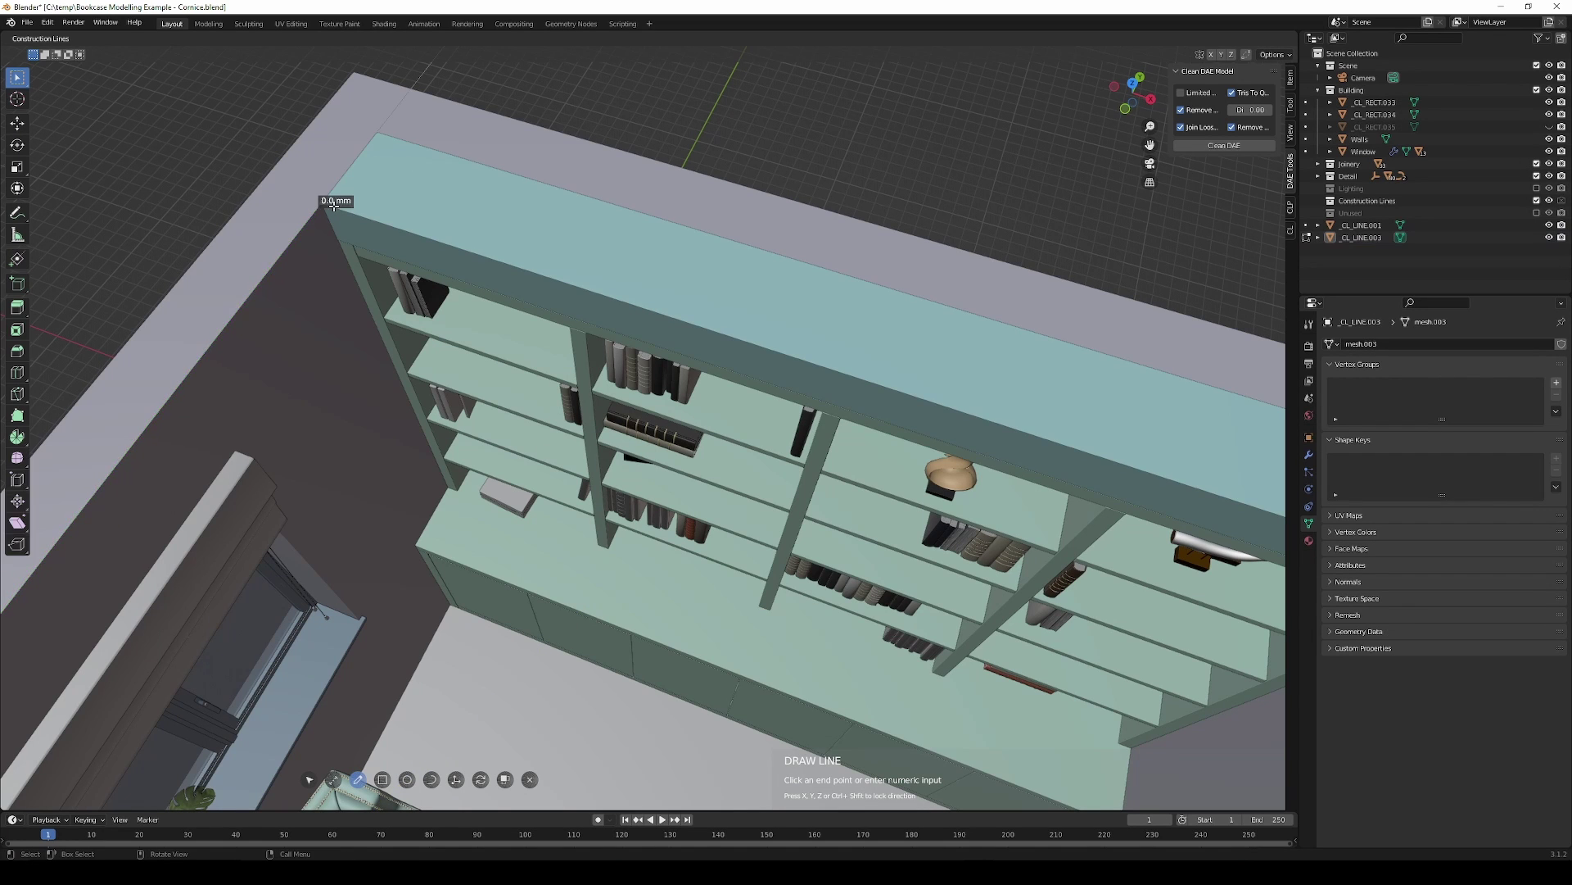
scroll(330, 206, down, 5)
middle_drag(331, 206, 795, 324)
scroll(795, 325, up, 5)
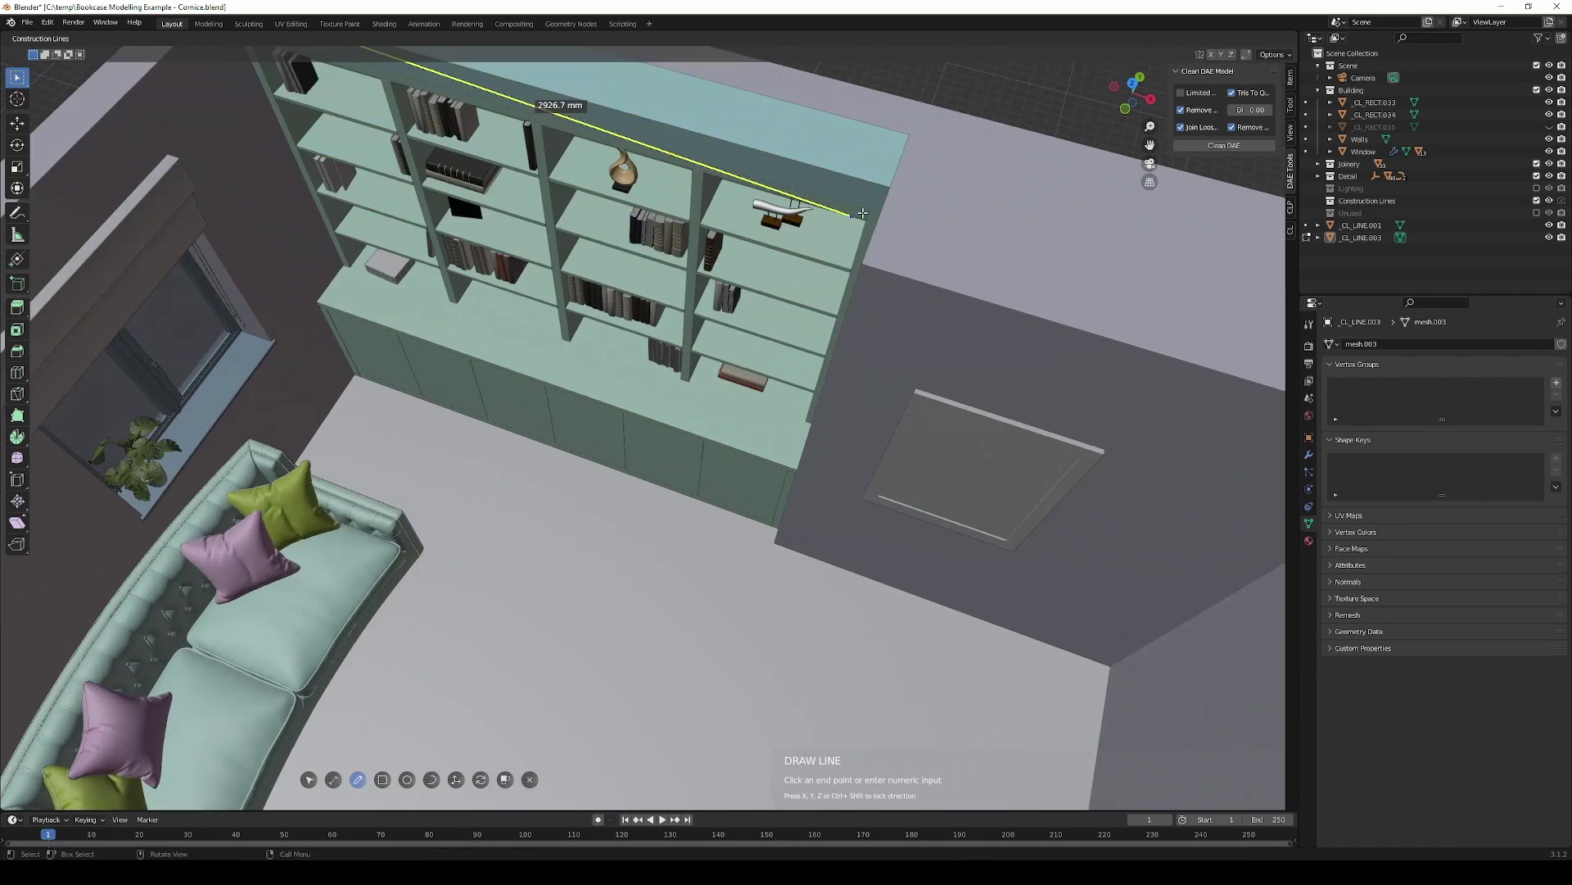
Step: Add a 2000 mm line from the bookcase corner along the right wall top
click(890, 189)
scroll(878, 264, down, 2)
scroll(893, 229, down, 2)
scroll(901, 237, down, 3)
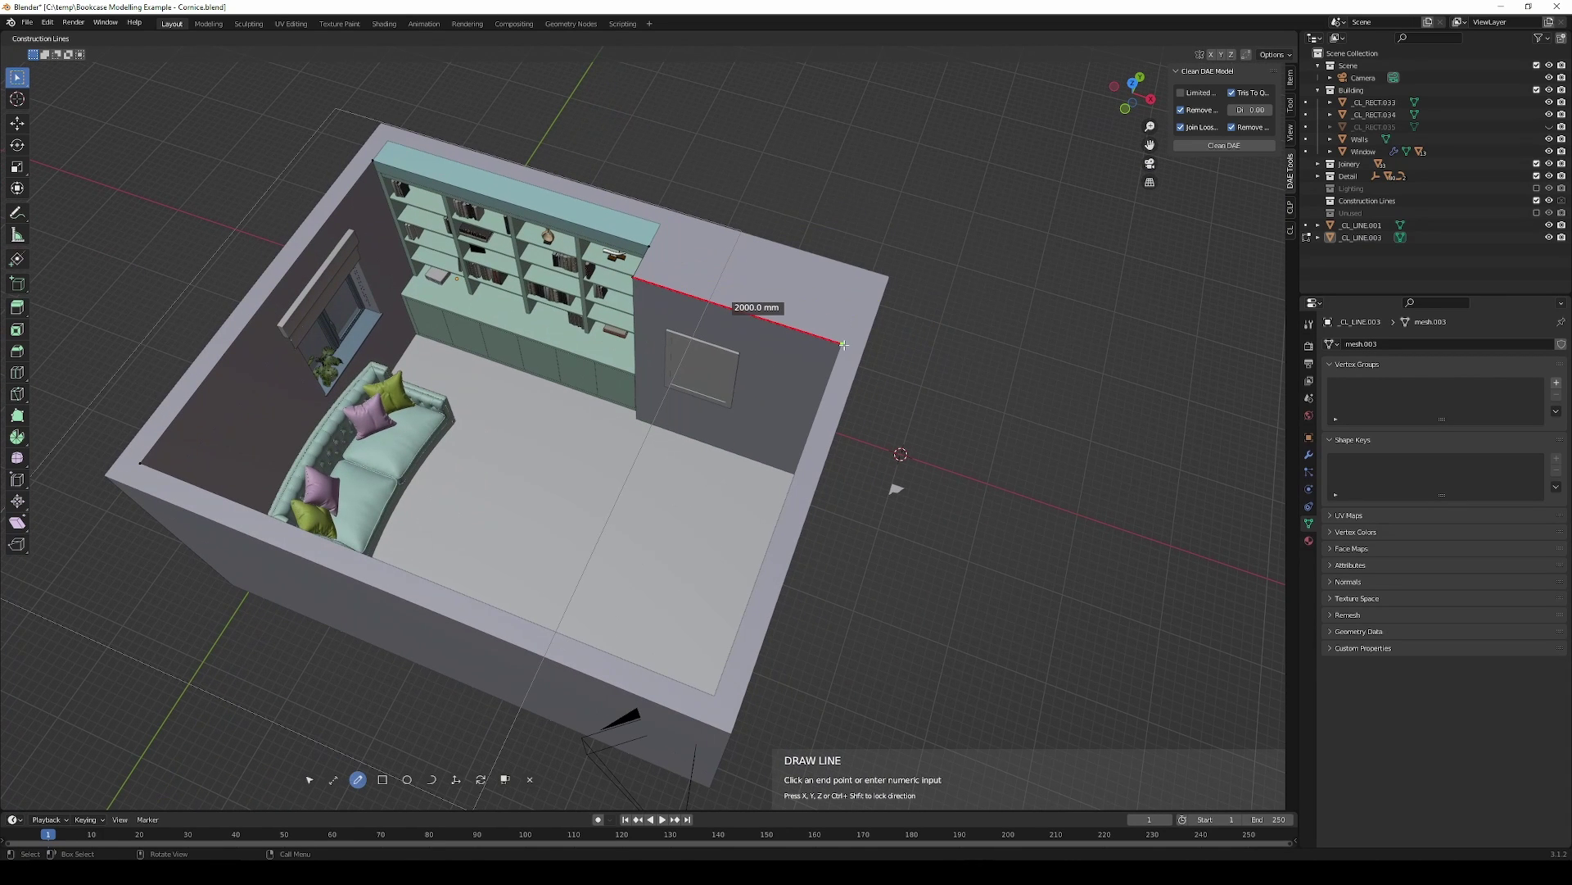
click(844, 345)
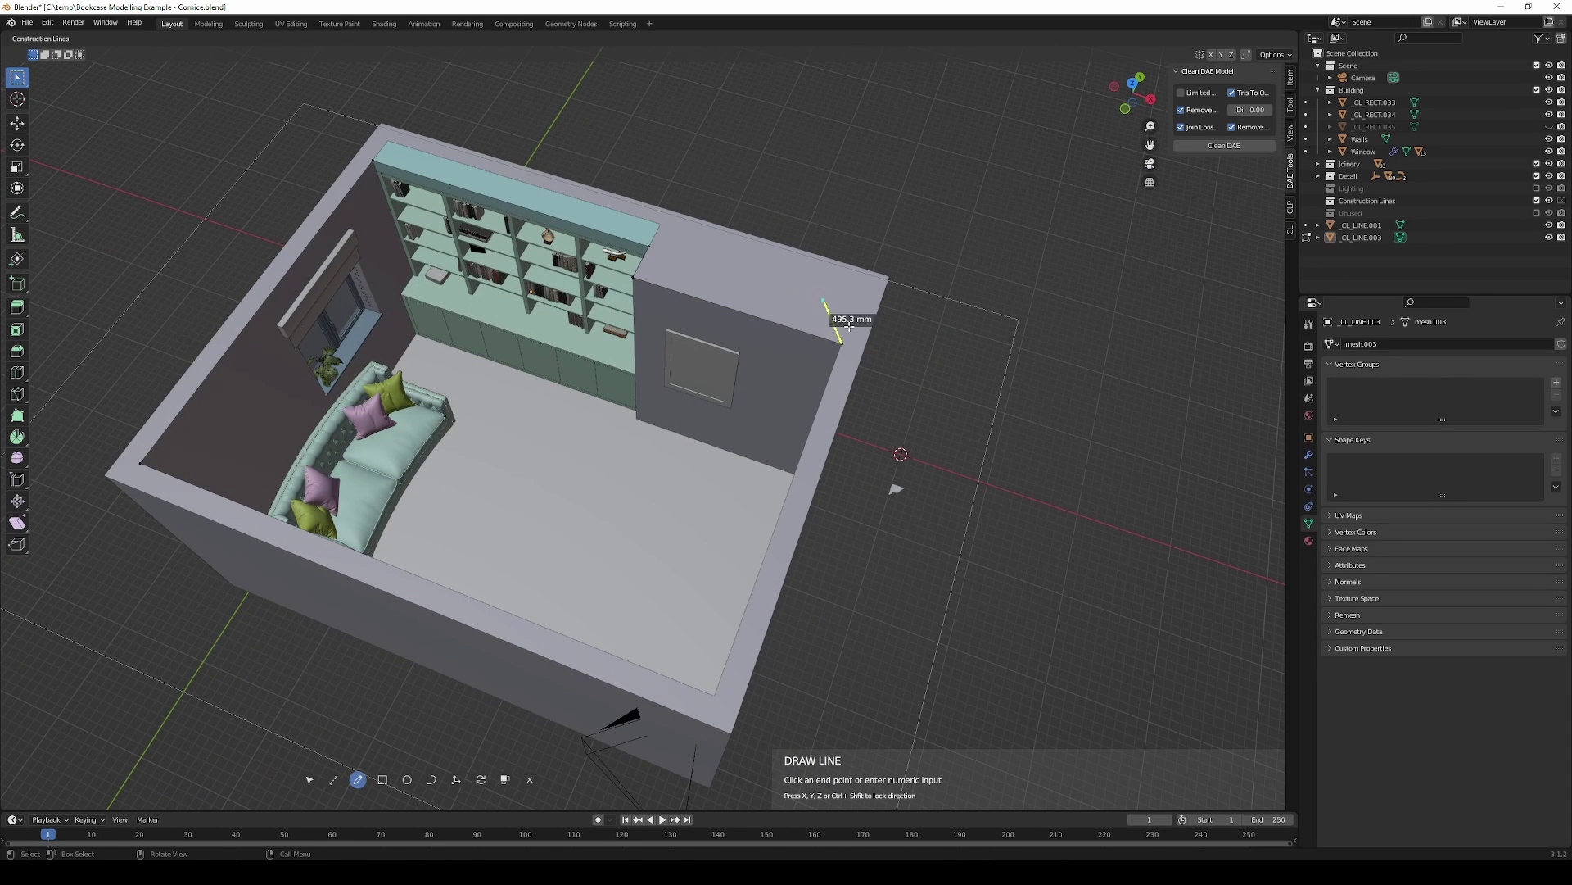
key(Escape)
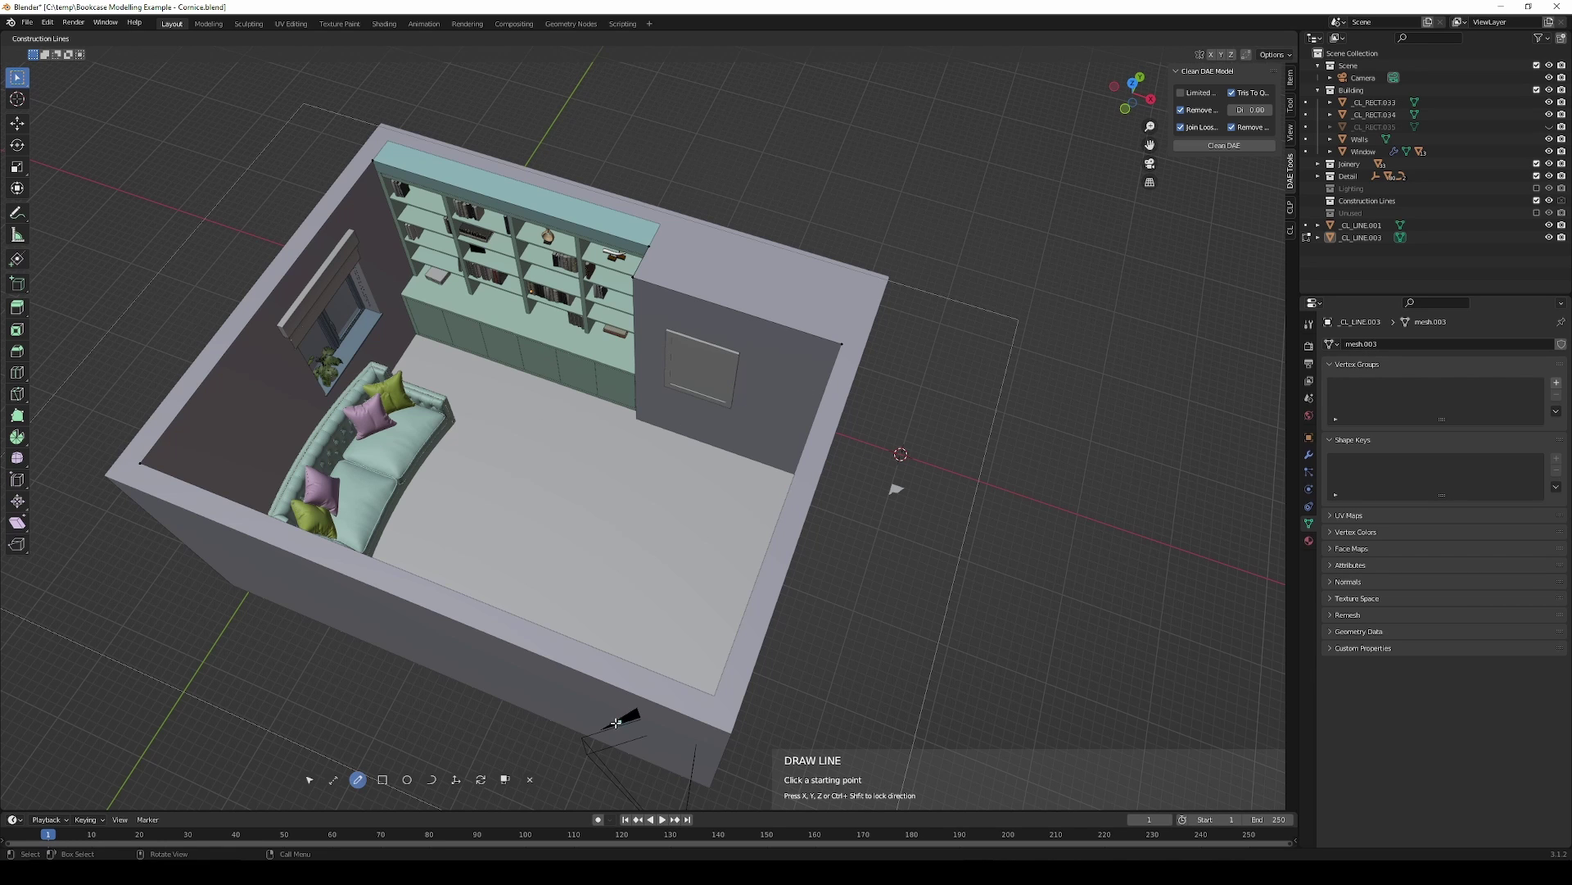
Step: Convert the wall-top path CL_LINE.003 into a curve
click(529, 780)
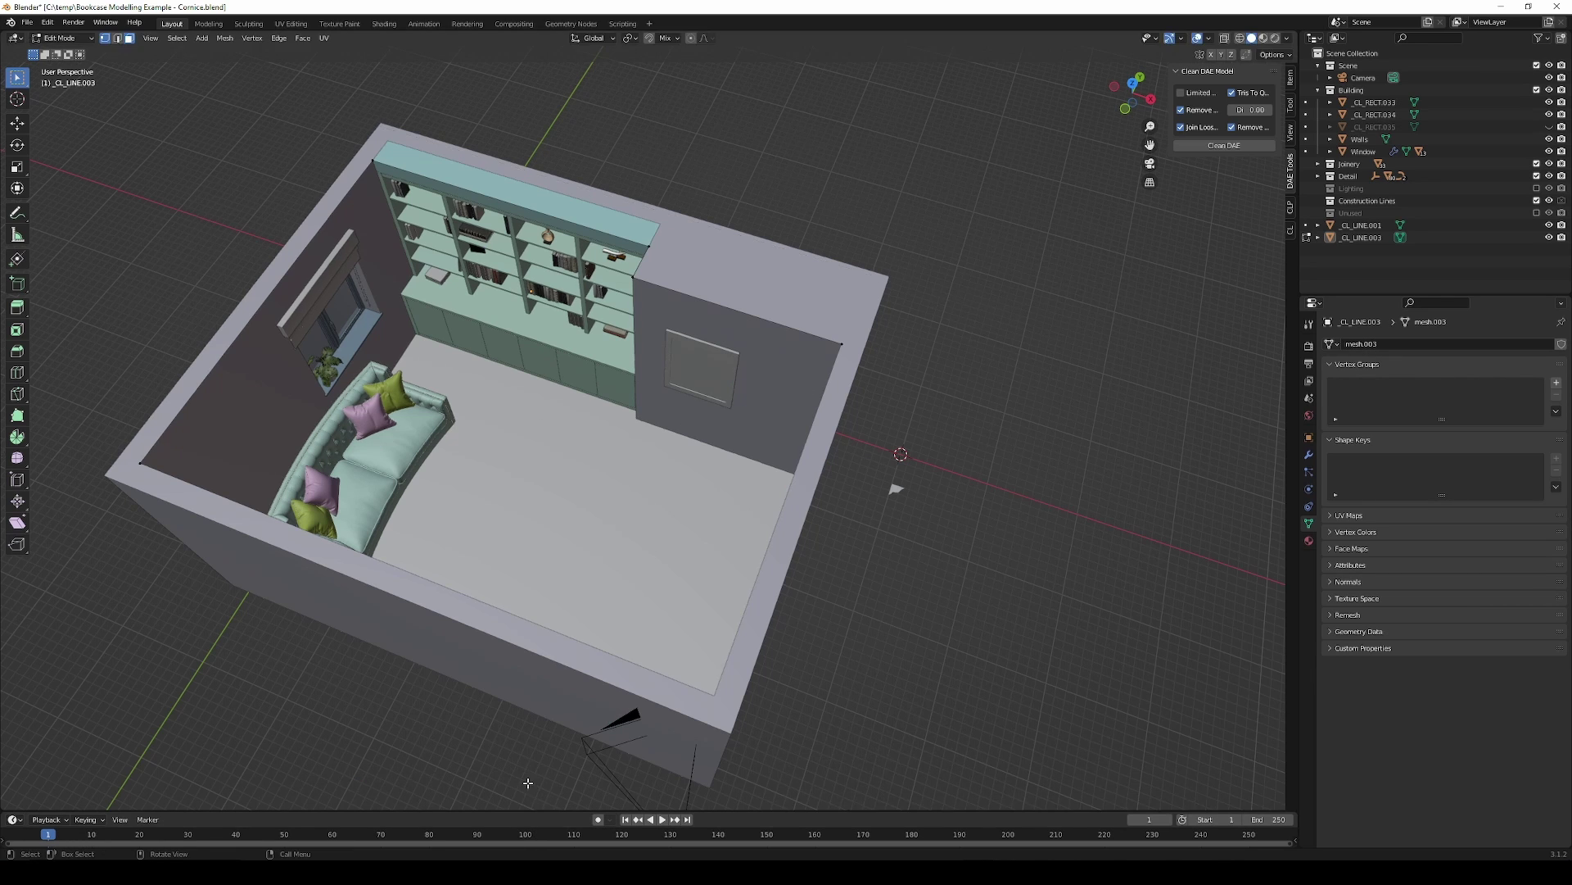
key(Tab)
click(841, 348)
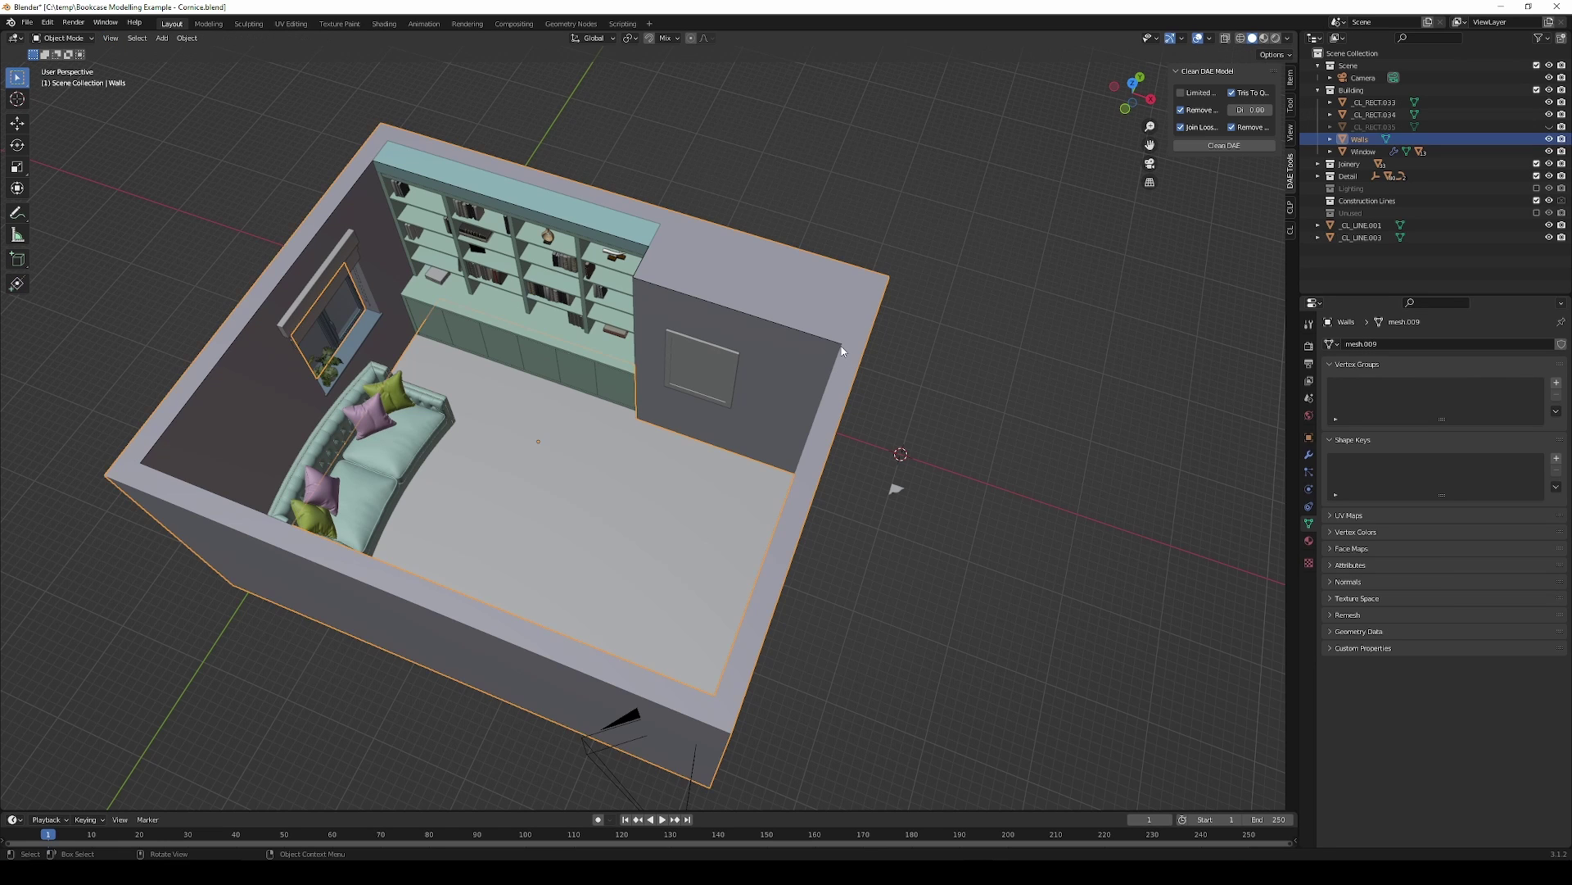
click(835, 347)
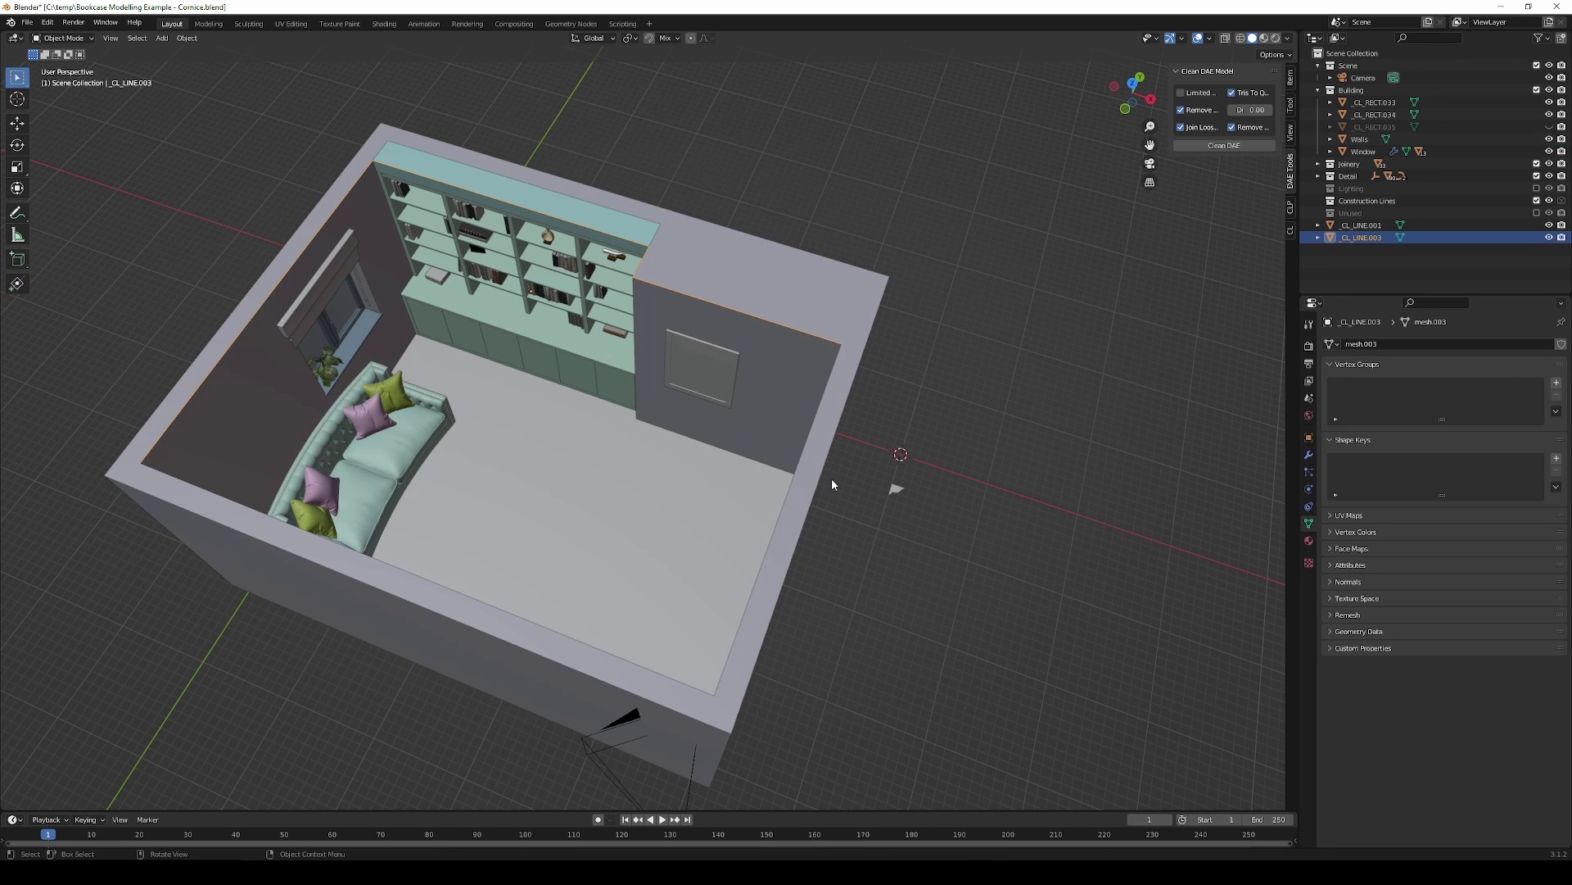
shift+middle_drag(920, 553, 852, 457)
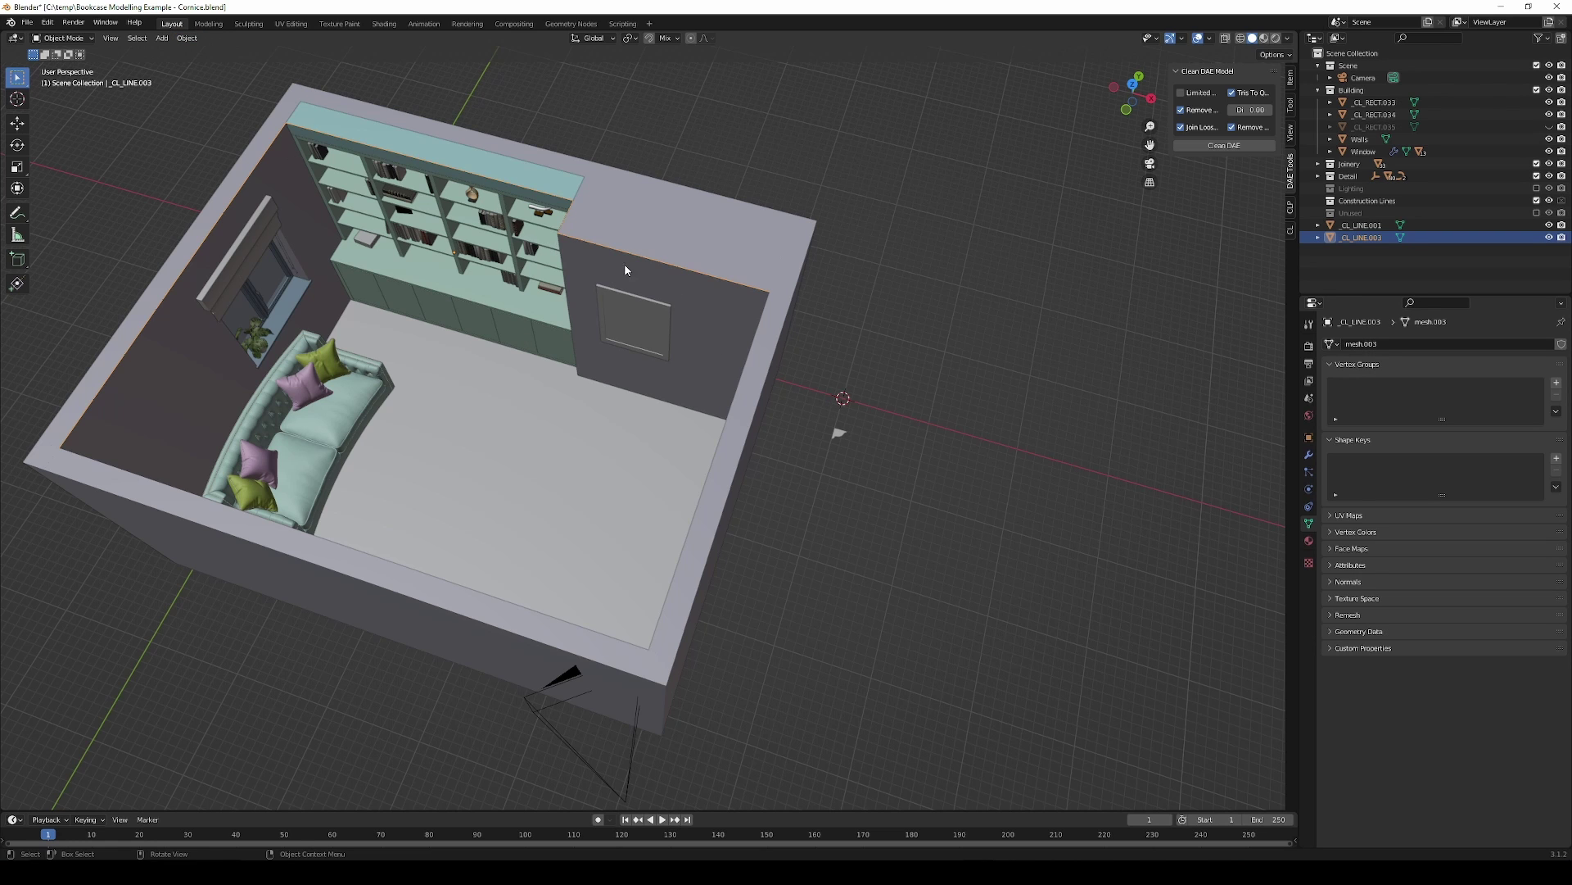
click(186, 39)
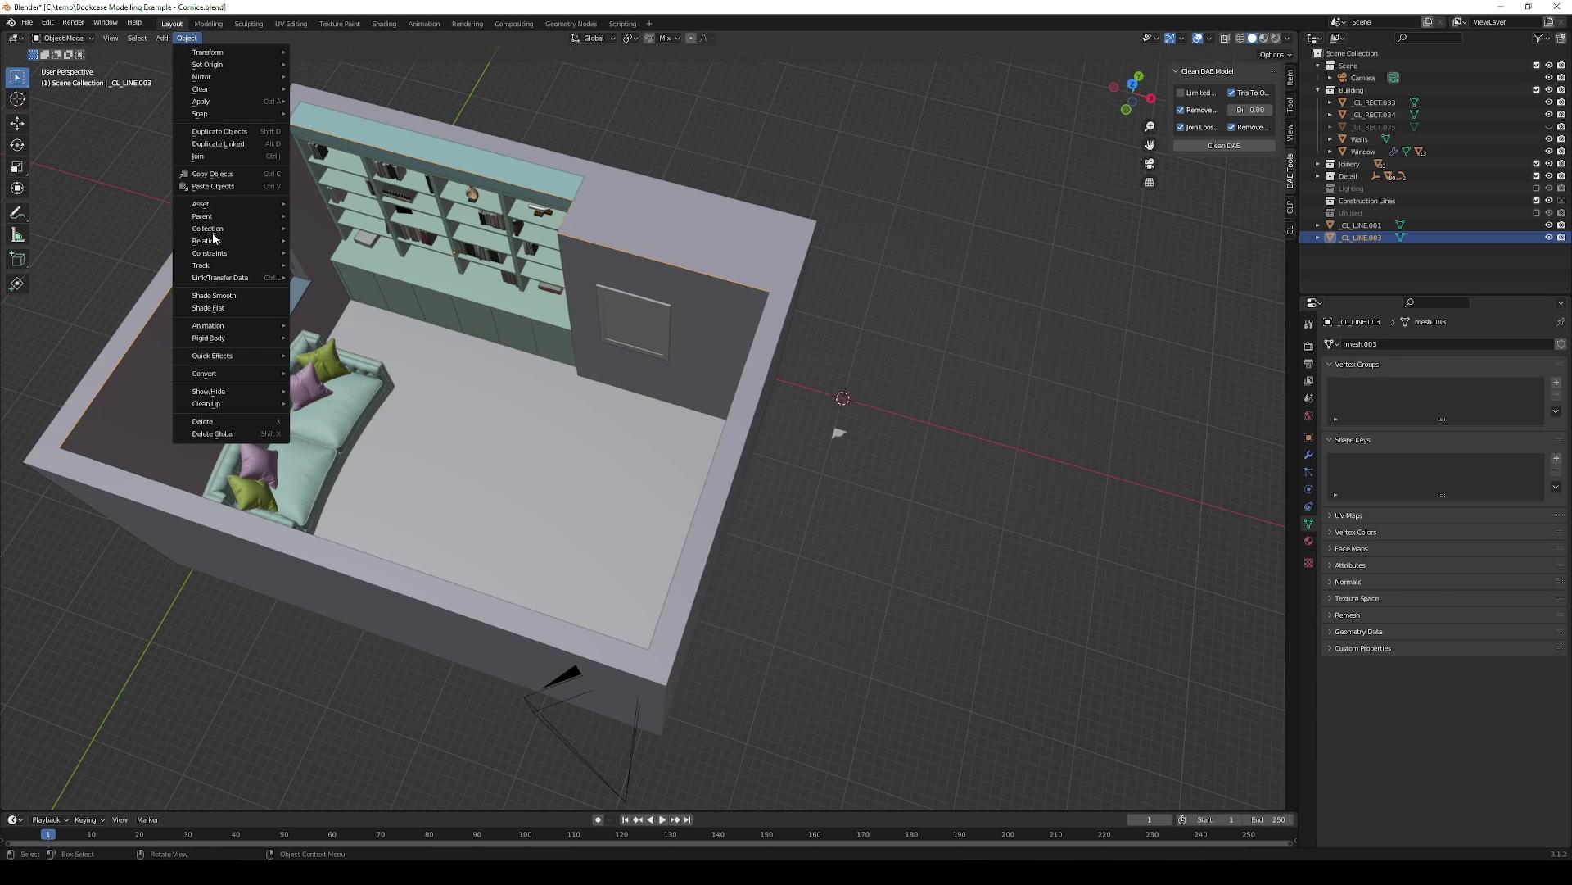
mouse_move(228, 372)
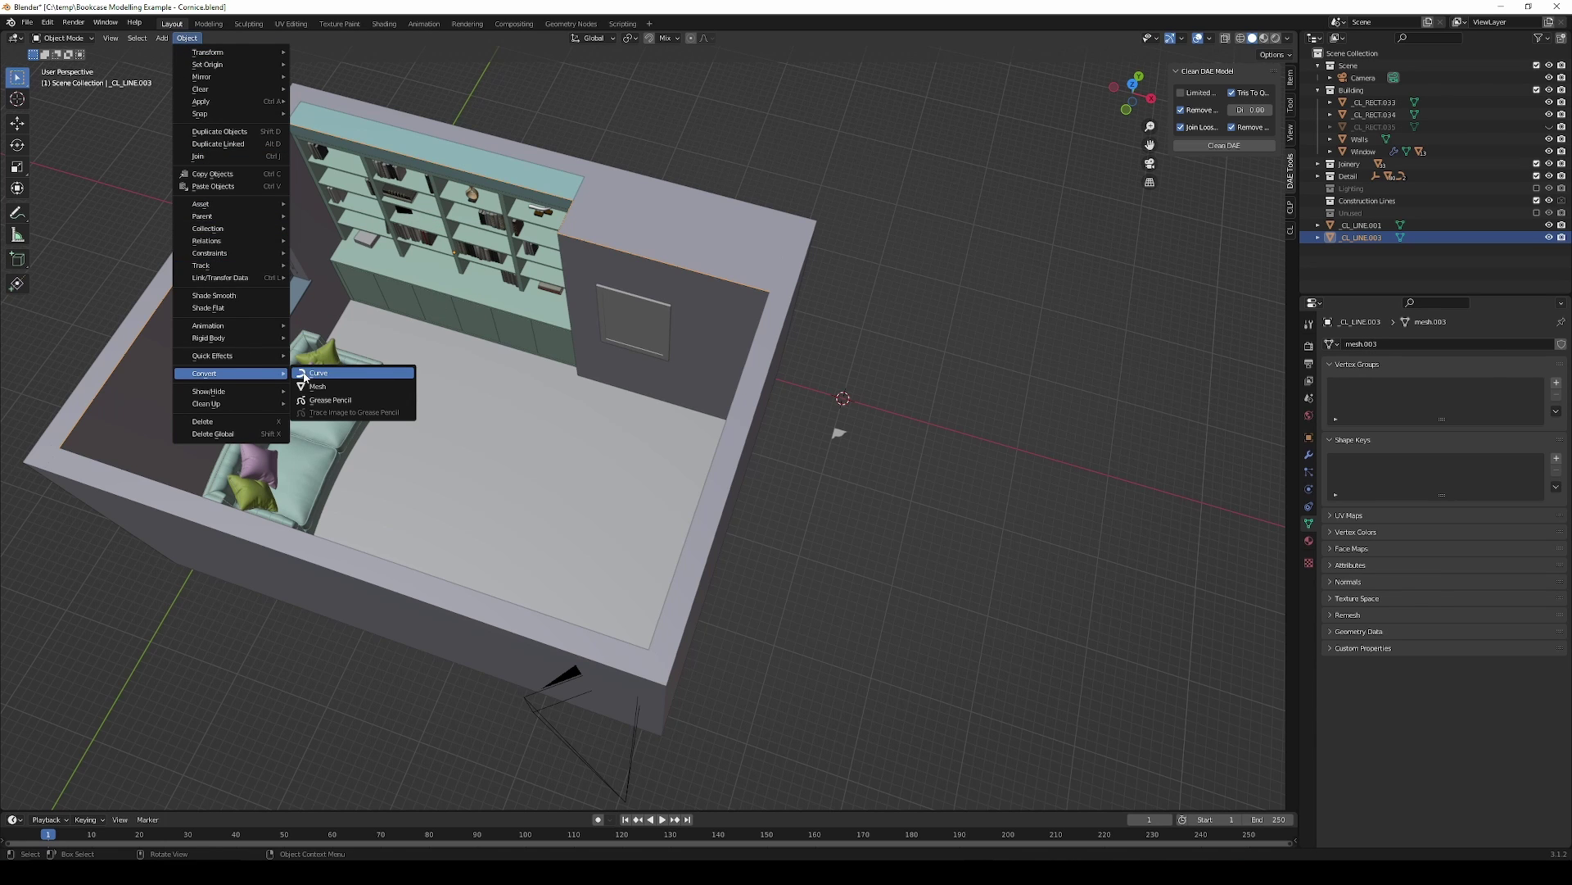
click(314, 373)
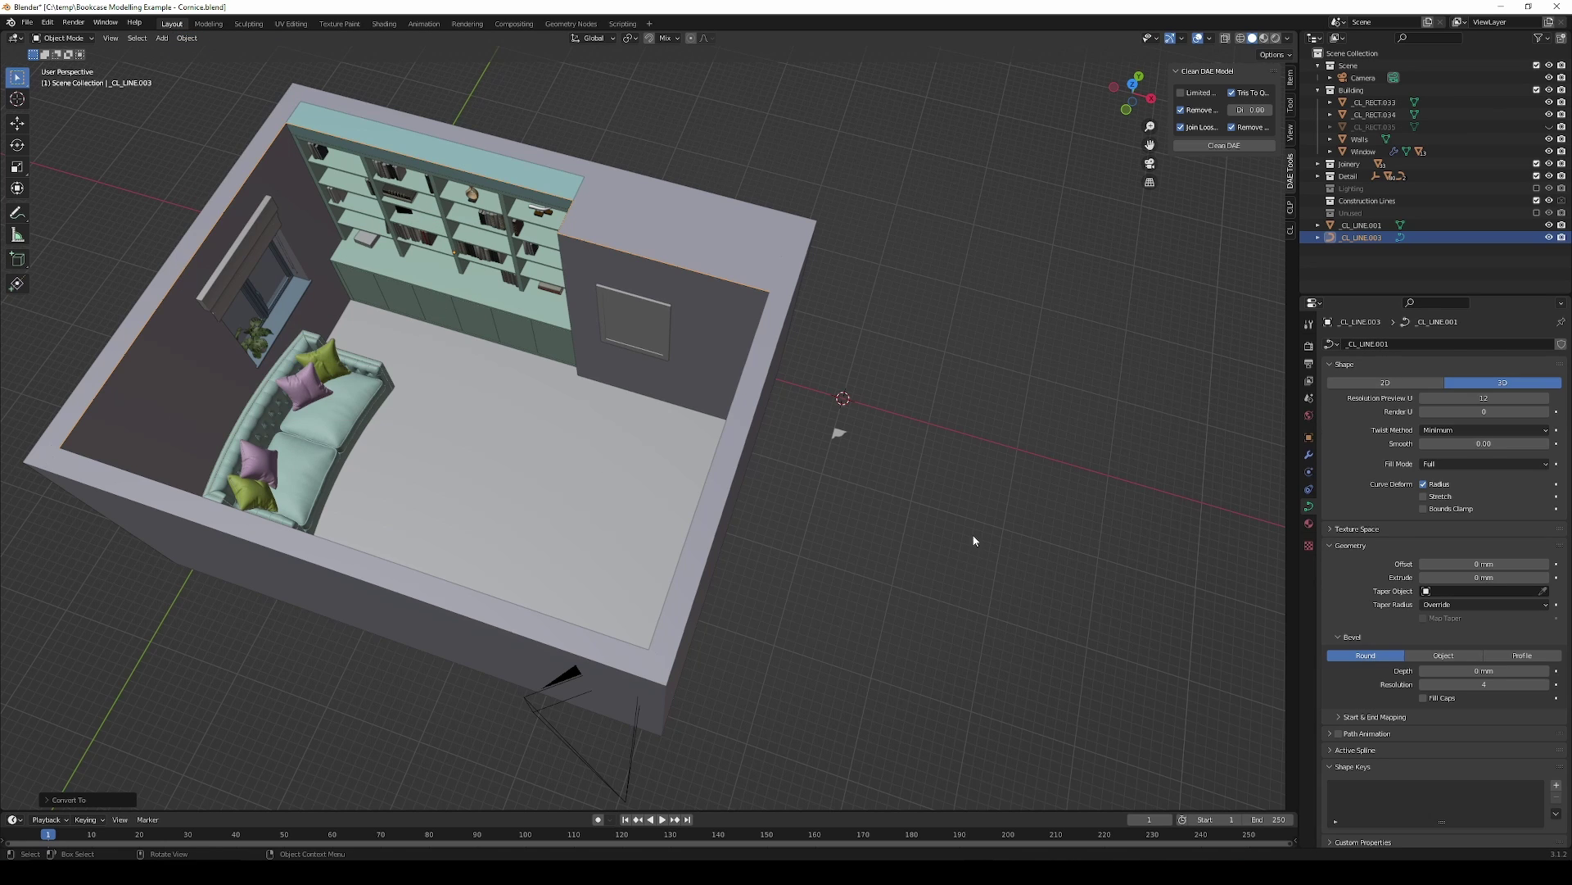
Step: Convert the profile CL_LINE.001 into a curve
click(841, 435)
click(187, 38)
mouse_move(231, 372)
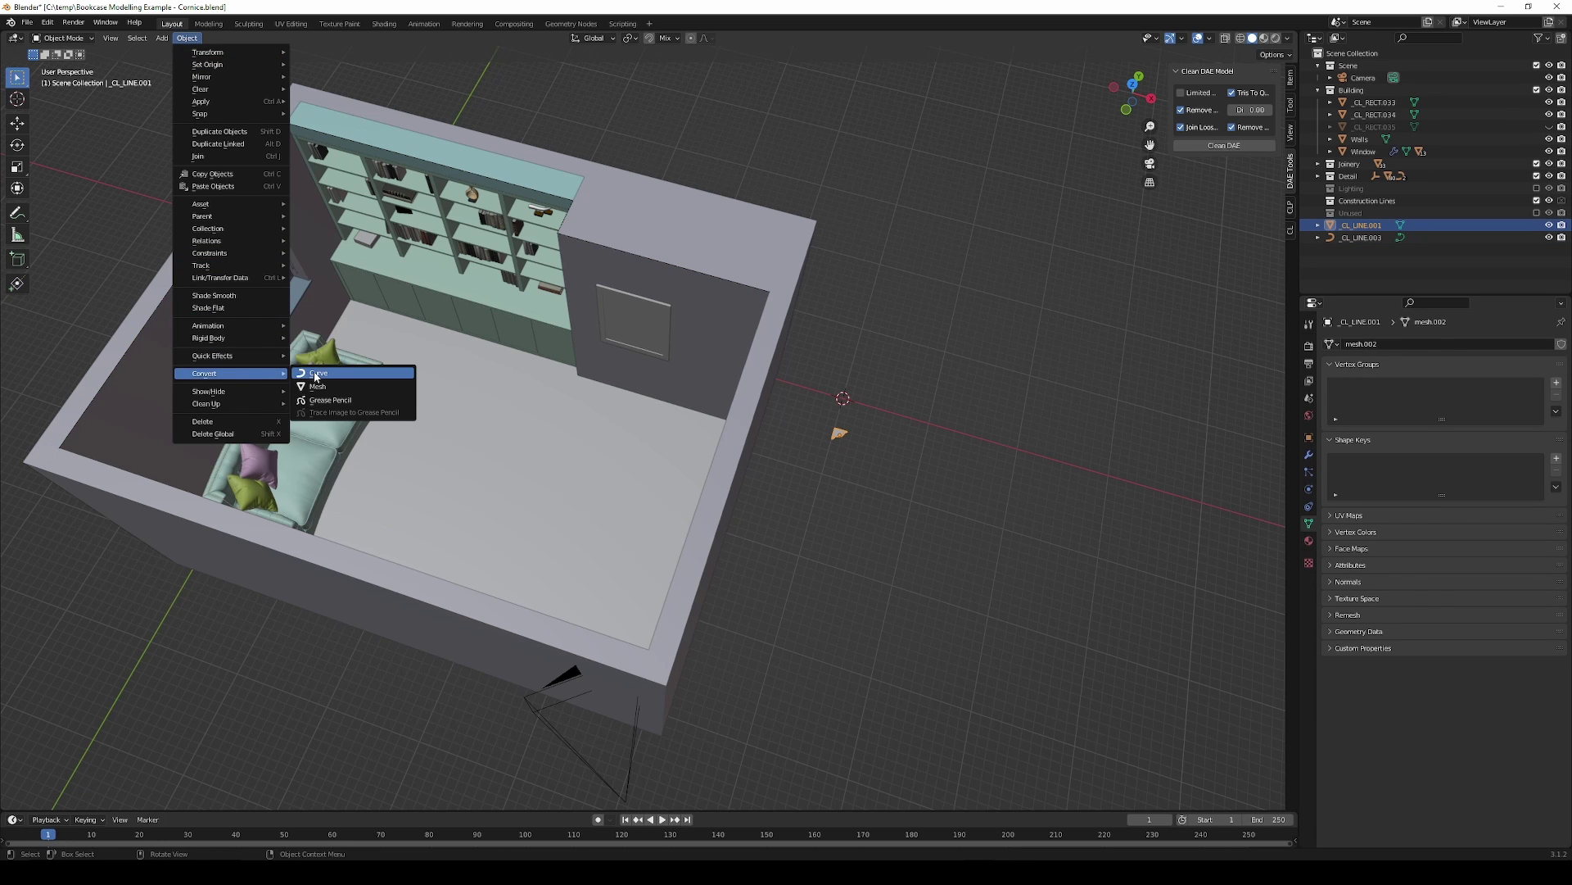
click(315, 374)
scroll(1035, 393, up, 2)
shift+middle_drag(1015, 429, 945, 400)
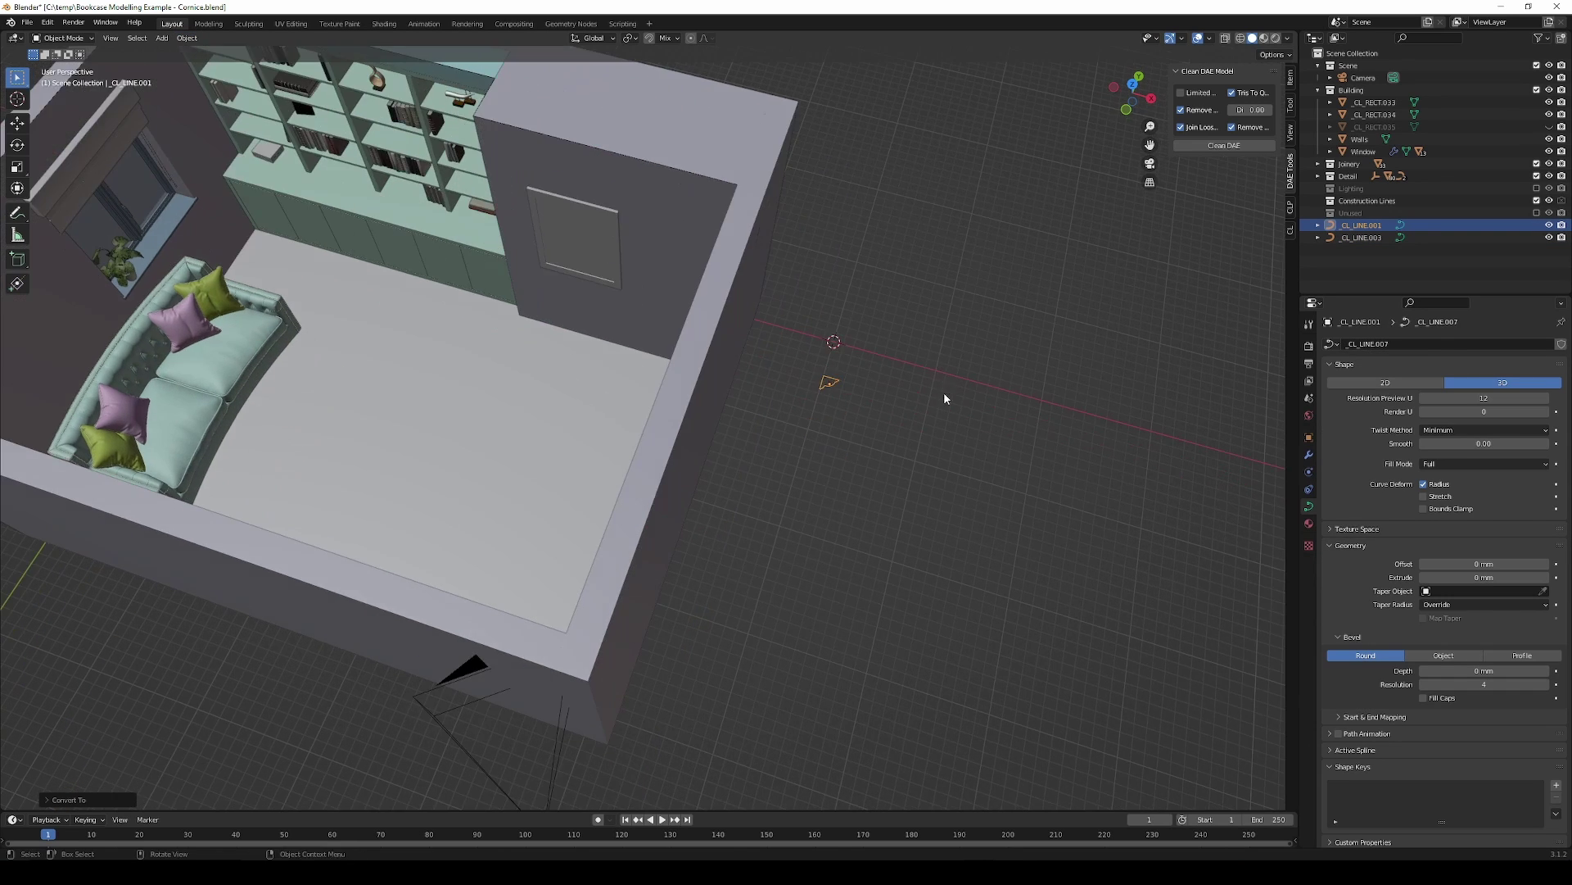
scroll(852, 394, down, 5)
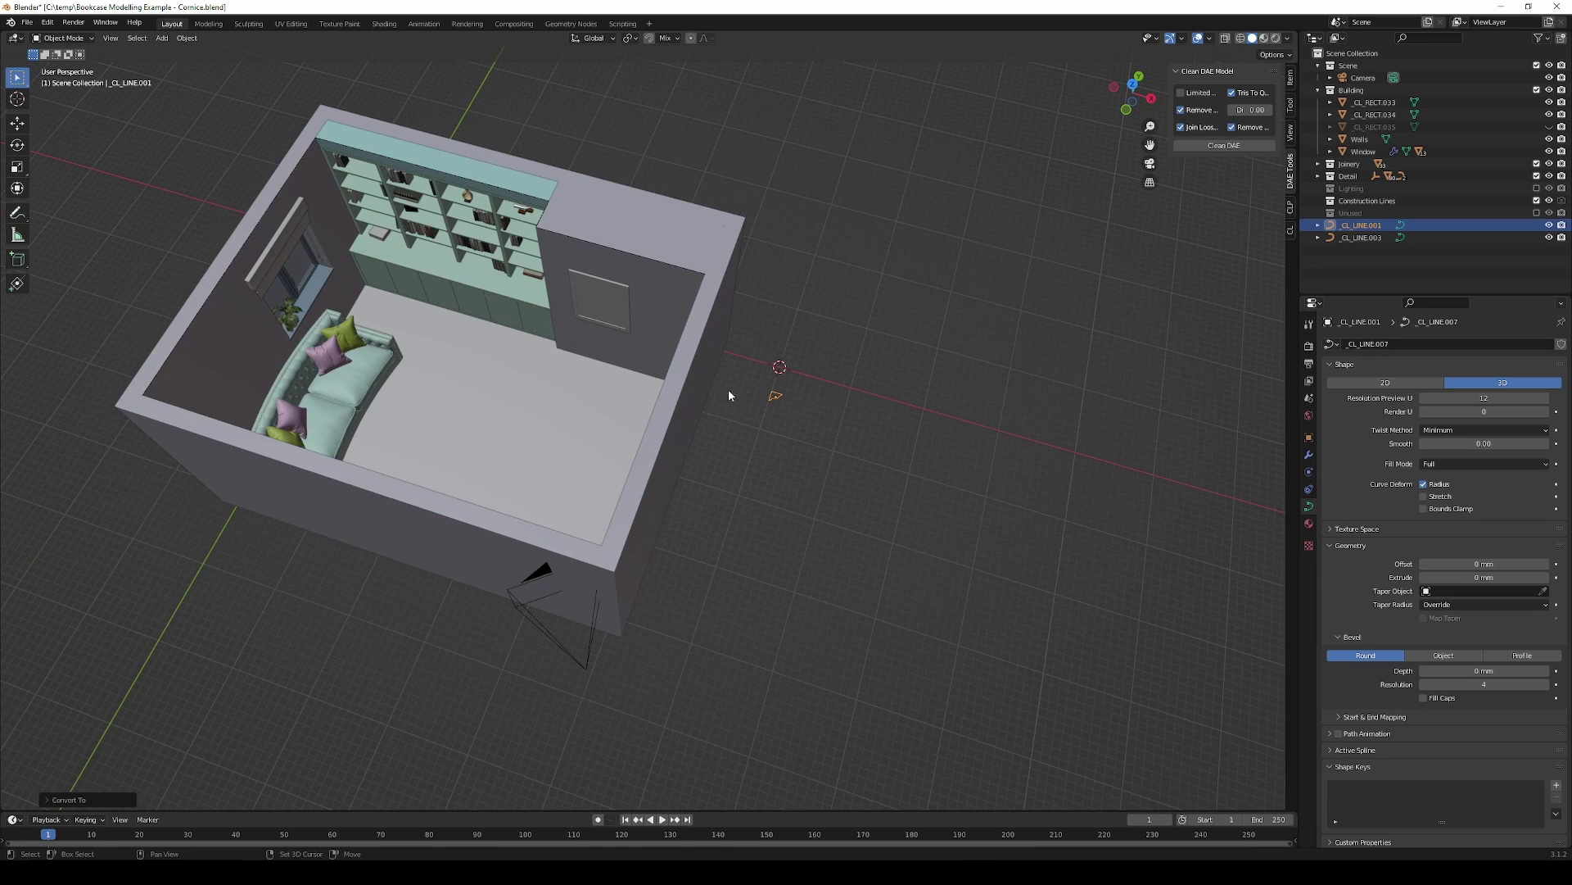
middle_drag(729, 391, 724, 308)
Step: Set the CL_LINE.003 path's Bevel to Object and eyedrop the CL_LINE.001 profile
click(724, 315)
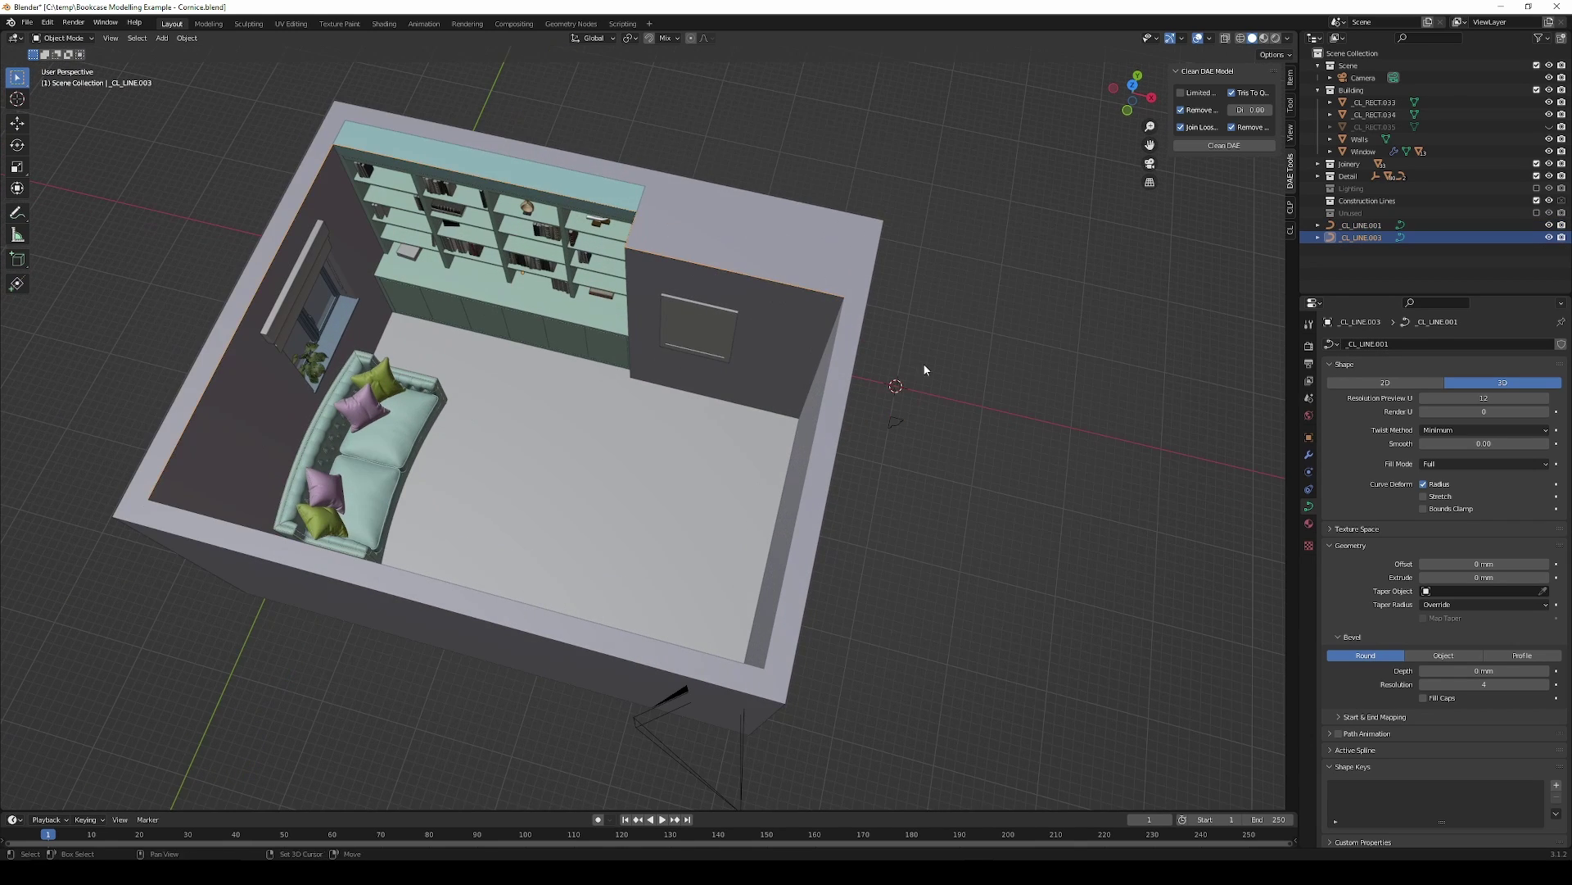
middle_drag(922, 362, 884, 385)
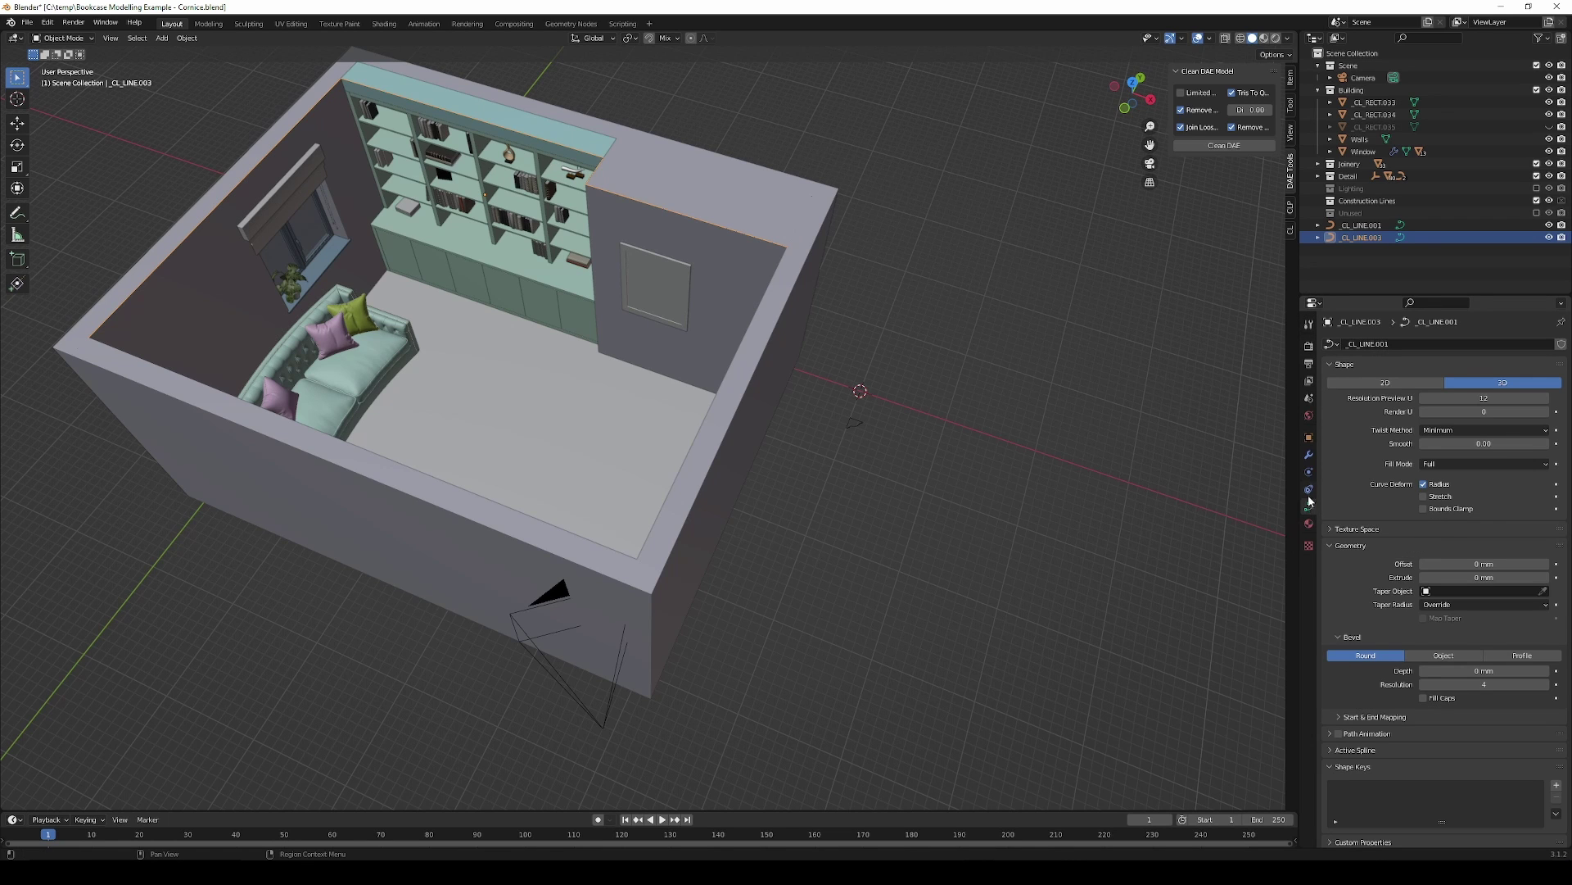
scroll(1350, 489, down, 1)
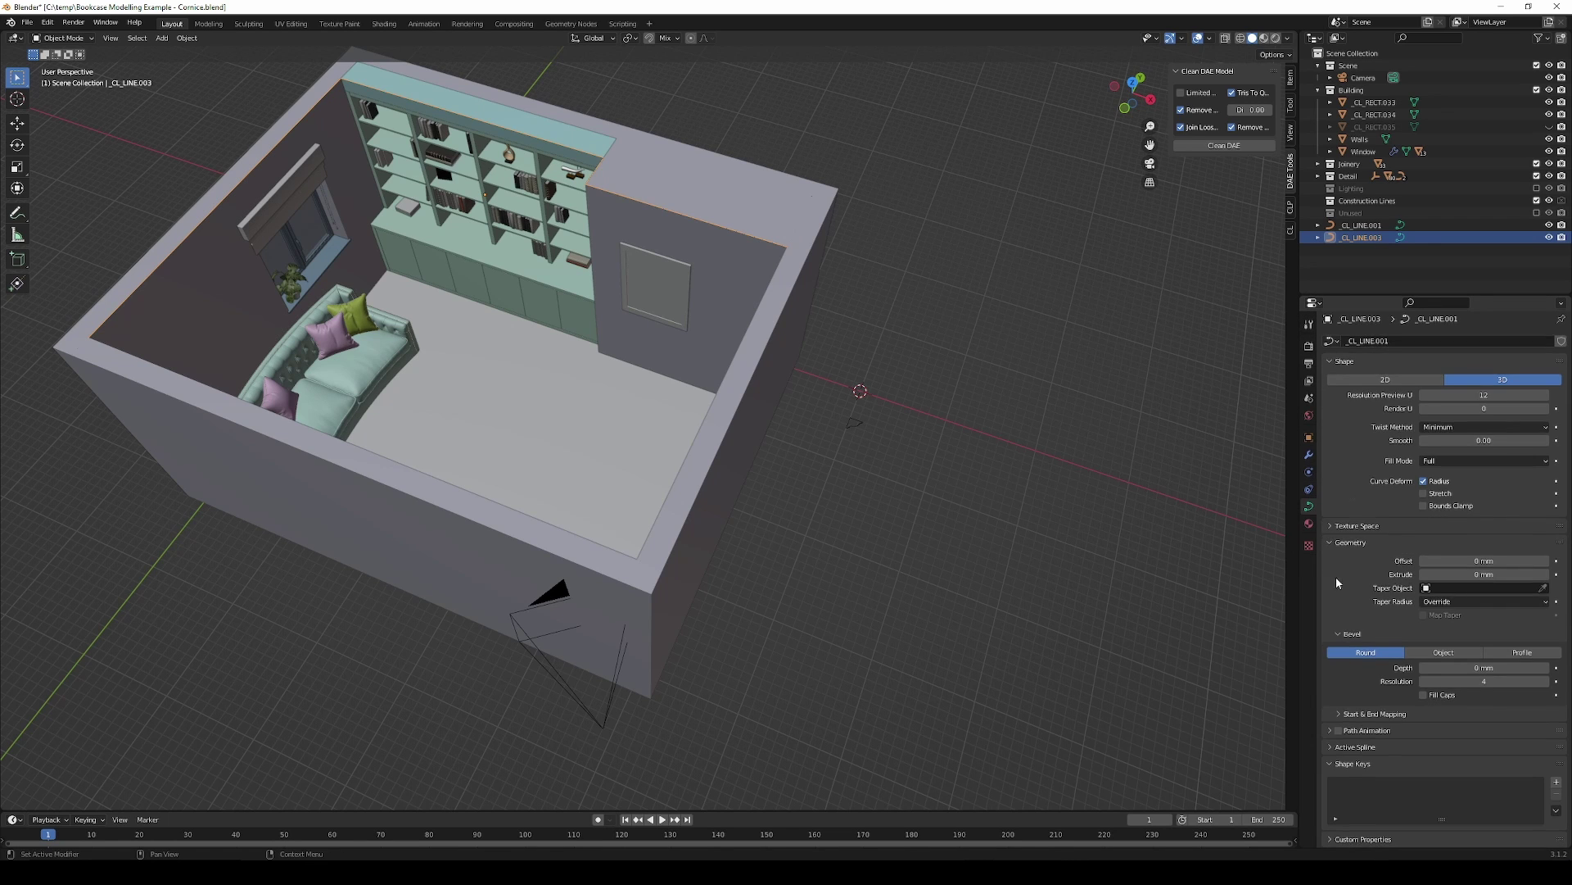
click(1340, 633)
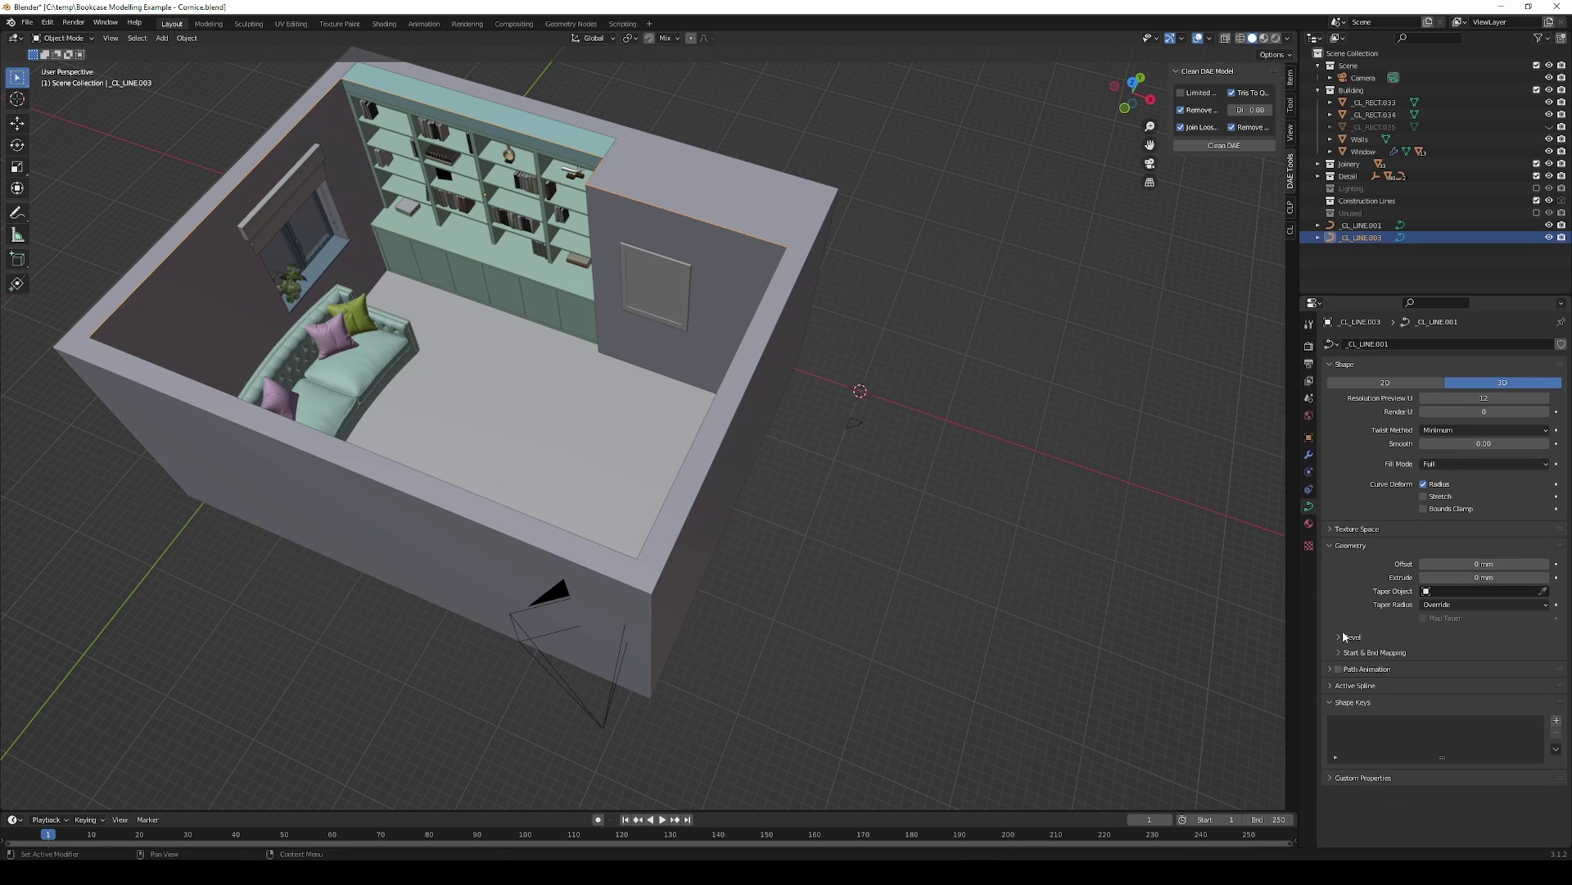
click(1452, 657)
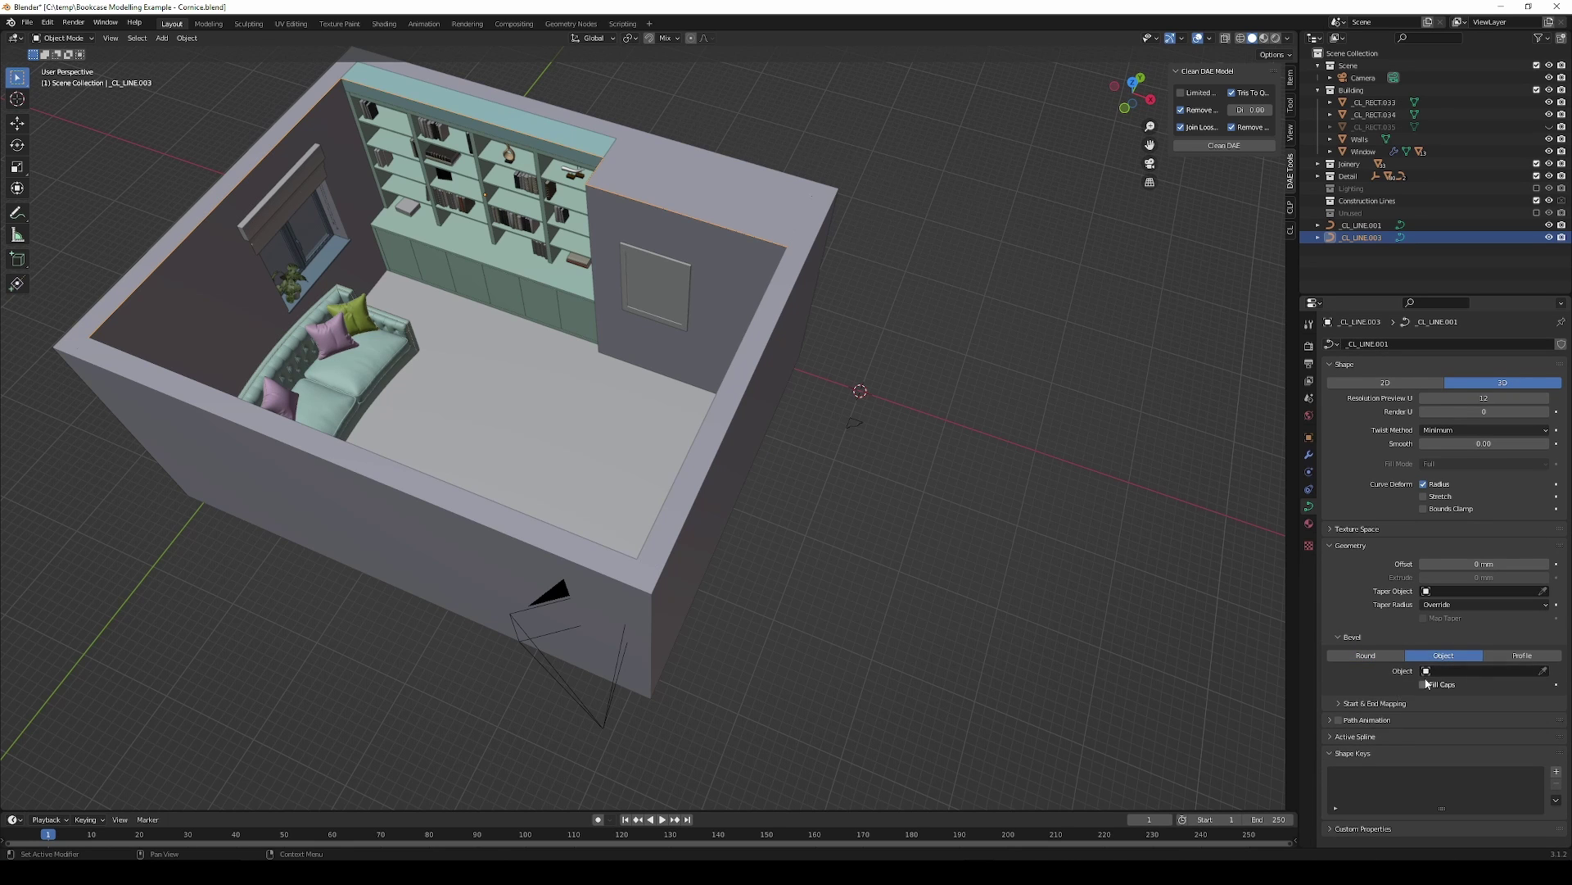
click(1544, 672)
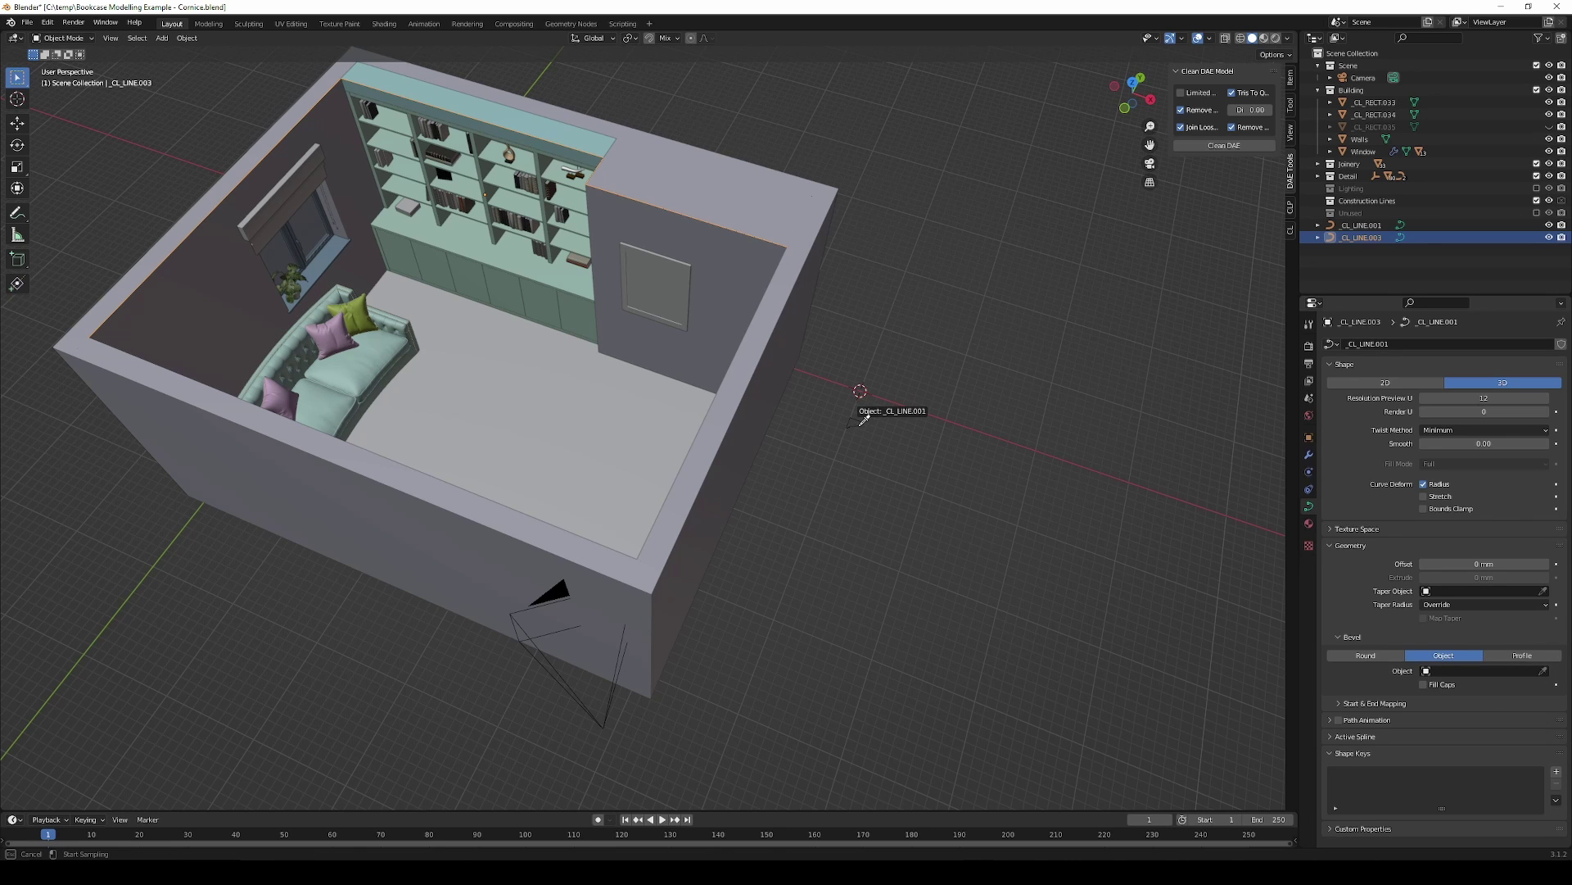
click(864, 419)
key(KP_Decimal)
scroll(880, 369, up, 1)
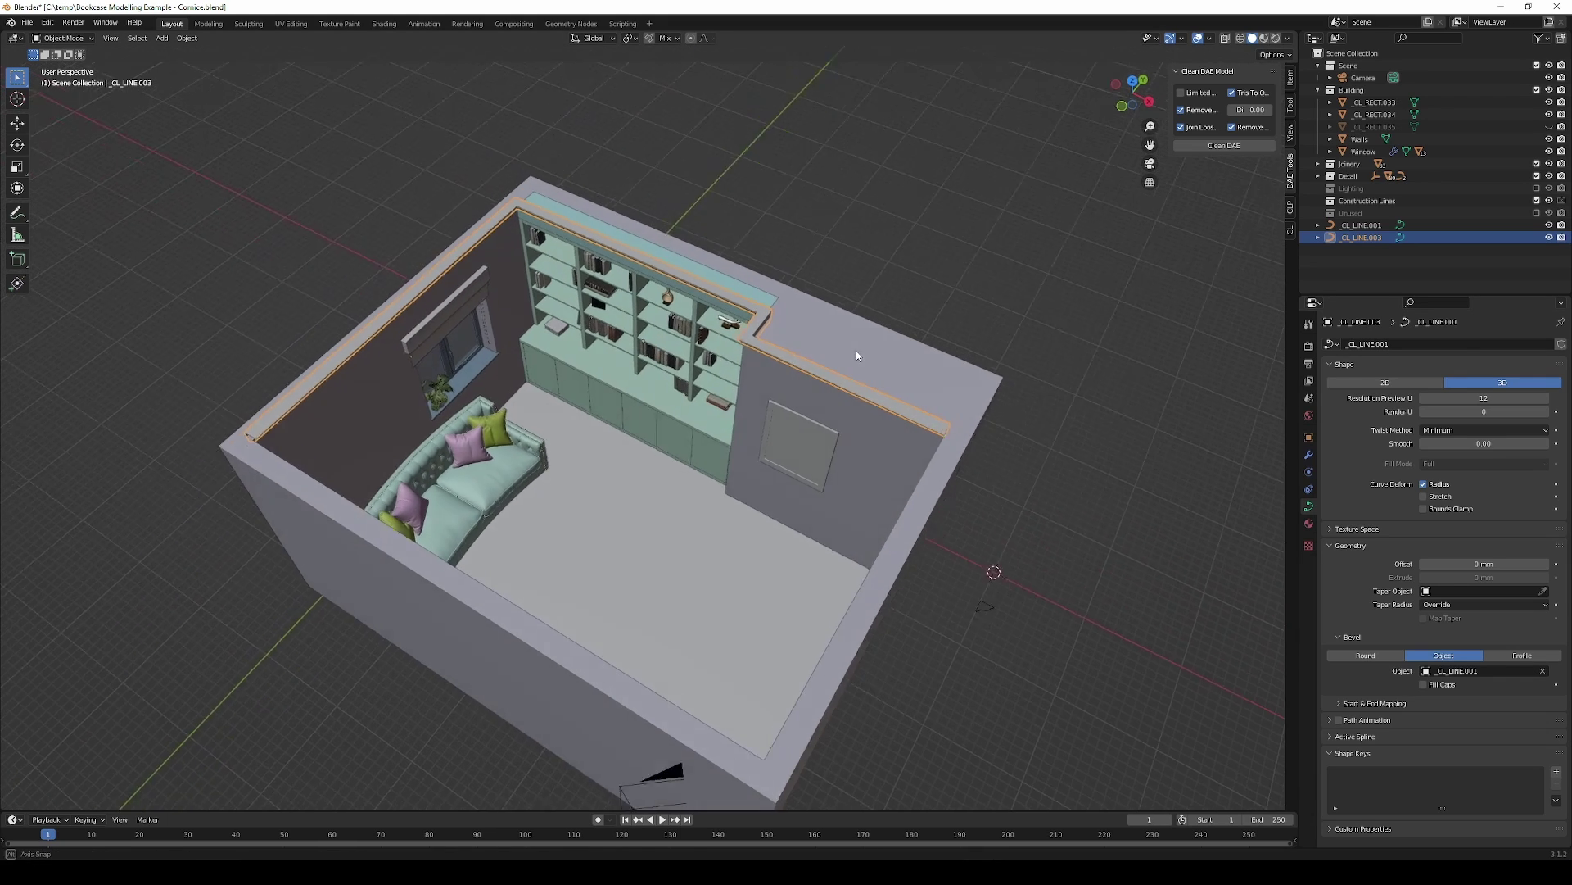
scroll(889, 385, up, 1)
scroll(901, 406, up, 1)
scroll(912, 426, up, 1)
middle_drag(912, 426, 664, 344)
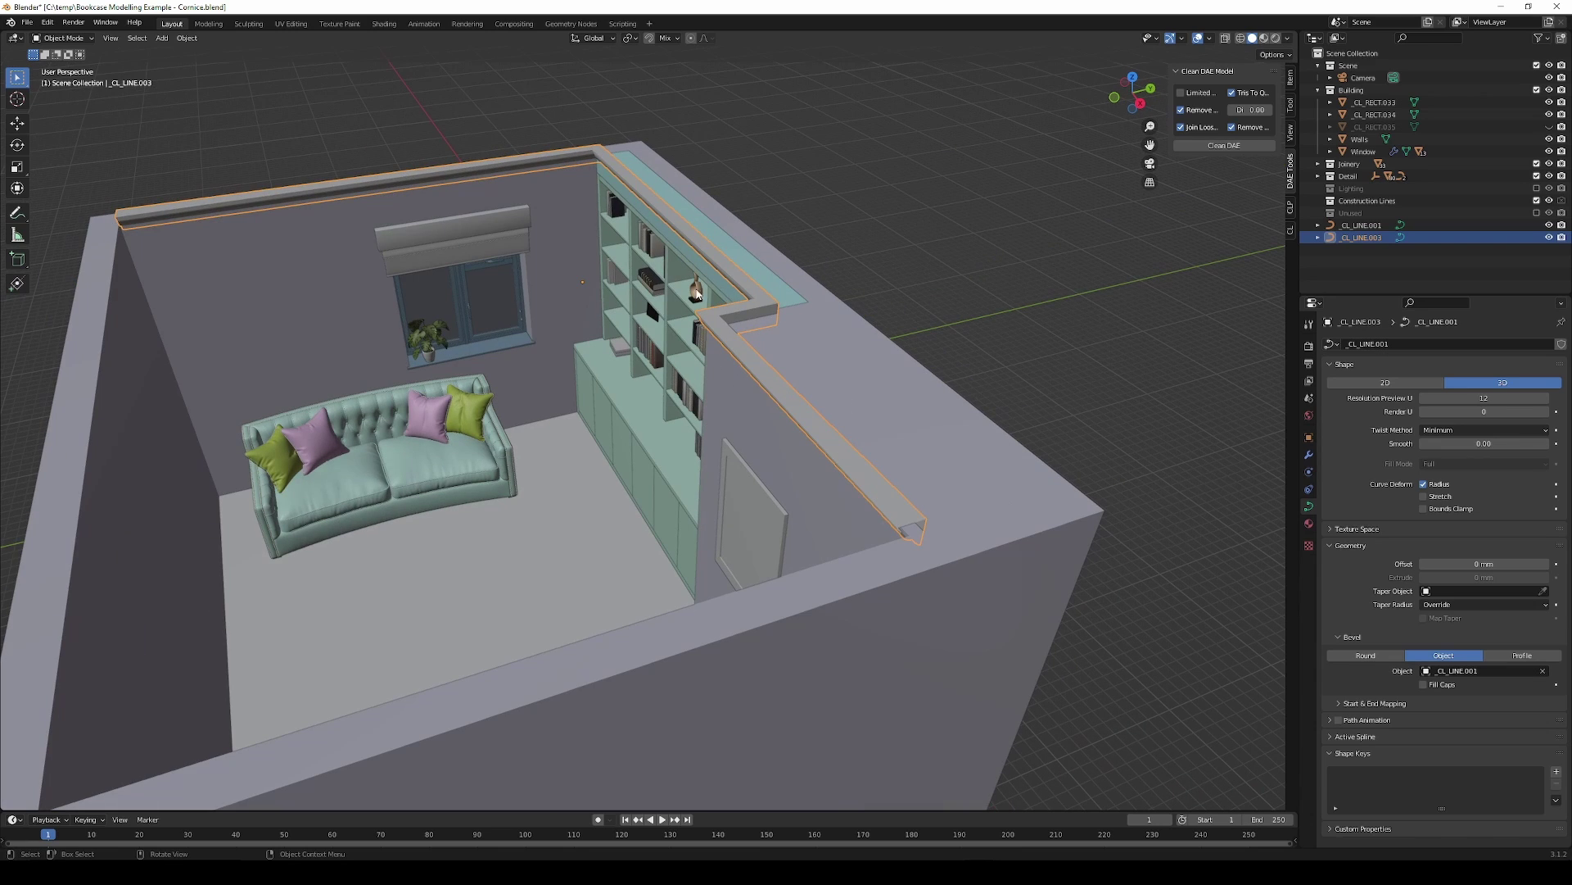
scroll(621, 287, down, 3)
middle_drag(620, 286, 771, 312)
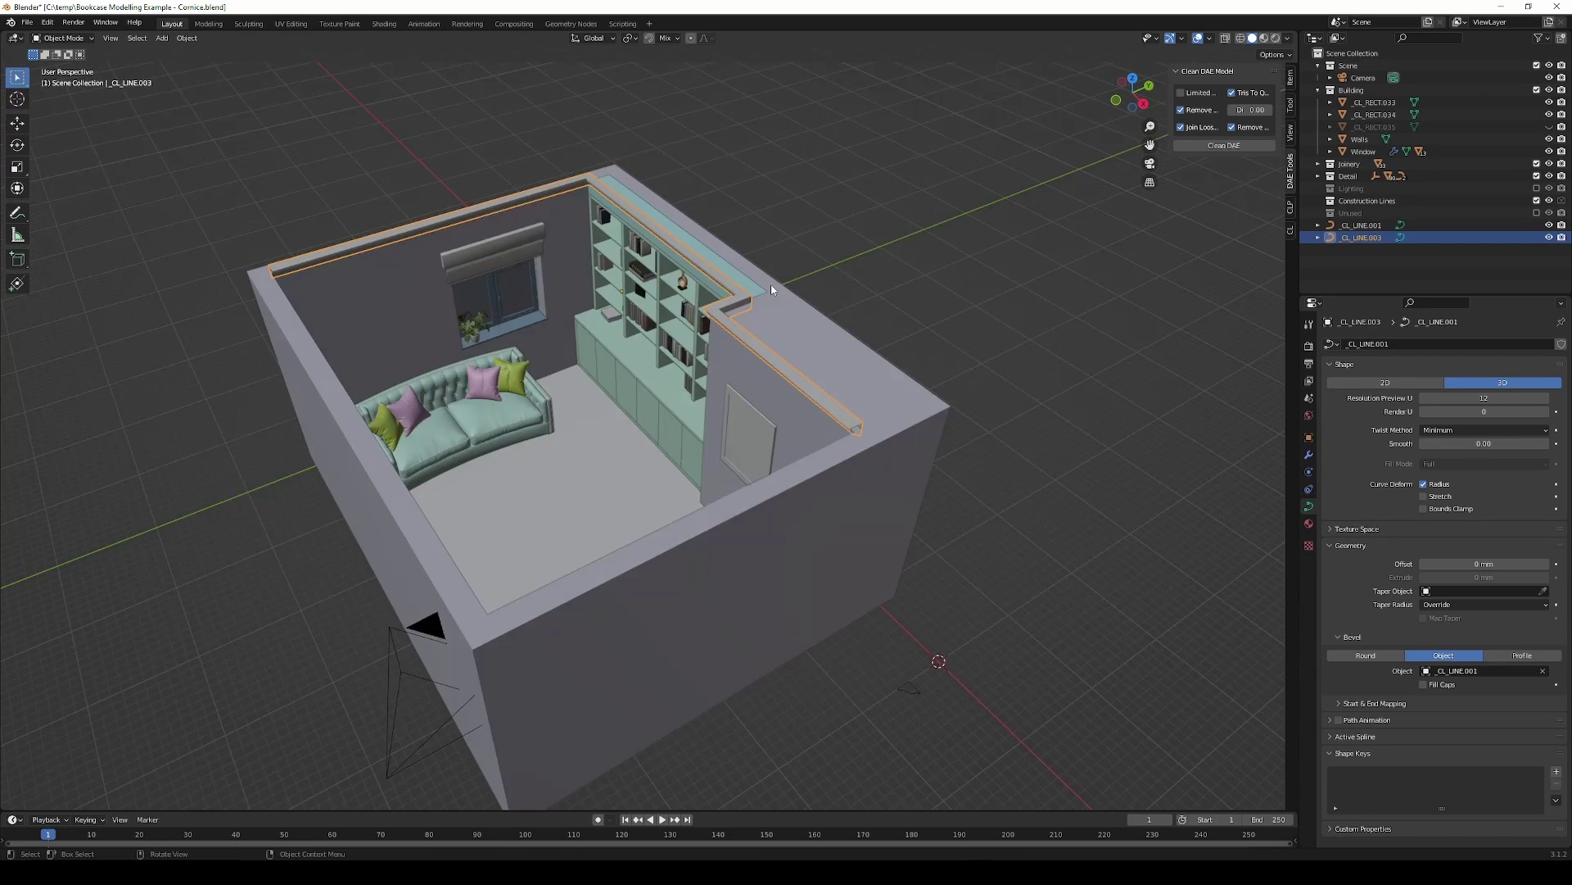
scroll(773, 286, up, 2)
scroll(756, 248, up, 2)
scroll(758, 253, down, 3)
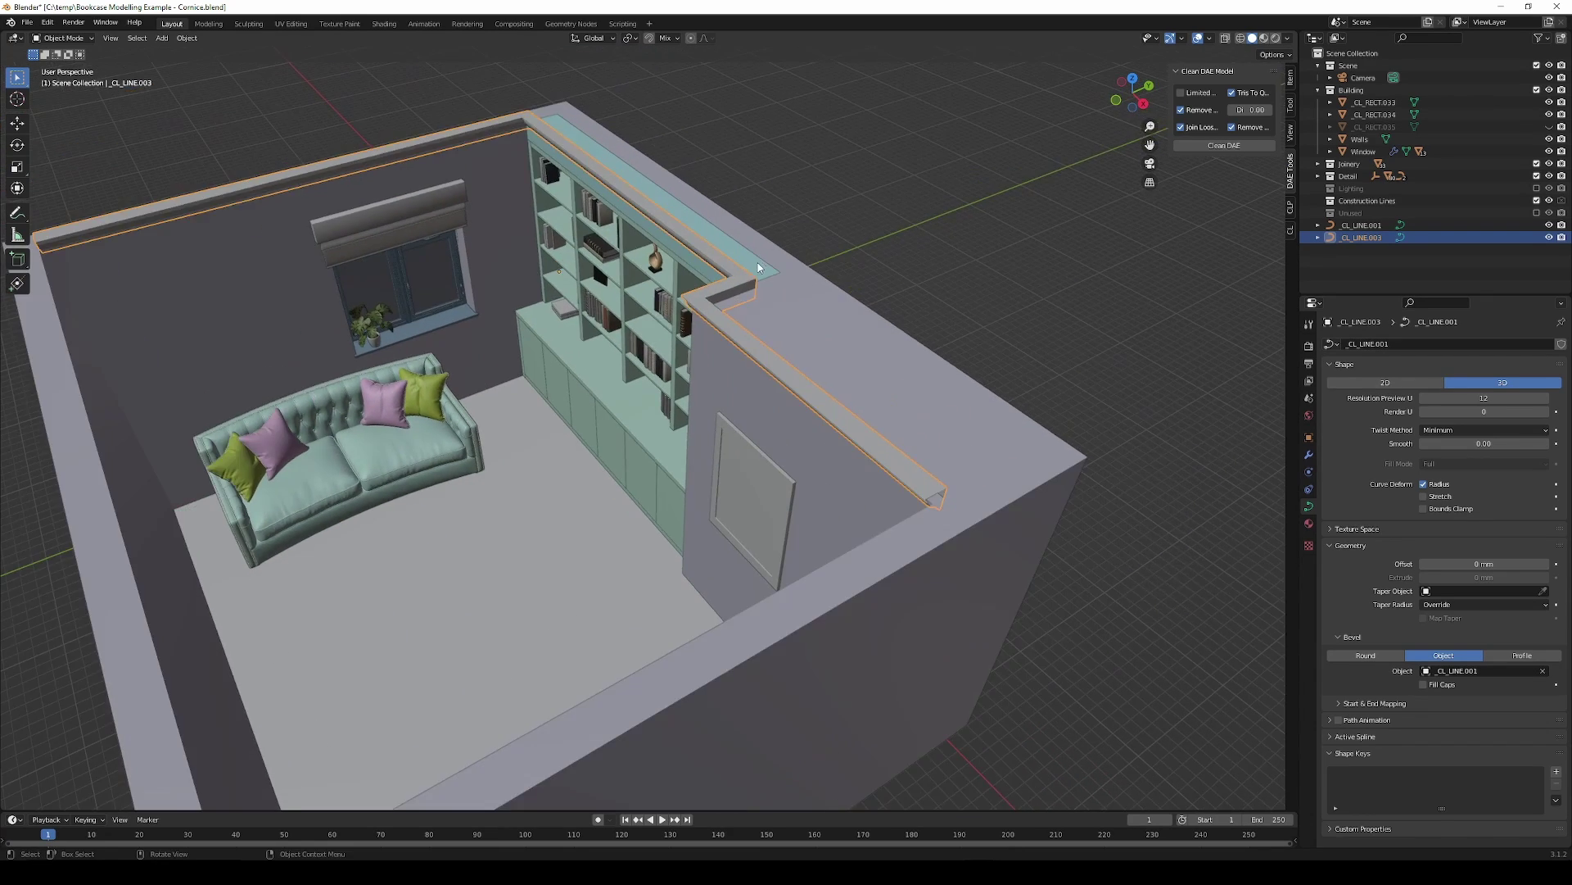
mouse_move(758, 253)
middle_down()
mouse_move(769, 361)
mouse_move(700, 392)
mouse_move(731, 422)
mouse_move(917, 421)
middle_up()
scroll(700, 391, down, 2)
scroll(916, 421, up, 2)
scroll(1073, 586, up, 3)
mouse_move(1073, 586)
shift+middle_down()
mouse_move(937, 368)
mouse_move(972, 429)
mouse_move(912, 460)
shift+middle_up()
scroll(972, 428, up, 1)
scroll(909, 435, down, 3)
scroll(907, 458, down, 1)
scroll(907, 459, up, 2)
scroll(835, 364, up, 2)
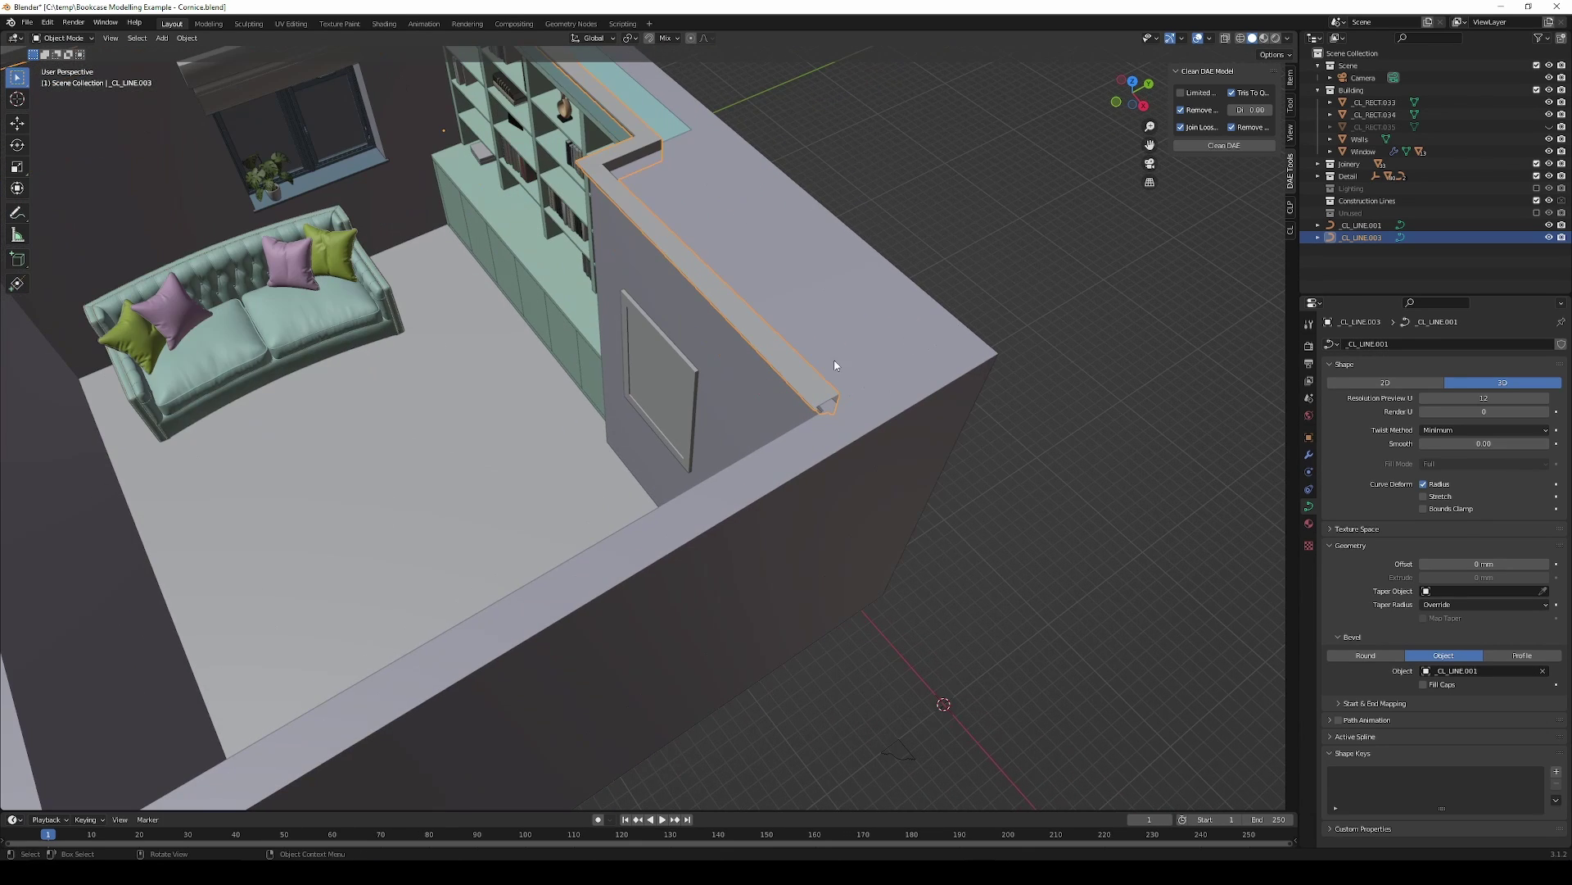
scroll(815, 396, down, 1)
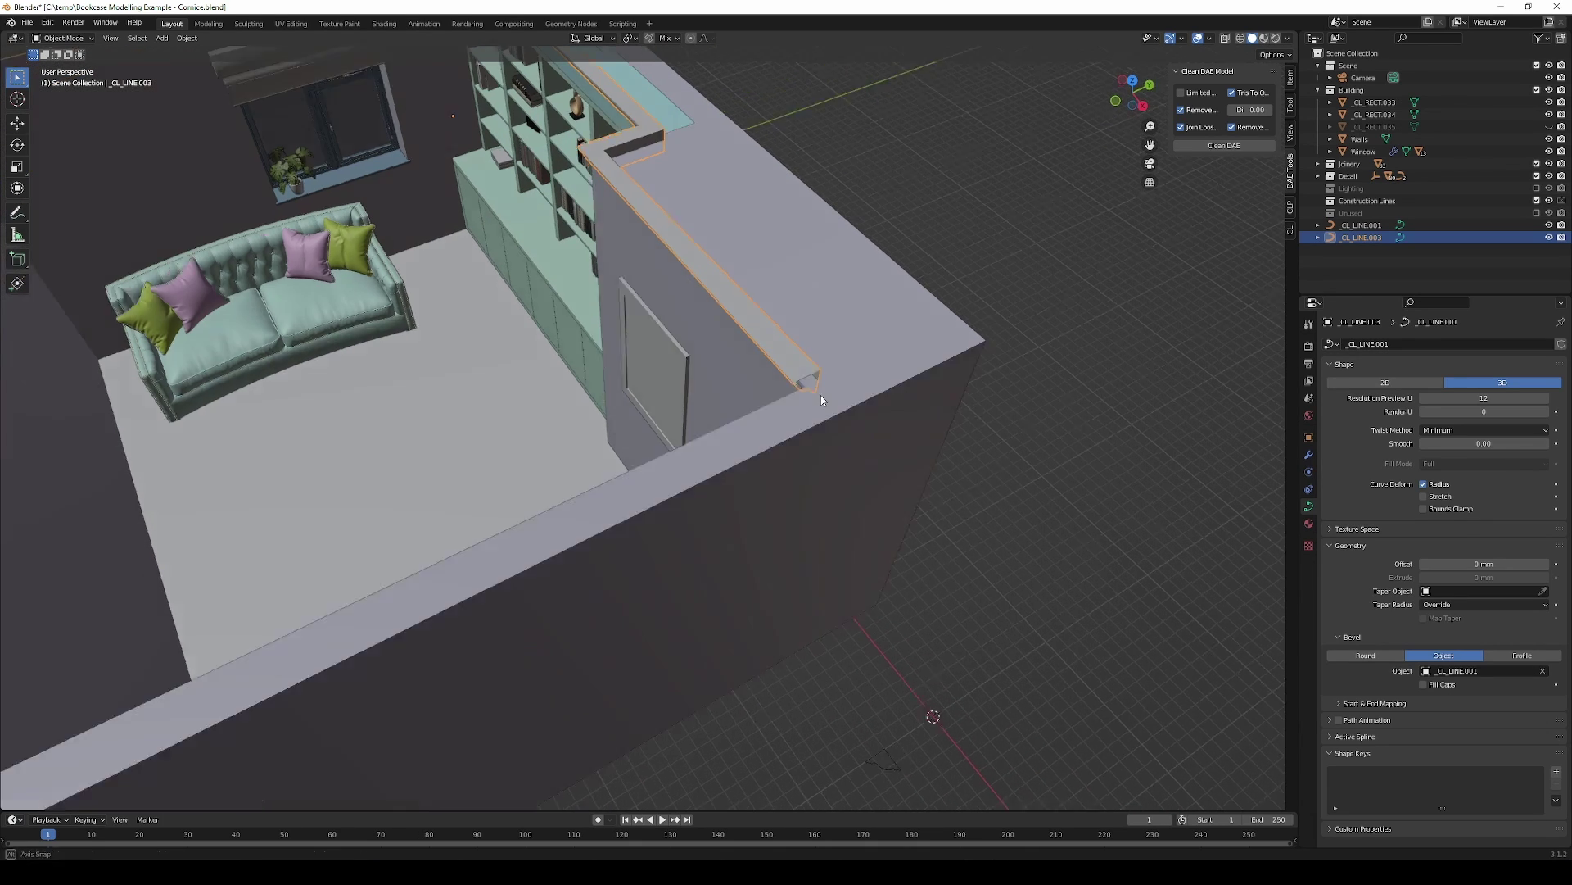
middle_drag(814, 396, 834, 477)
Step: Select the CL_LINE.001 profile curve and frame it in the view
click(874, 774)
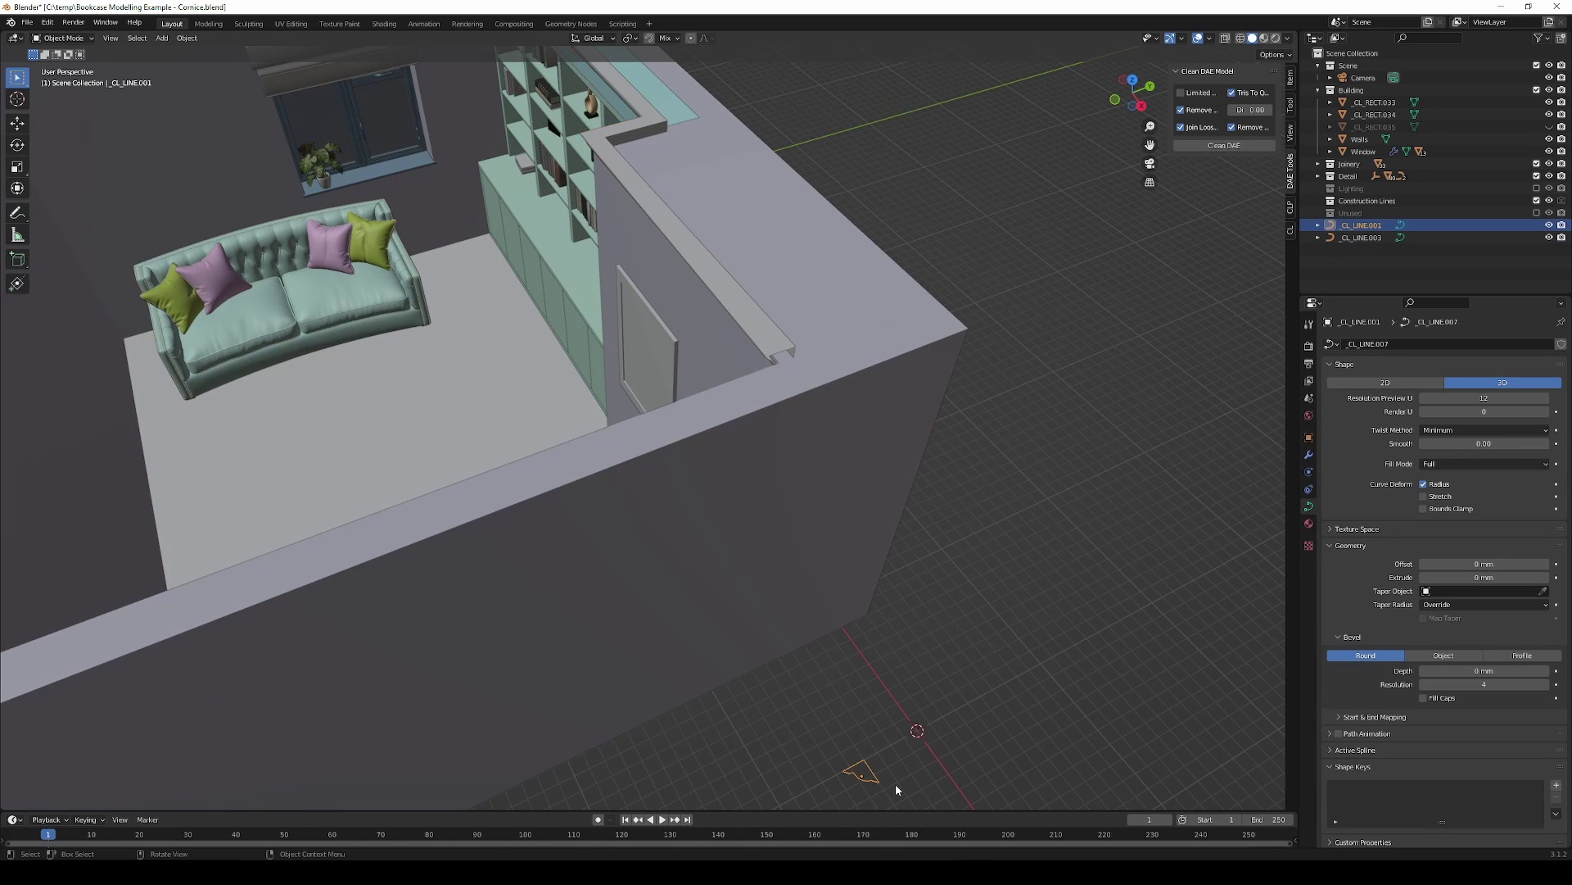
mouse_move(906, 784)
middle_down()
mouse_move(888, 645)
mouse_move(906, 671)
middle_up()
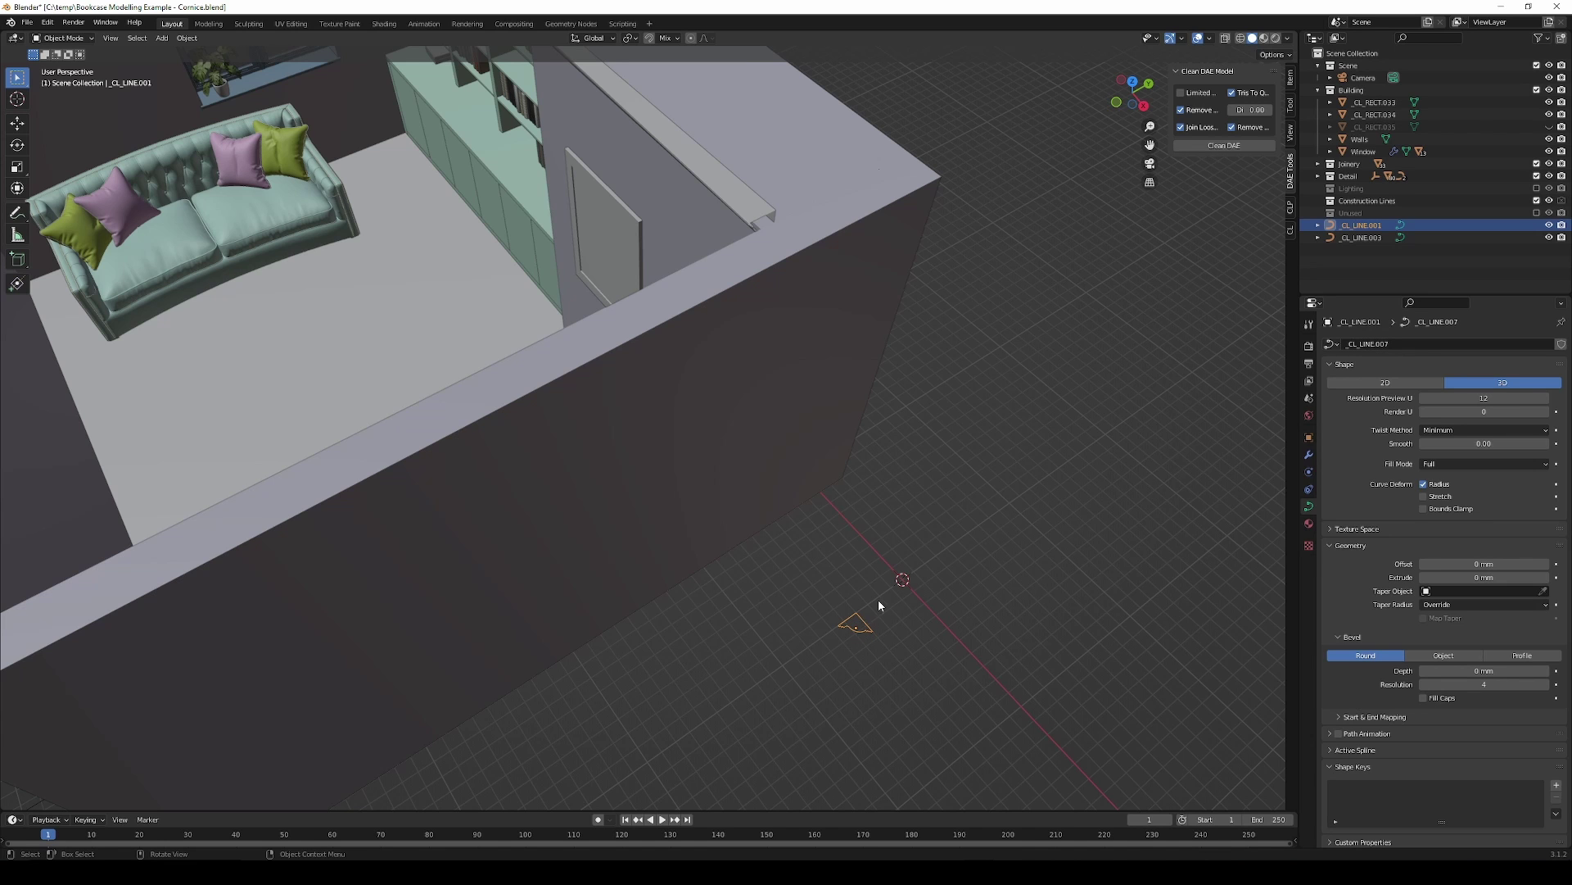
middle_drag(880, 604, 801, 627)
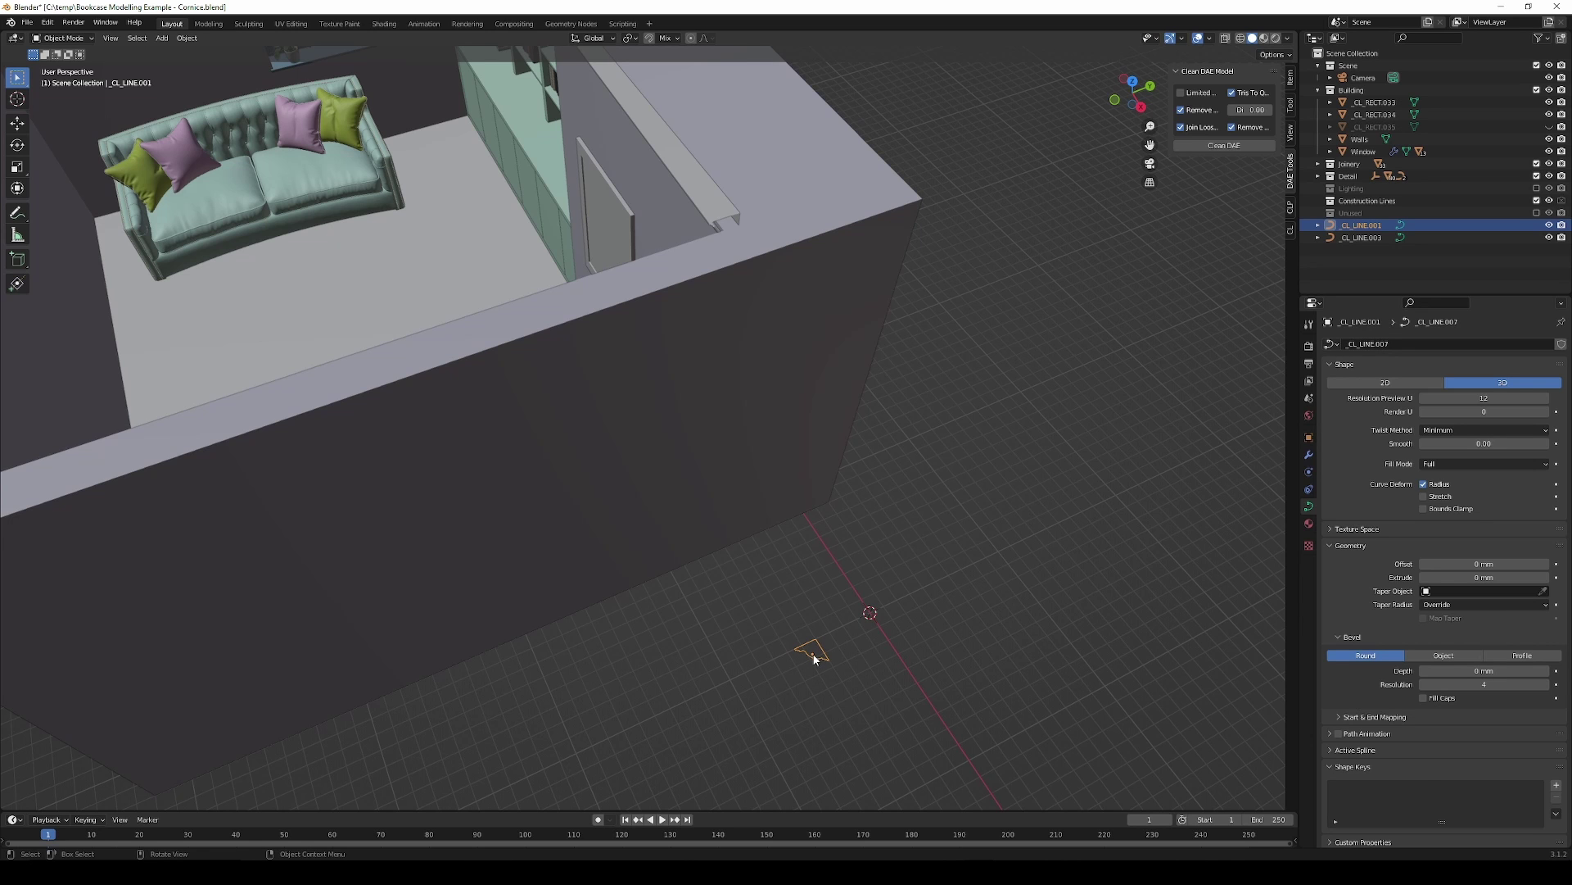
mouse_move(803, 602)
middle_down()
mouse_move(822, 421)
mouse_move(821, 516)
middle_up()
scroll(837, 555, down, 3)
scroll(817, 541, up, 5)
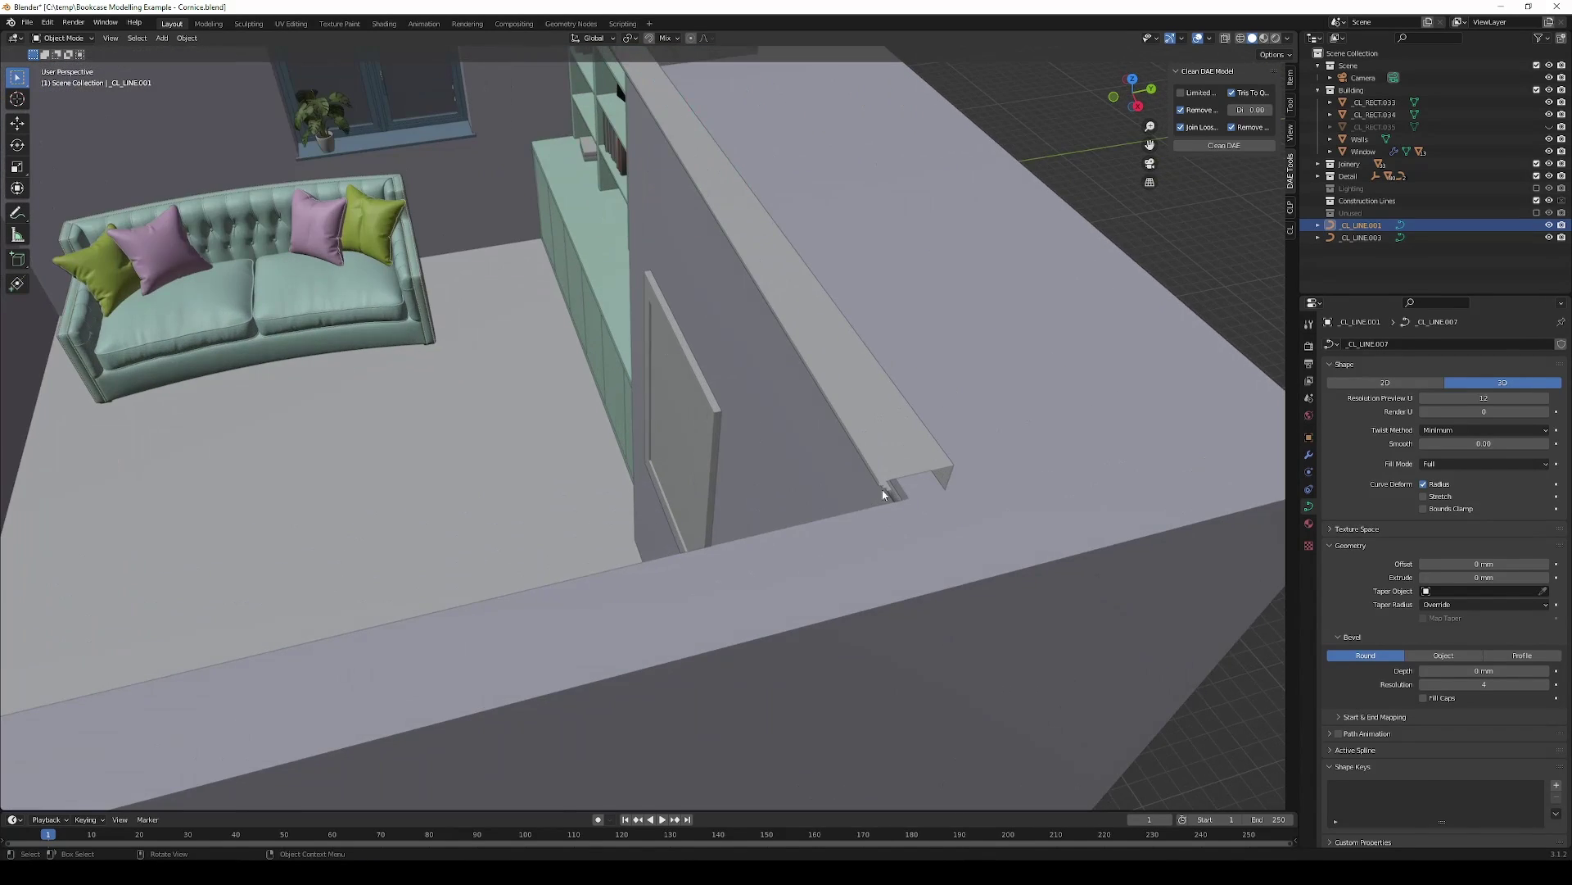
scroll(901, 511, down, 2)
scroll(860, 614, down, 5)
scroll(804, 715, up, 3)
scroll(779, 590, up, 2)
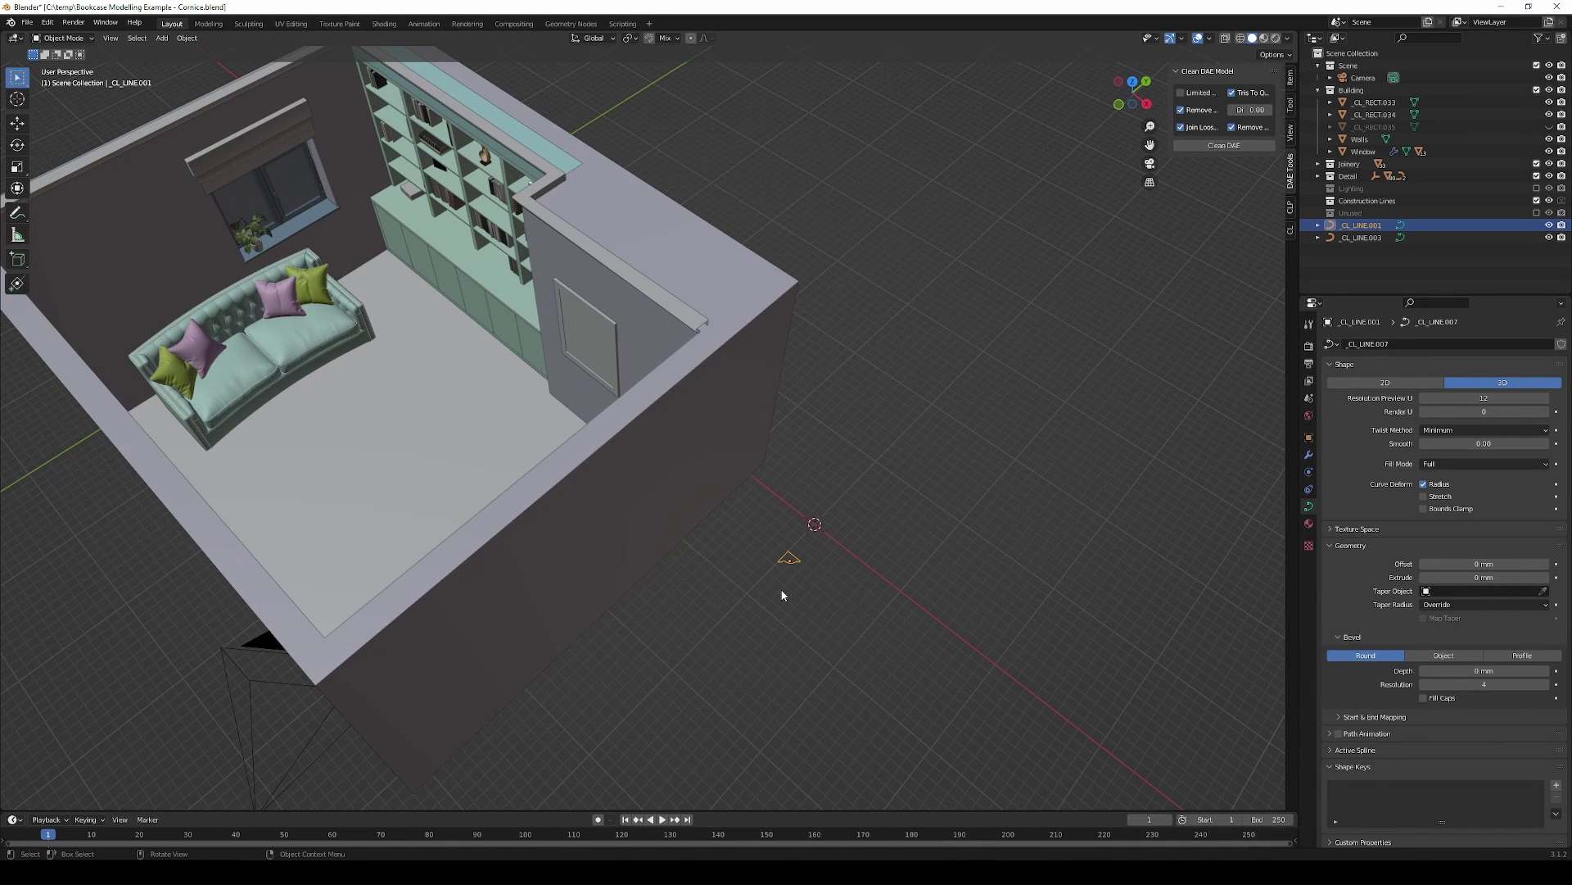
key(KP_Decimal)
Step: Snap the 3D cursor to the profile's top-left corner point
mouse_move(772, 565)
middle_down()
mouse_move(808, 565)
mouse_move(789, 545)
mouse_move(871, 565)
mouse_move(828, 565)
middle_up()
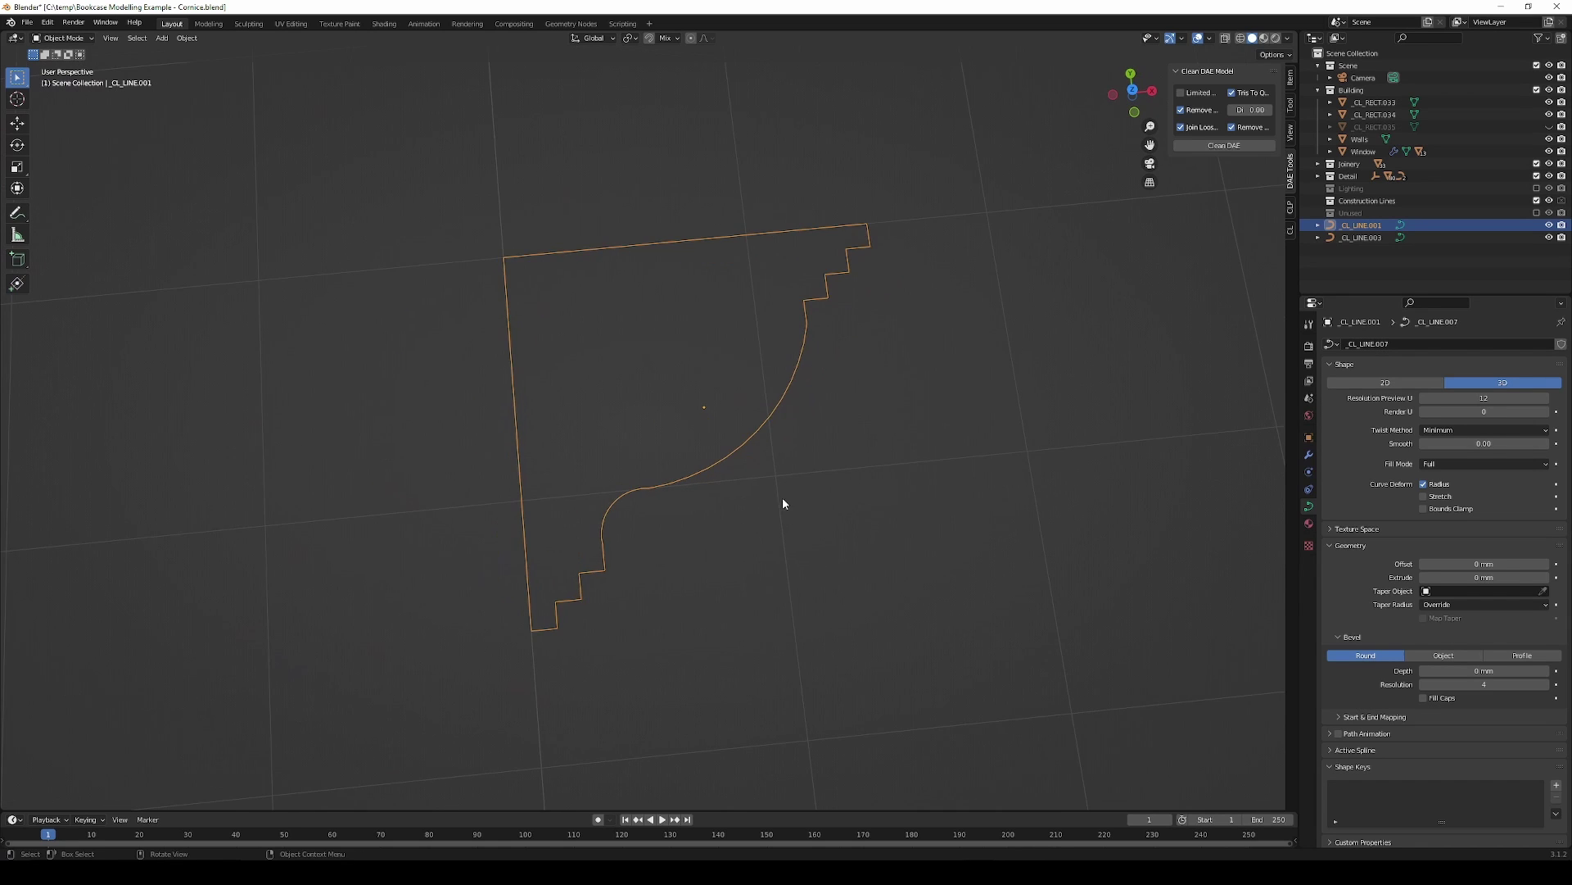
middle_drag(779, 501, 768, 497)
key(Tab)
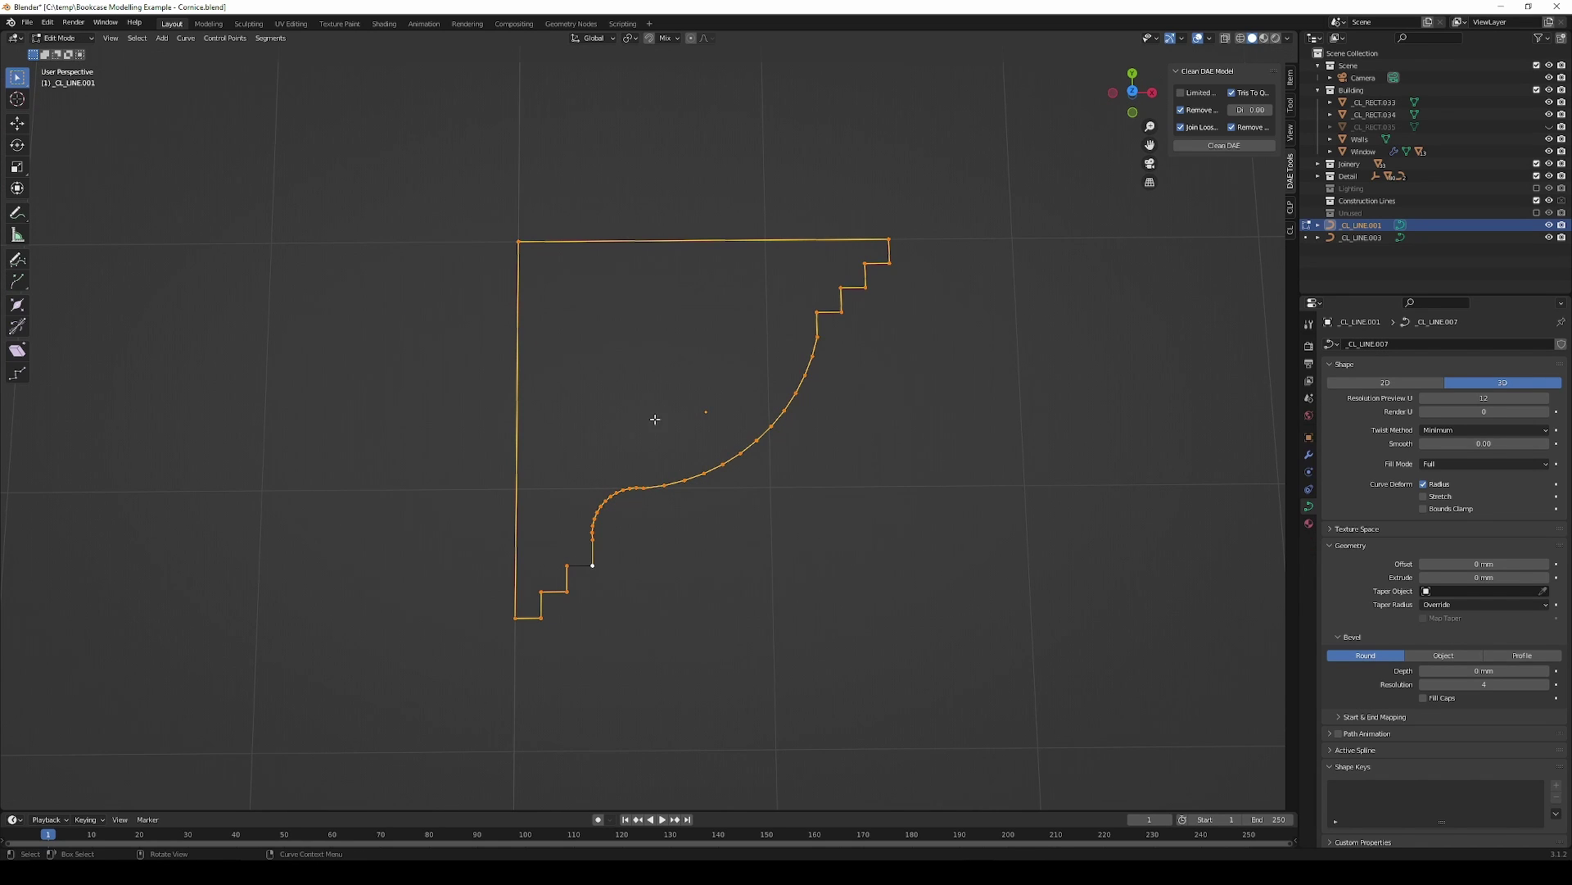
click(518, 242)
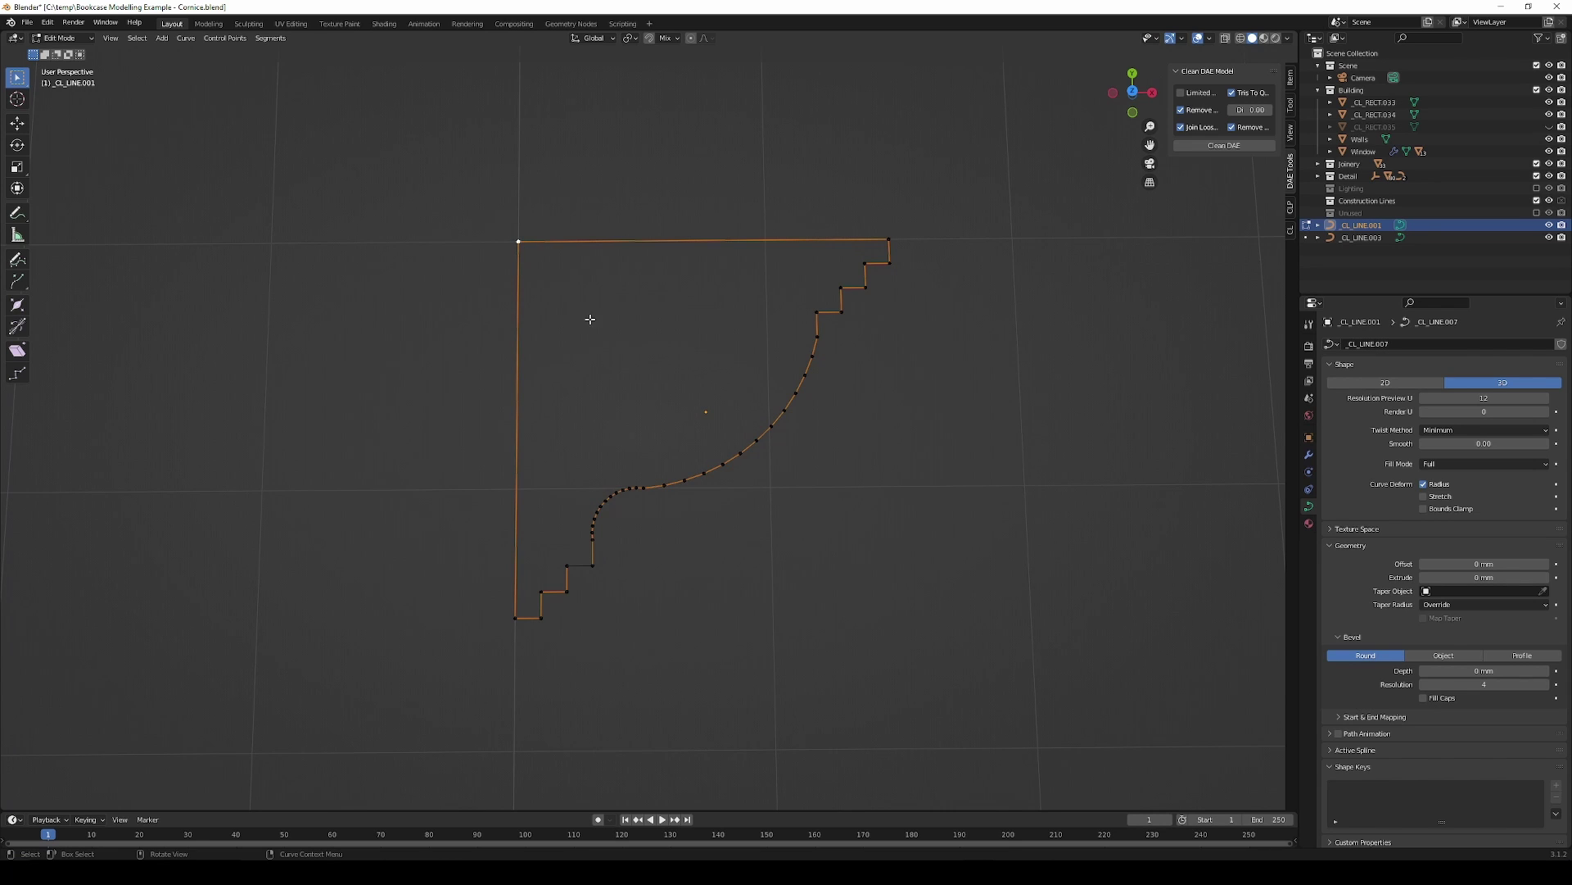
key(shift+s)
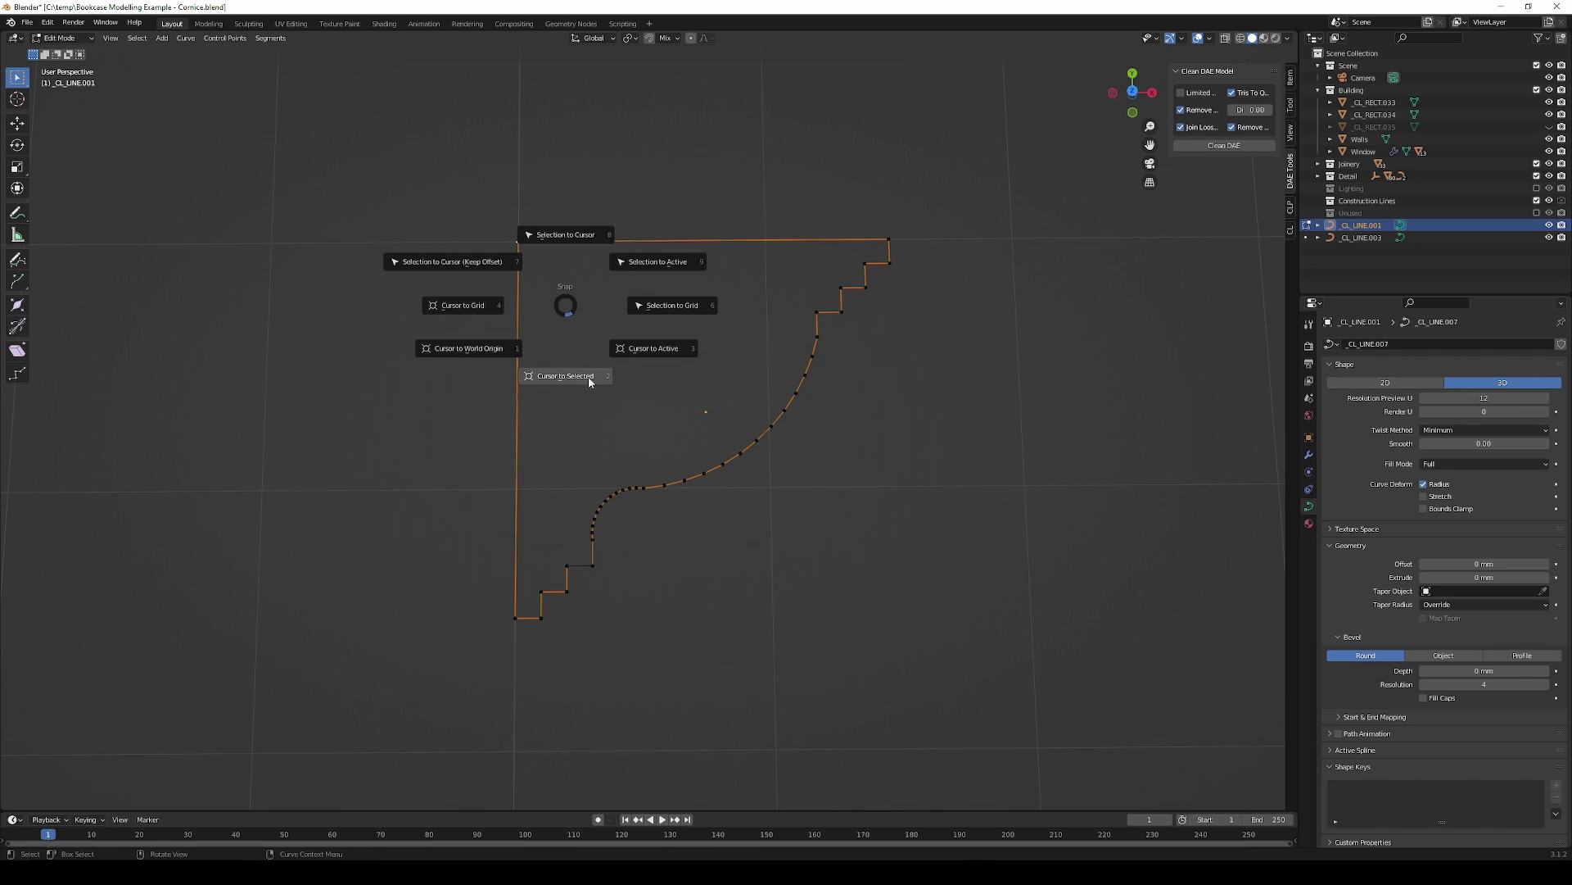
click(566, 318)
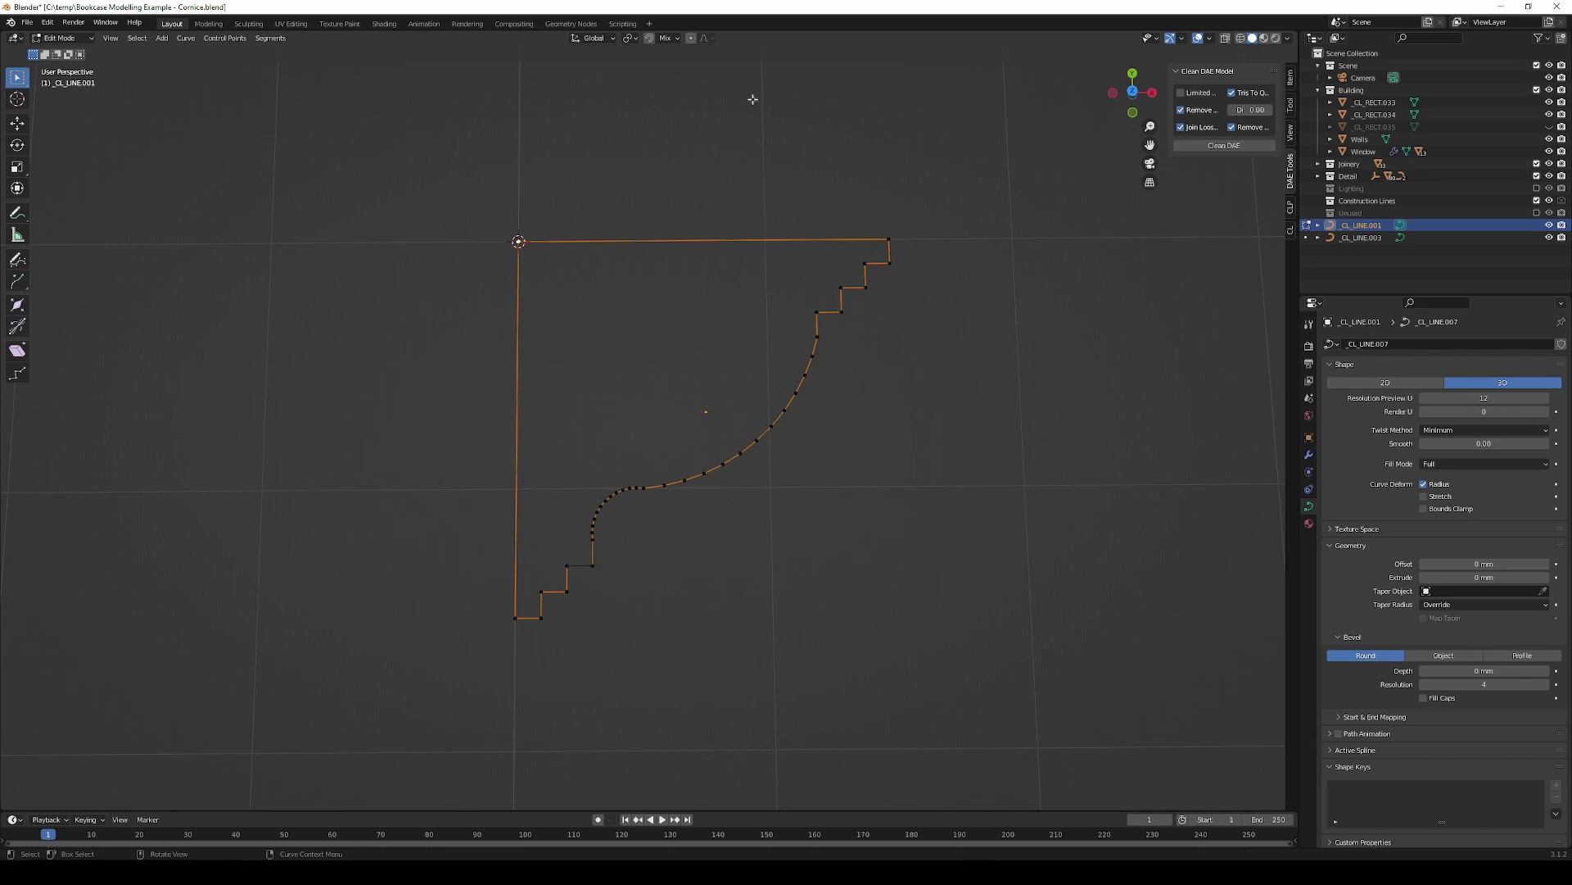
Step: Set the profile's origin to the 3D cursor and deselect it
key(Tab)
right_click(548, 240)
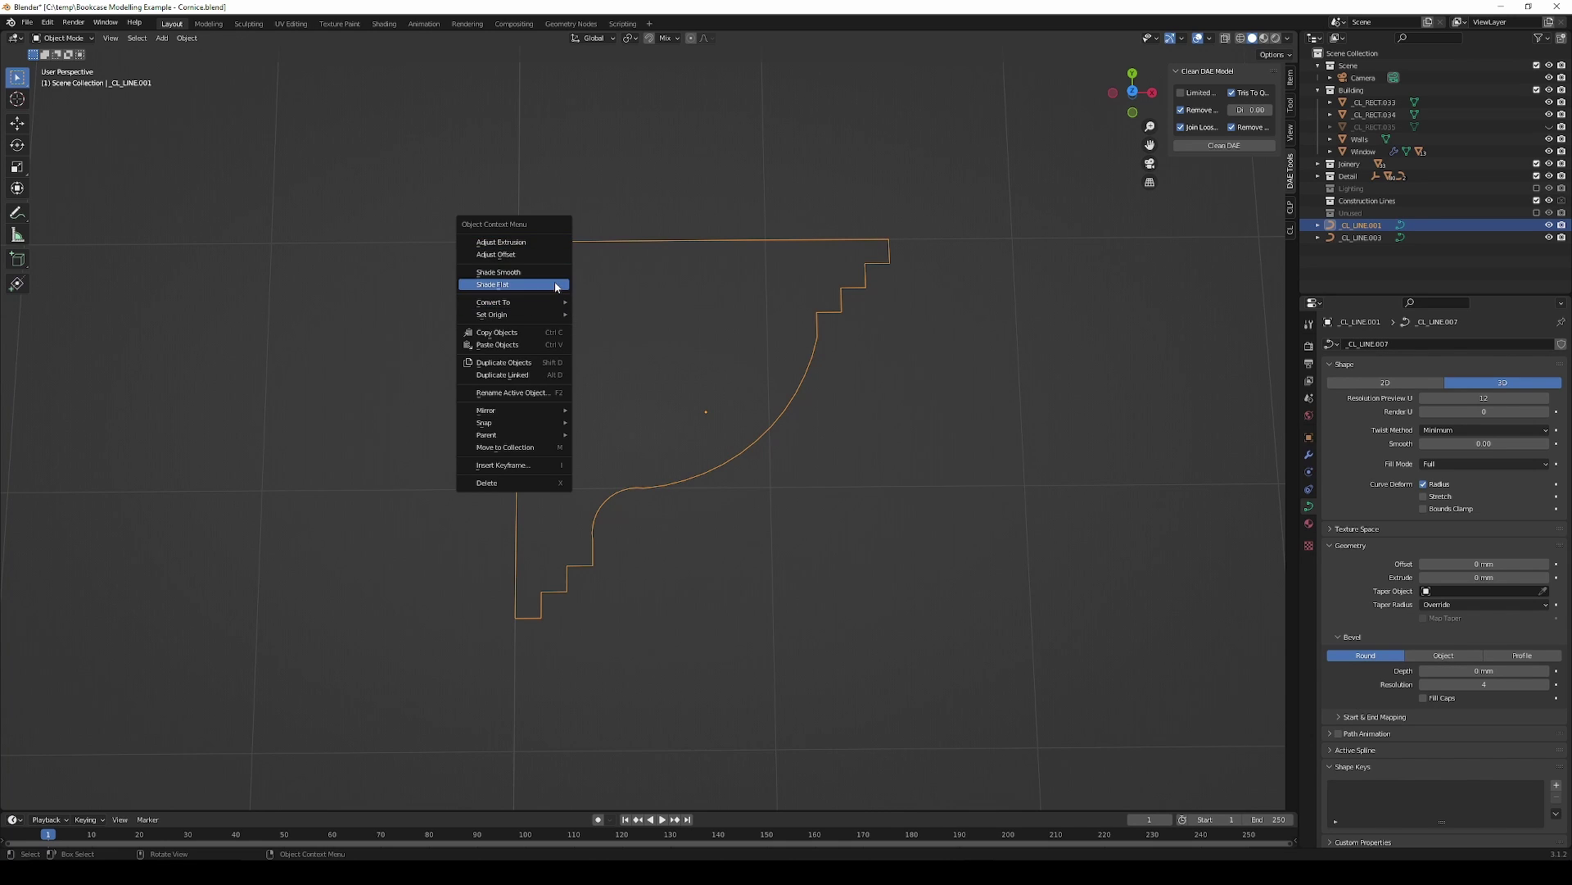
mouse_move(513, 315)
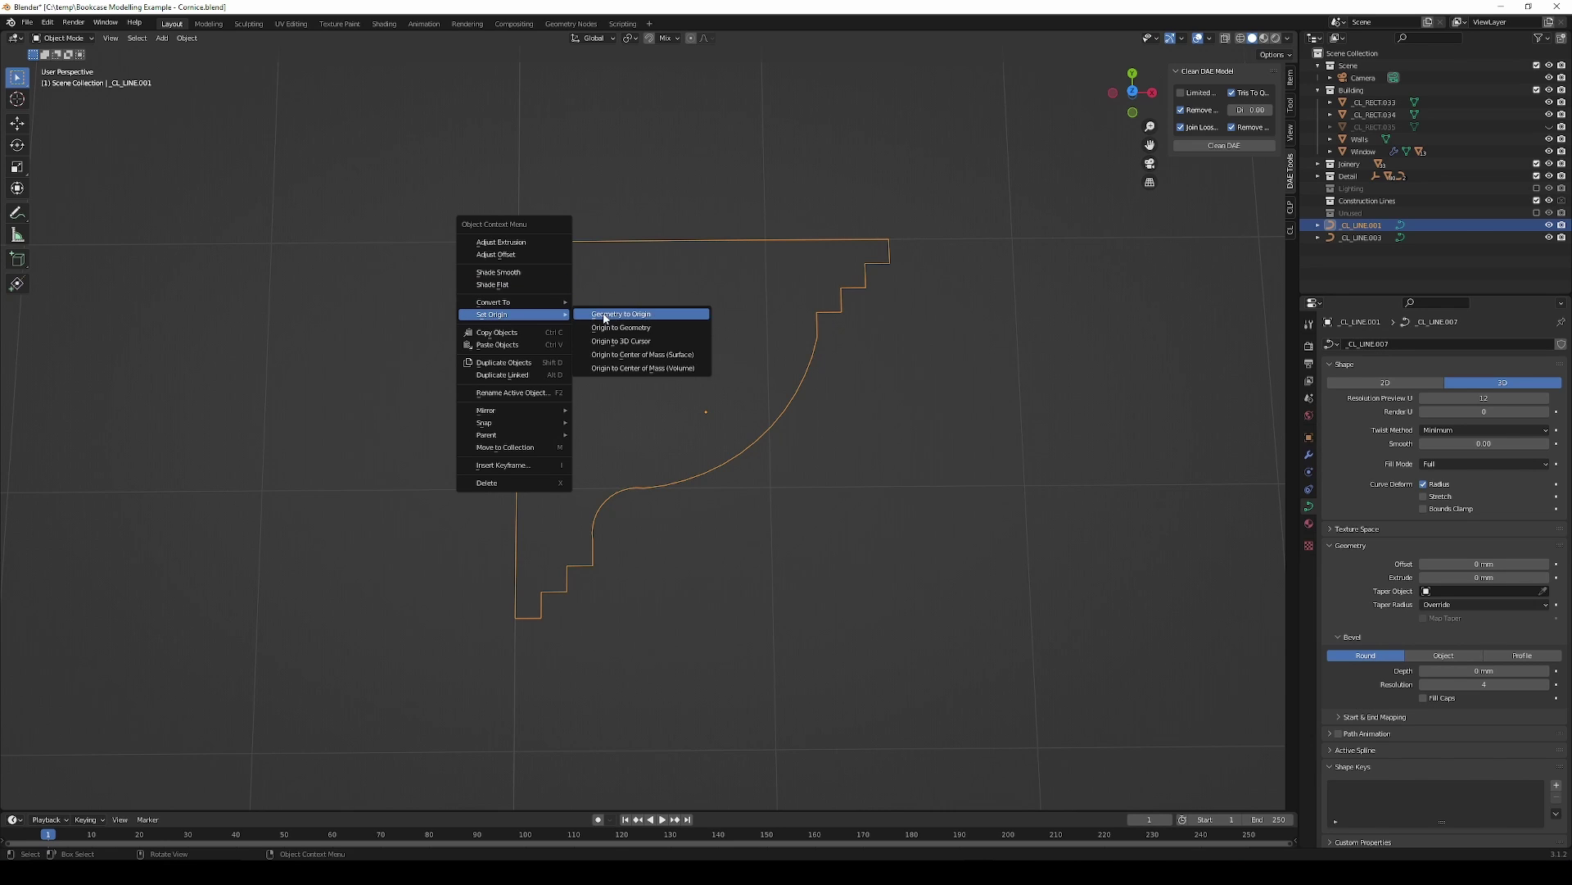
click(656, 341)
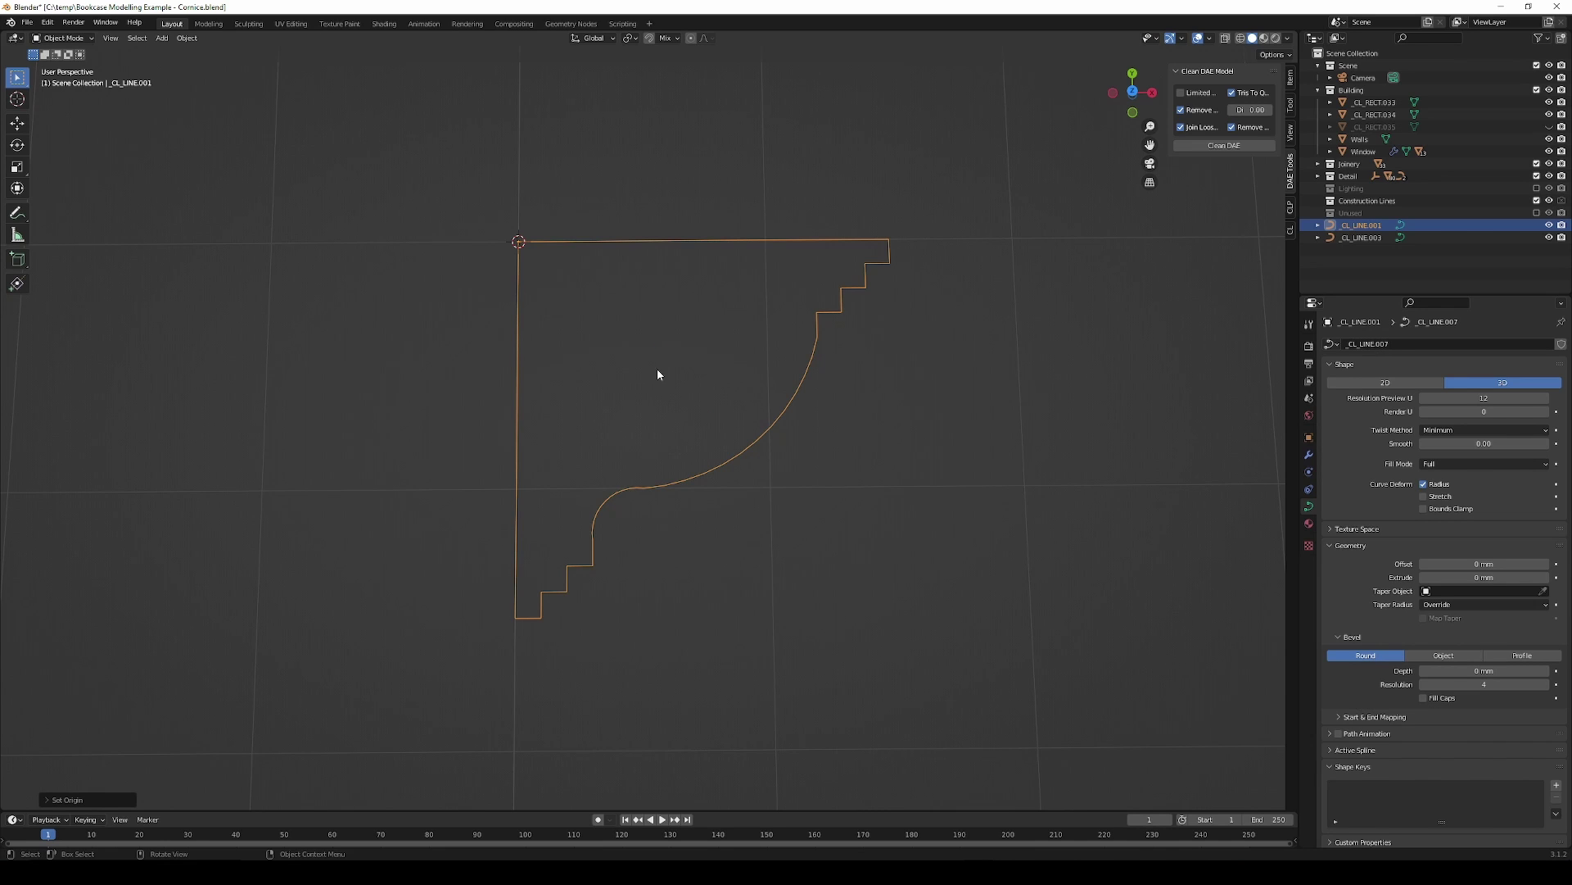
click(587, 298)
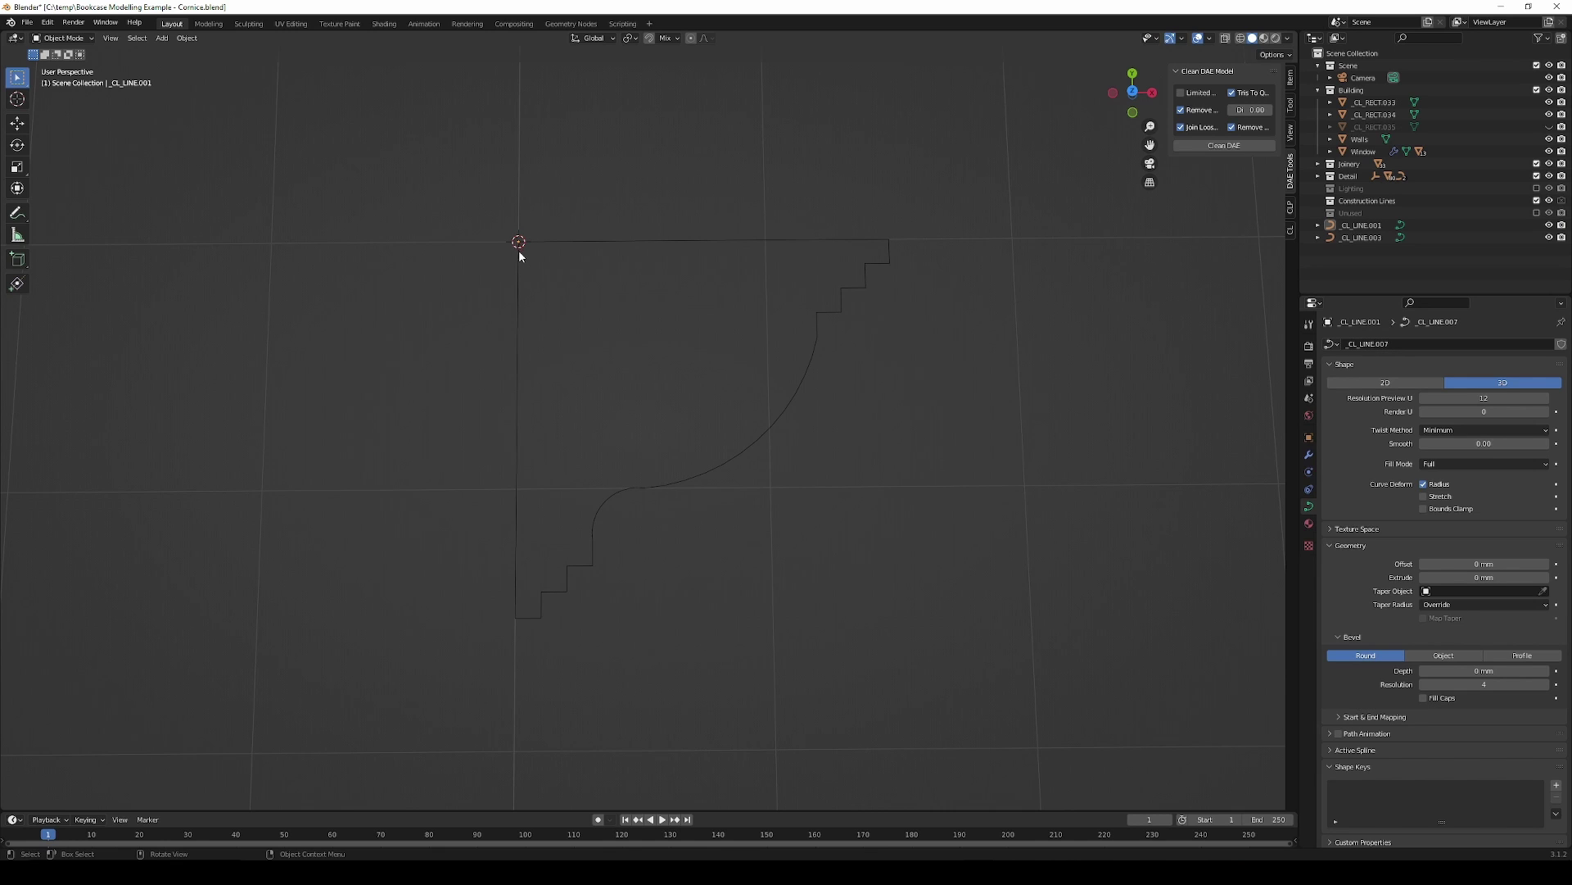
Step: Select the swept cornice CL_LINE.003 on the wall top and view it close up
scroll(525, 248, down, 2)
scroll(524, 246, down, 8)
mouse_move(524, 245)
middle_down()
mouse_move(620, 284)
mouse_move(715, 399)
middle_up()
scroll(670, 467, down, 3)
middle_drag(670, 472, 1123, 386)
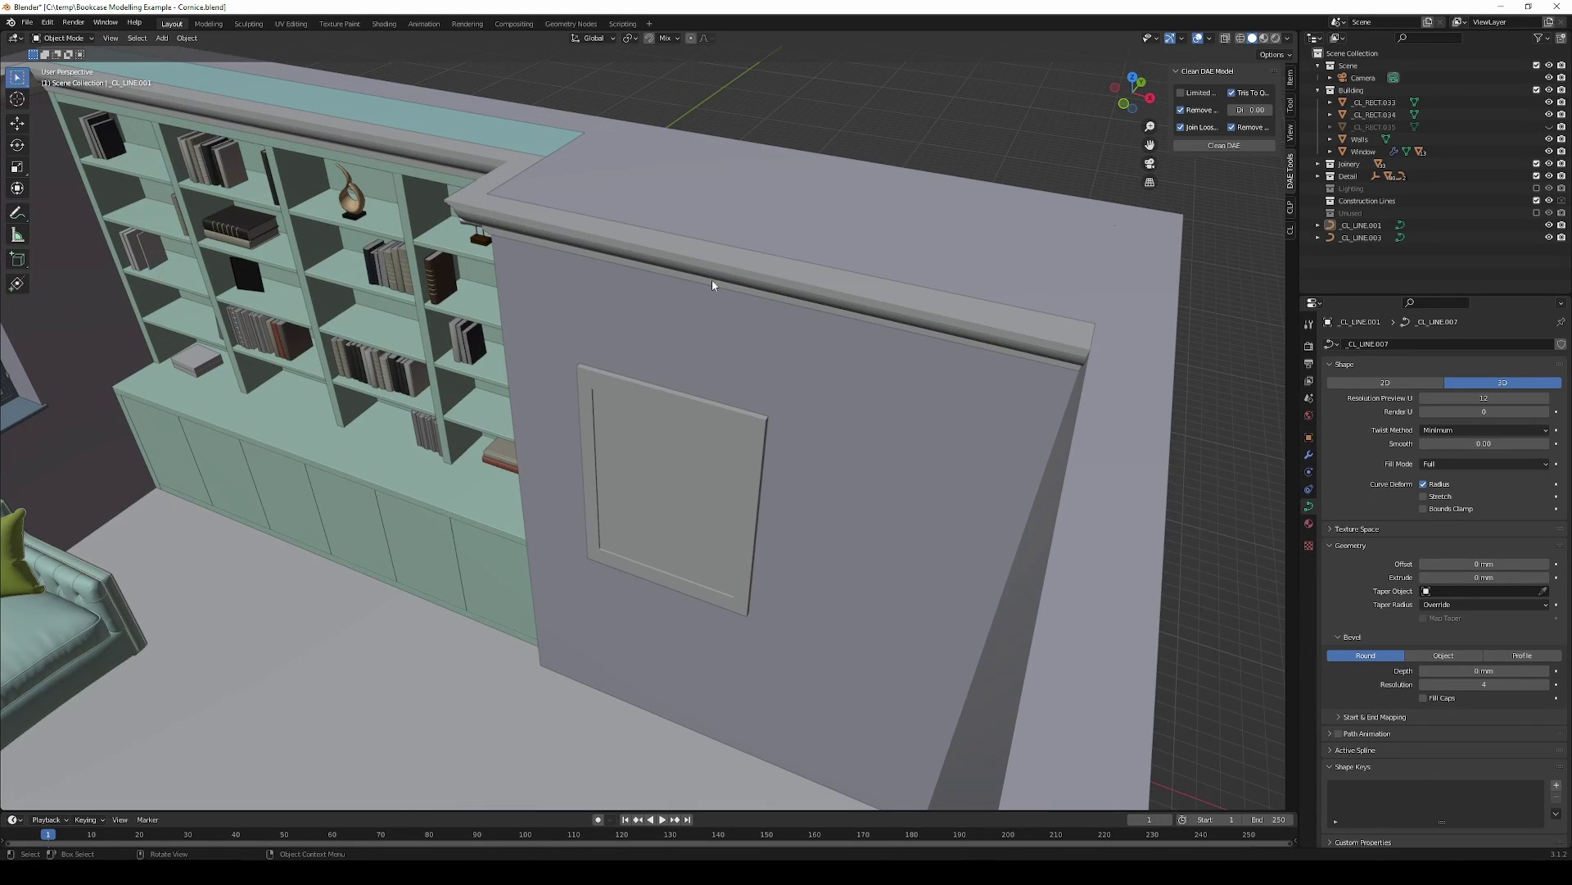
scroll(695, 305, down, 3)
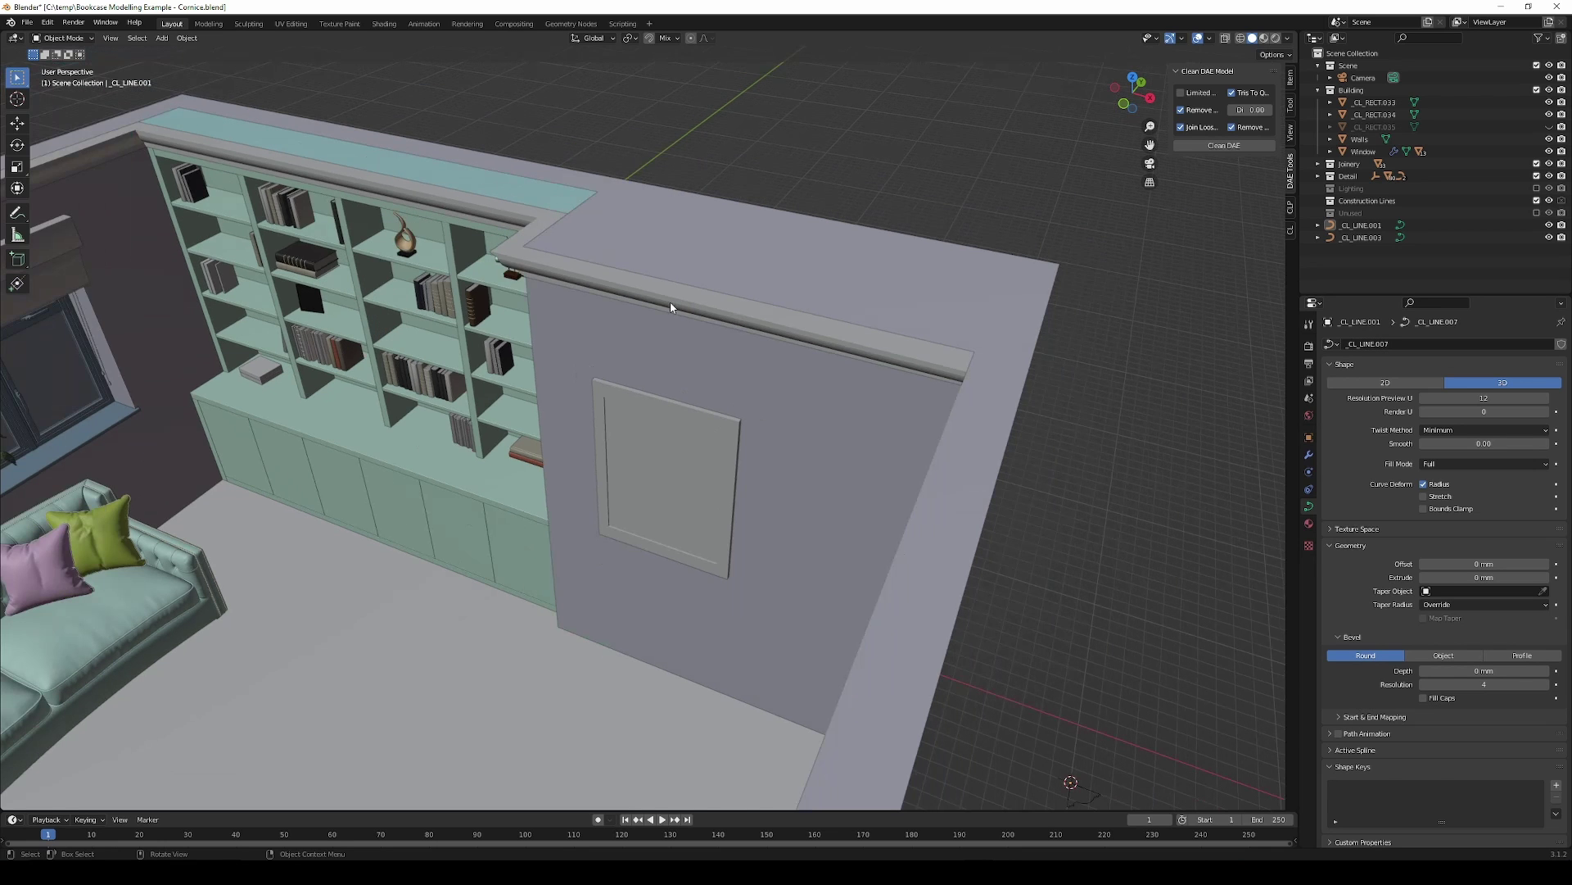
middle_drag(694, 327, 680, 358)
click(680, 357)
scroll(737, 426, up, 4)
mouse_move(803, 489)
middle_down()
mouse_move(818, 533)
mouse_move(747, 500)
middle_up()
scroll(732, 408, up, 2)
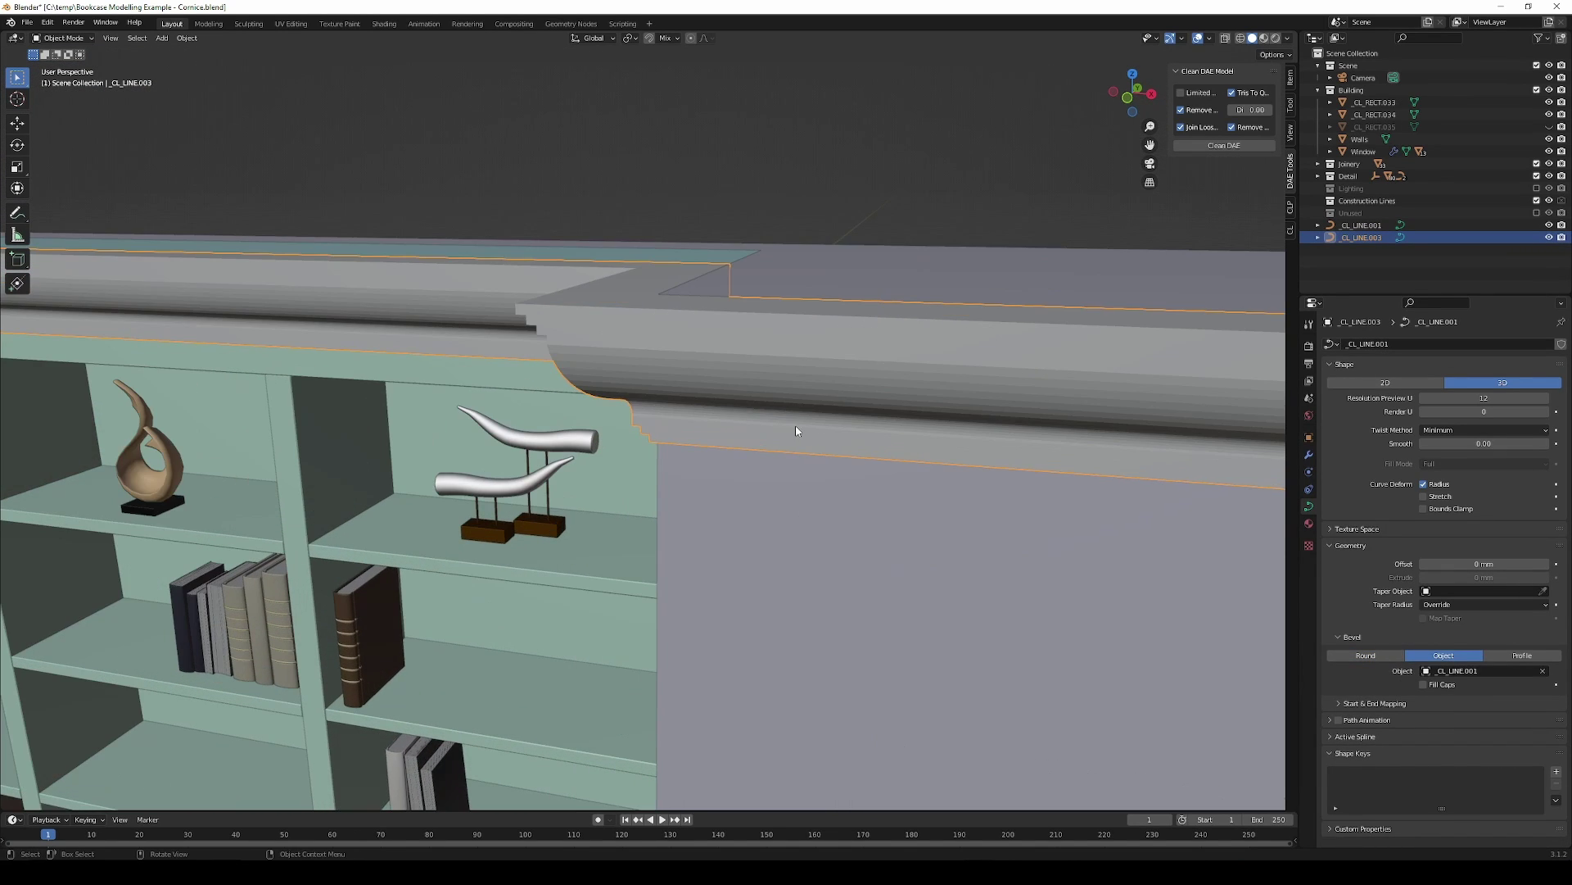
middle_drag(799, 430, 779, 456)
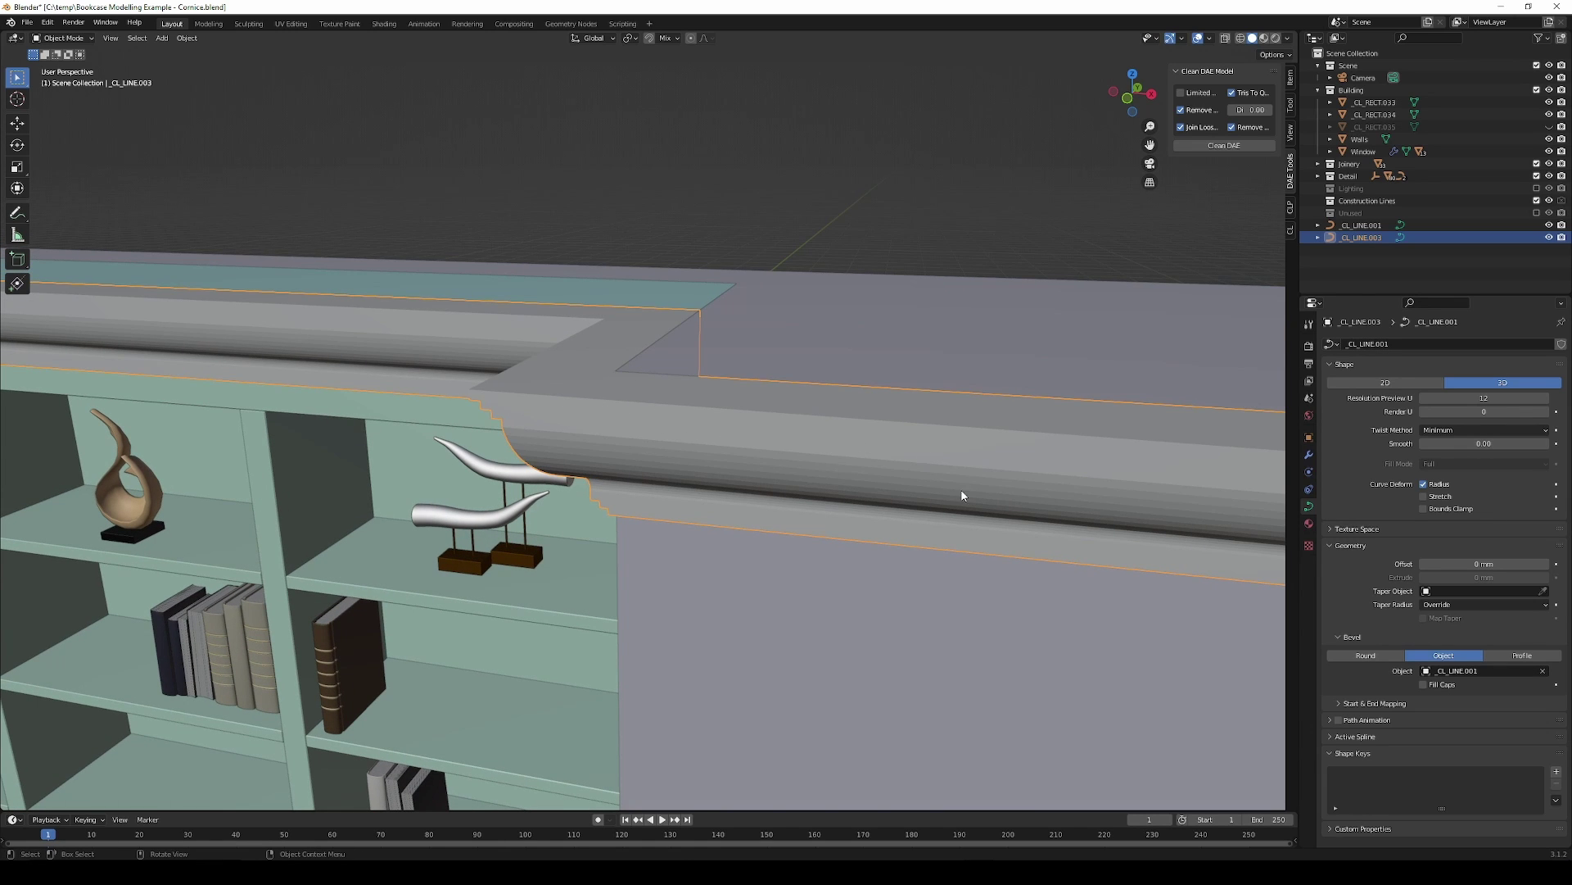
Step: Set the cornice curve's shape to 2D
click(1376, 385)
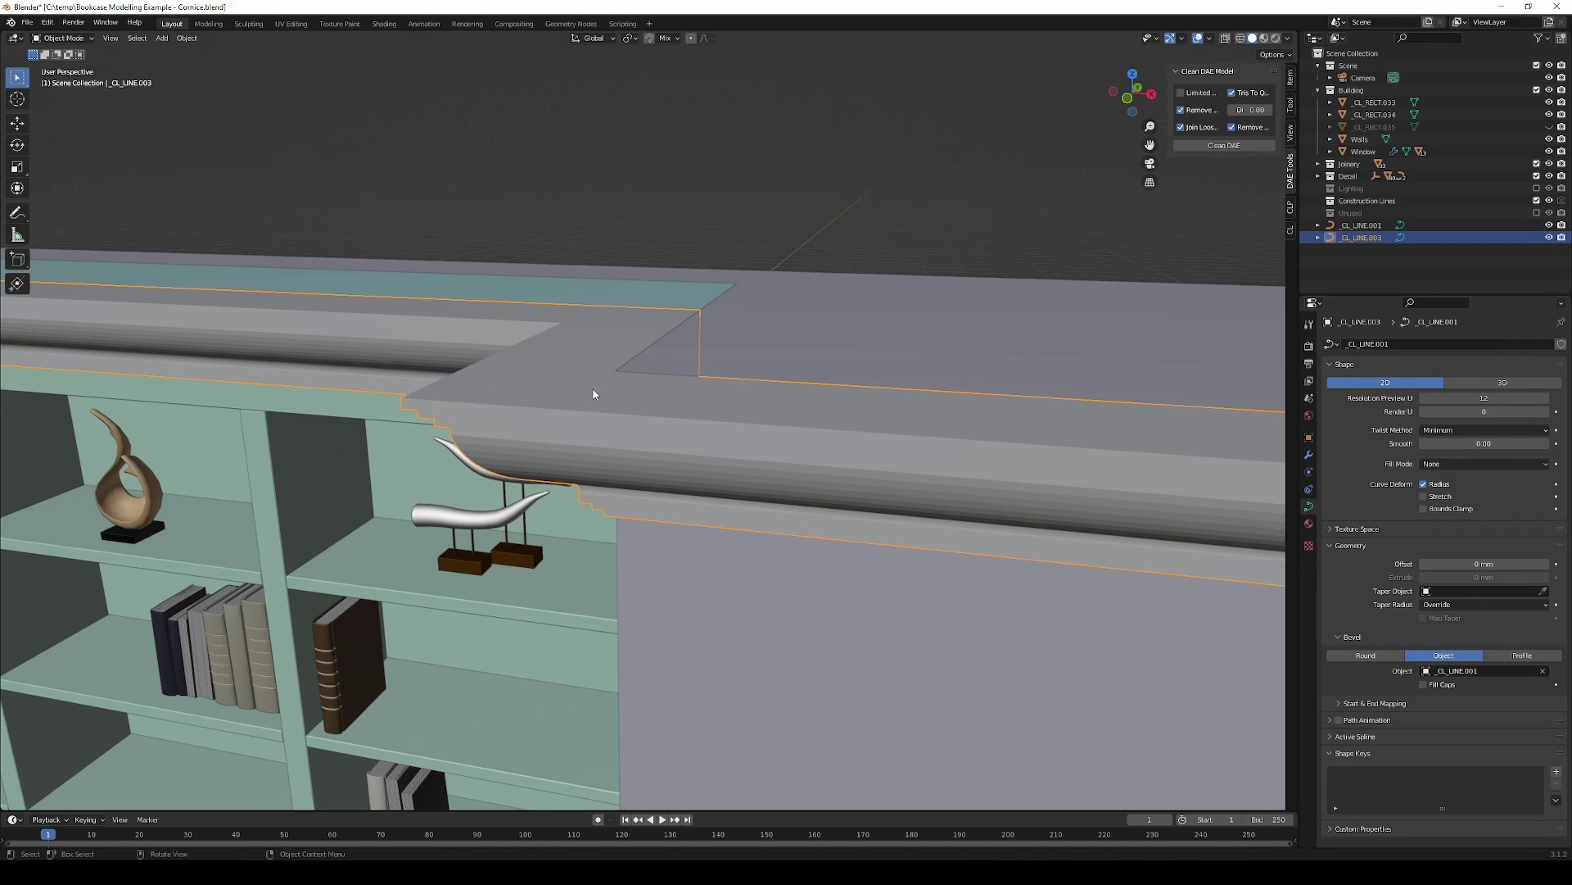
scroll(675, 424, up, 3)
scroll(823, 528, up, 2)
scroll(767, 464, up, 2)
scroll(650, 452, up, 1)
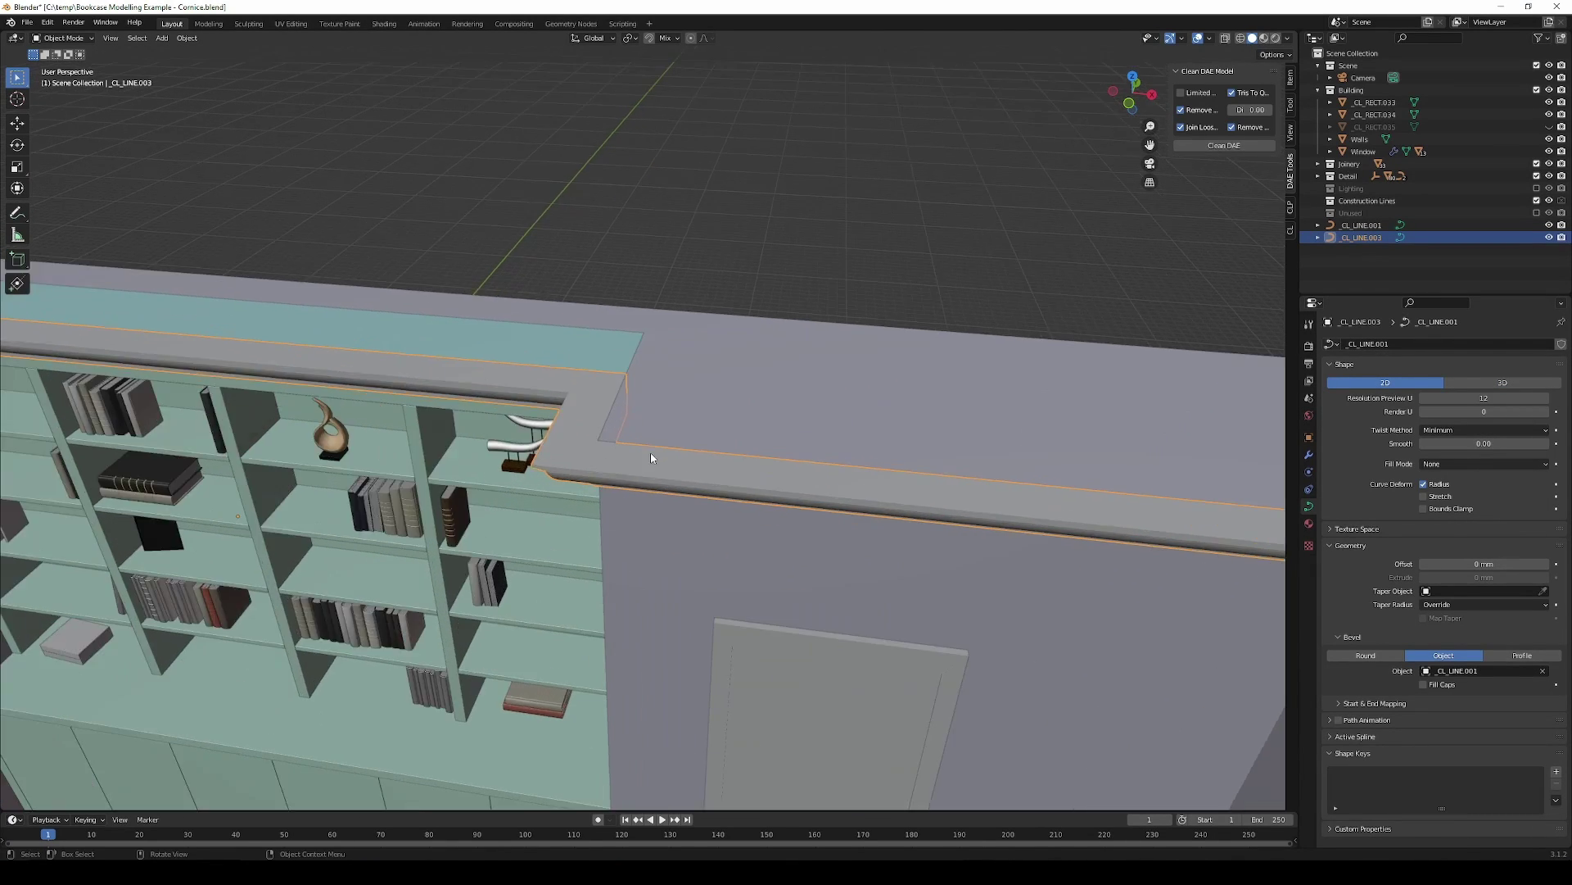
scroll(652, 455, up, 1)
scroll(629, 439, up, 1)
scroll(650, 430, up, 1)
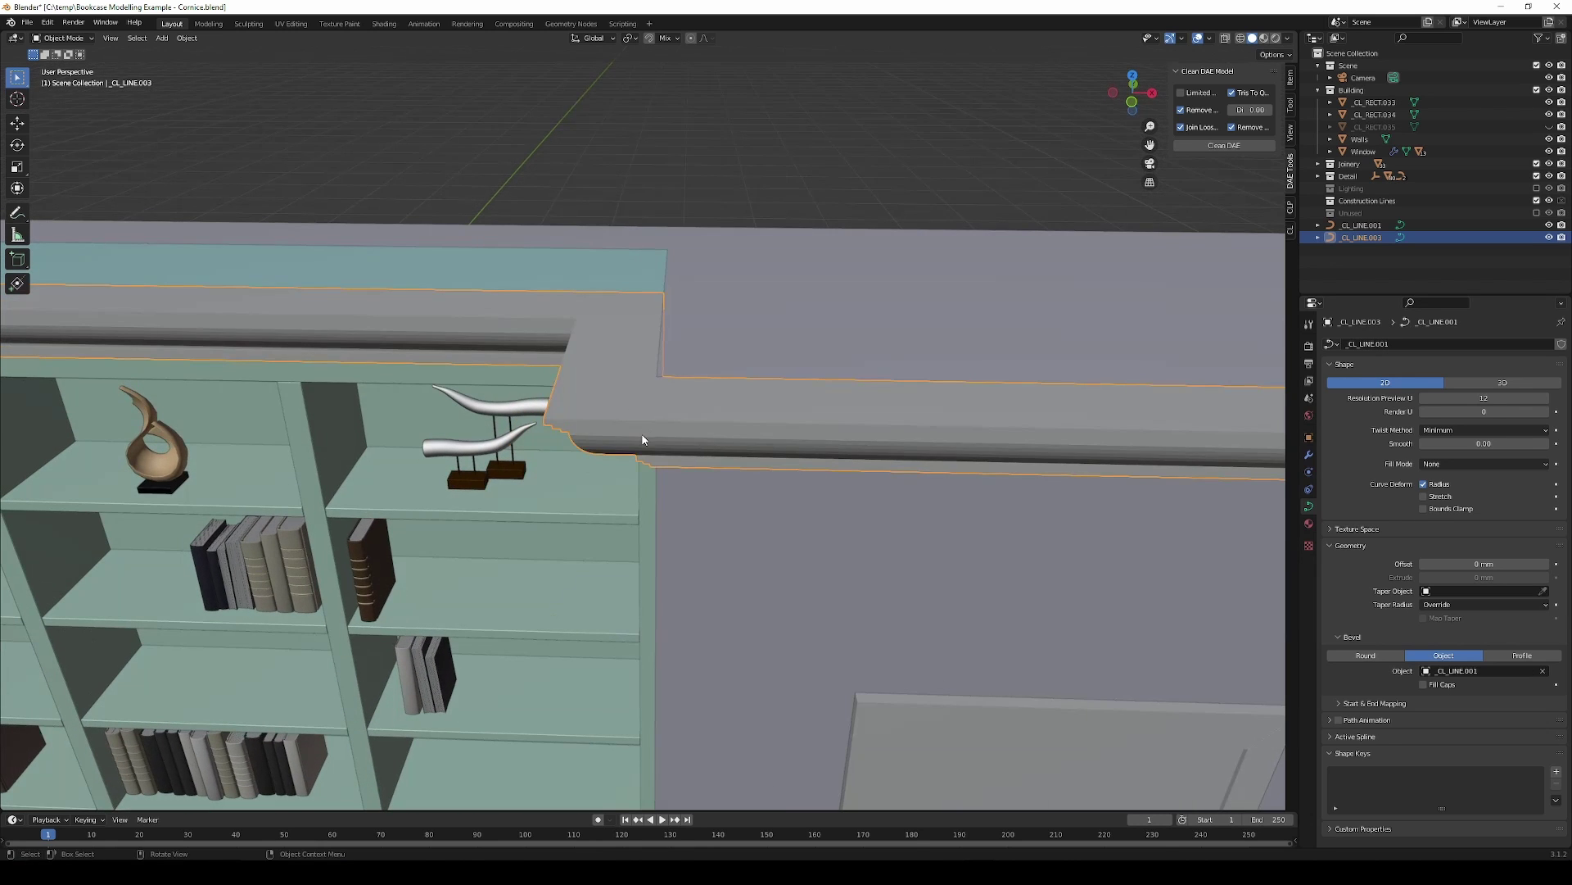
Step: Apply Shade Smooth to the cornice
mouse_move(682, 463)
middle_down()
mouse_move(689, 485)
mouse_move(873, 321)
mouse_move(625, 334)
mouse_move(377, 311)
mouse_move(520, 355)
mouse_move(610, 339)
middle_up()
right_click(612, 337)
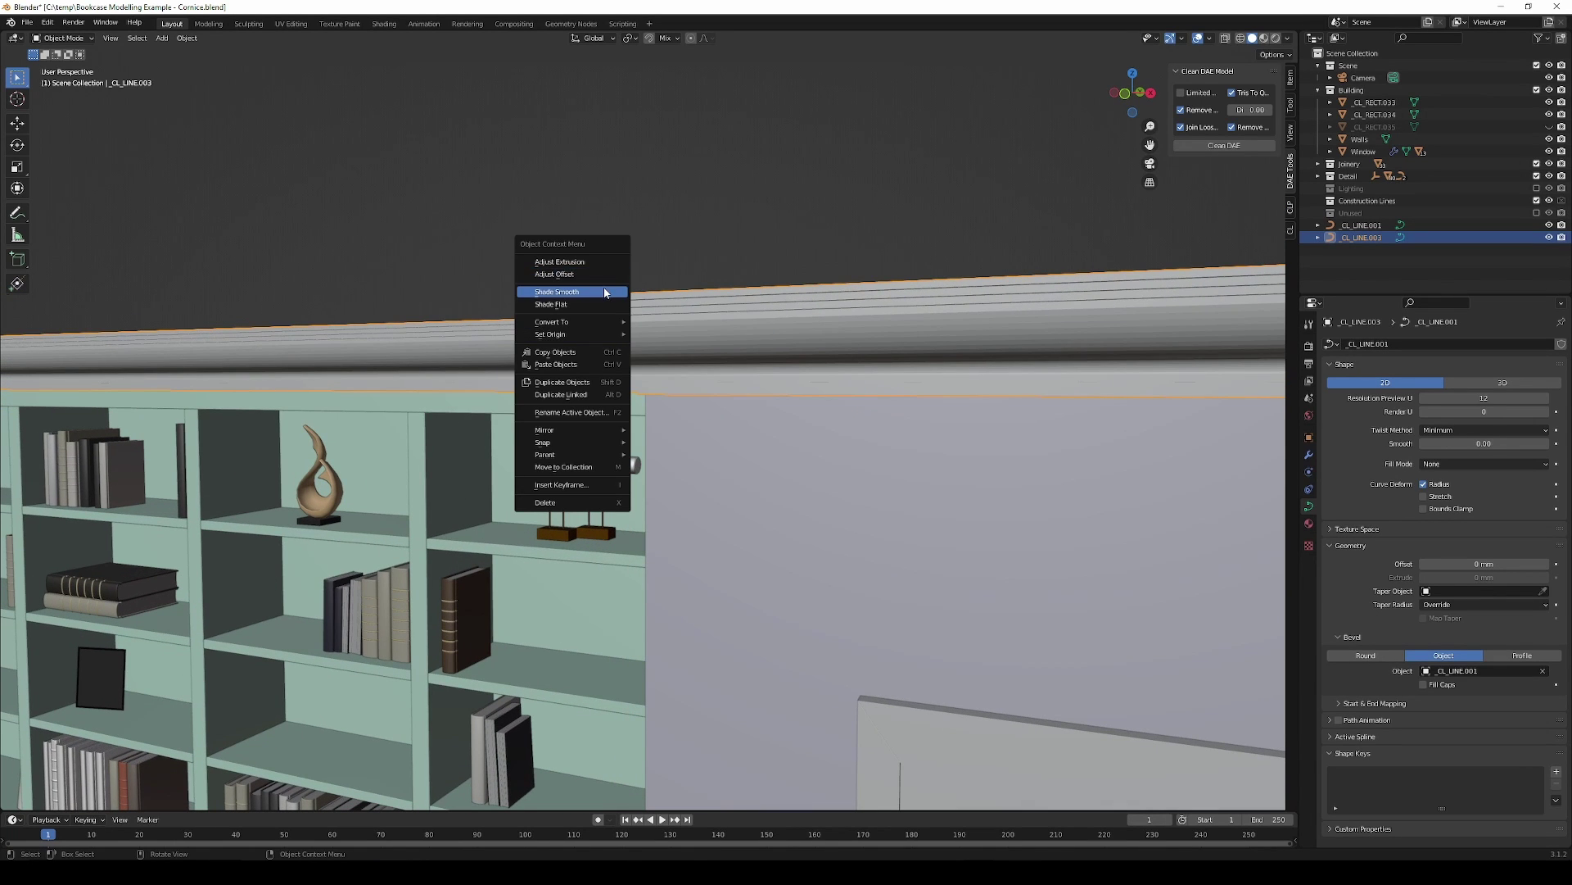
click(606, 293)
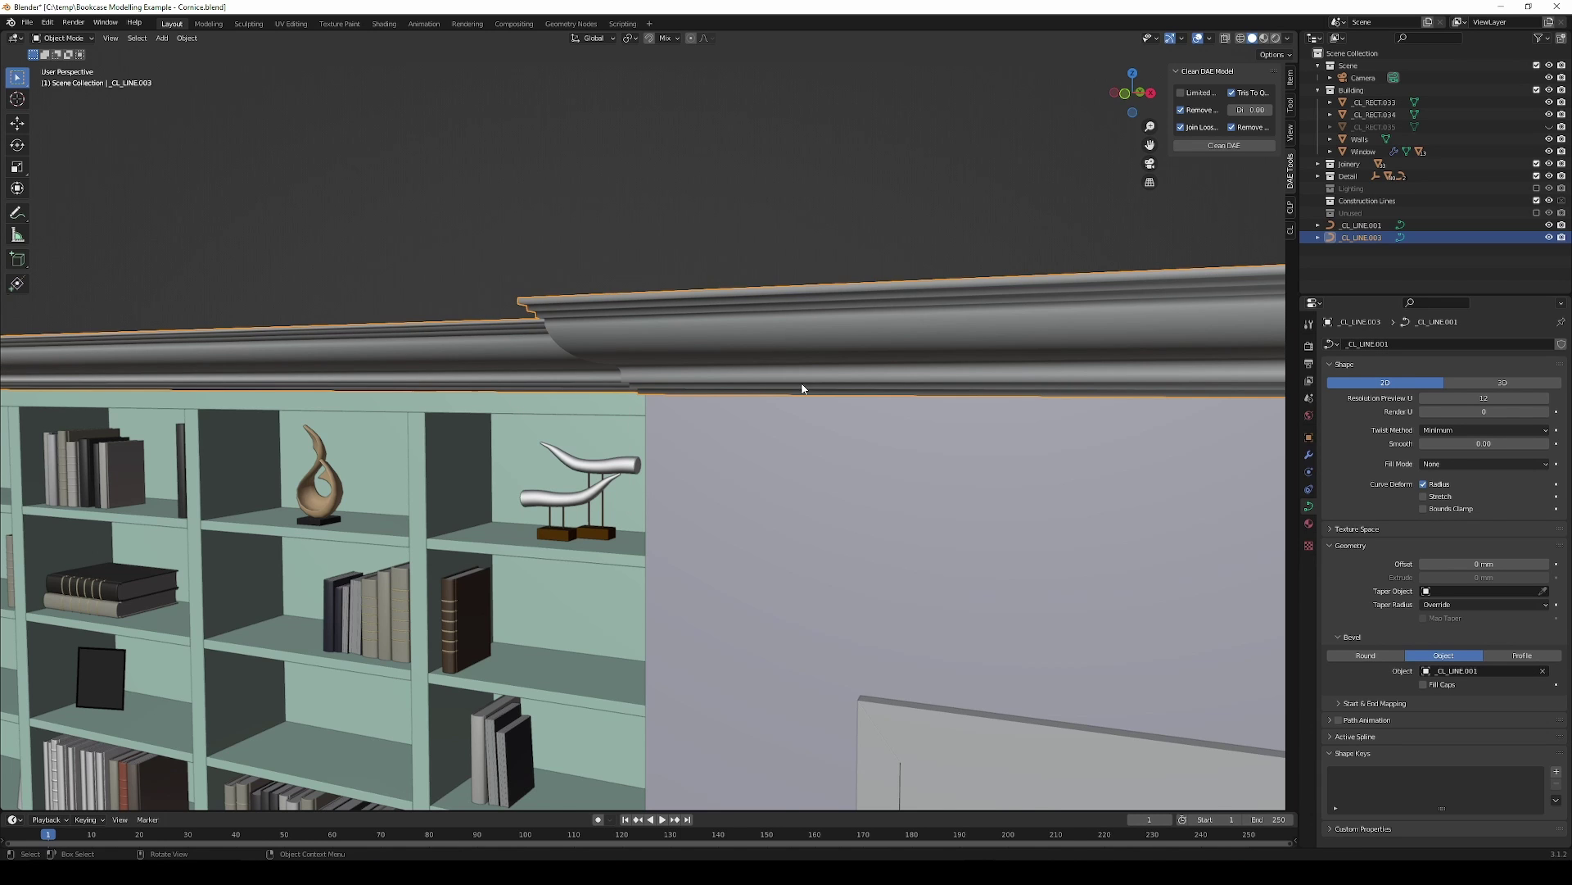
mouse_move(802, 388)
middle_down()
mouse_move(843, 372)
mouse_move(789, 360)
mouse_move(904, 386)
mouse_move(647, 385)
mouse_move(702, 364)
middle_up()
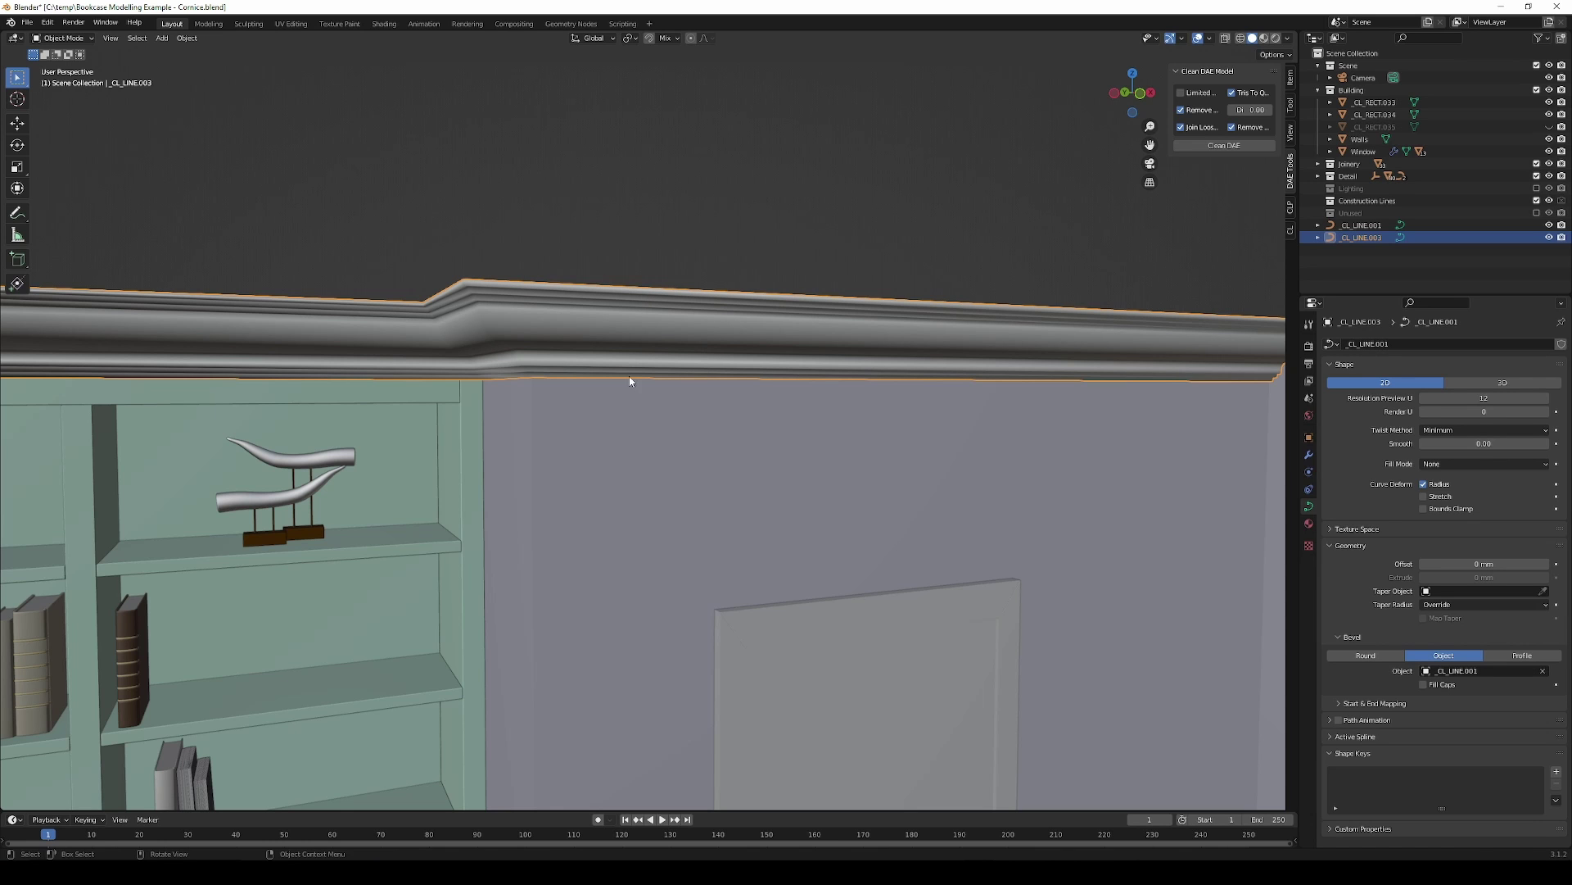
mouse_move(625, 391)
middle_down()
mouse_move(969, 344)
mouse_move(920, 344)
middle_up()
middle_drag(1046, 439, 826, 428)
Step: Try an Edge Split modifier on the cornice, then remove it
click(1309, 455)
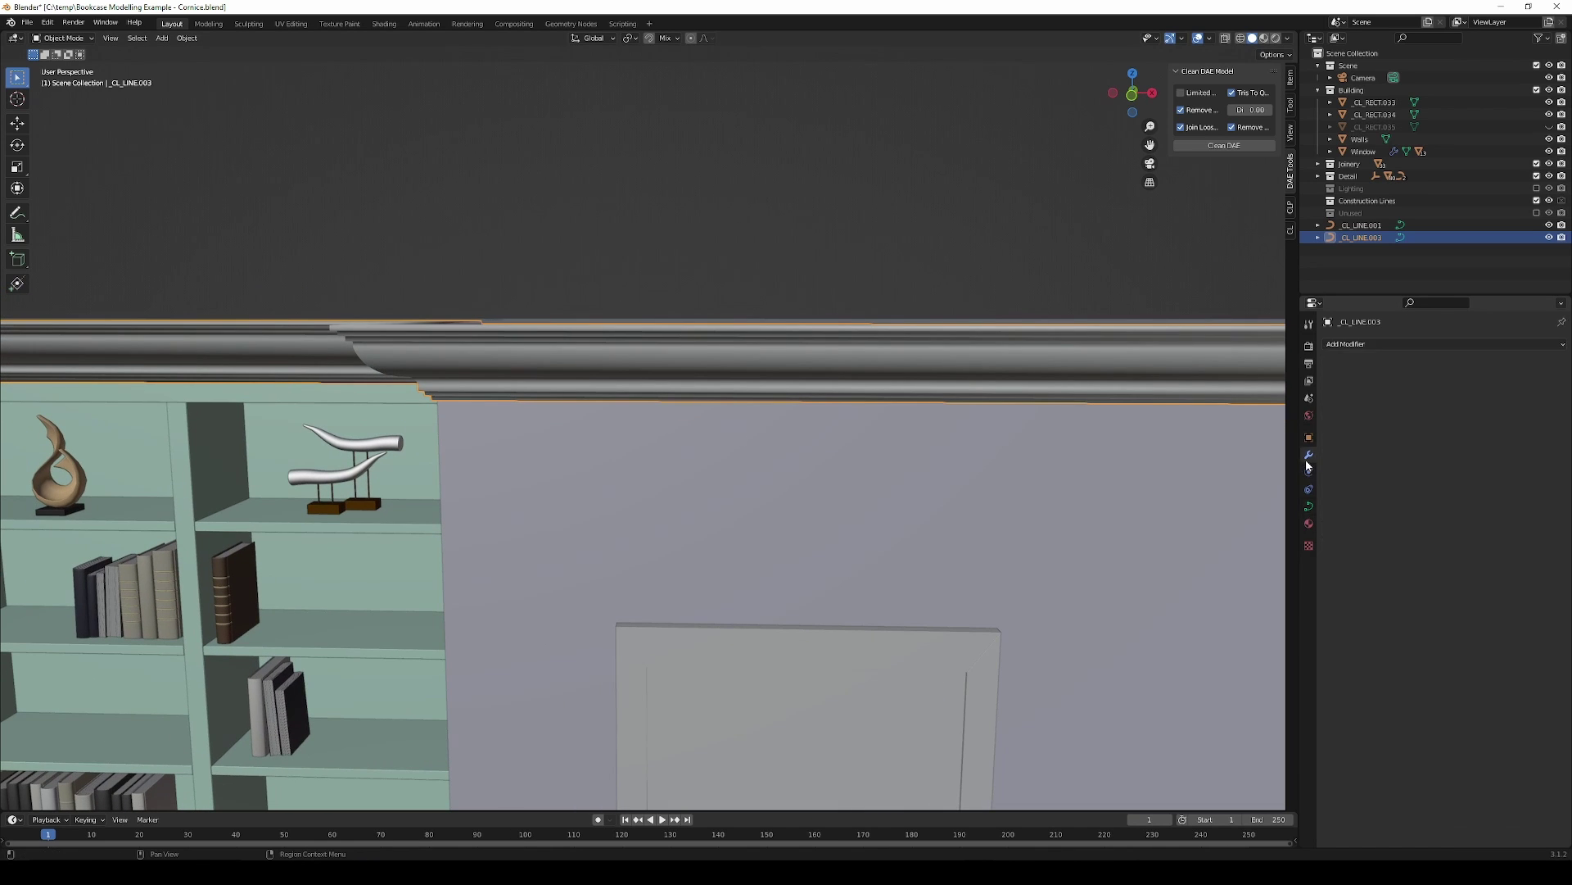
click(1356, 348)
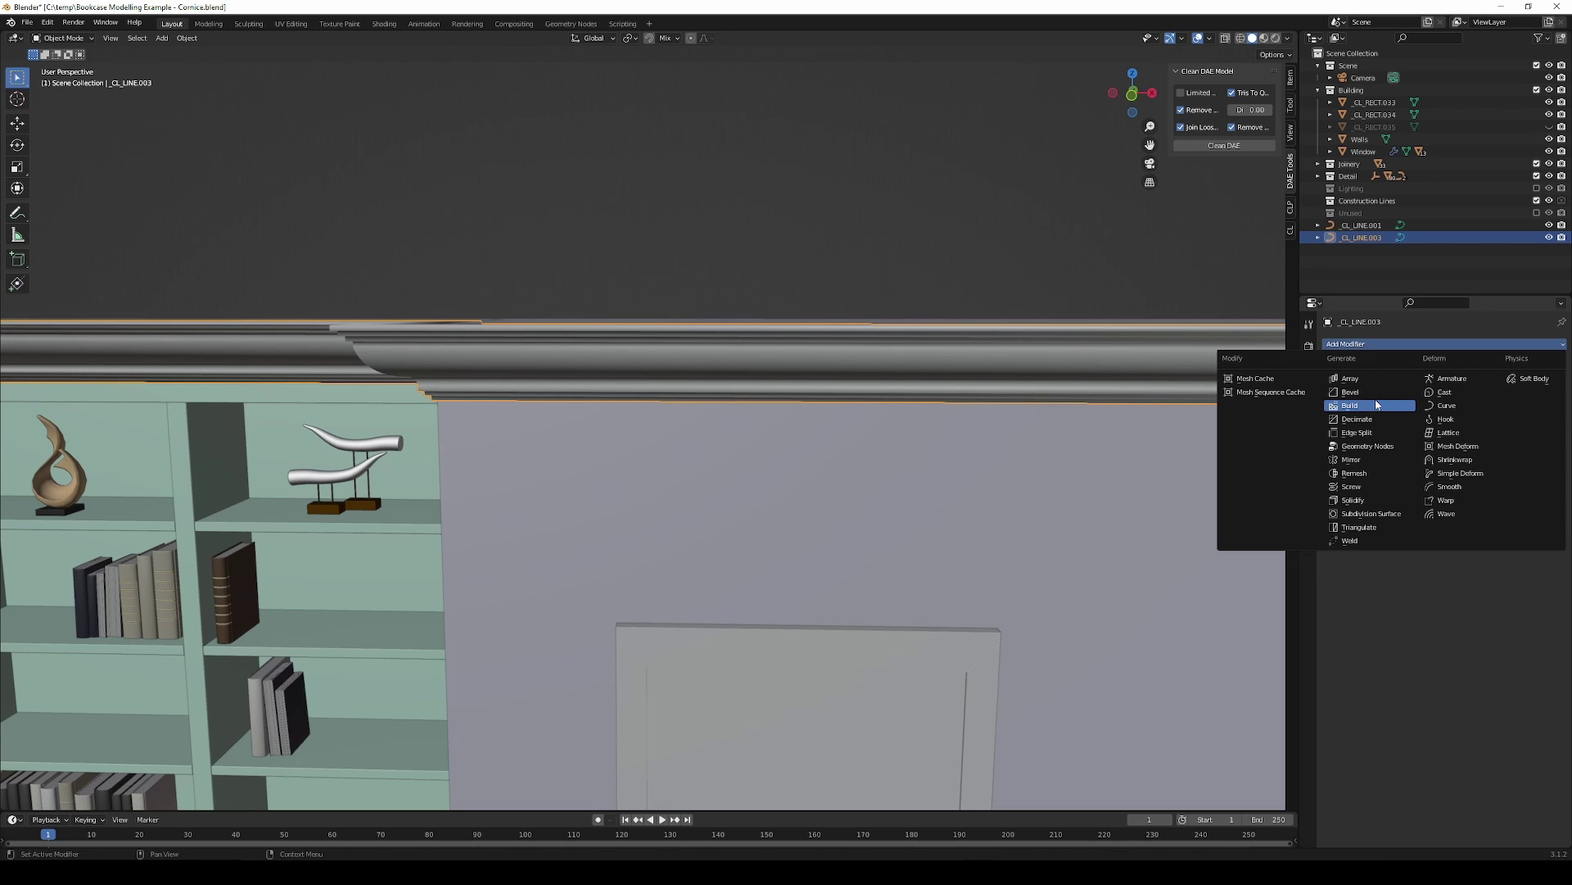
click(1370, 432)
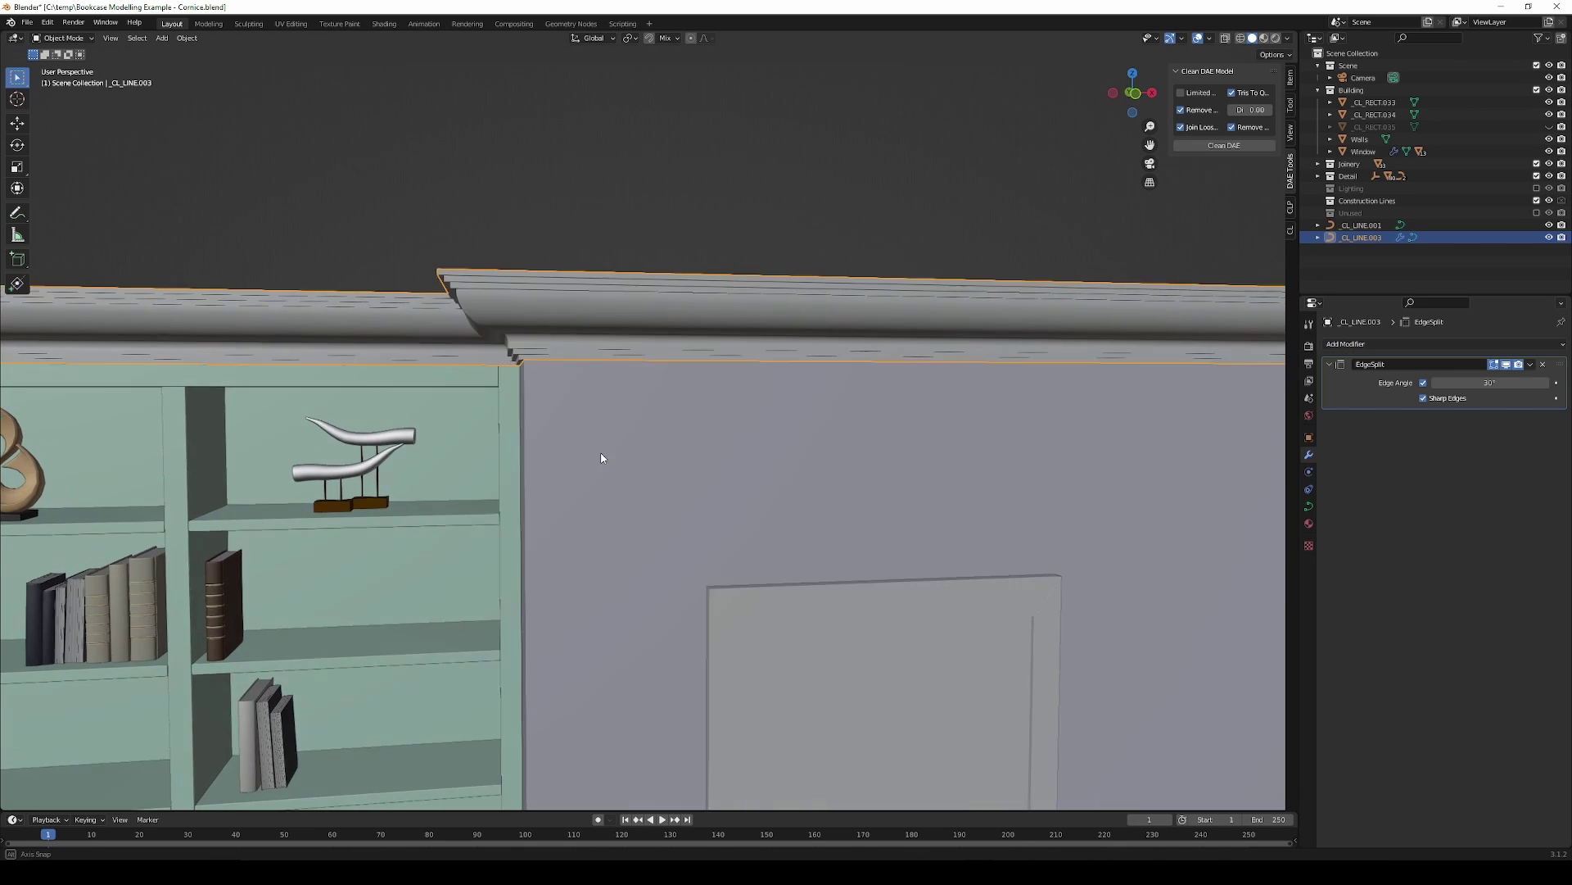
middle_drag(602, 457, 631, 435)
scroll(719, 425, up, 5)
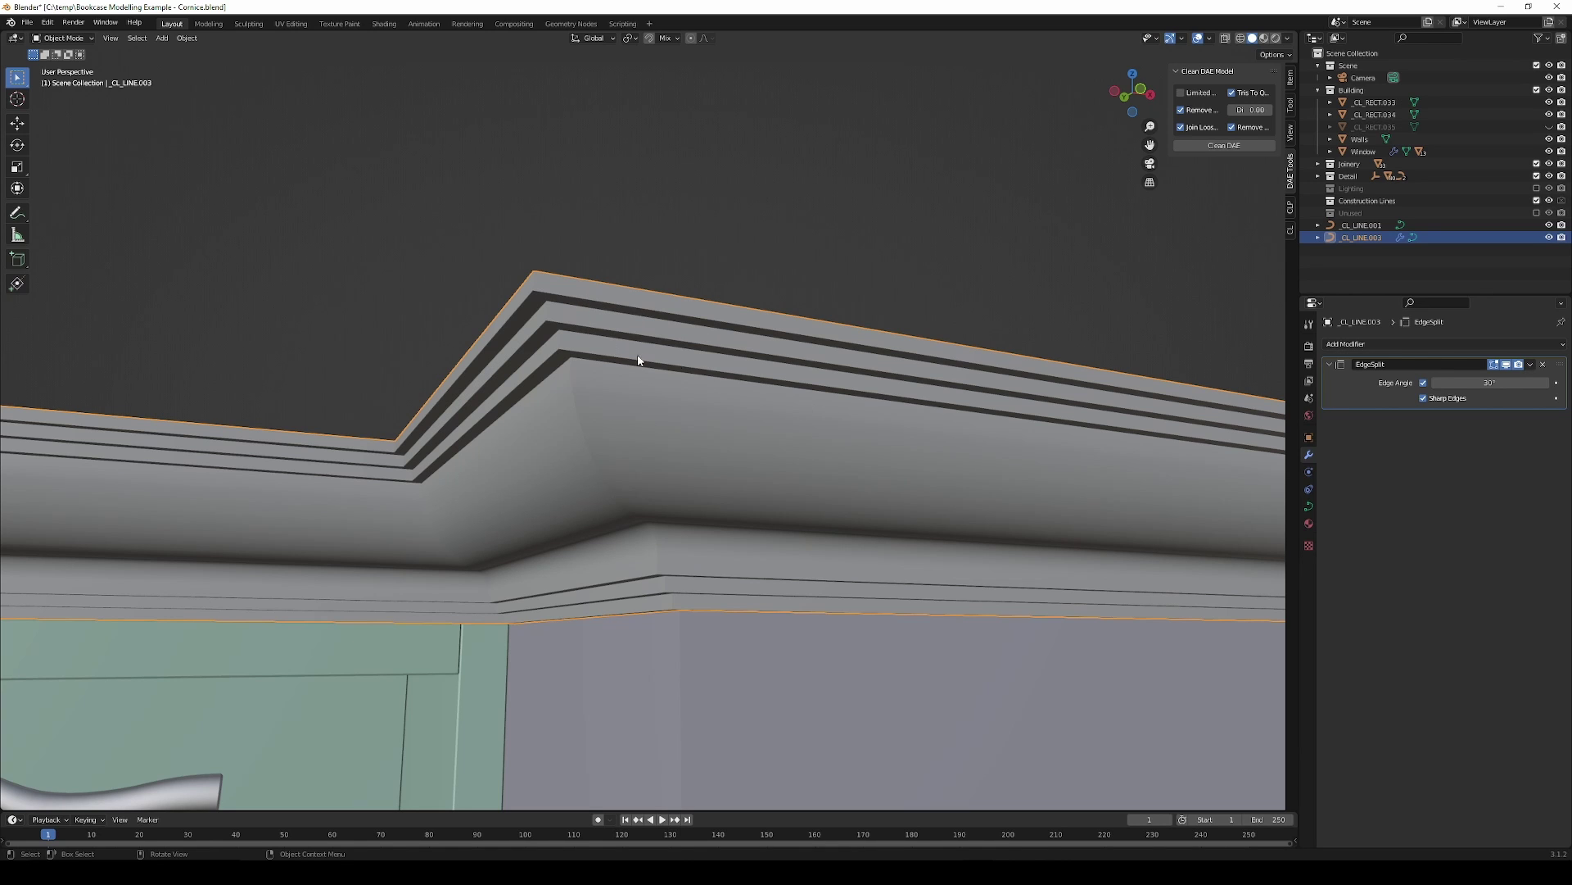
click(1543, 365)
Step: Add a Bevel modifier with a 1 mm amount to the cornice
click(1419, 345)
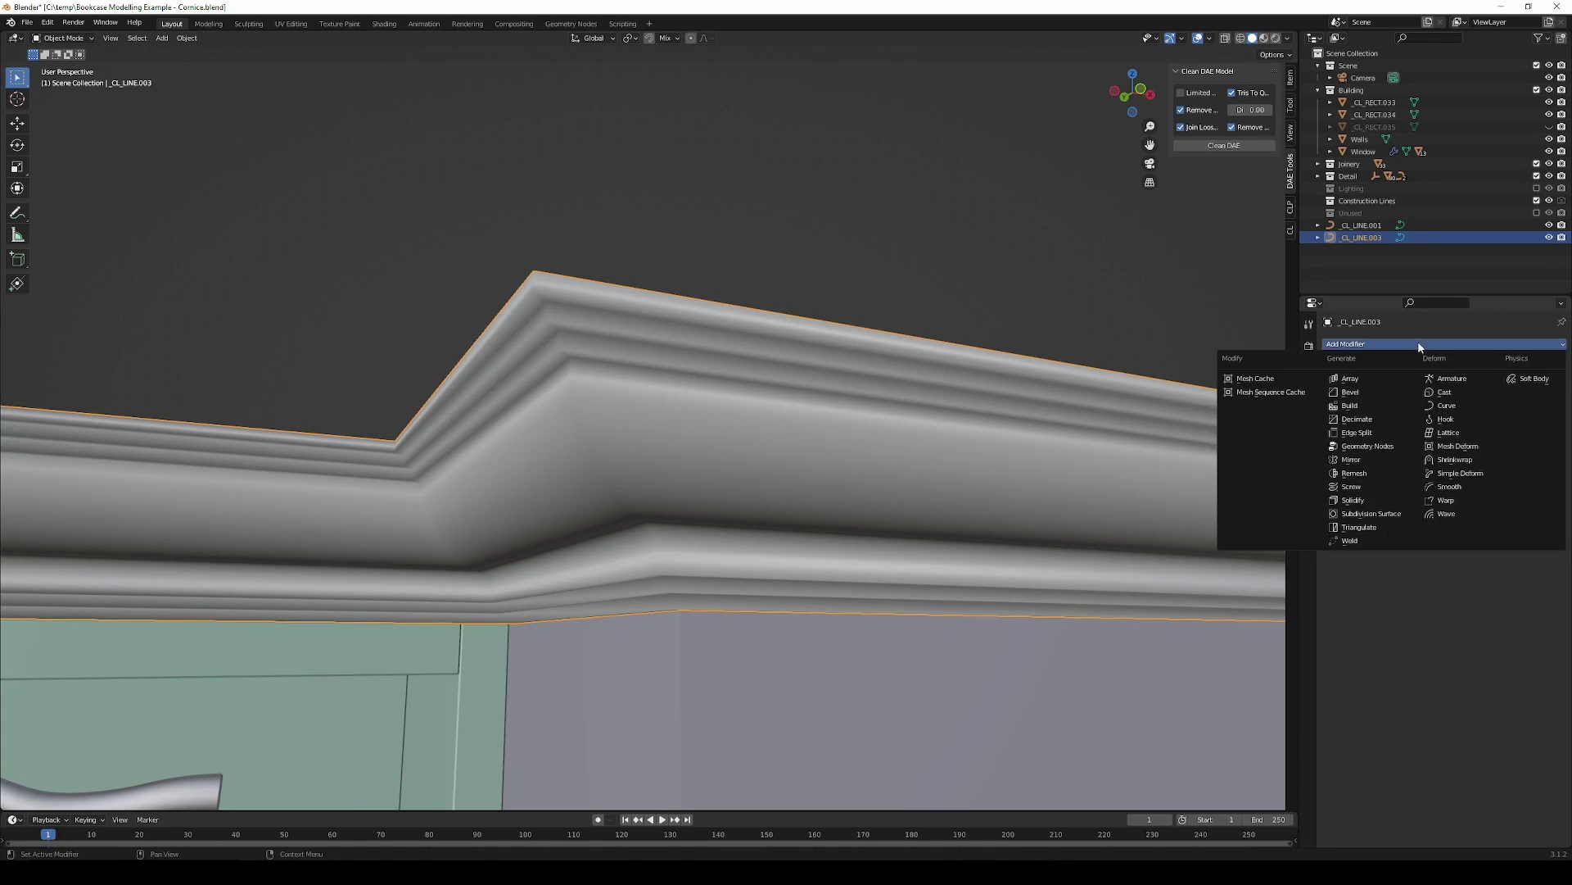
click(1373, 393)
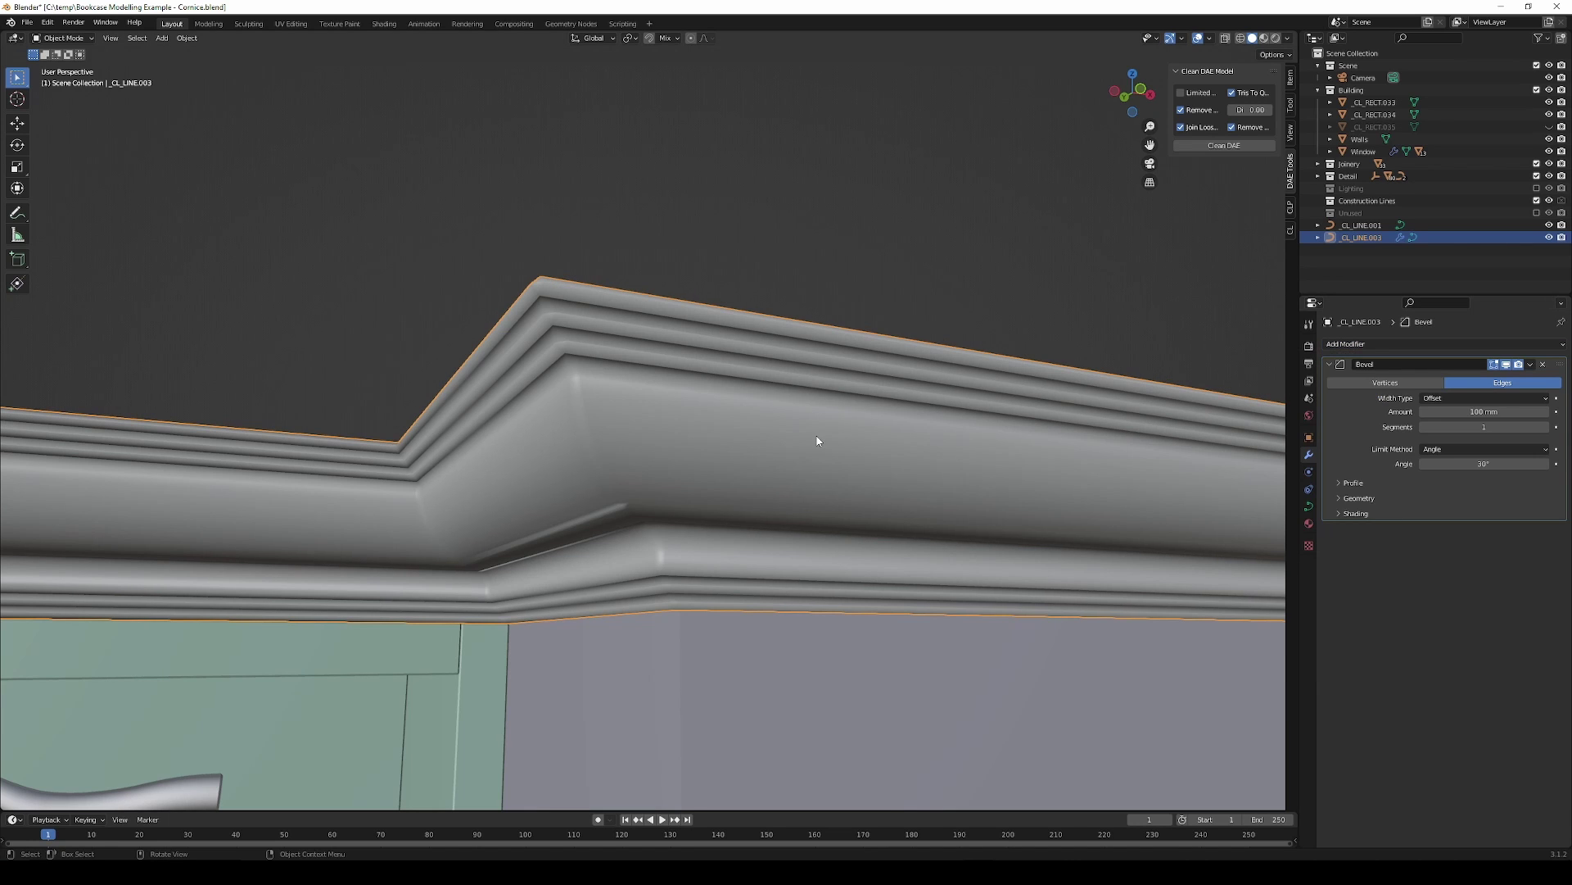
click(1471, 412)
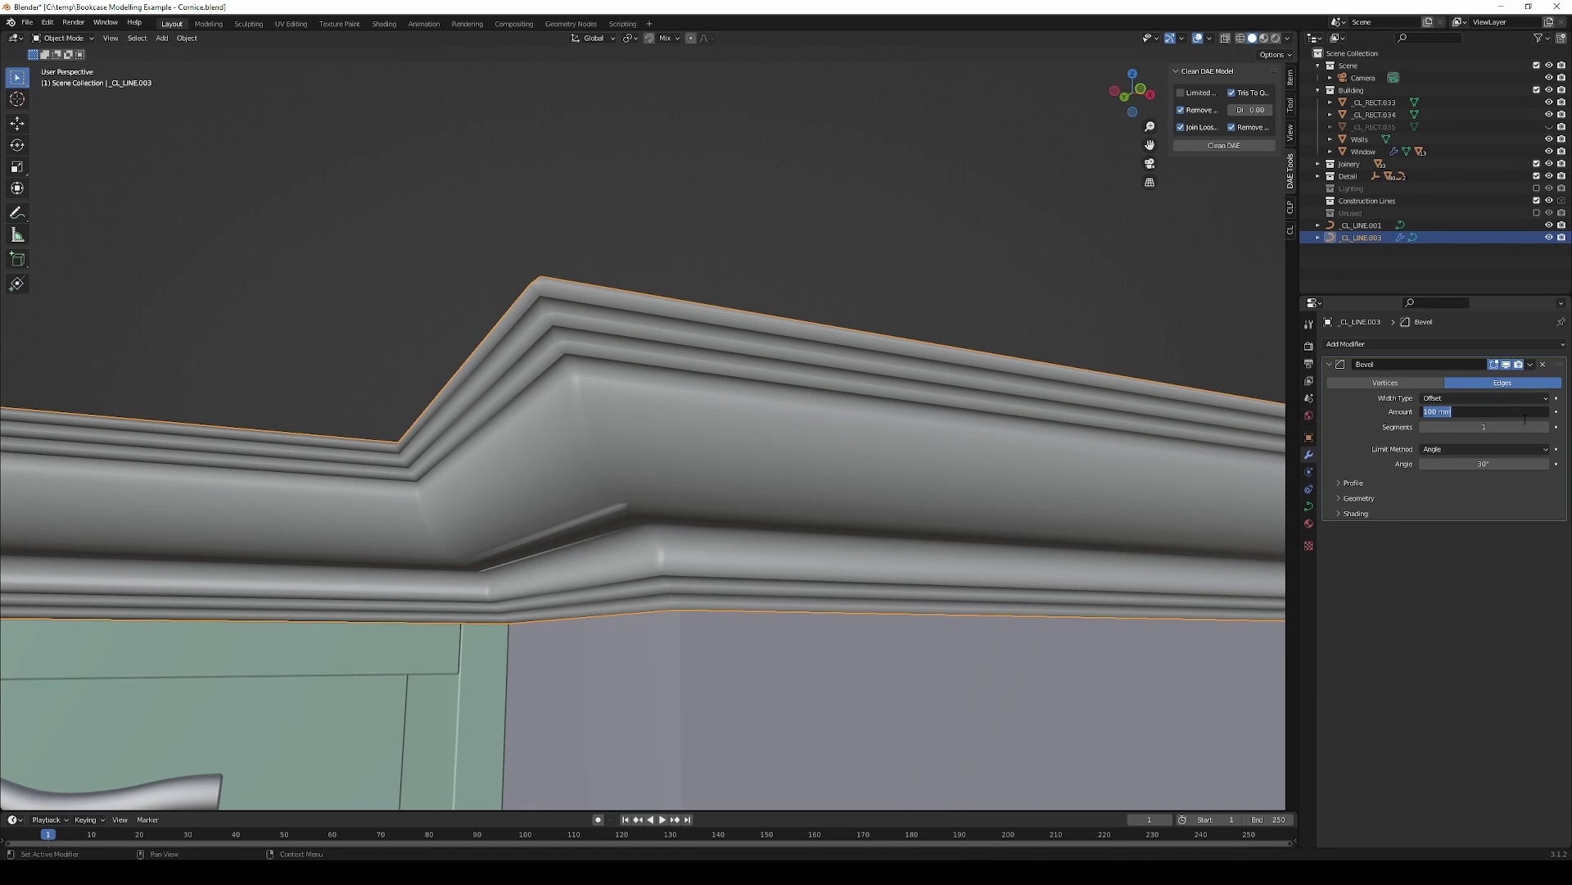
text(1)
key(Return)
middle_drag(1065, 524, 996, 550)
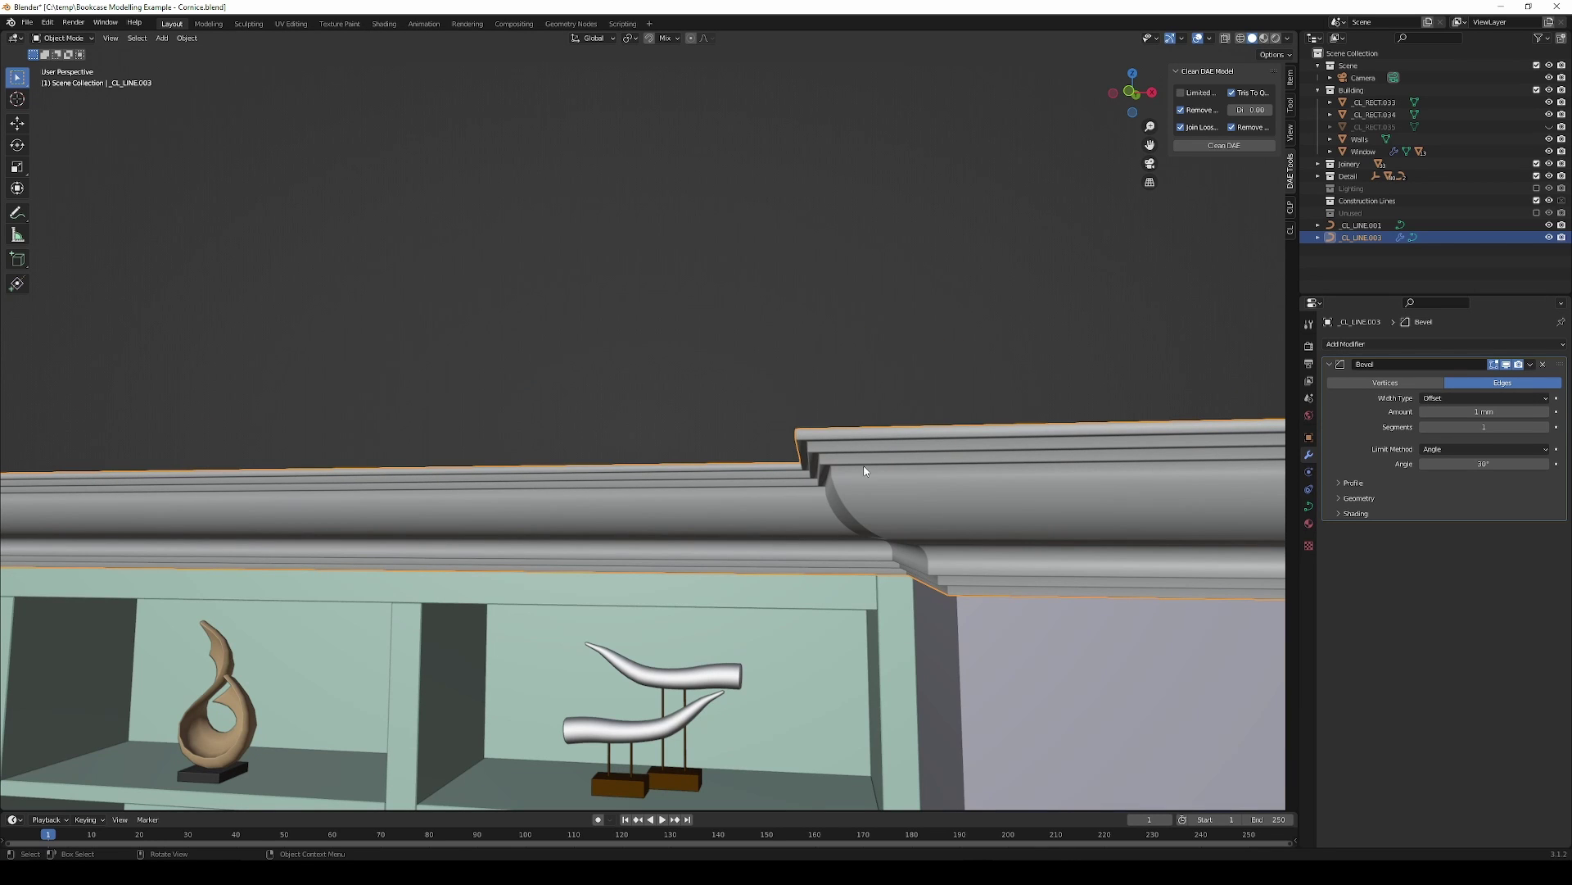
shift+middle_drag(823, 482, 955, 239)
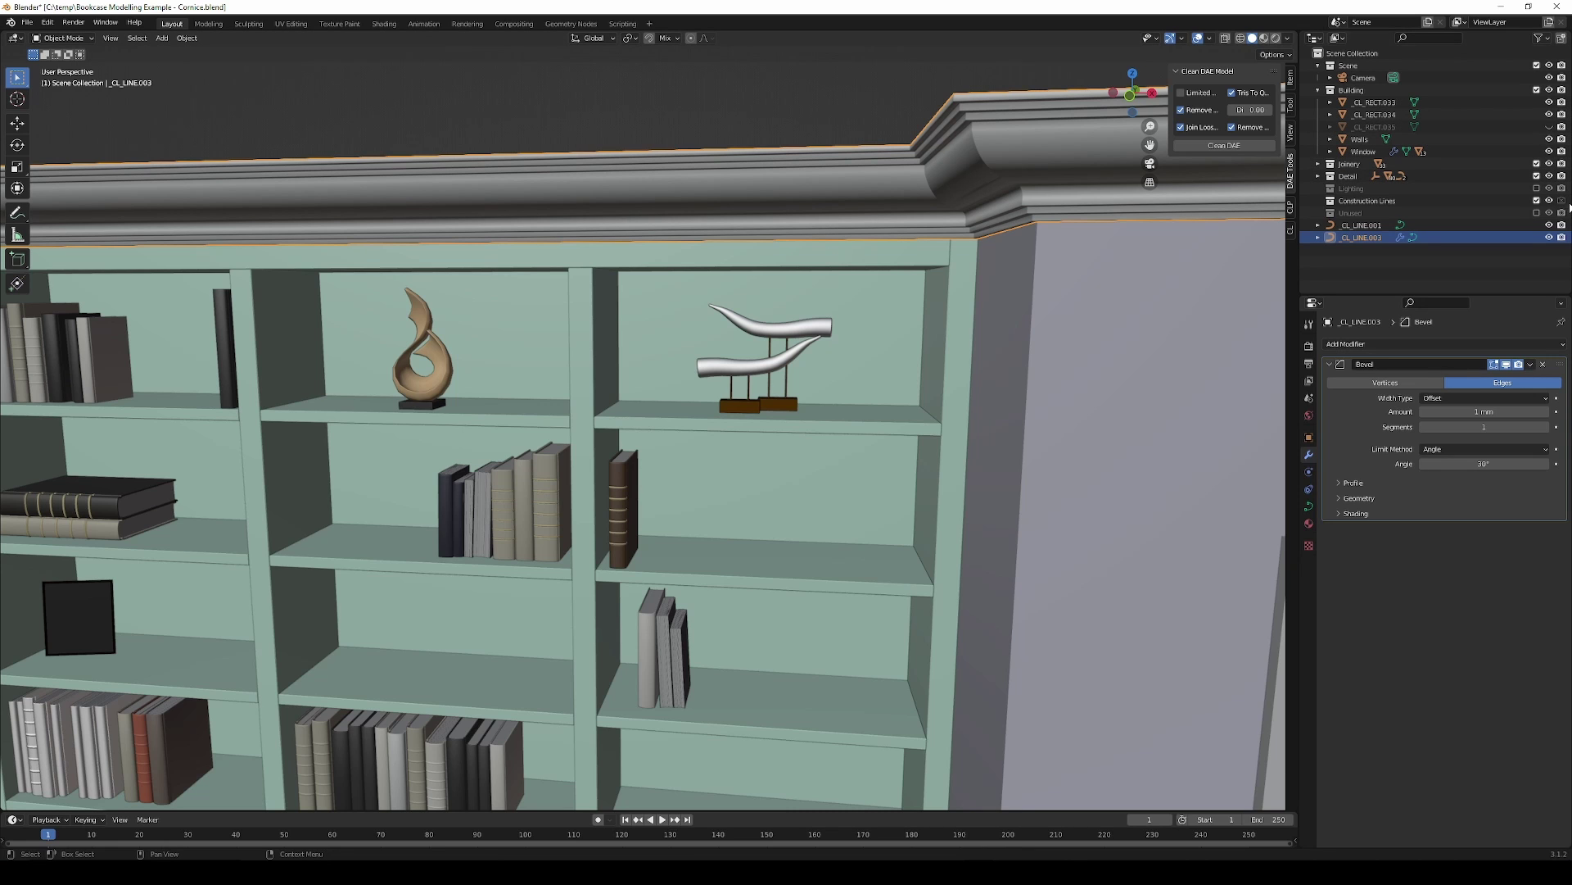
Step: Hide the Detail, Joinery, Building and Scene collections to isolate the cornice
click(1536, 176)
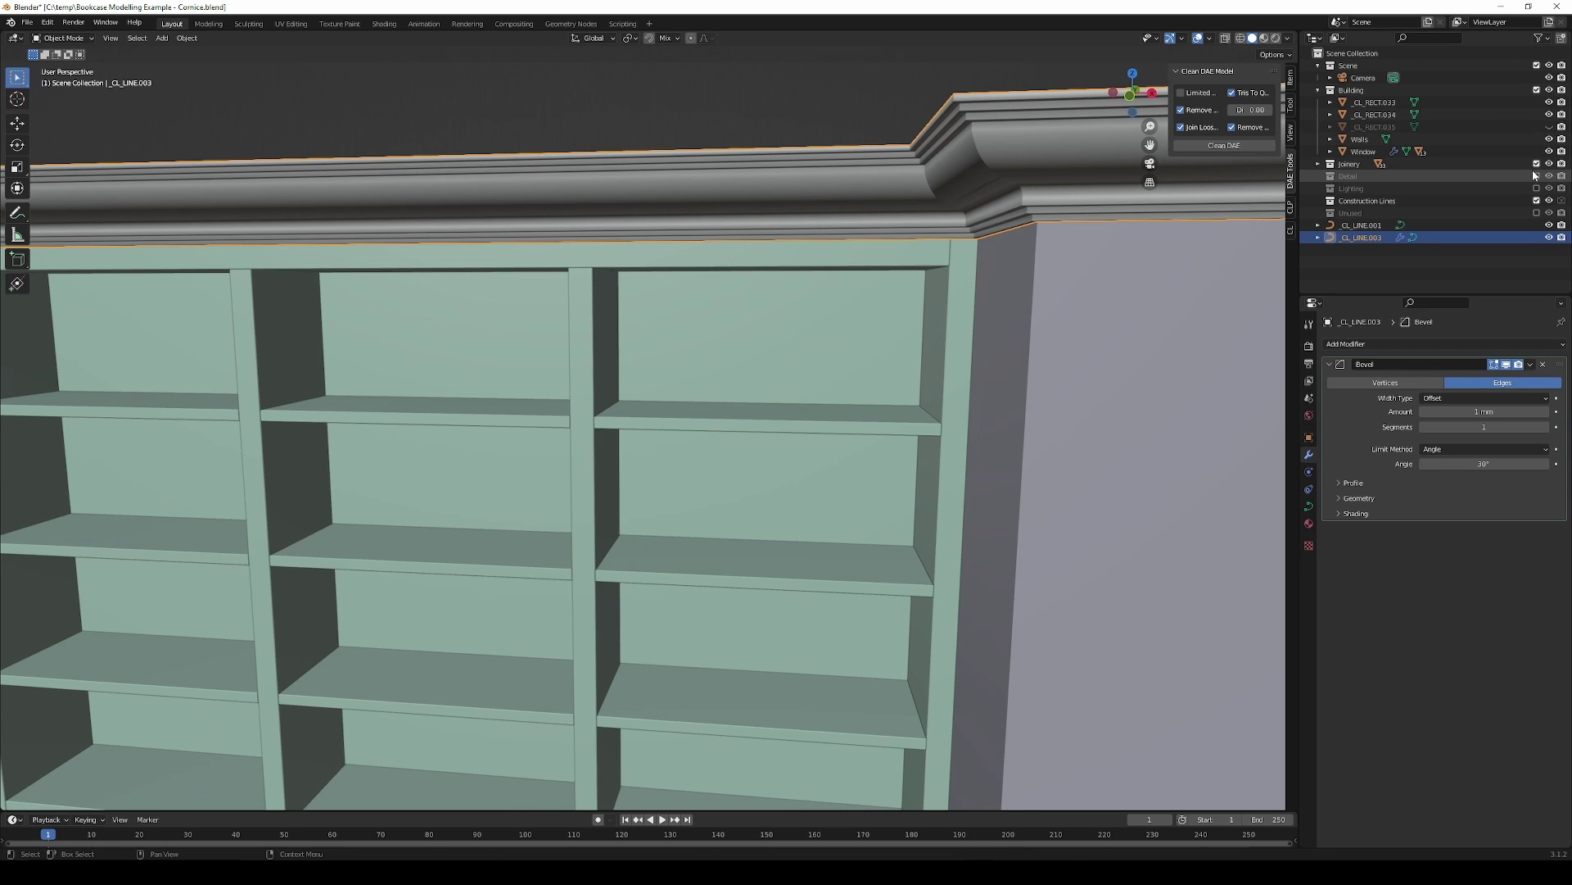
click(1537, 163)
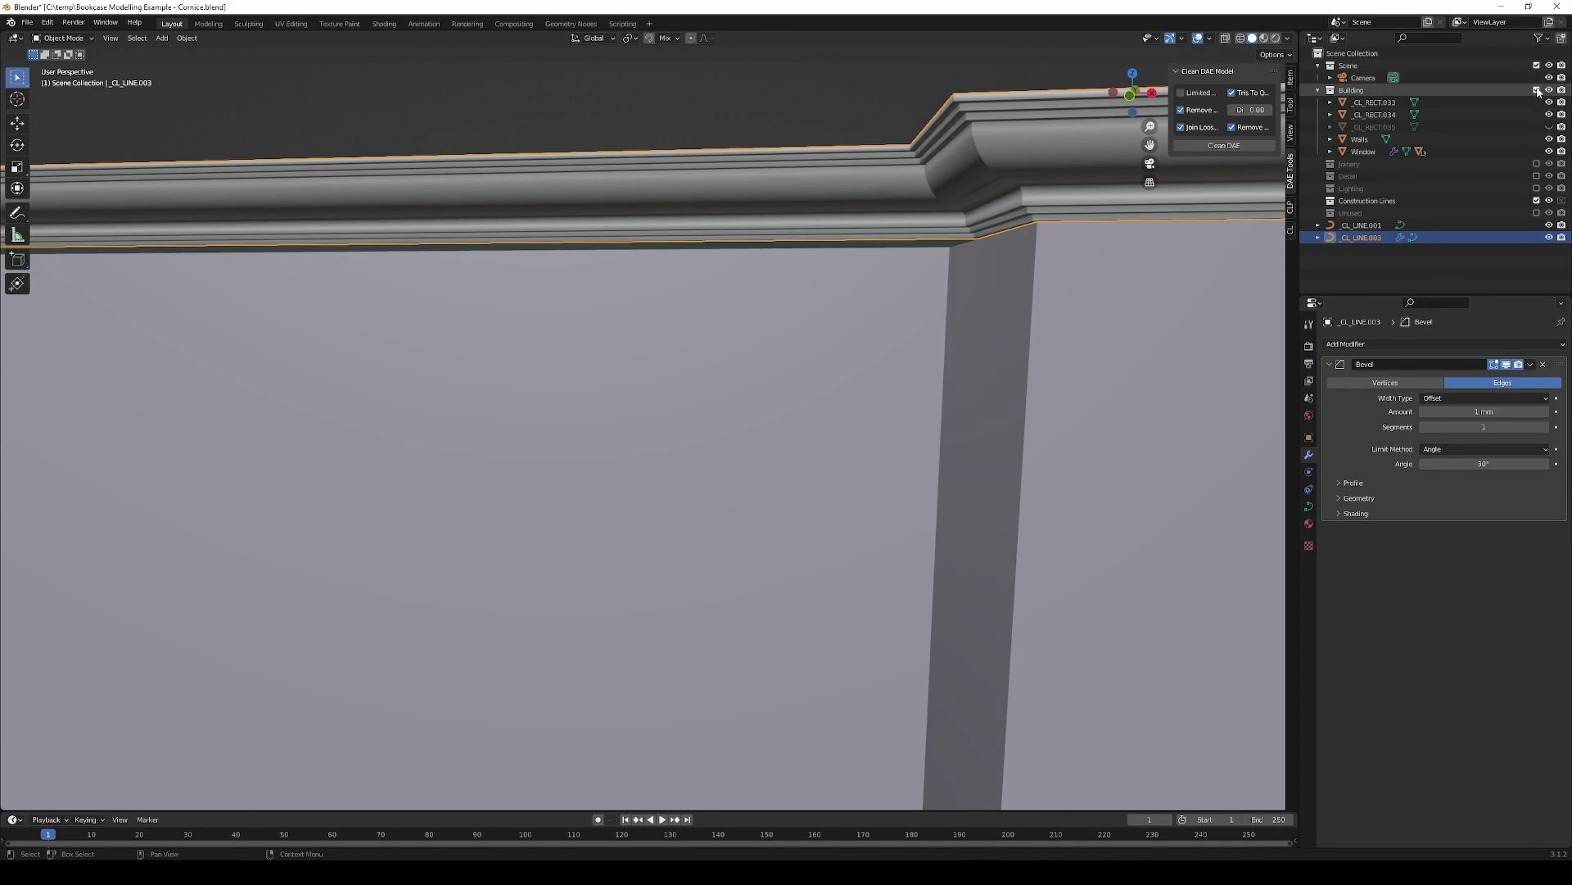
click(1536, 90)
click(1536, 65)
middle_drag(869, 197, 533, 214)
scroll(718, 213, up, 3)
Step: Turn on Face Orientation overlay and inspect the red back-facing cornice surfaces
click(1212, 38)
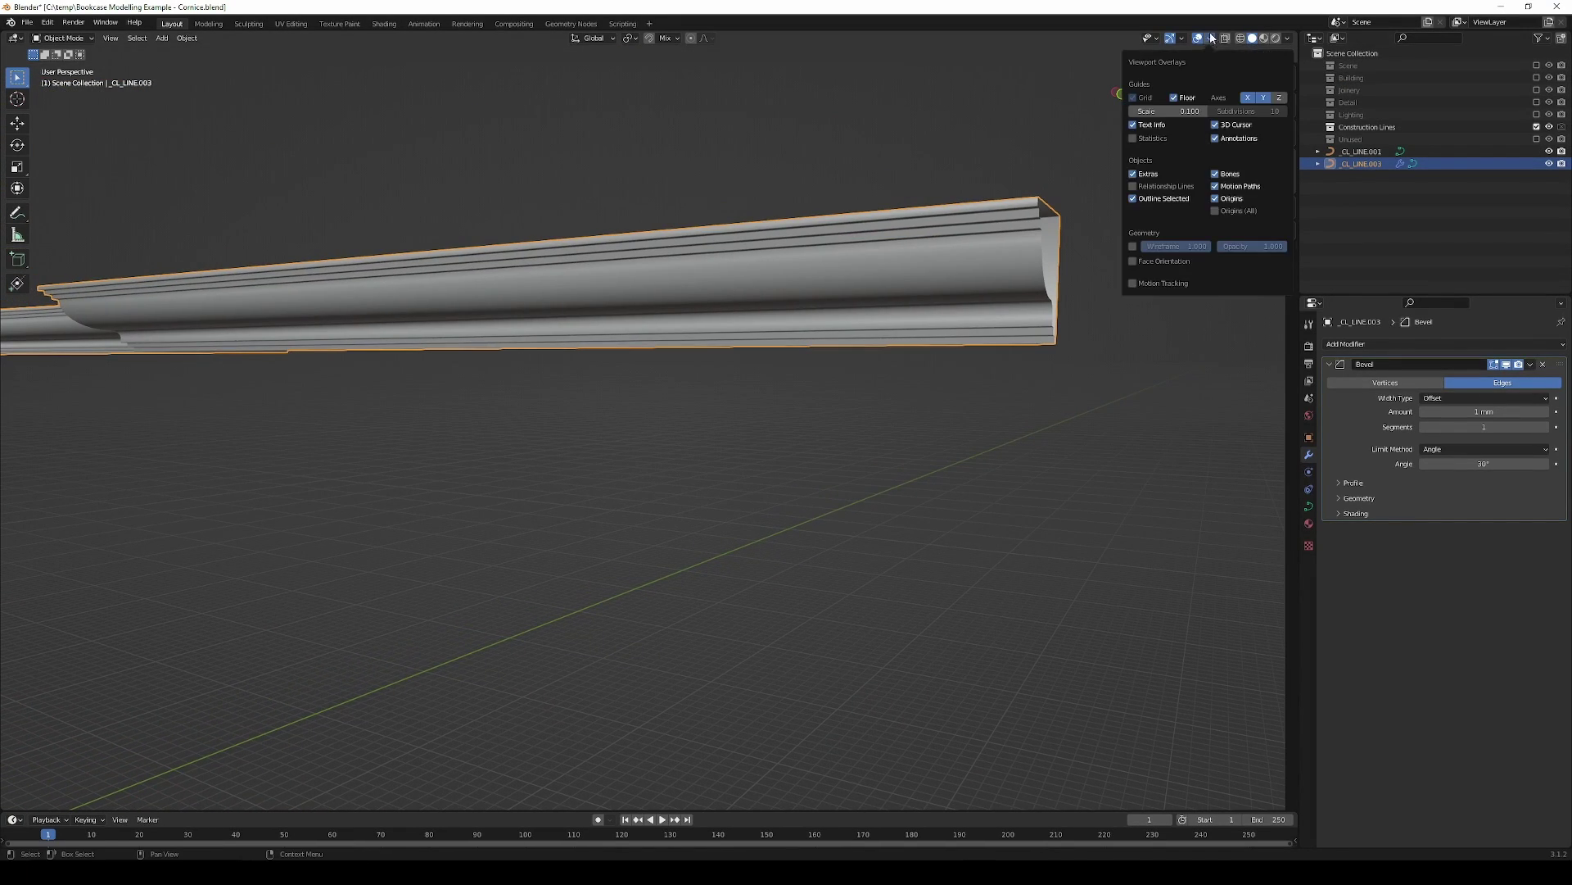
click(1133, 261)
scroll(843, 278, down, 3)
mouse_move(843, 279)
middle_down()
mouse_move(739, 326)
mouse_move(854, 318)
middle_up()
scroll(740, 328, down, 3)
mouse_move(439, 382)
middle_down()
mouse_move(734, 370)
mouse_move(940, 335)
middle_up()
mouse_move(1027, 357)
middle_down()
mouse_move(1089, 337)
mouse_move(1050, 352)
middle_up()
key(KP_8)
mouse_move(579, 427)
middle_down()
mouse_move(446, 389)
mouse_move(713, 439)
mouse_move(645, 448)
mouse_move(676, 450)
middle_up()
scroll(819, 466, down, 3)
middle_drag(819, 465, 863, 484)
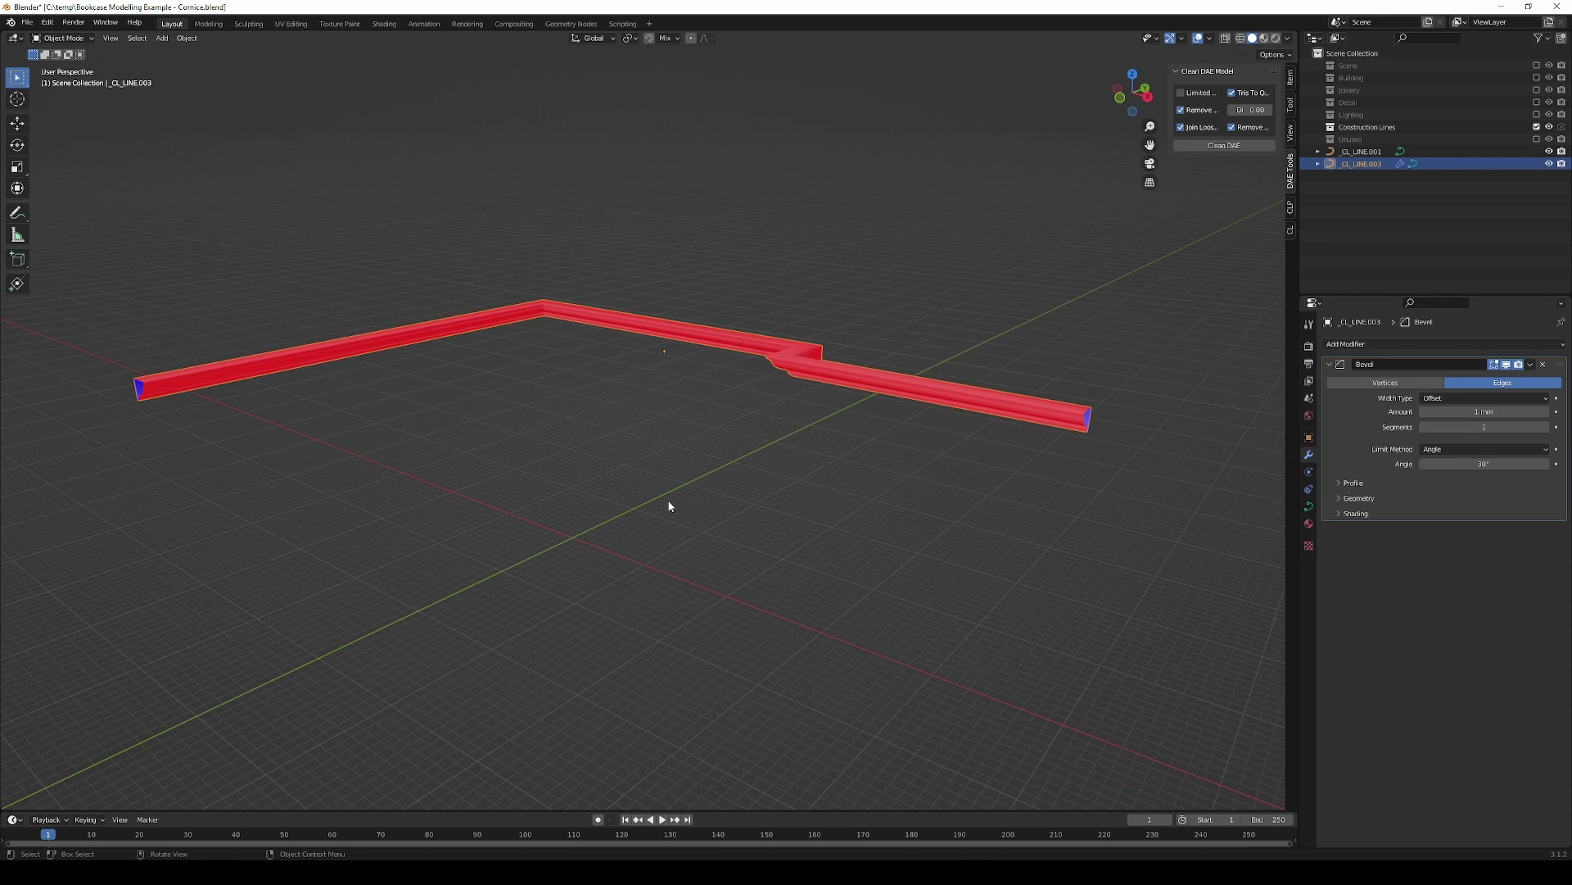
mouse_move(663, 502)
middle_down()
mouse_move(896, 437)
mouse_move(946, 402)
mouse_move(976, 429)
middle_up()
Step: Select the small profile curve CL_LINE.001
scroll(896, 437, up, 2)
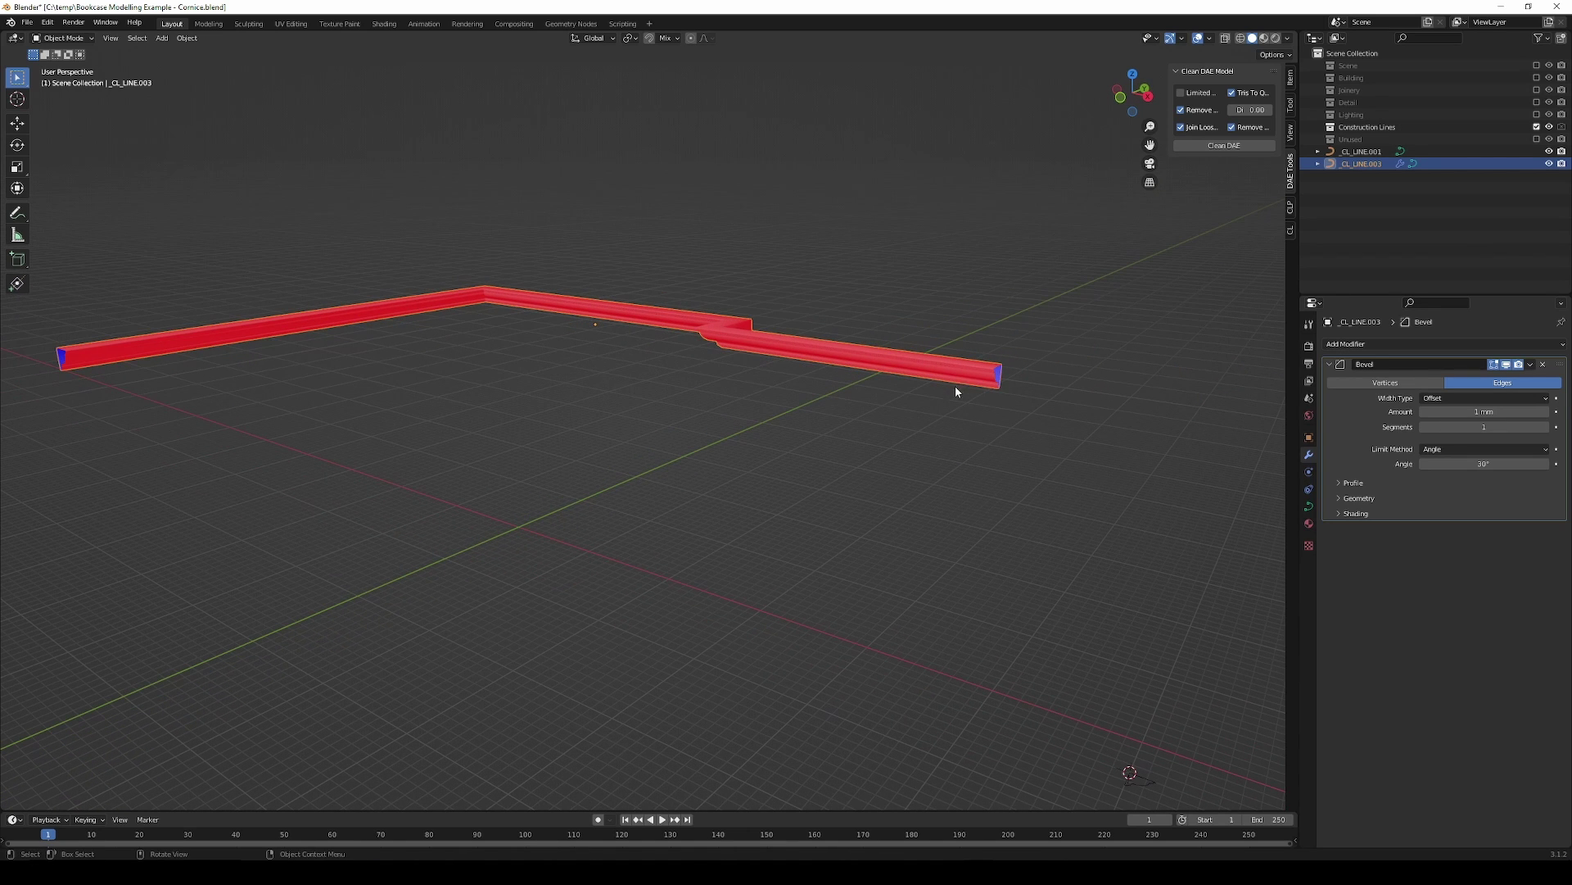
shift+middle_drag(841, 400, 915, 454)
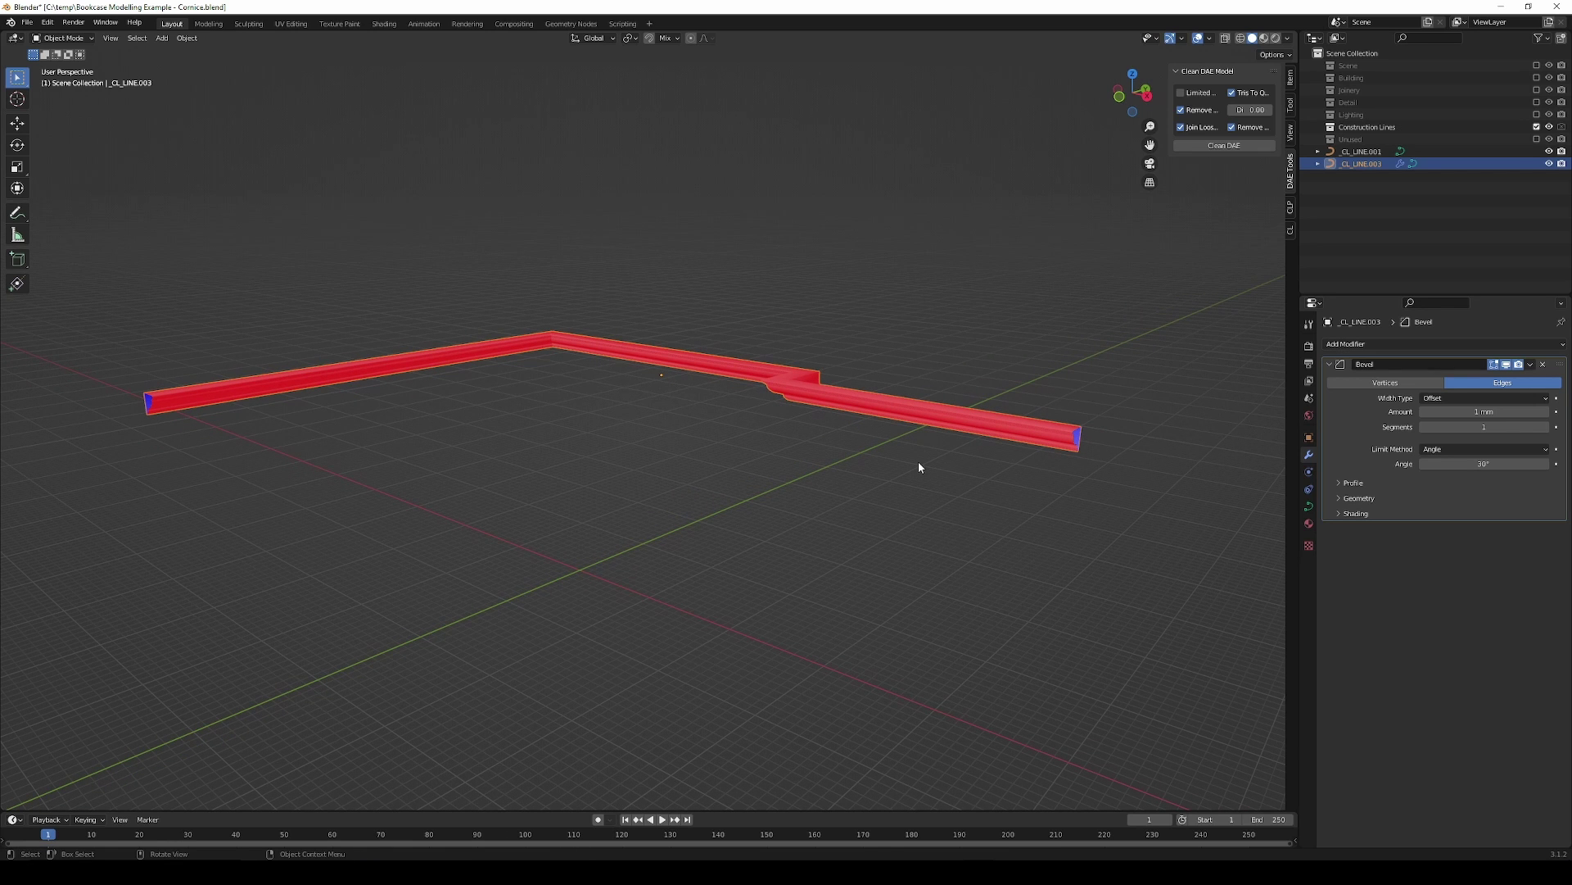
scroll(1096, 424, down, 2)
shift+middle_drag(1018, 591, 882, 442)
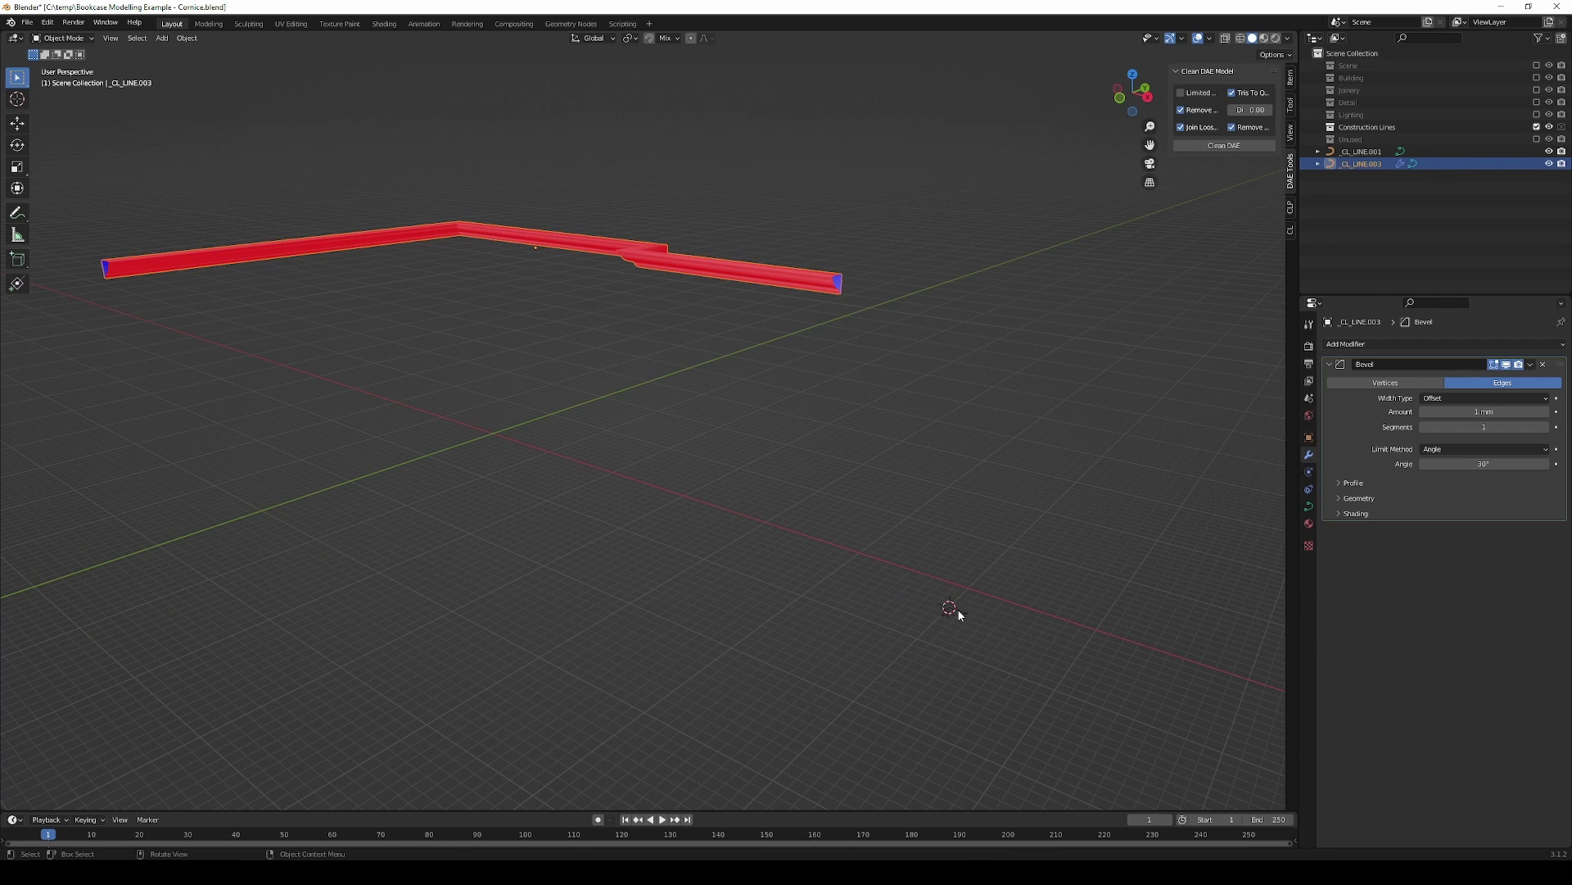
click(963, 616)
mouse_move(1026, 692)
shift+middle_down()
mouse_move(964, 647)
mouse_move(973, 627)
shift+middle_up()
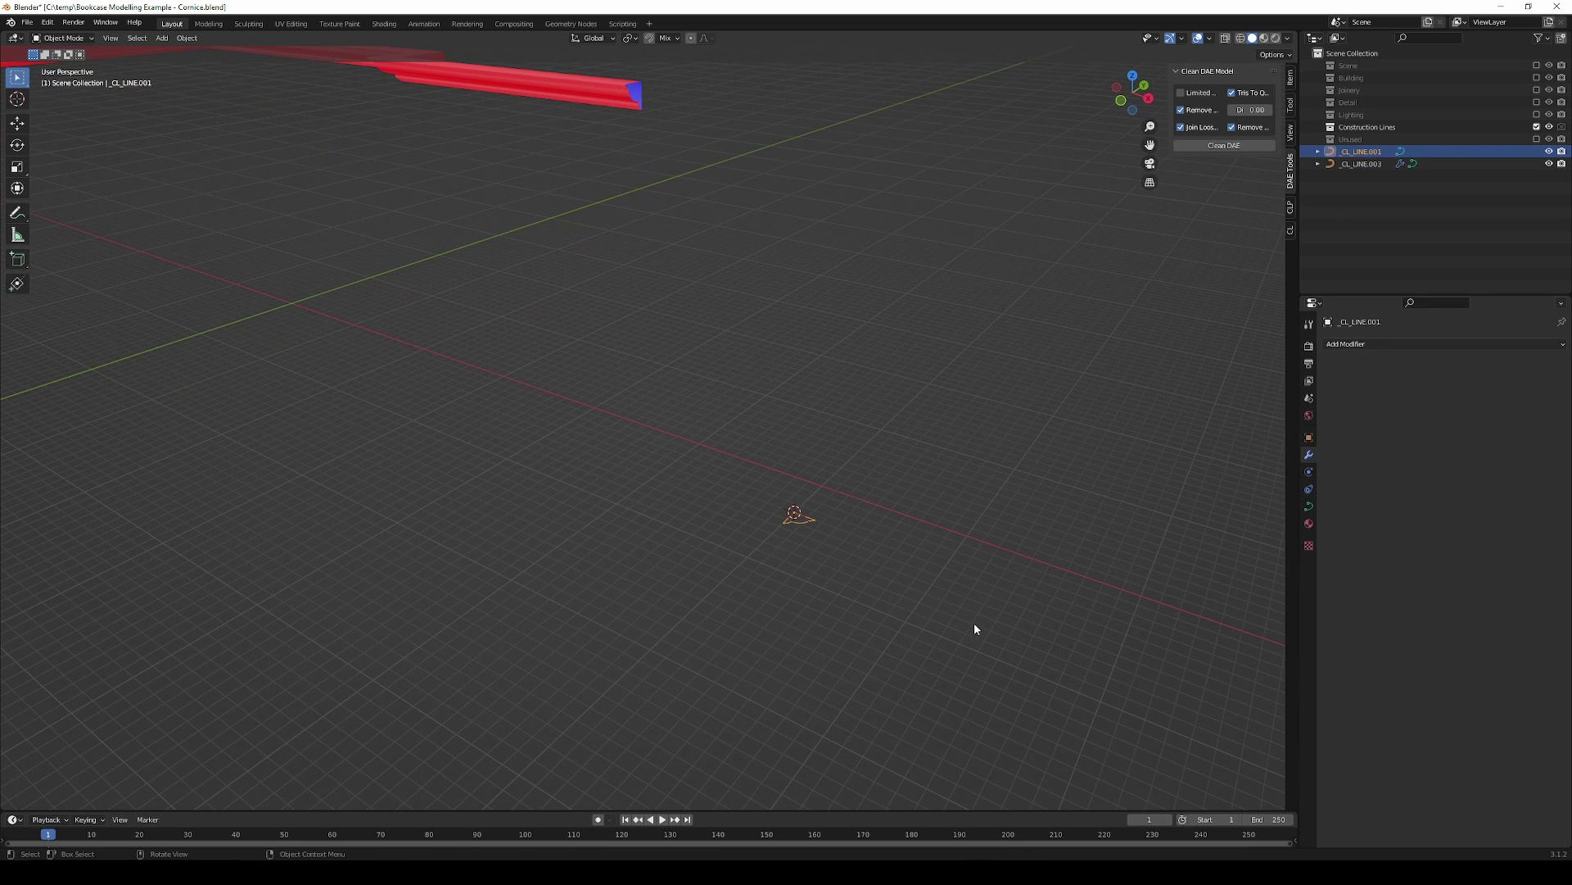
Step: Select all profile curve points and apply Segments > Switch Direction, turning the cornice blue
key(Tab)
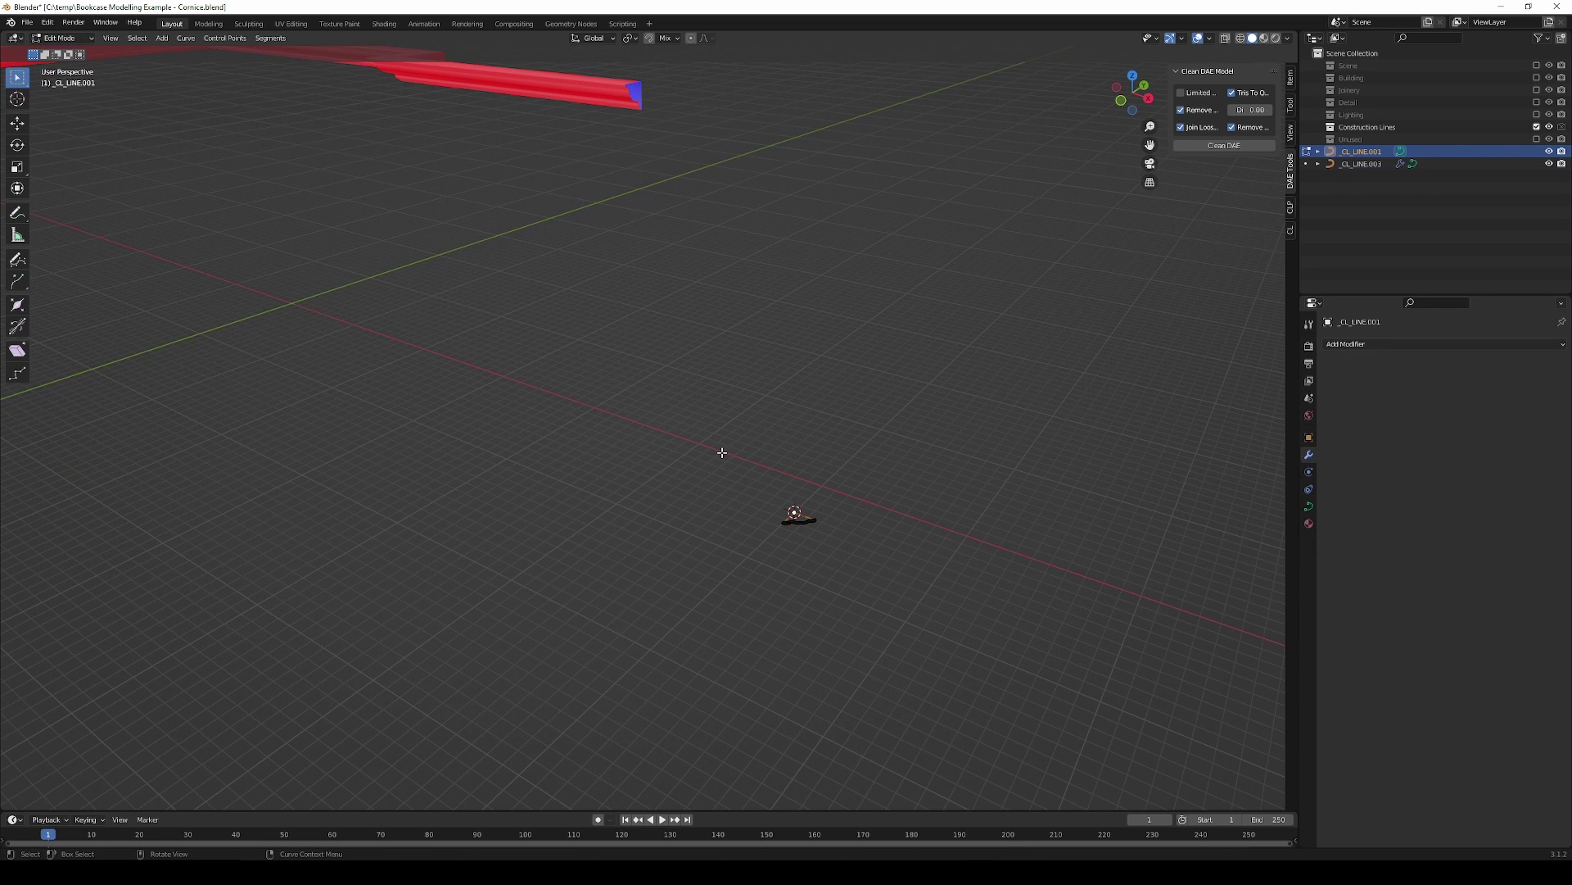
drag(679, 382, 1026, 686)
scroll(860, 565, up, 3)
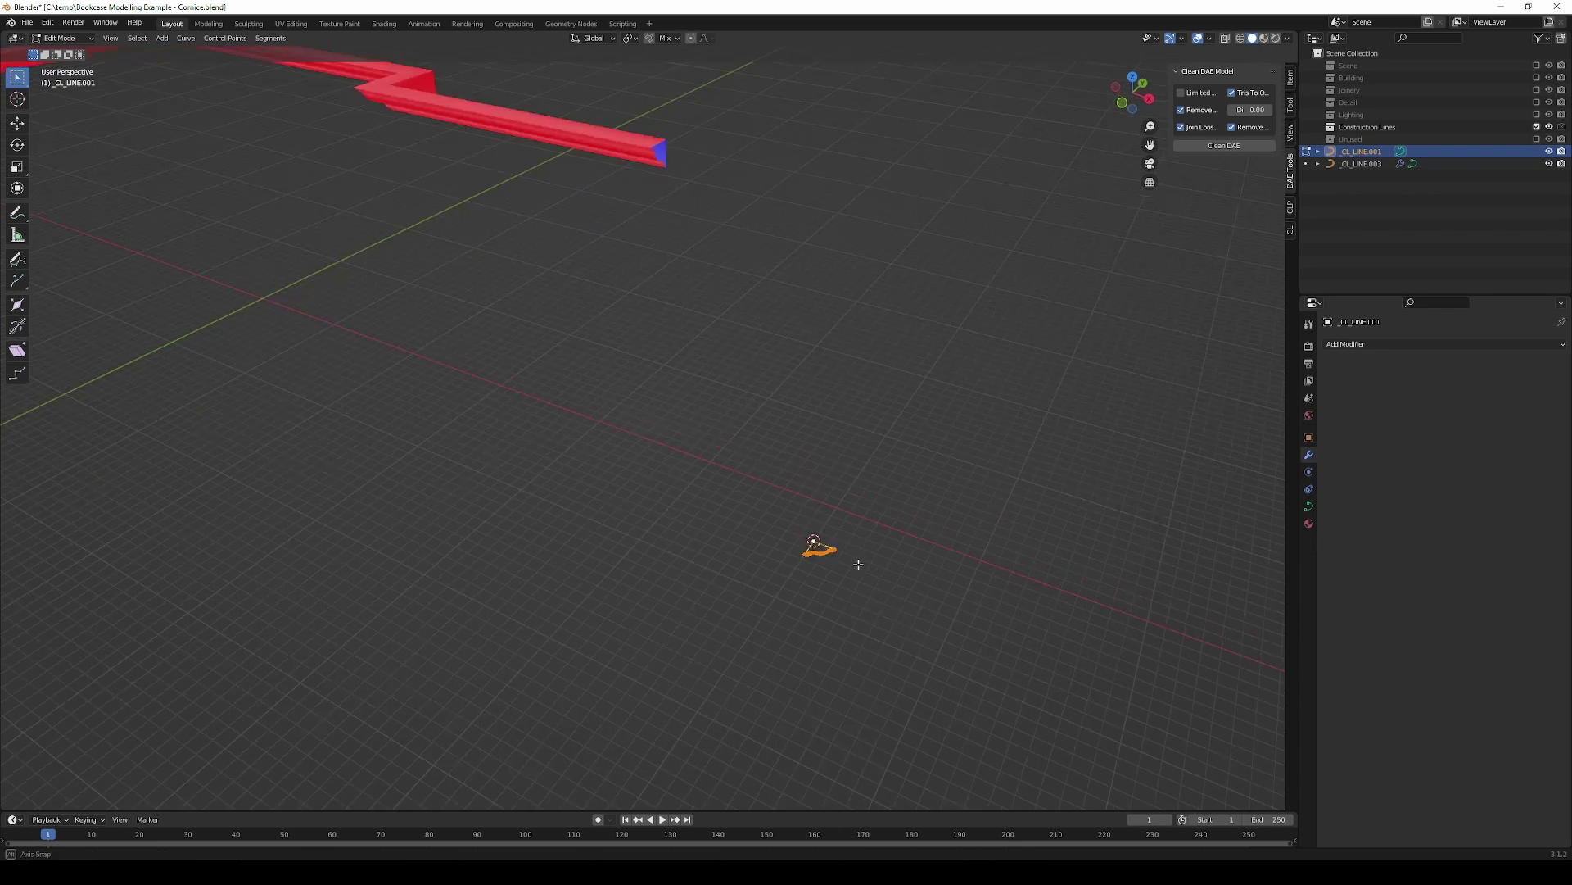
shift+middle_drag(866, 633, 860, 597)
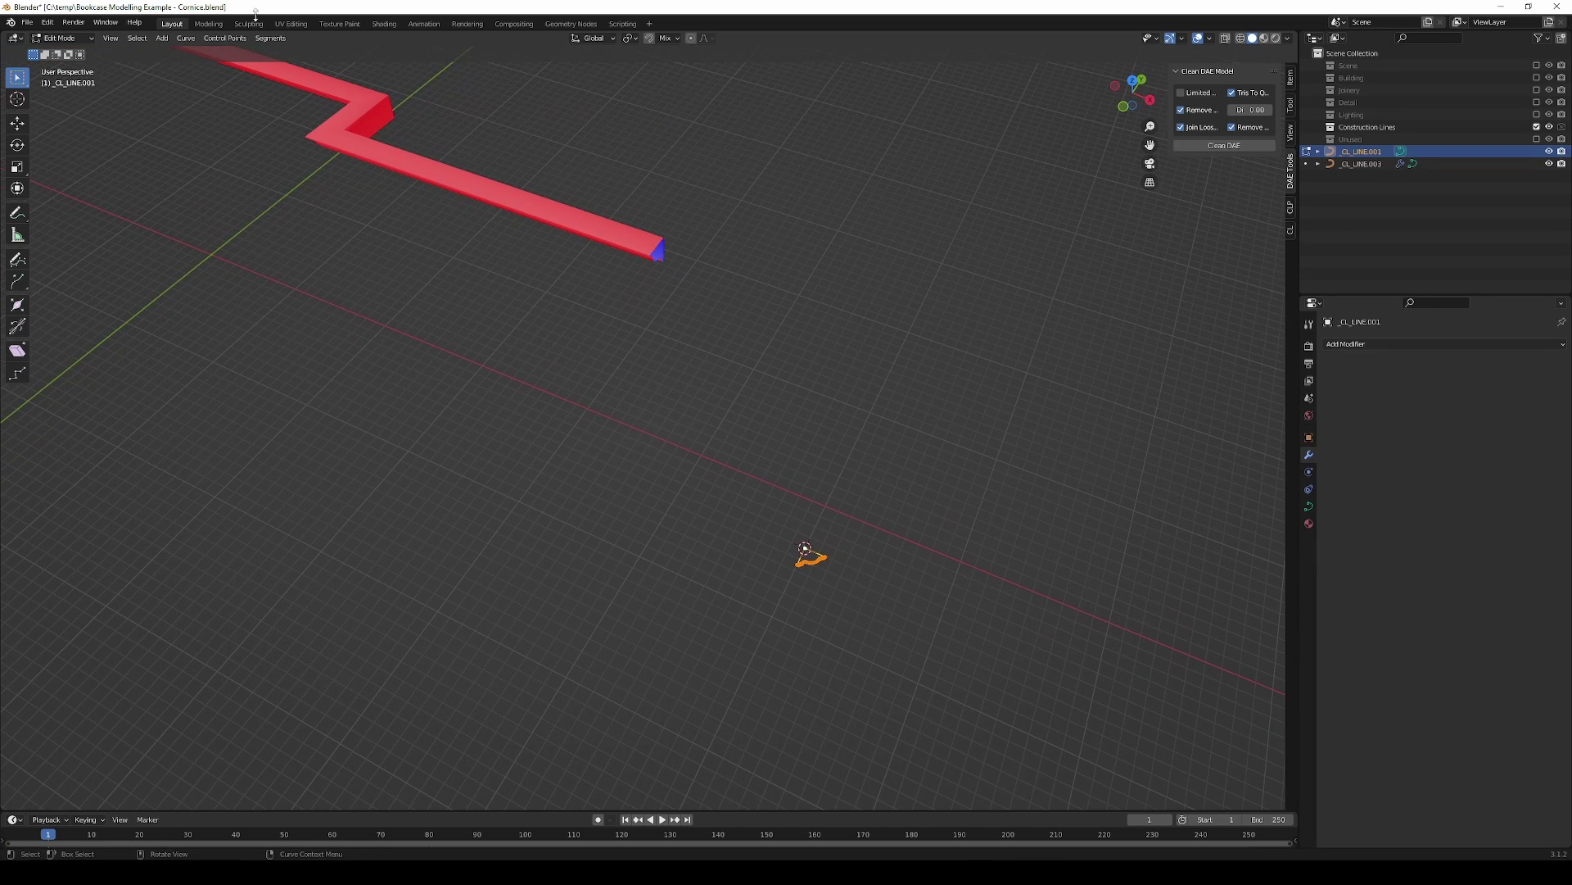
click(270, 38)
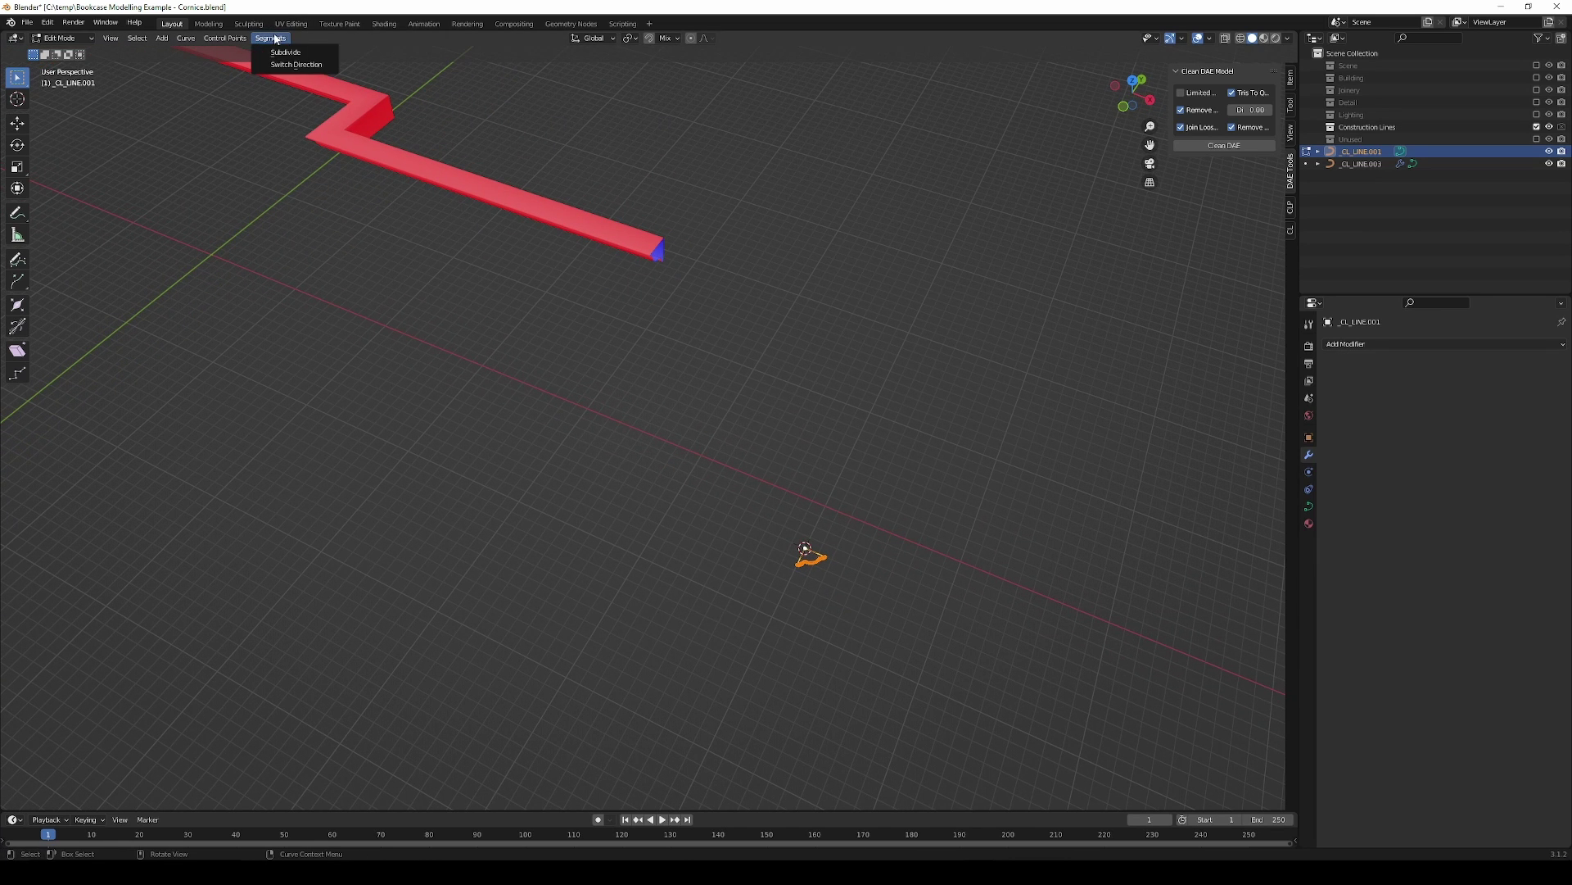
click(325, 64)
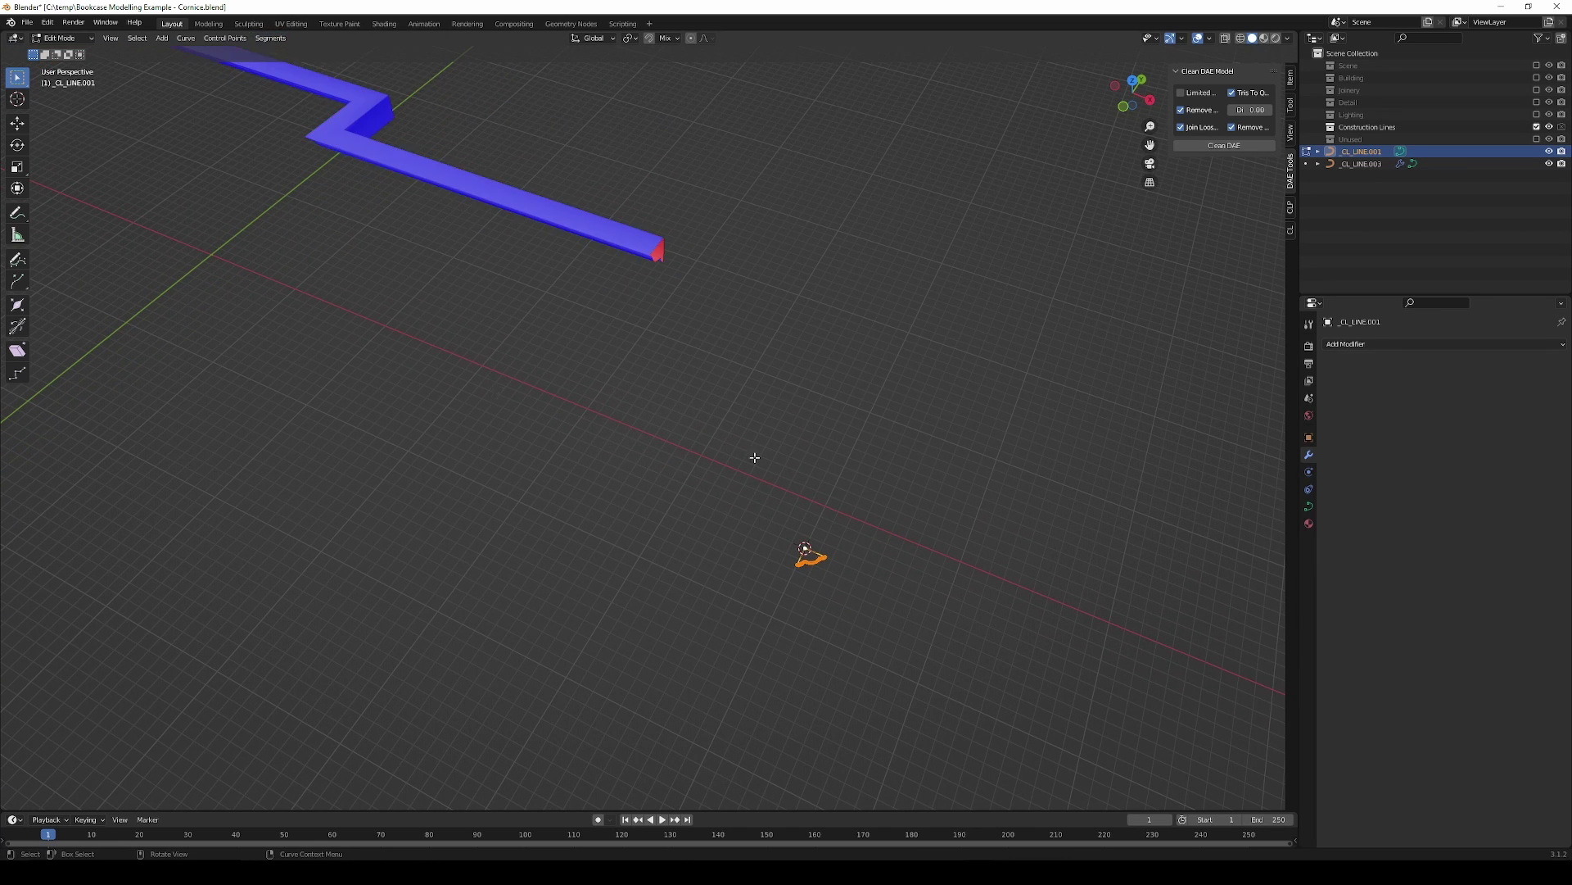
mouse_move(758, 365)
middle_down()
mouse_move(923, 474)
mouse_move(903, 380)
mouse_move(917, 446)
middle_up()
Step: Turn off the Face Orientation overlay
click(1212, 40)
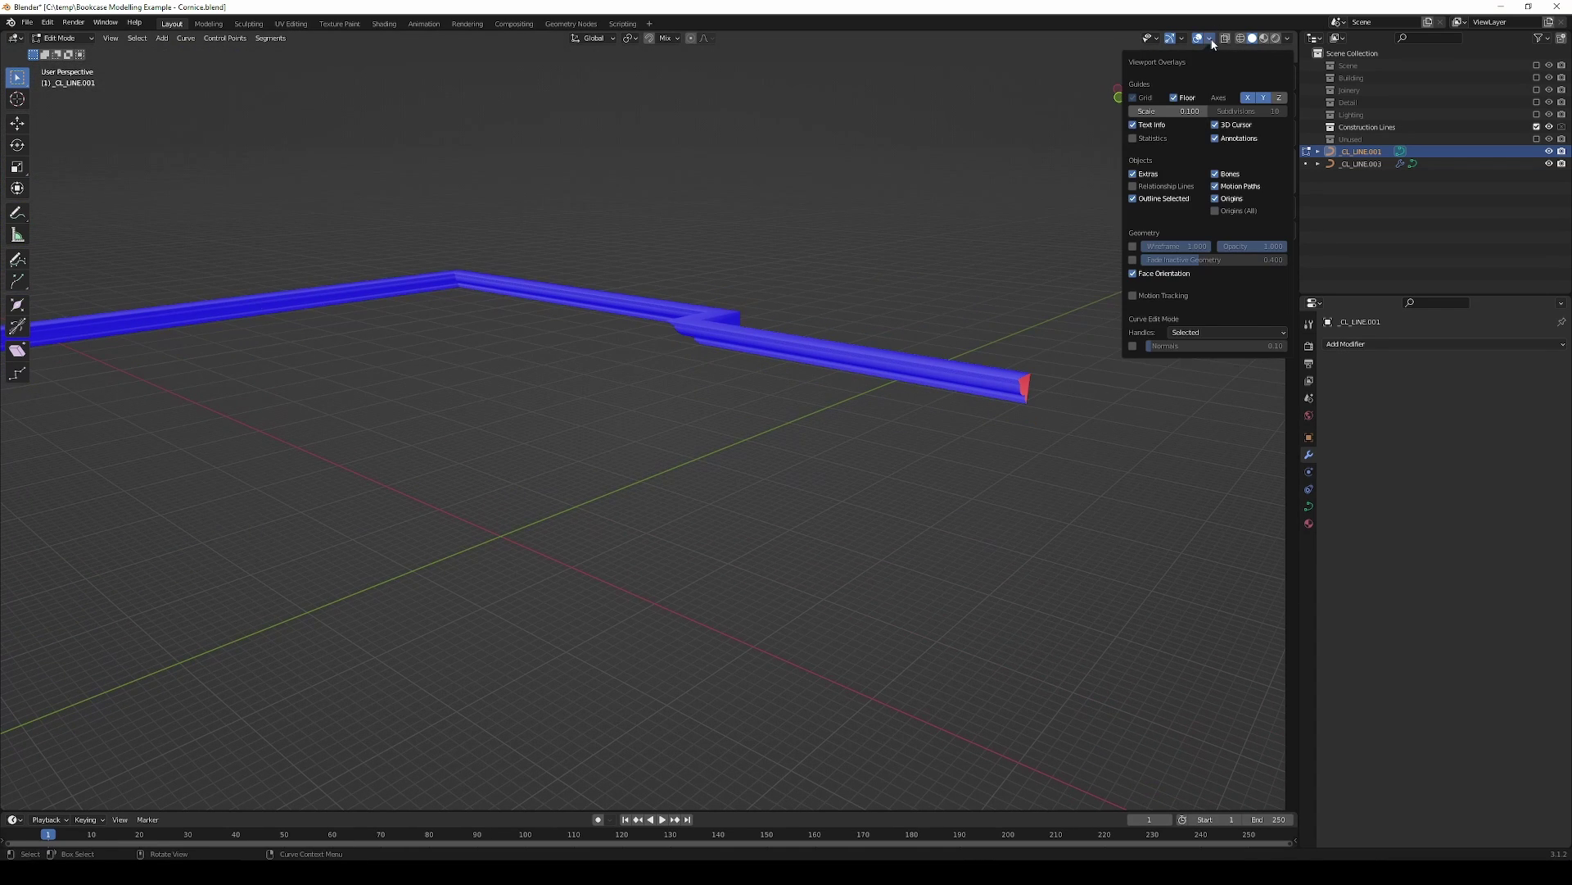
click(1133, 273)
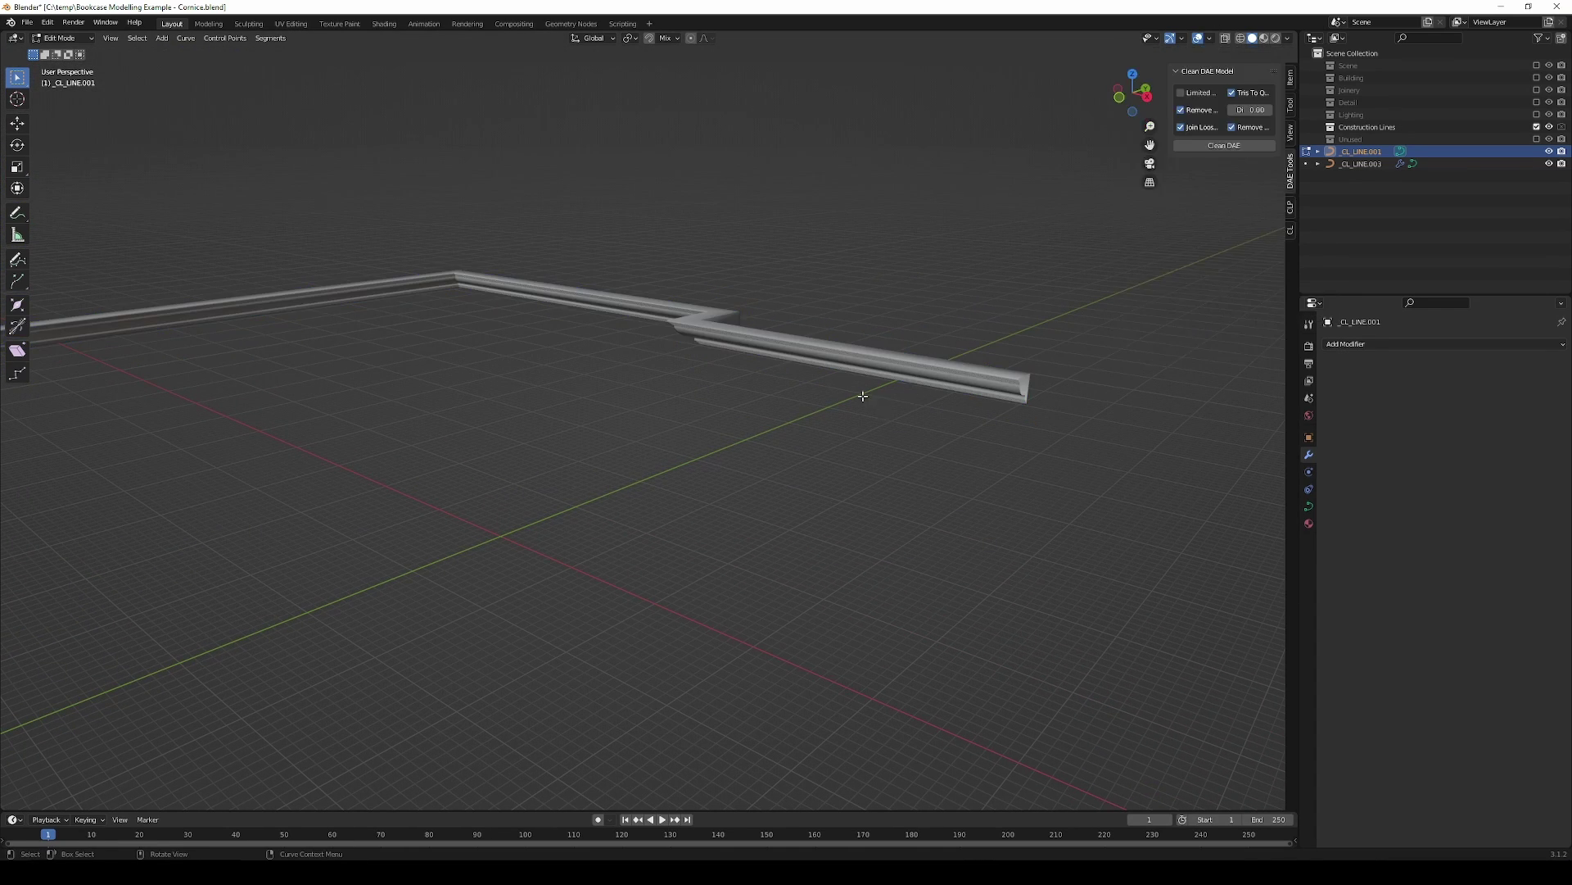
mouse_move(860, 387)
middle_down()
mouse_move(864, 211)
mouse_move(860, 286)
mouse_move(802, 285)
middle_up()
scroll(881, 212, up, 3)
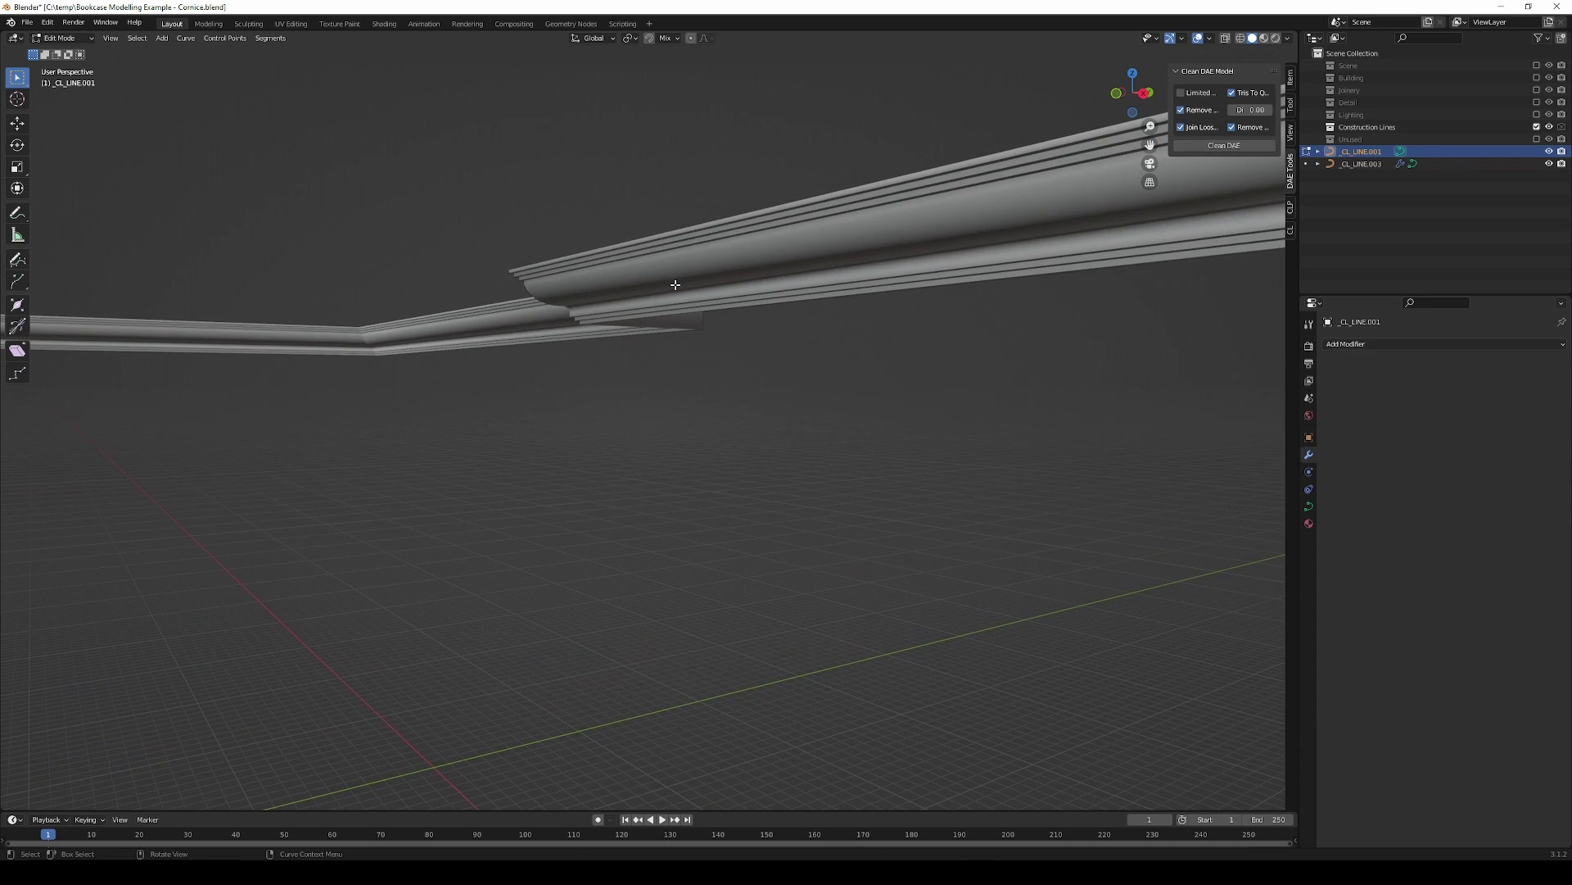
Step: Return to Object Mode, select CL_LINE.003 and show its Object Data properties
mouse_move(674, 285)
middle_down()
mouse_move(849, 330)
mouse_move(832, 336)
middle_up()
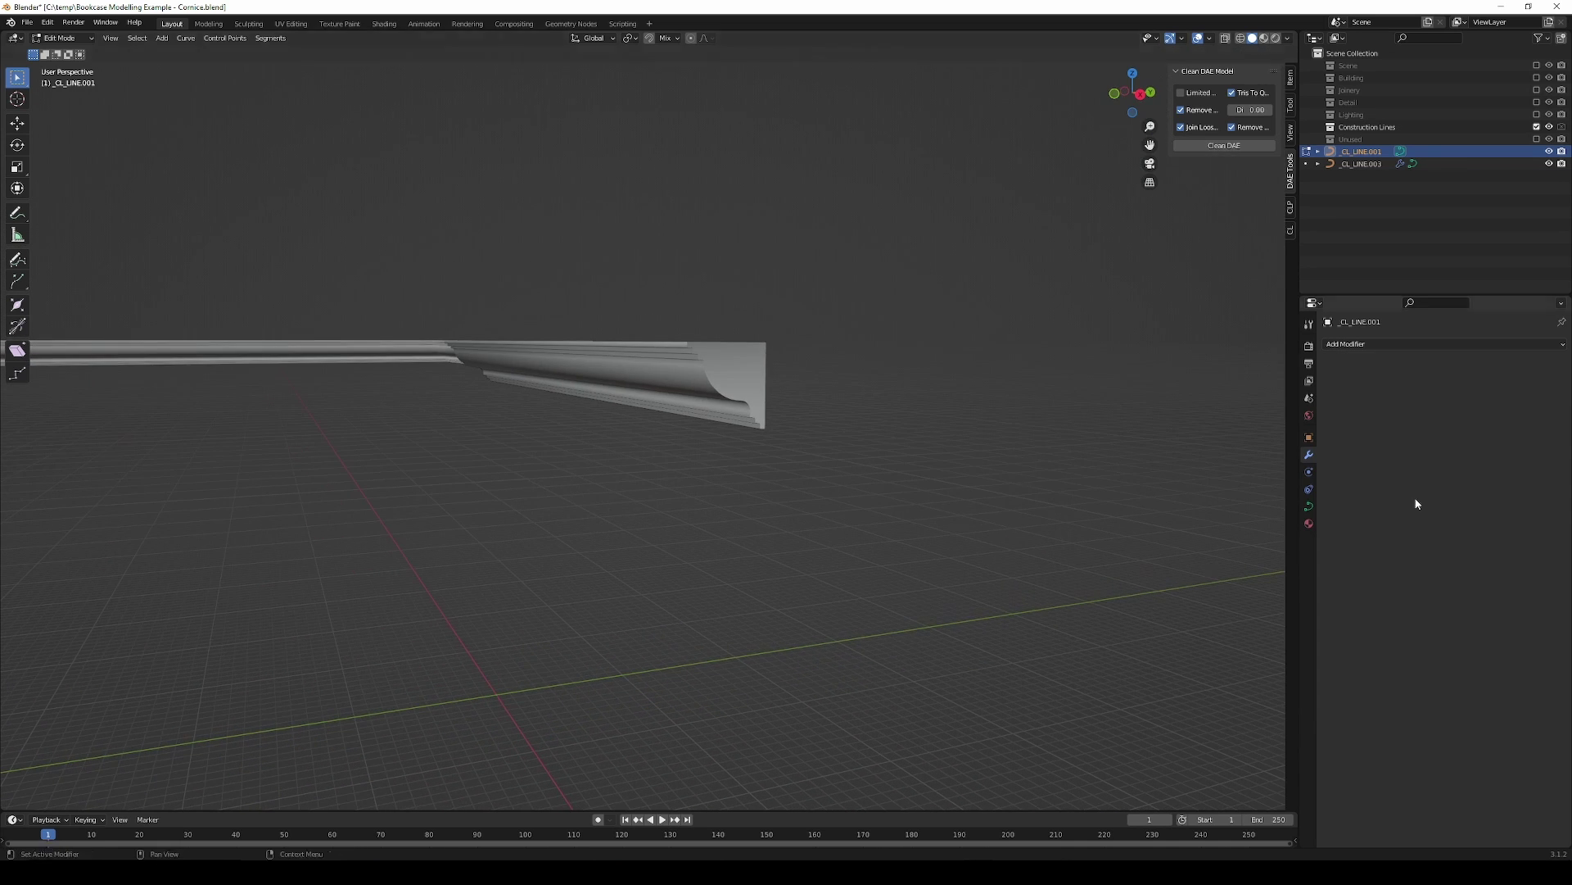
scroll(737, 379, down, 5)
scroll(832, 411, down, 3)
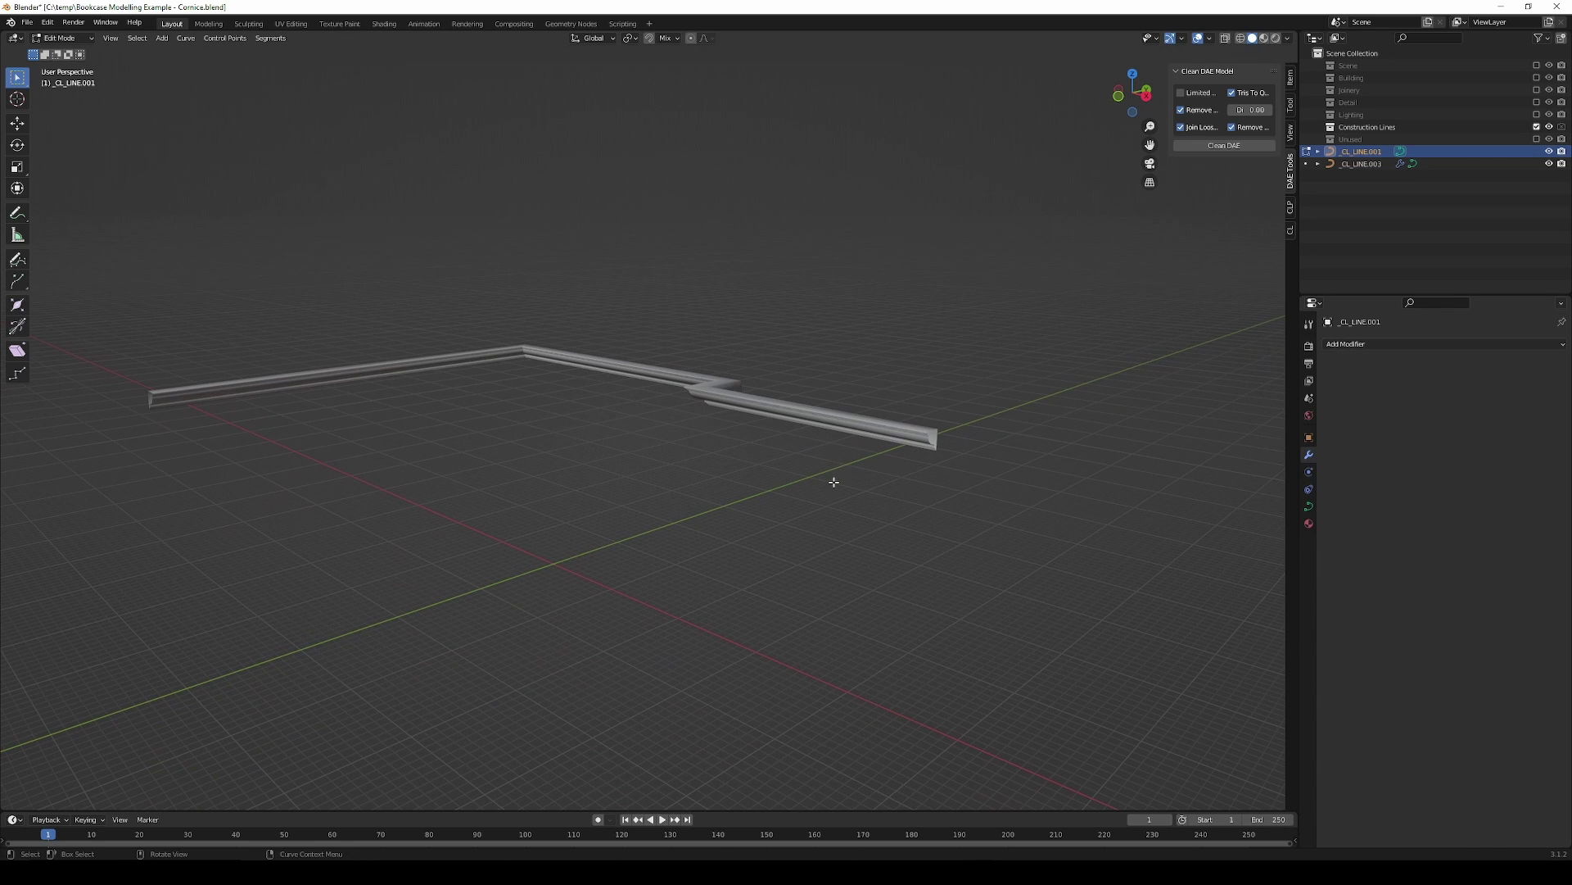
key(Tab)
click(894, 435)
scroll(927, 395, up, 2)
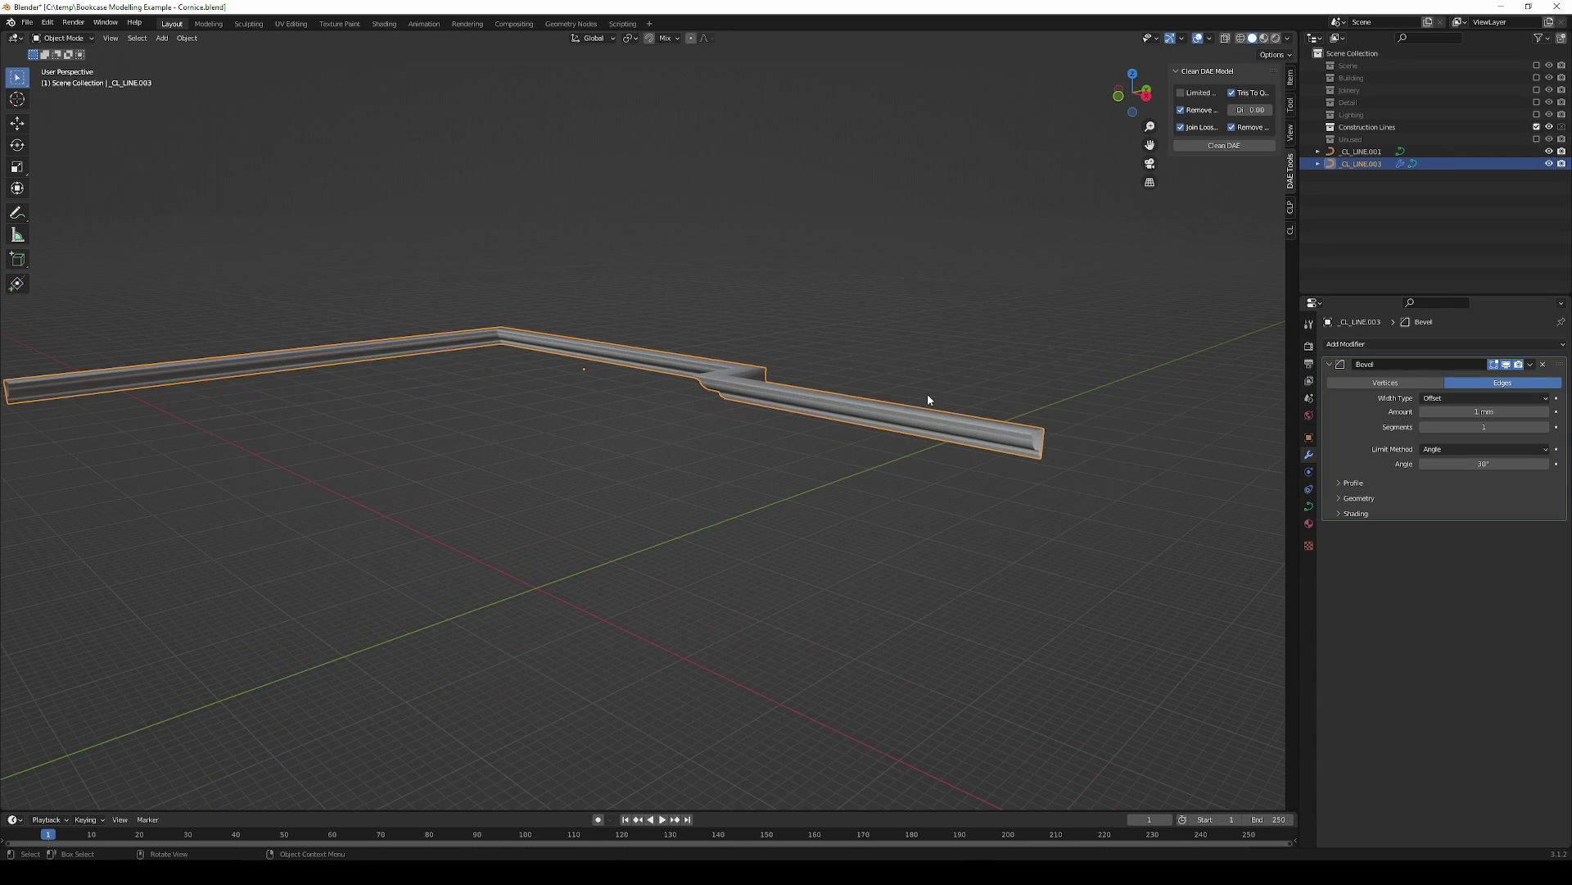
middle_drag(927, 394, 1021, 419)
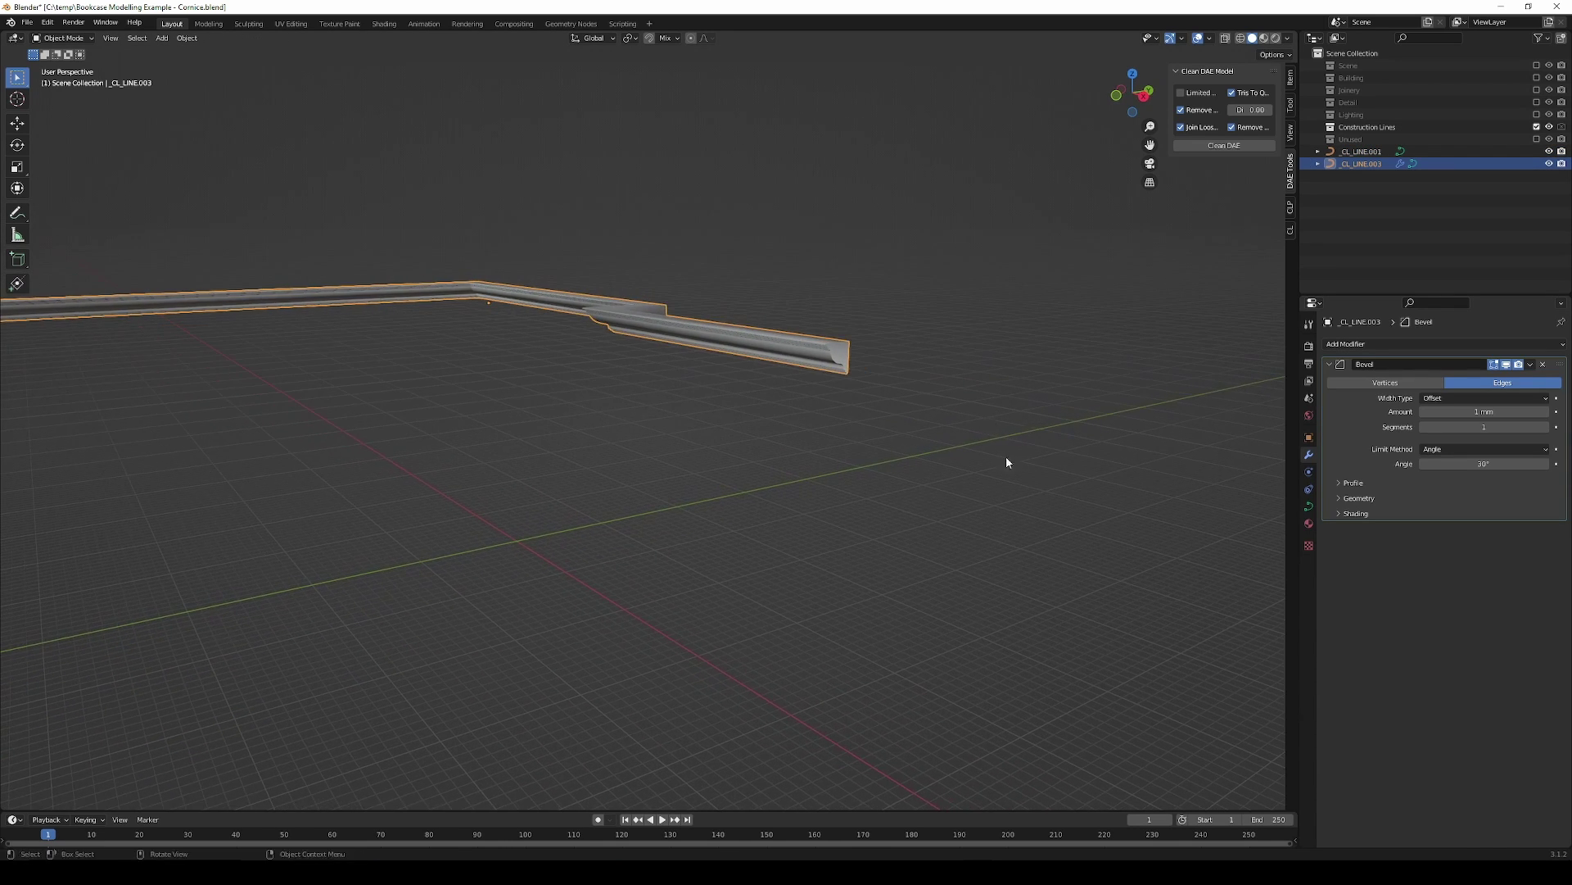
click(1309, 505)
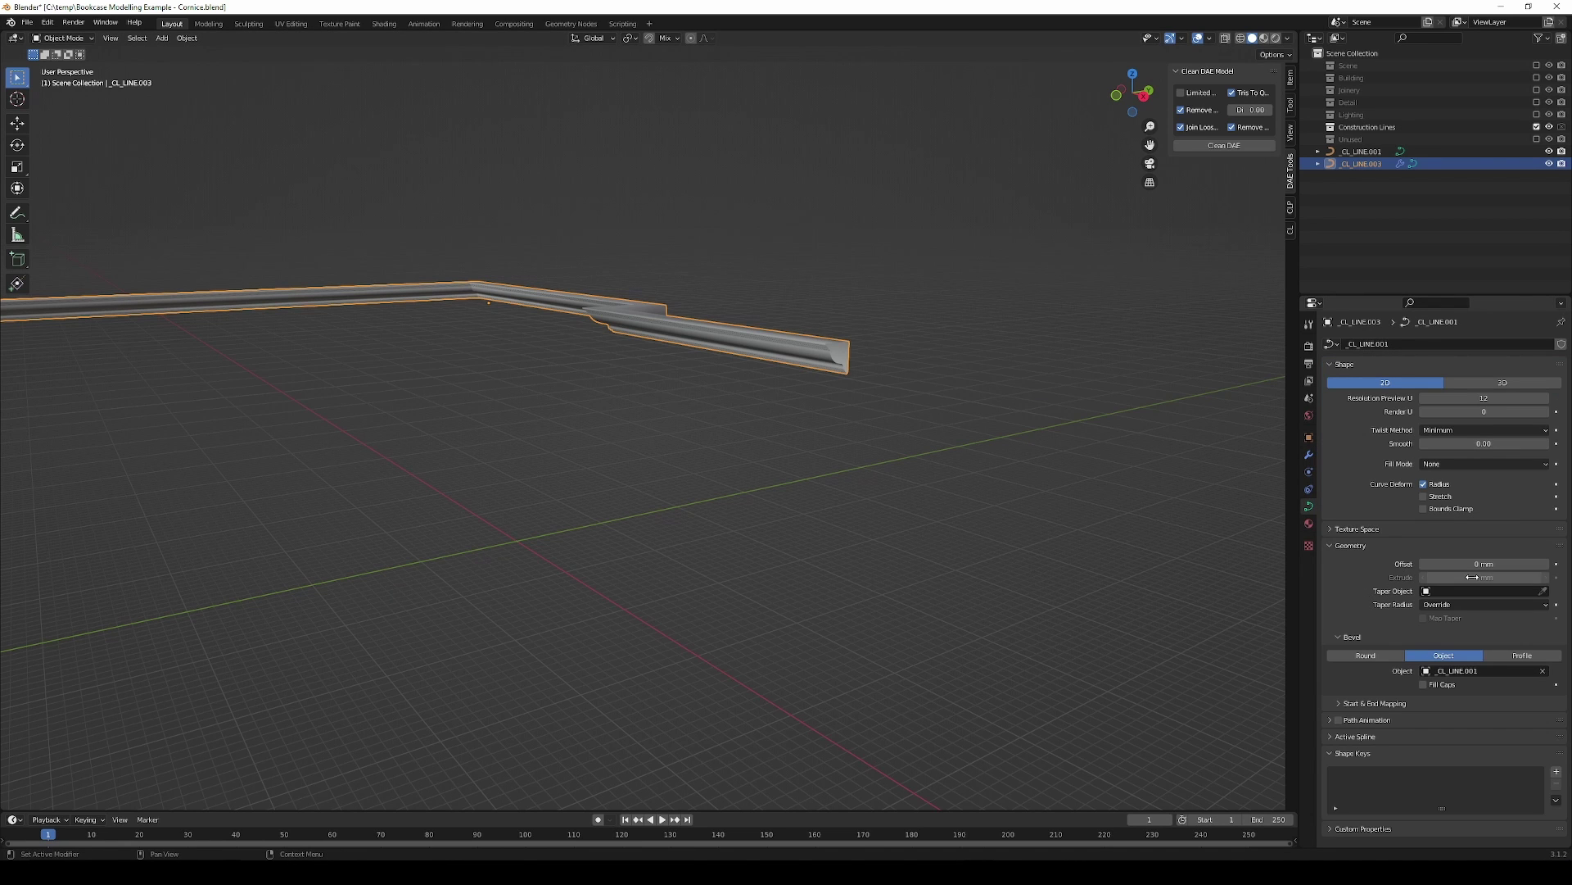
Step: Tick Fill Caps to cap the cornice ends, then untick it again
click(1423, 684)
scroll(854, 336, up, 3)
scroll(853, 336, down, 1)
scroll(870, 357, up, 3)
scroll(870, 357, down, 3)
scroll(870, 357, down, 1)
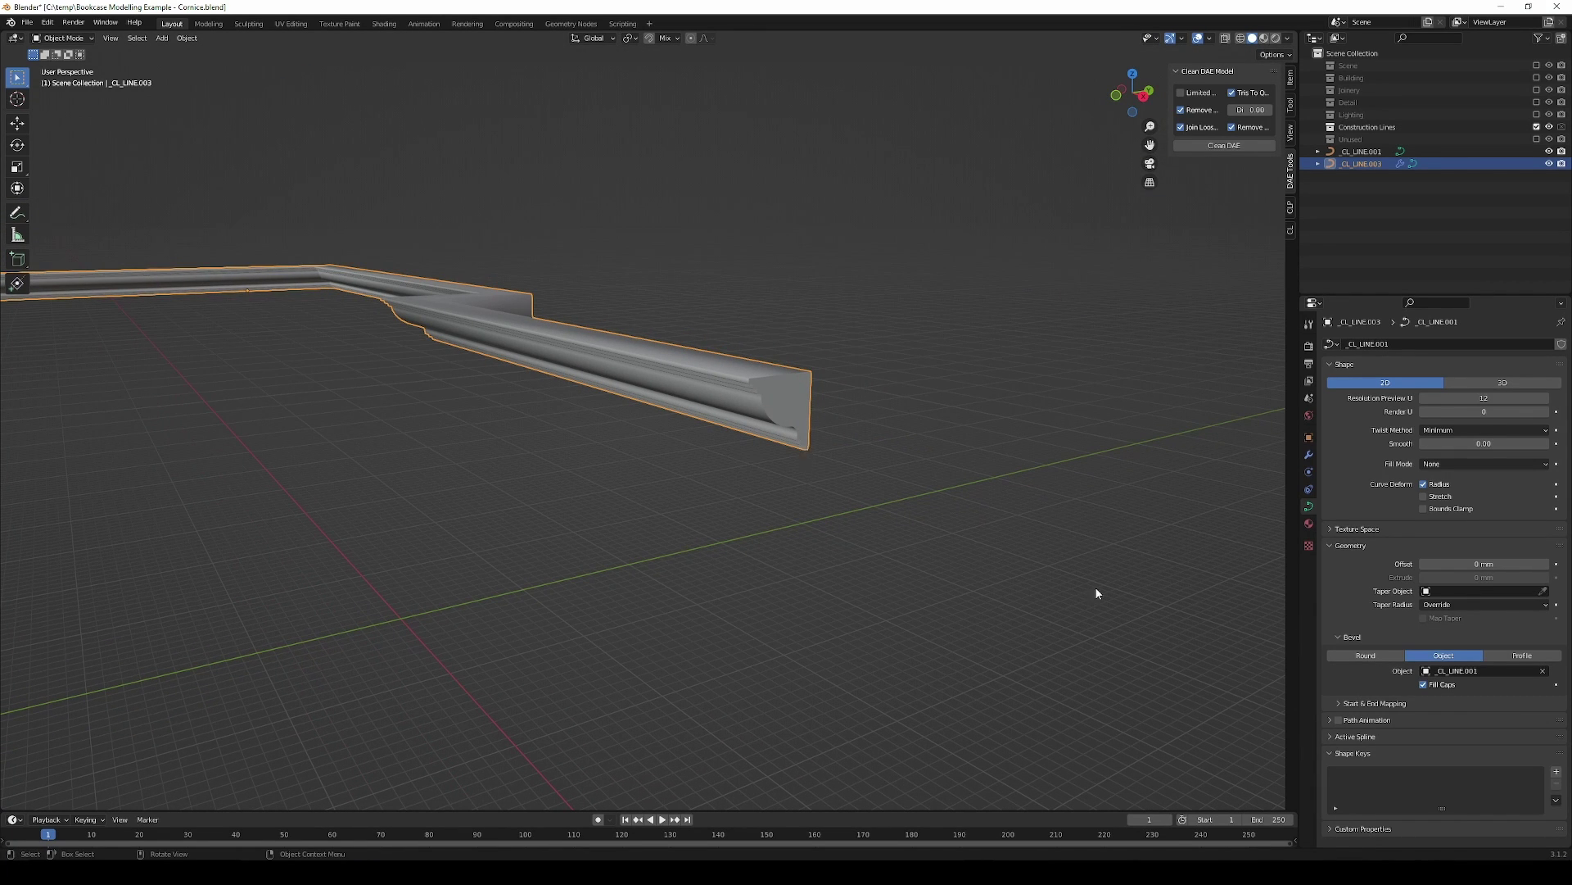
click(1423, 685)
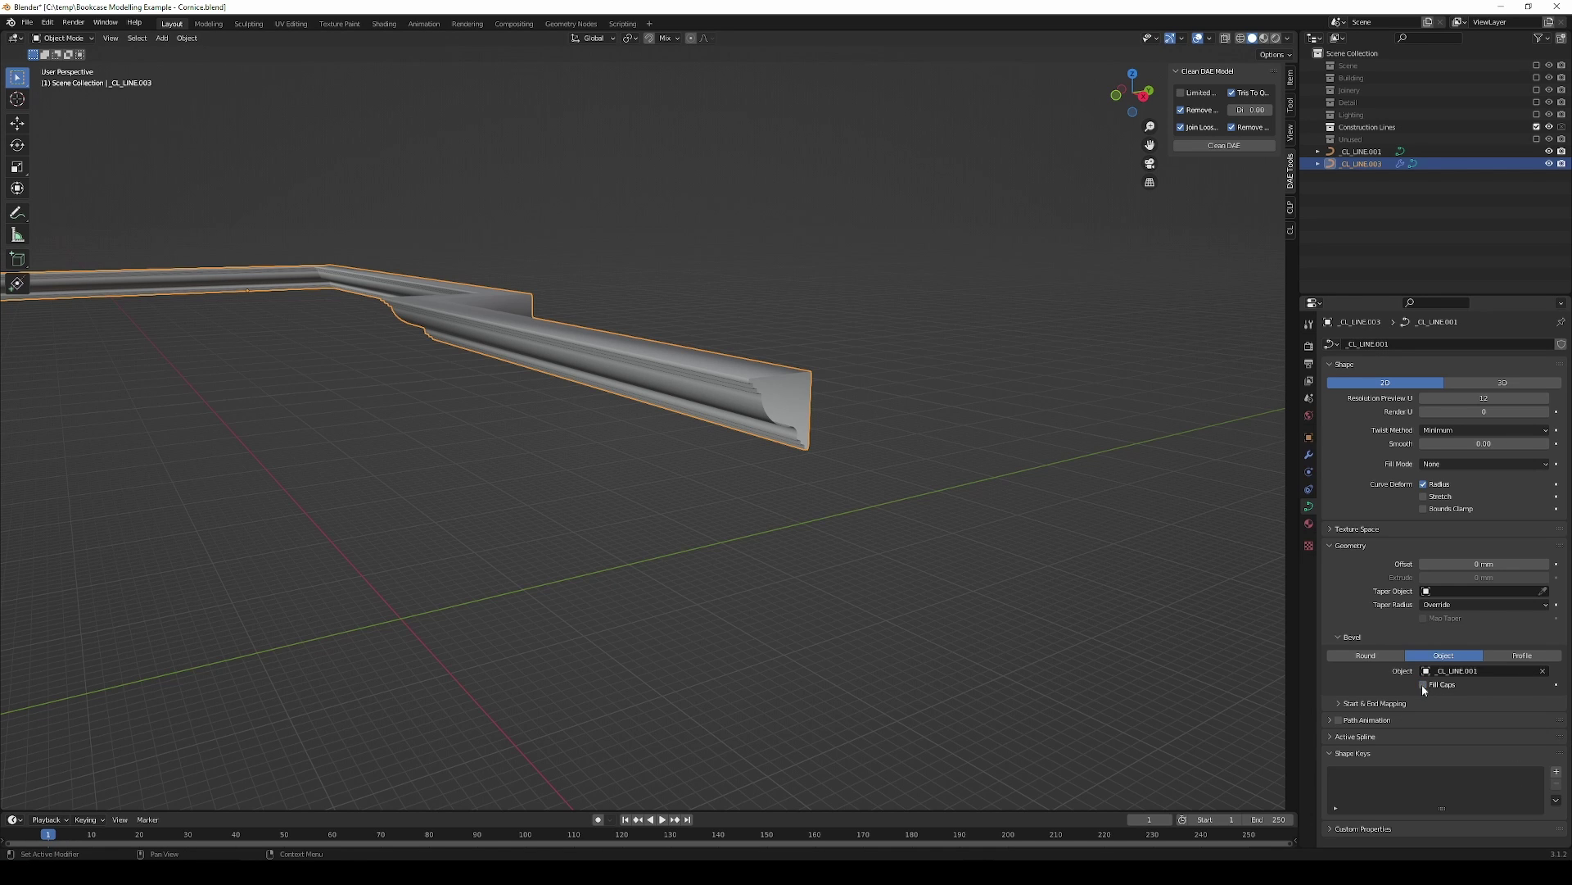
middle_drag(831, 414, 773, 459)
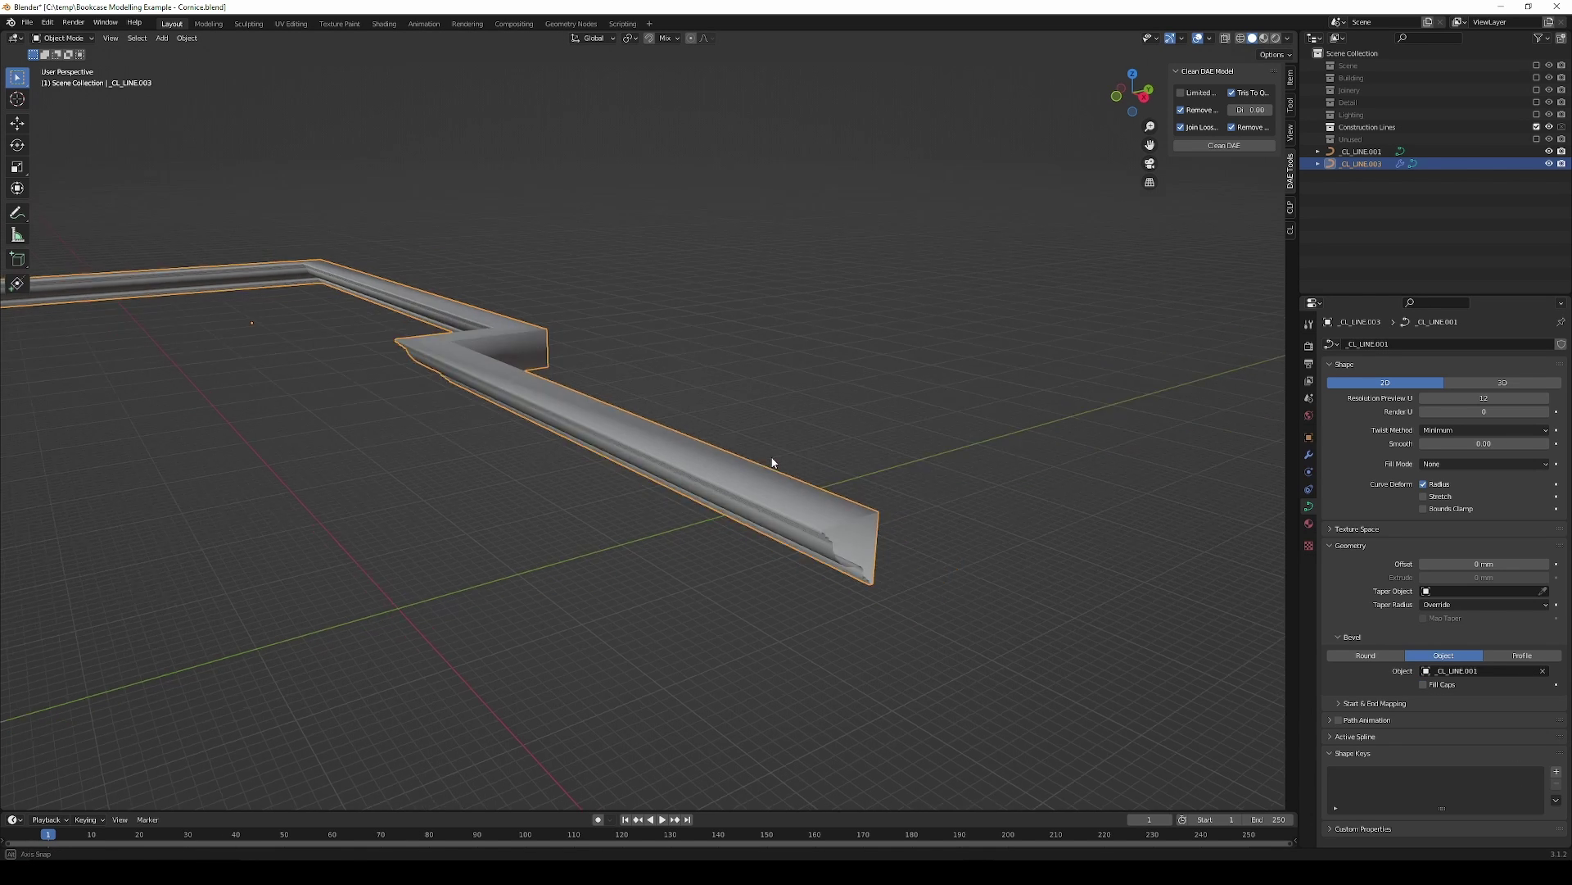
Step: In Edit Mode, deselect all and move the path's end point to a new position
key(Tab)
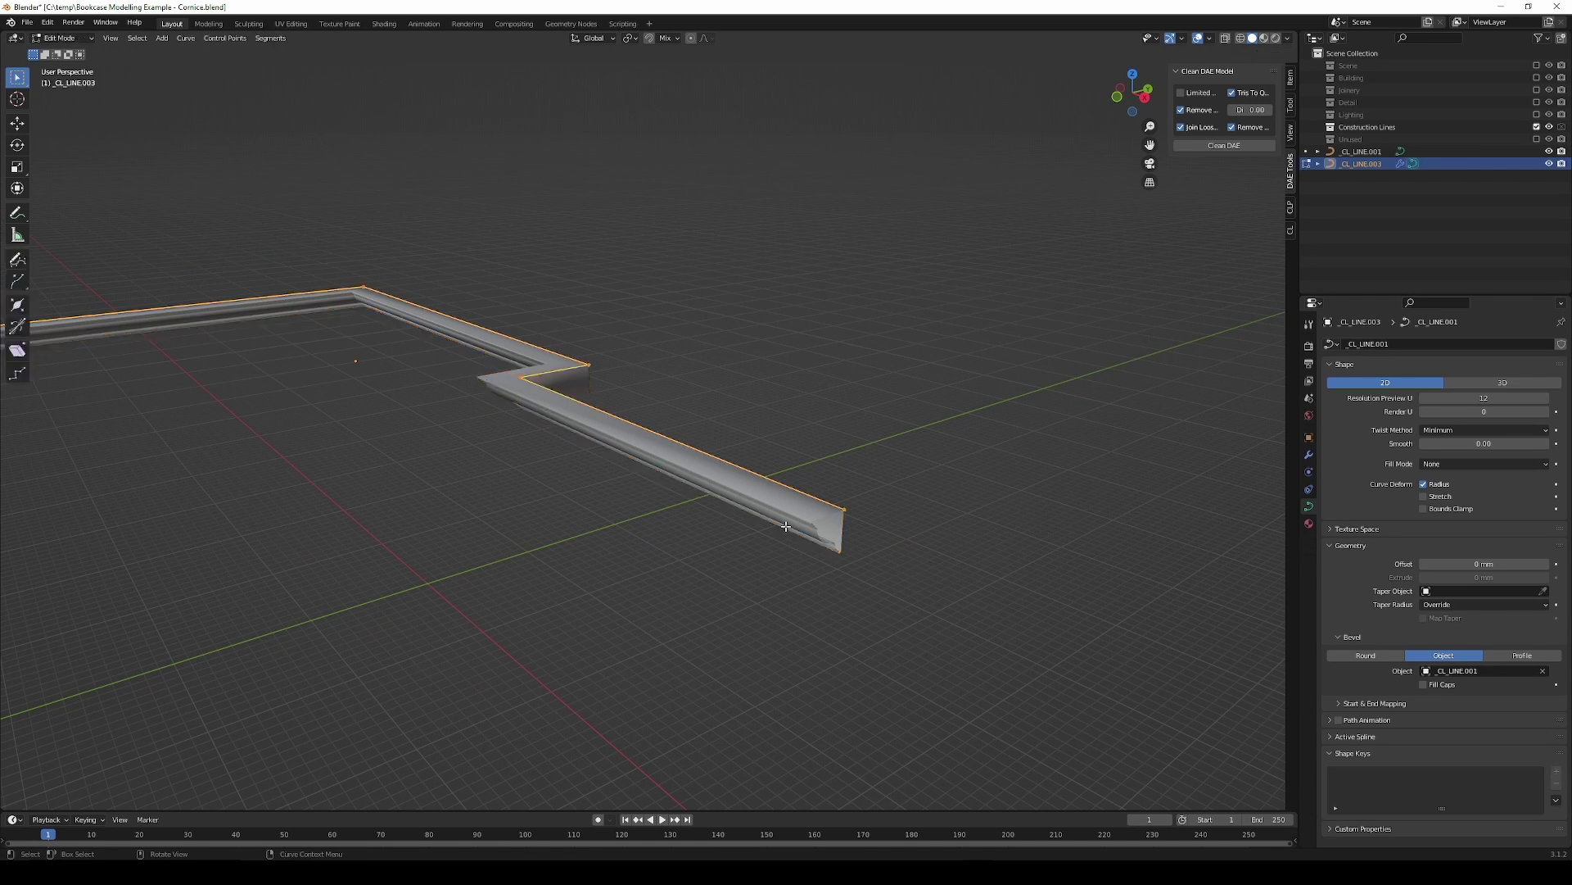
middle_drag(786, 526, 910, 588)
middle_drag(442, 252, 219, 359)
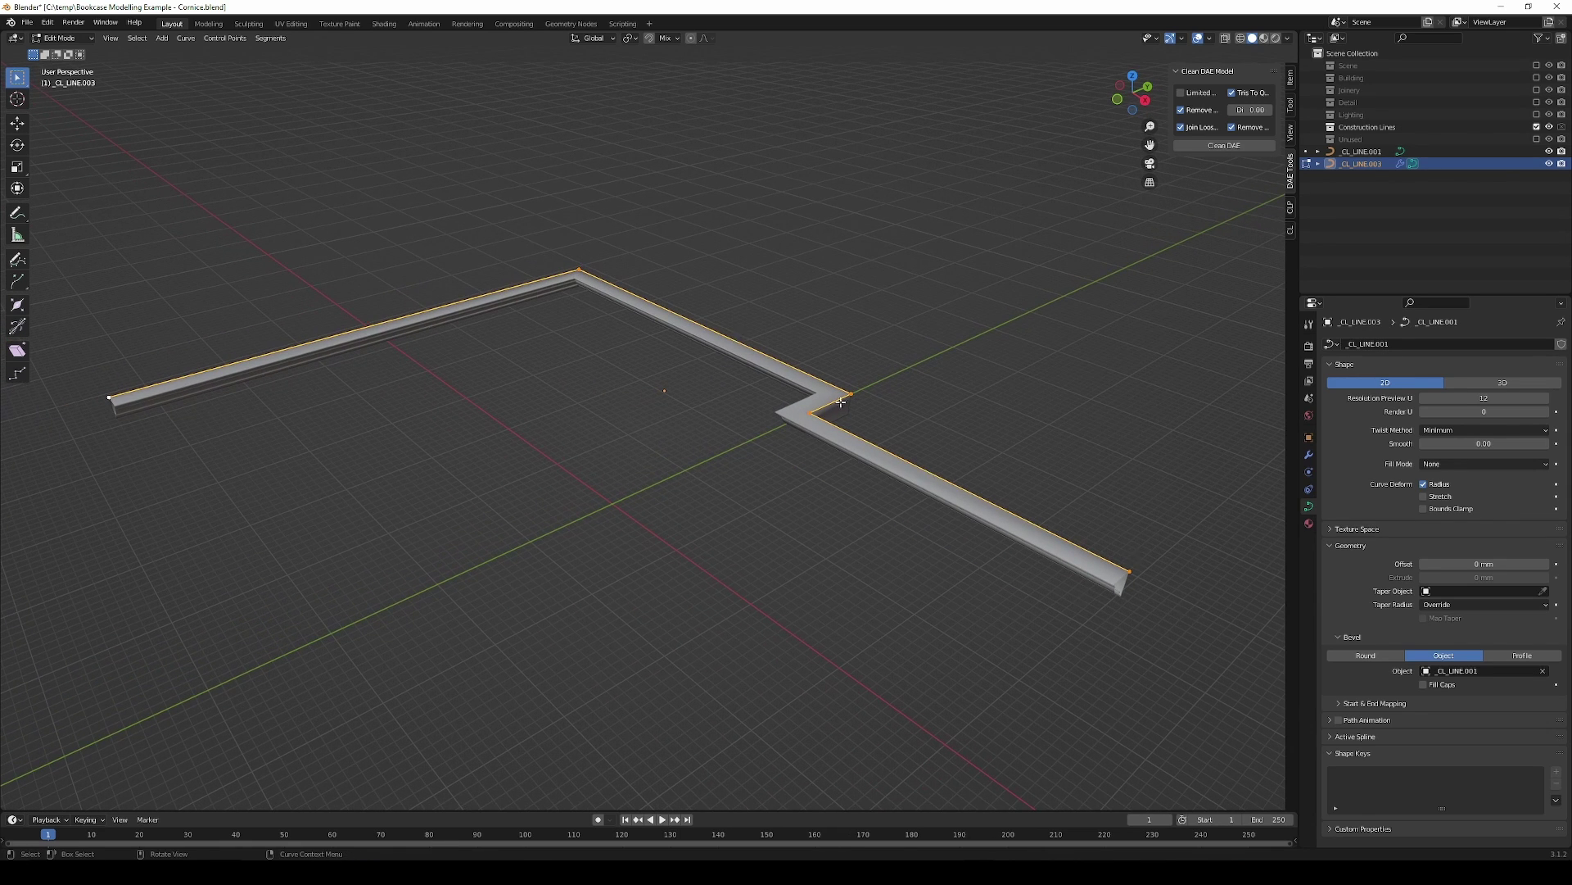
mouse_move(904, 436)
middle_down()
mouse_move(941, 537)
mouse_move(892, 527)
middle_up()
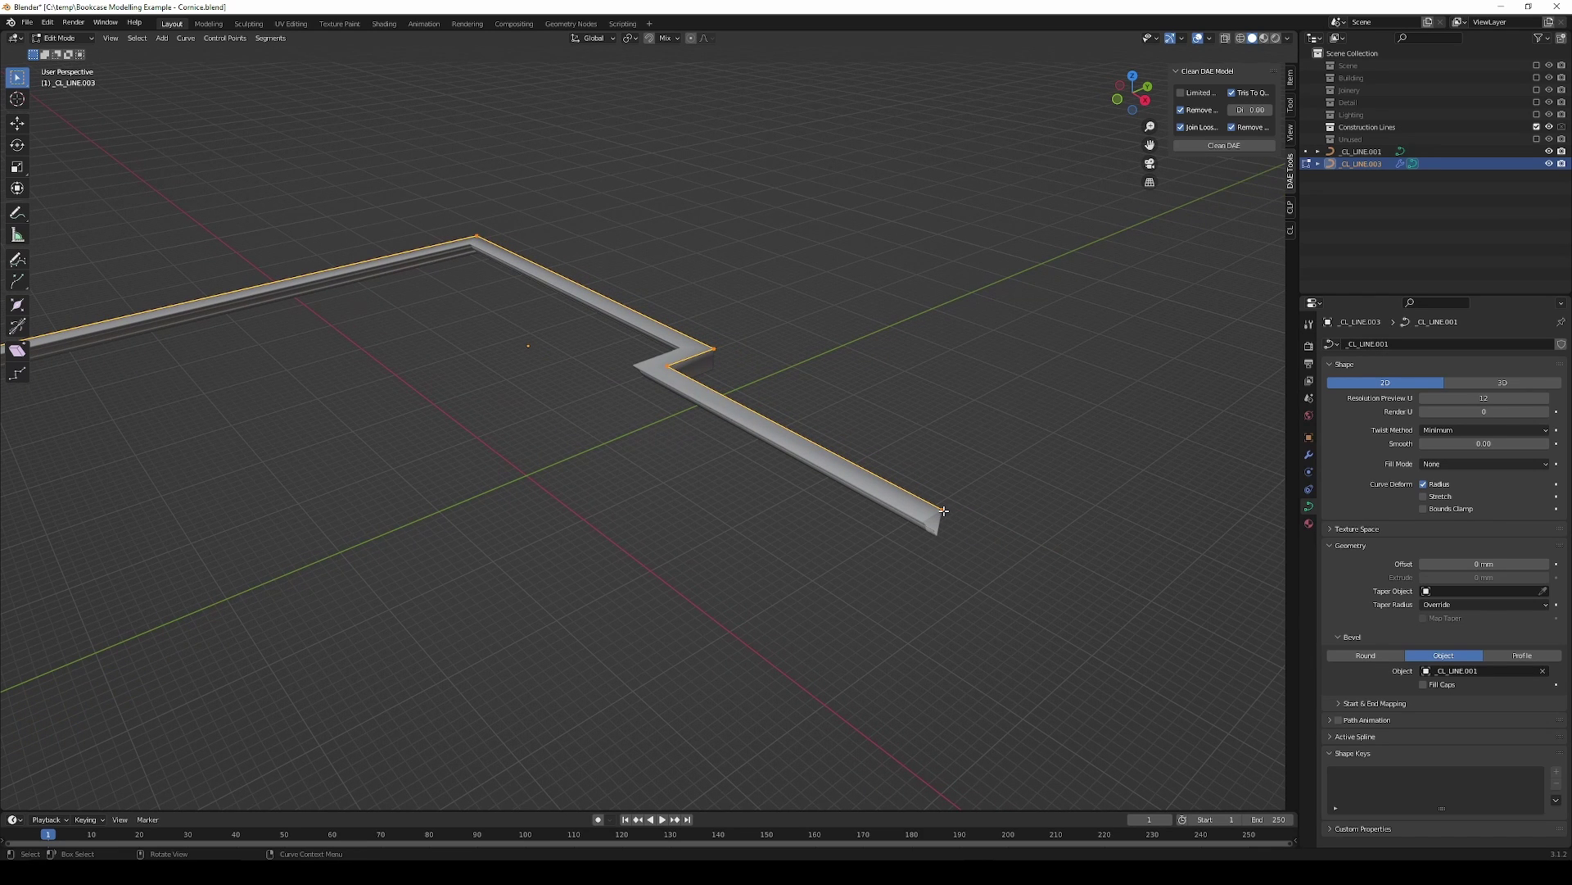
key(alt+a)
key(g)
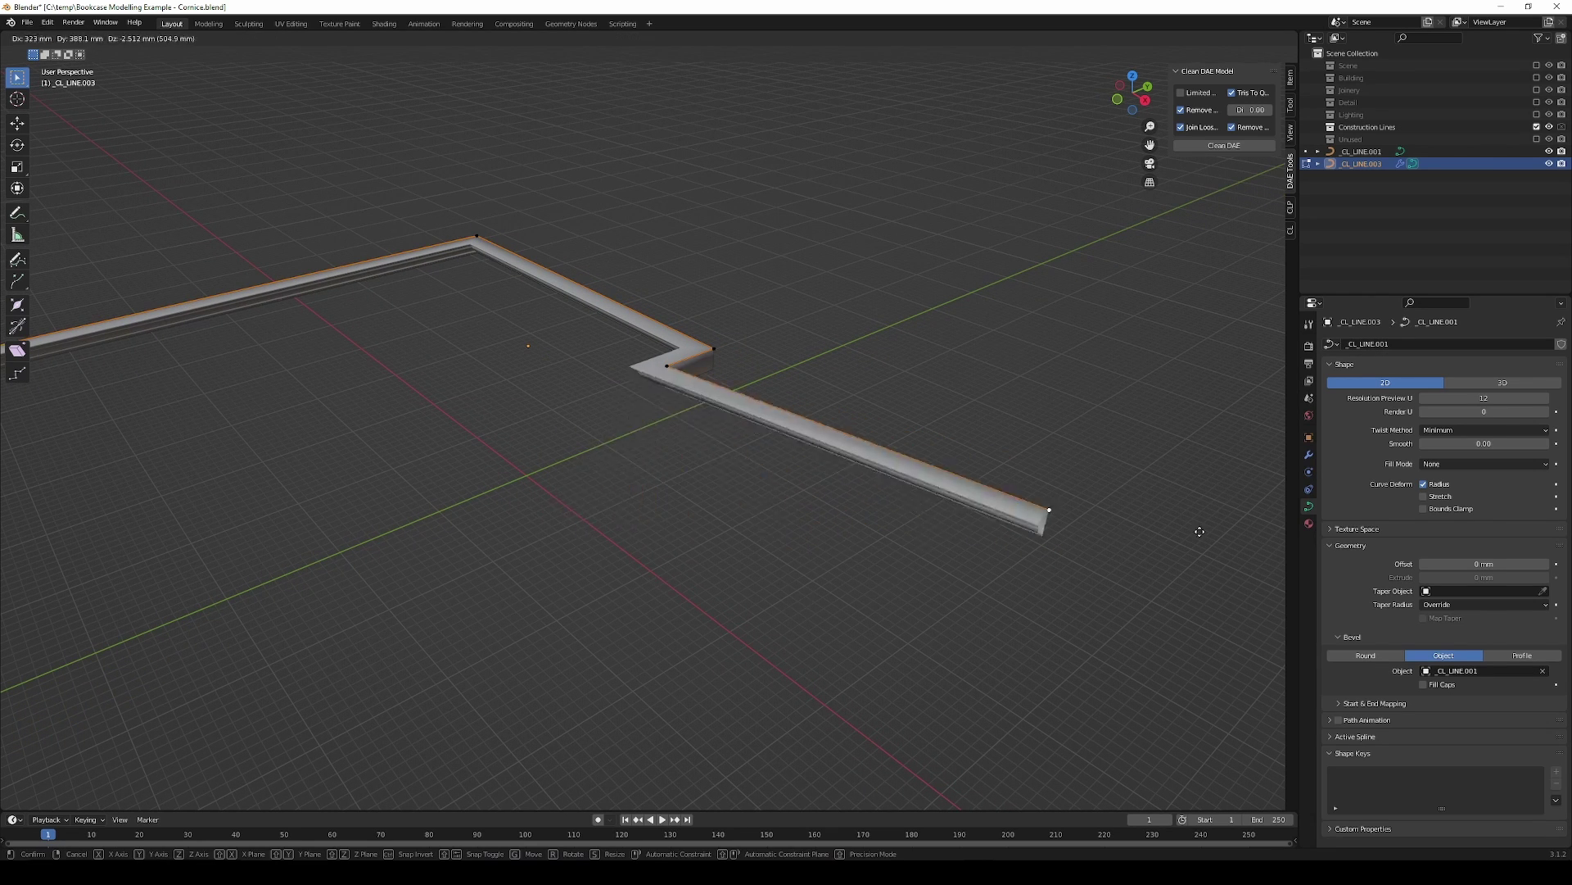
click(830, 573)
scroll(871, 562, down, 2)
middle_drag(878, 554, 885, 576)
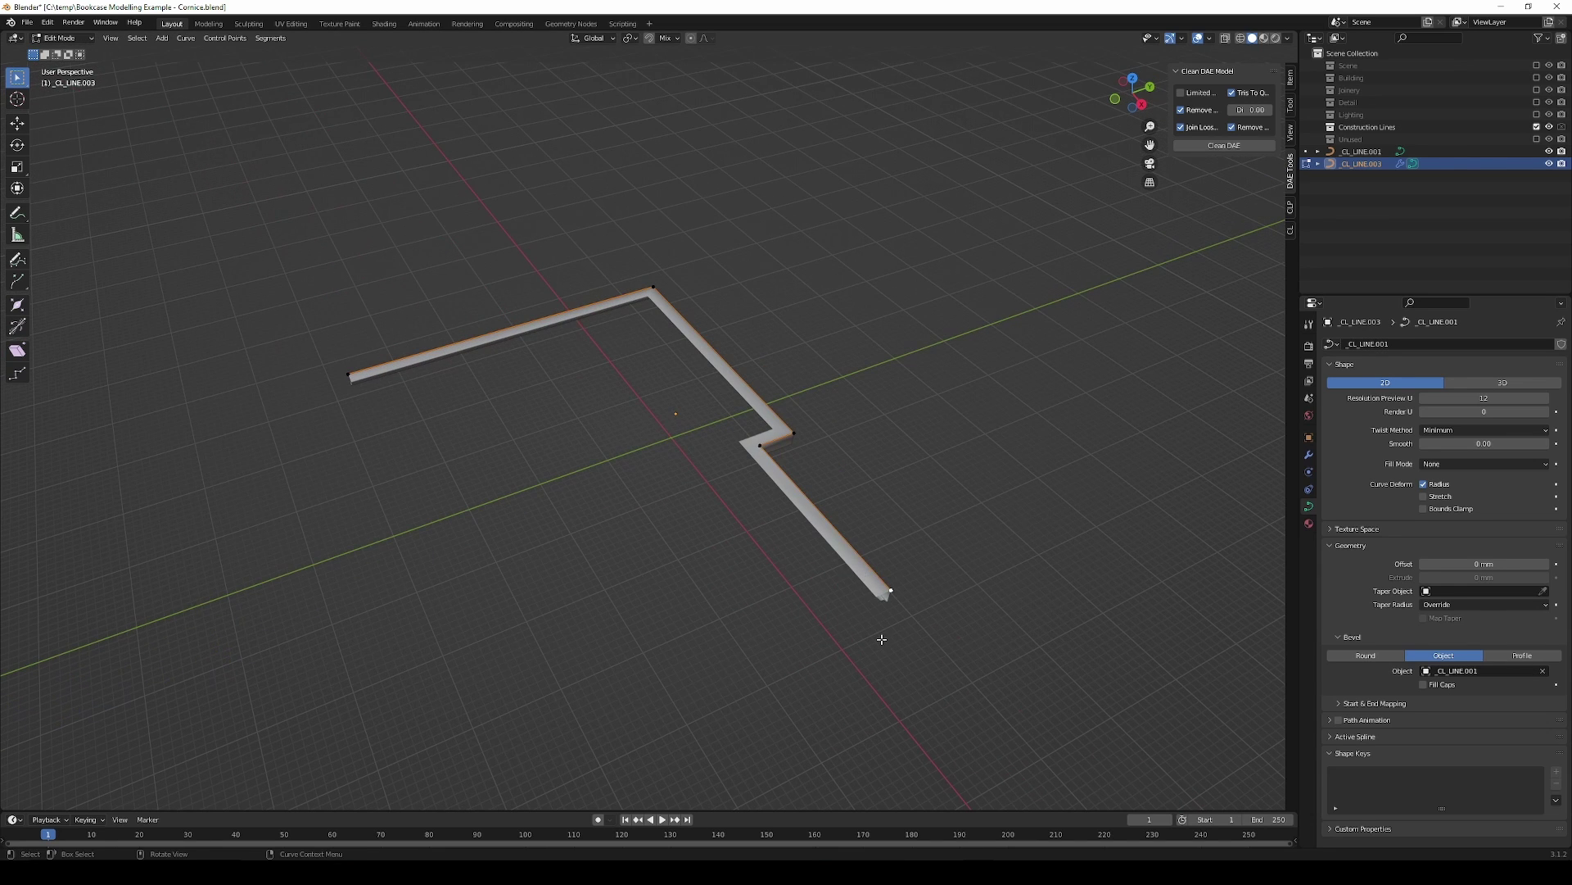
Step: Extrude a new straight segment from the end point along the Y axis
key(e)
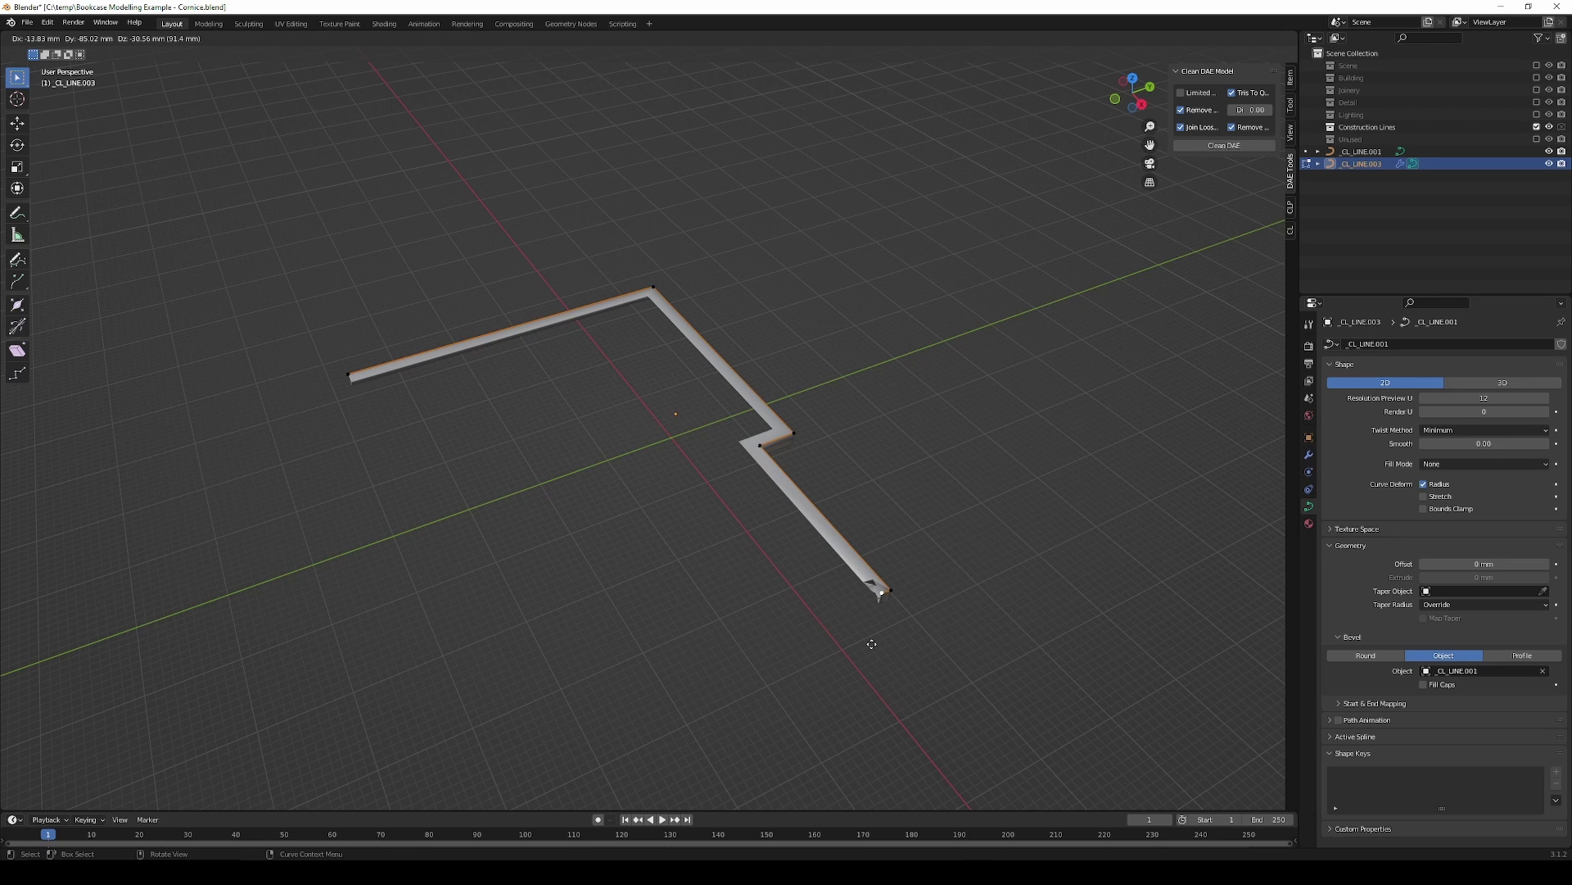
key(y)
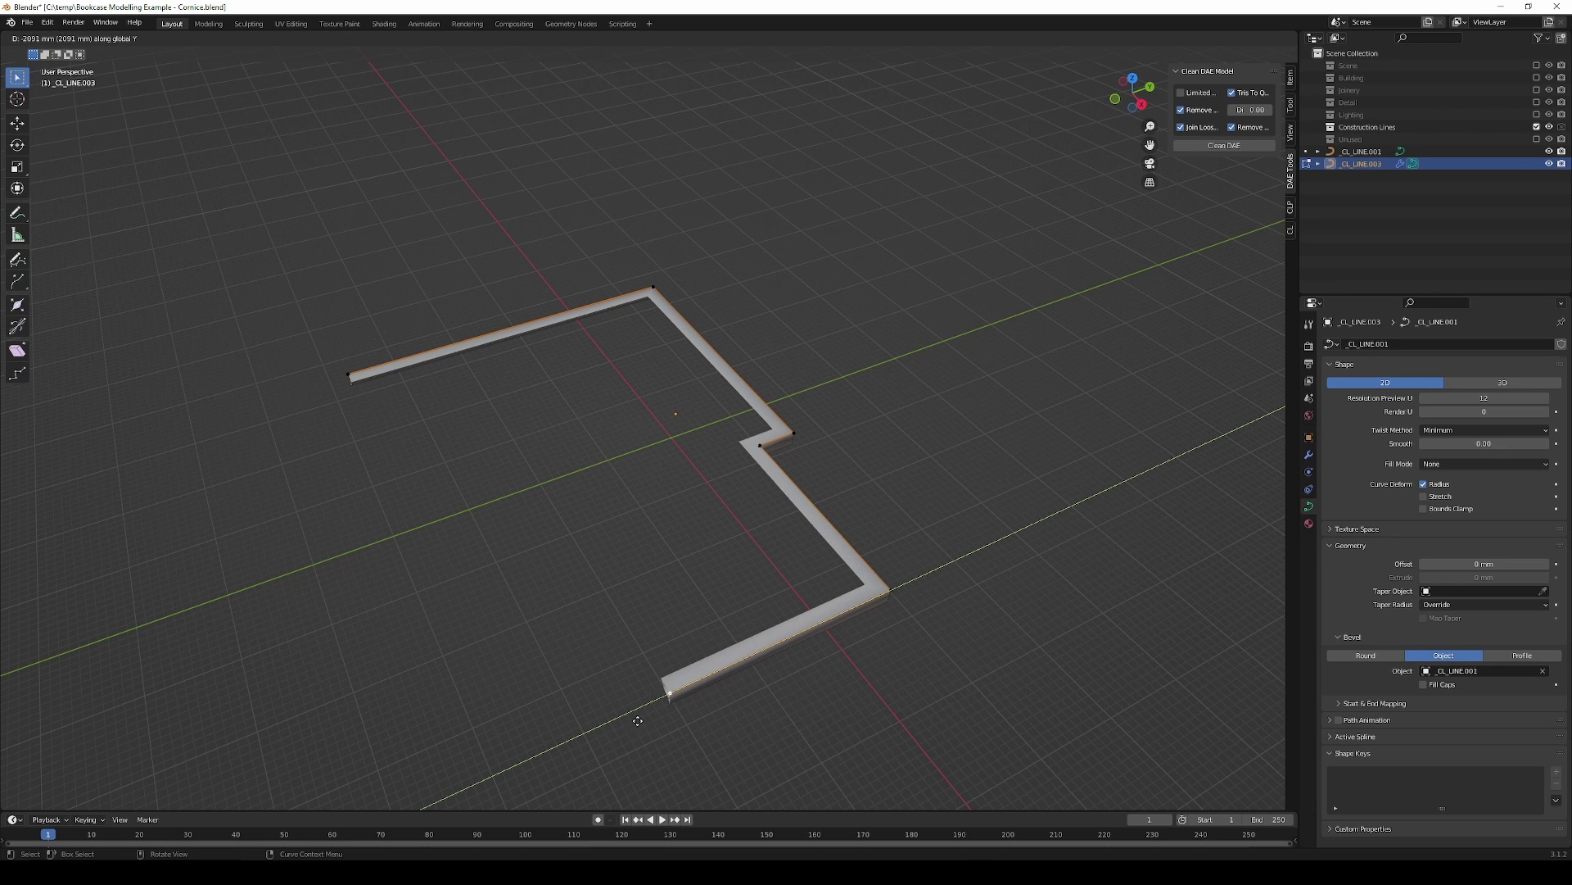
click(348, 380)
middle_drag(685, 573, 710, 562)
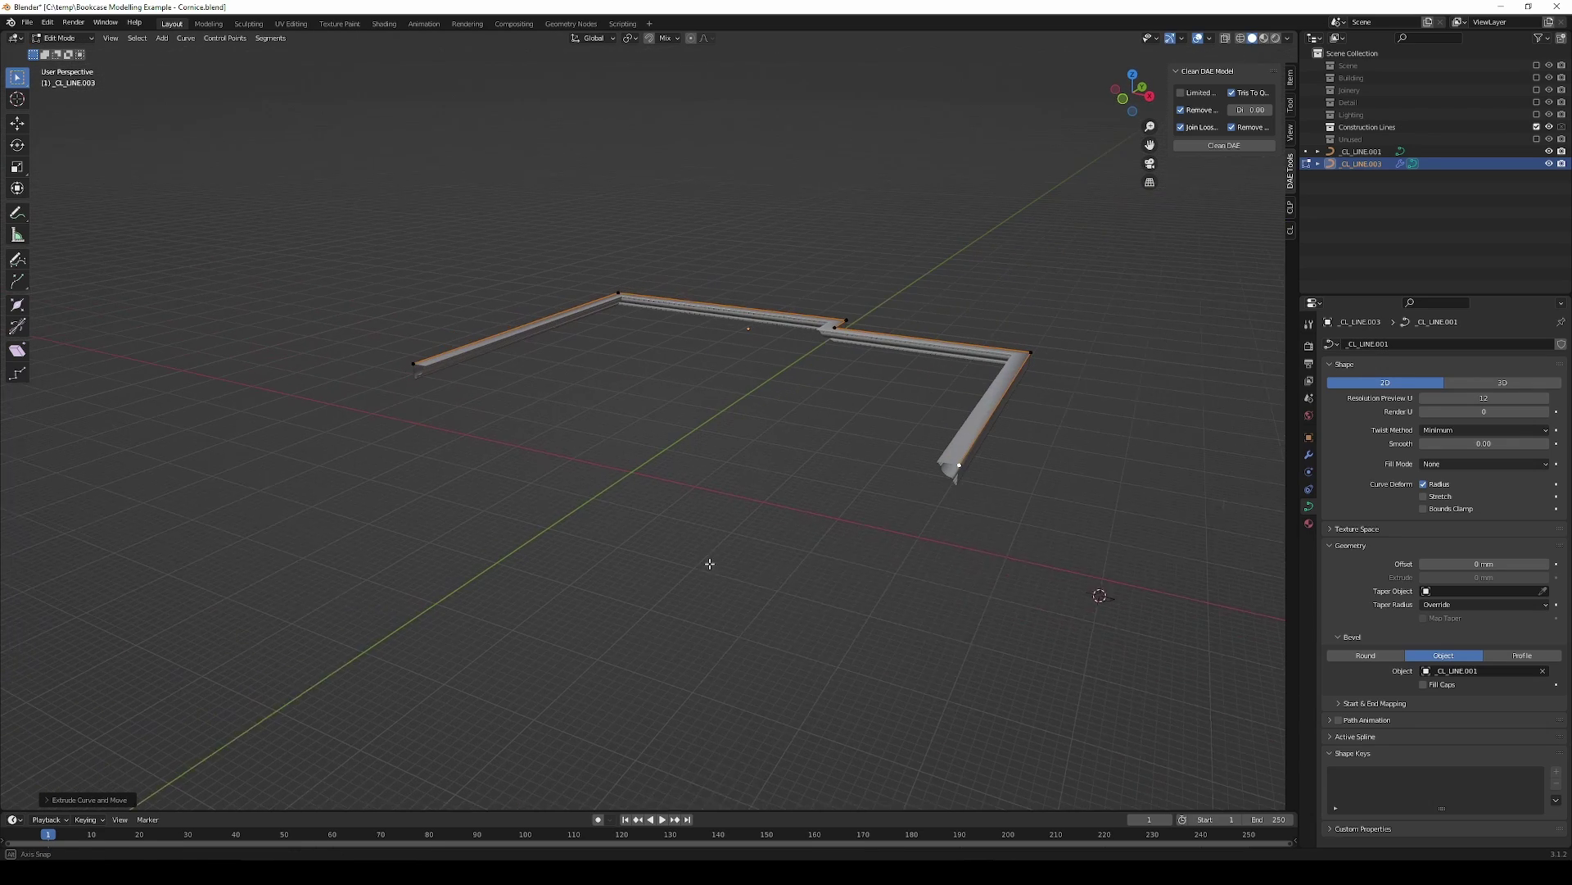
mouse_move(647, 404)
middle_down()
mouse_move(655, 426)
mouse_move(552, 431)
mouse_move(773, 467)
mouse_move(704, 501)
mouse_move(983, 418)
middle_up()
scroll(1059, 366, up, 2)
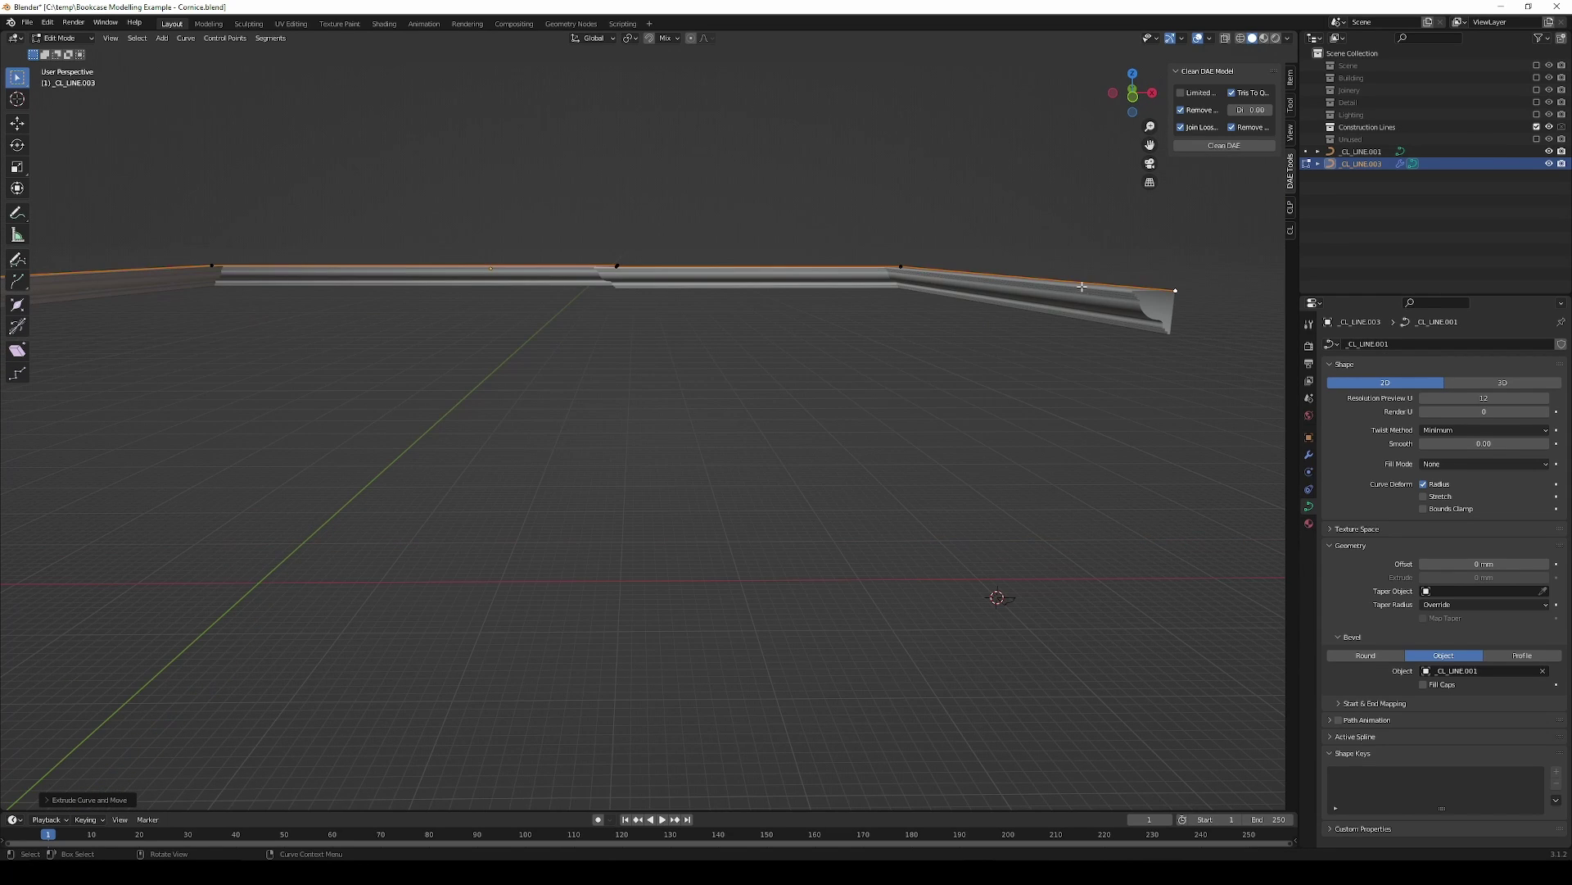
Step: Show the Building collection and hide the room's top to see inside
middle_drag(1079, 287, 1073, 385)
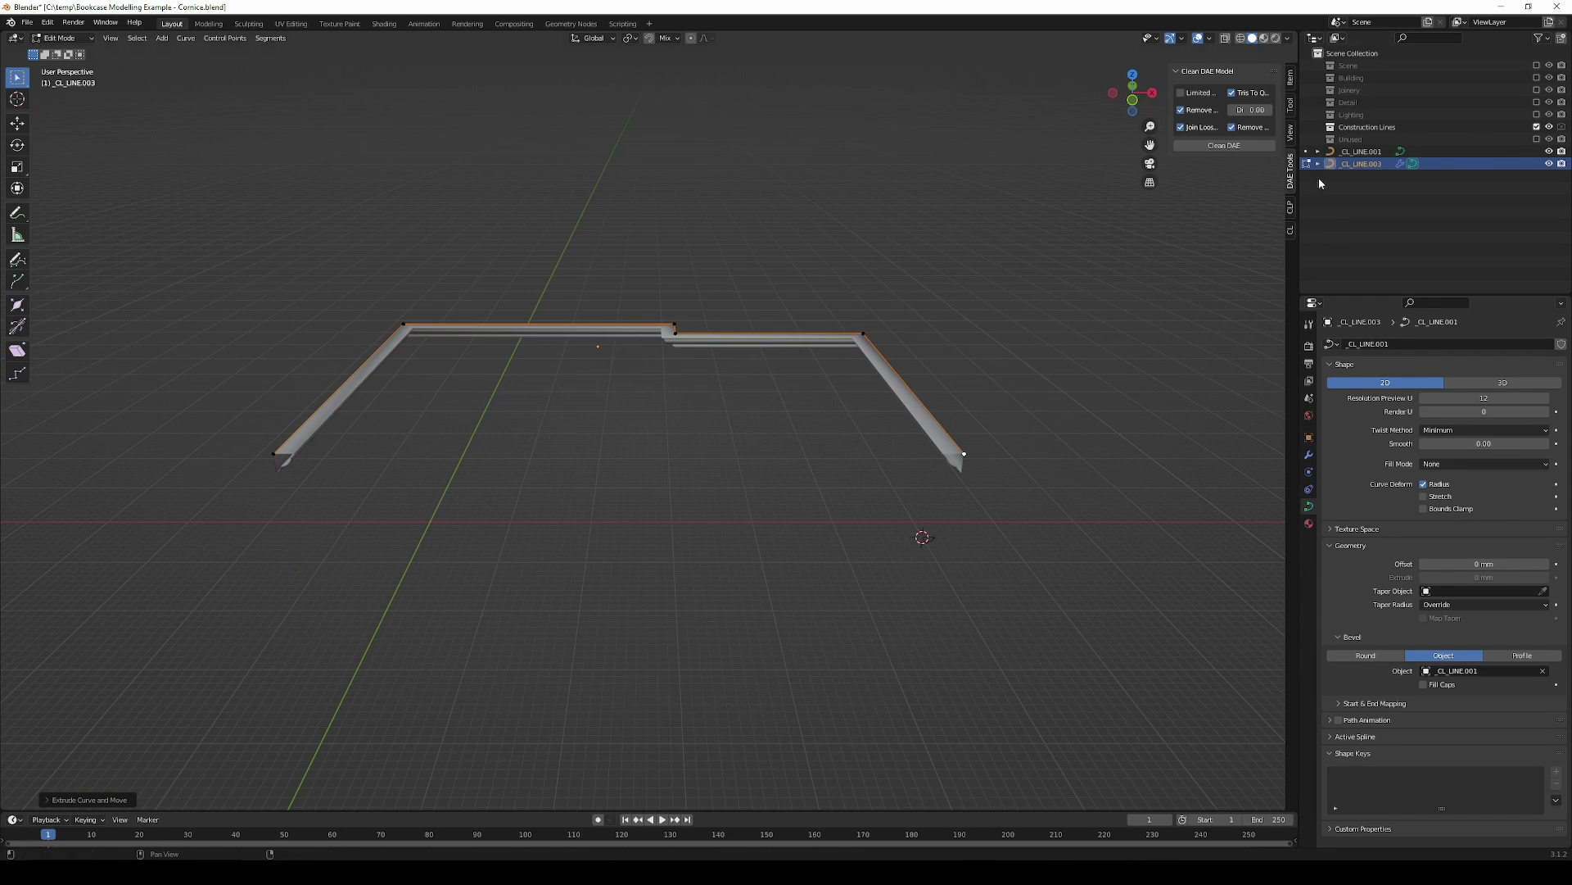
click(1537, 78)
middle_drag(639, 459, 649, 552)
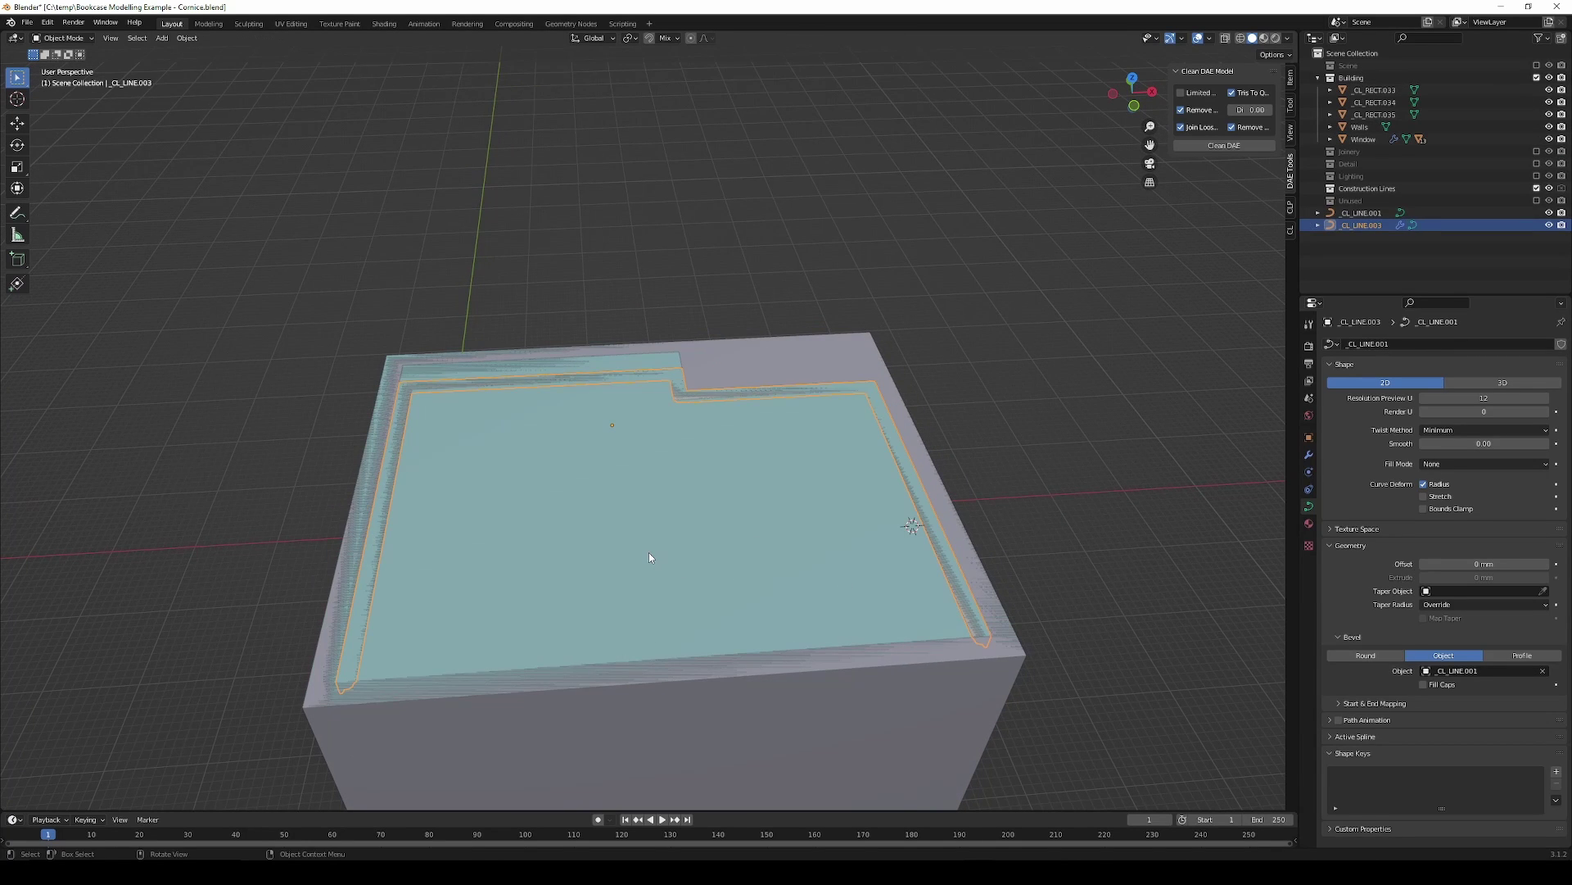
click(649, 552)
key(h)
mouse_move(827, 658)
shift+middle_down()
mouse_move(837, 553)
mouse_move(939, 513)
shift+middle_up()
Step: Extrude CL_LINE.003 along the X axis to the left corner
click(961, 505)
key(Tab)
scroll(1068, 585, up, 2)
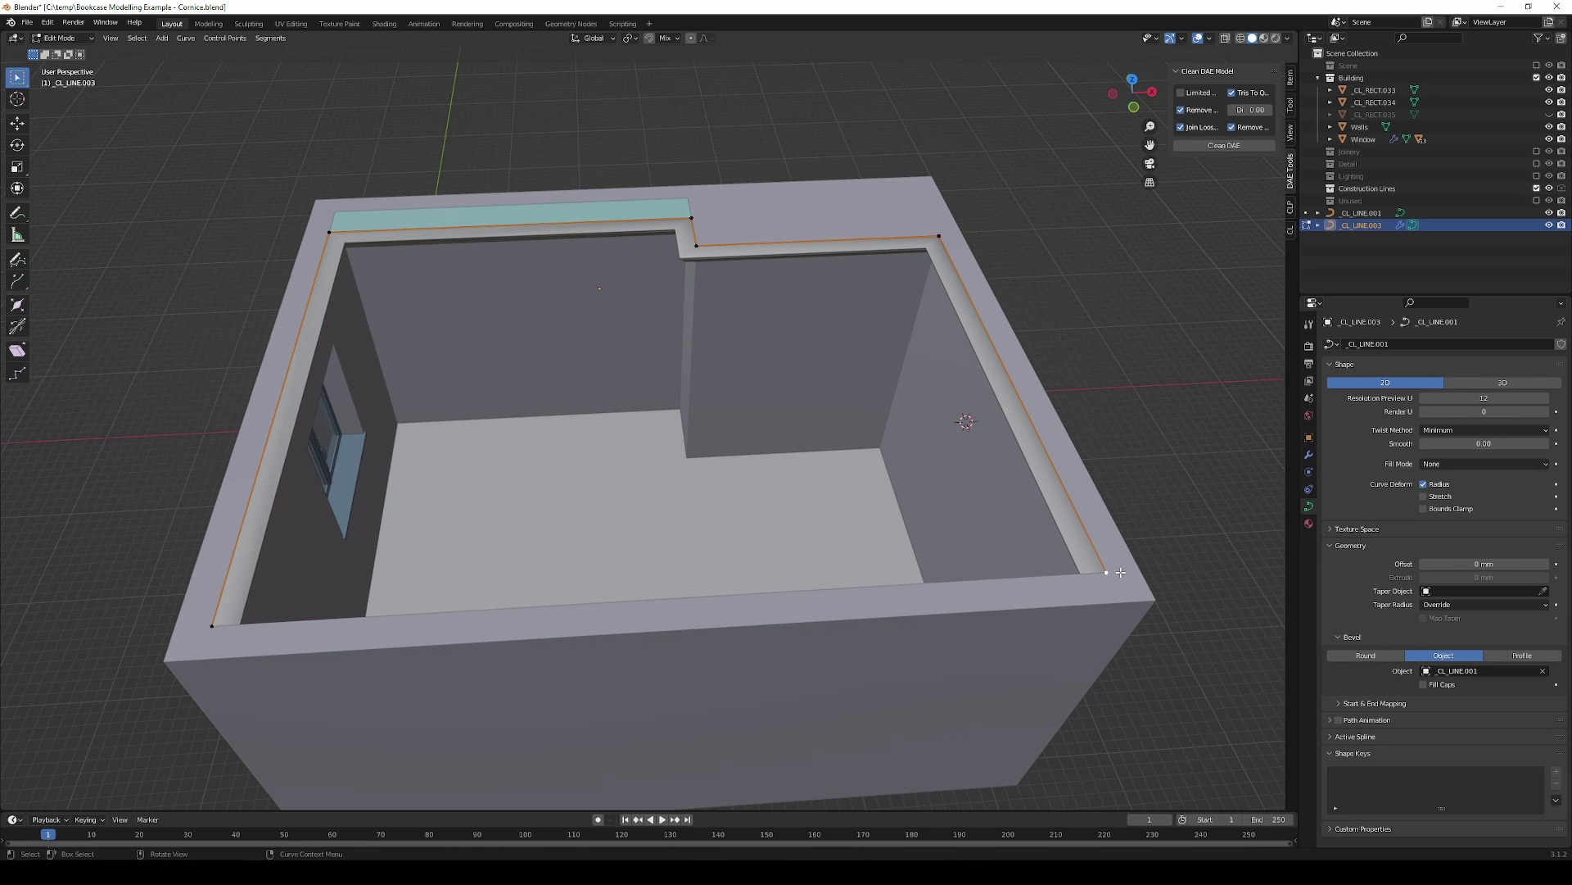
key(e)
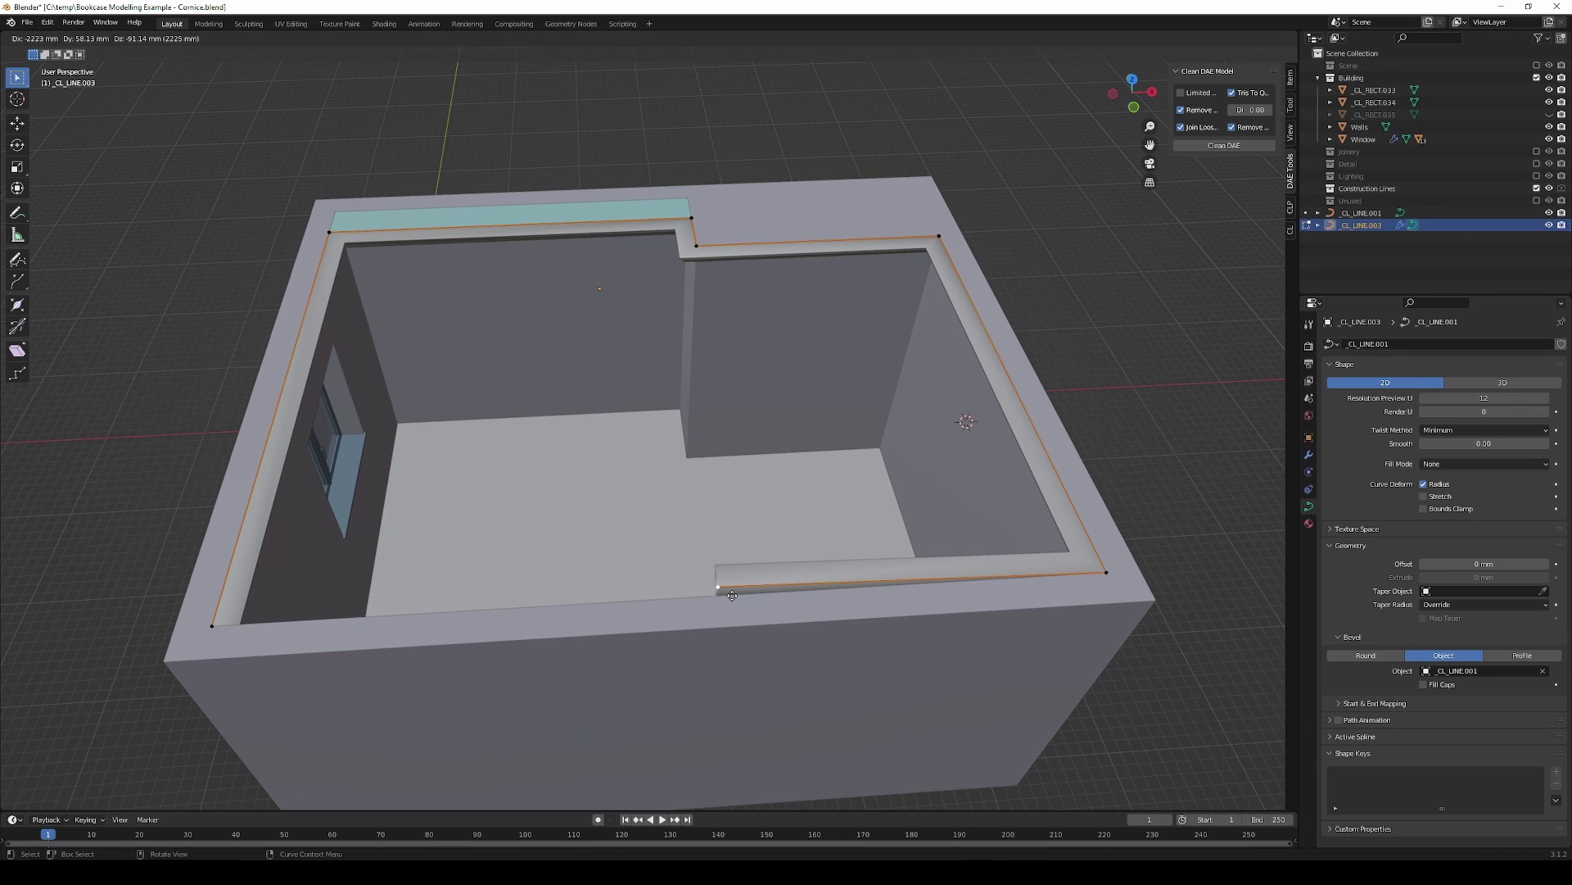
key(x)
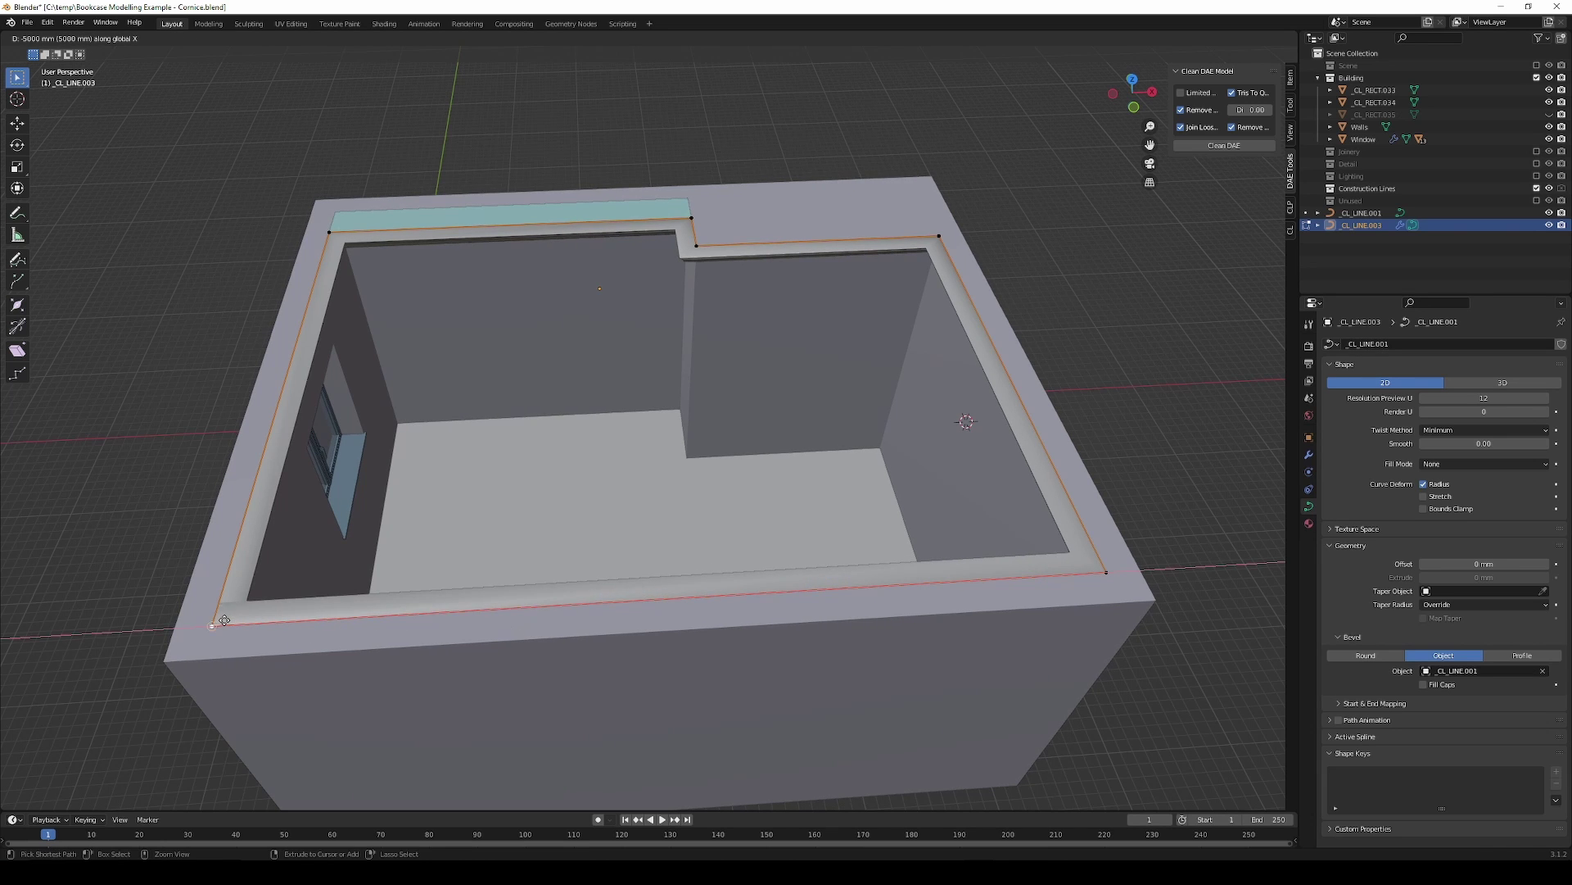
click(215, 620)
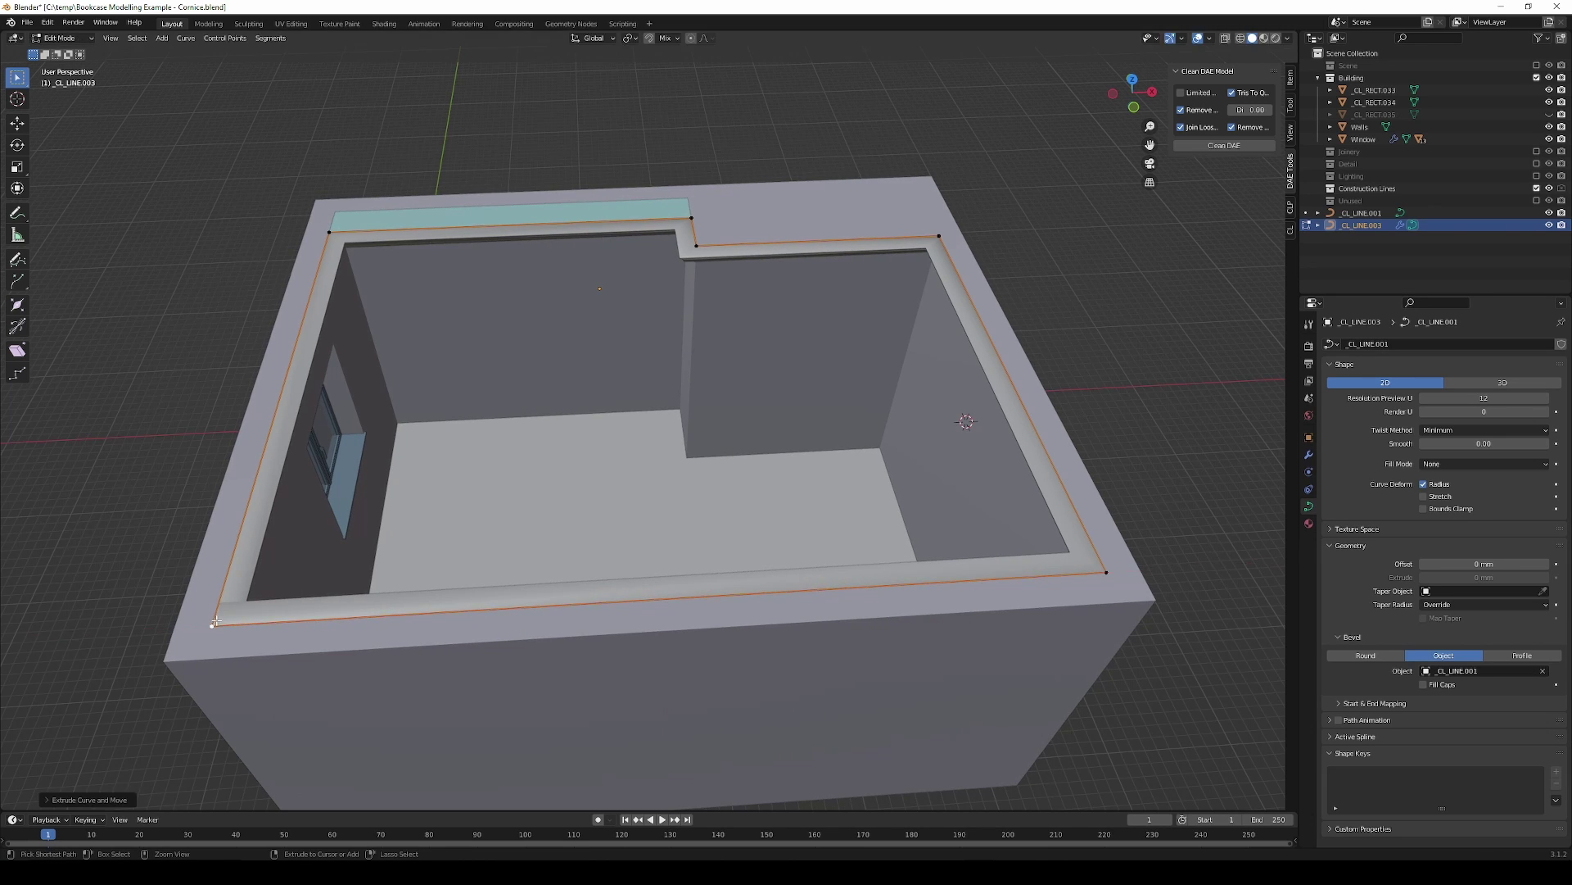
key(Tab)
Step: In Edit Mode, select the two points of one straight path edge
mouse_move(215, 620)
middle_down()
mouse_move(588, 324)
mouse_move(561, 432)
mouse_move(702, 435)
middle_up()
scroll(588, 426, down, 3)
scroll(832, 428, up, 3)
scroll(727, 446, up, 2)
scroll(729, 451, up, 1)
scroll(737, 492, down, 3)
scroll(750, 562, down, 2)
mouse_move(847, 596)
middle_down()
mouse_move(769, 550)
mouse_move(507, 464)
middle_up()
key(Tab)
middle_drag(761, 507, 682, 608)
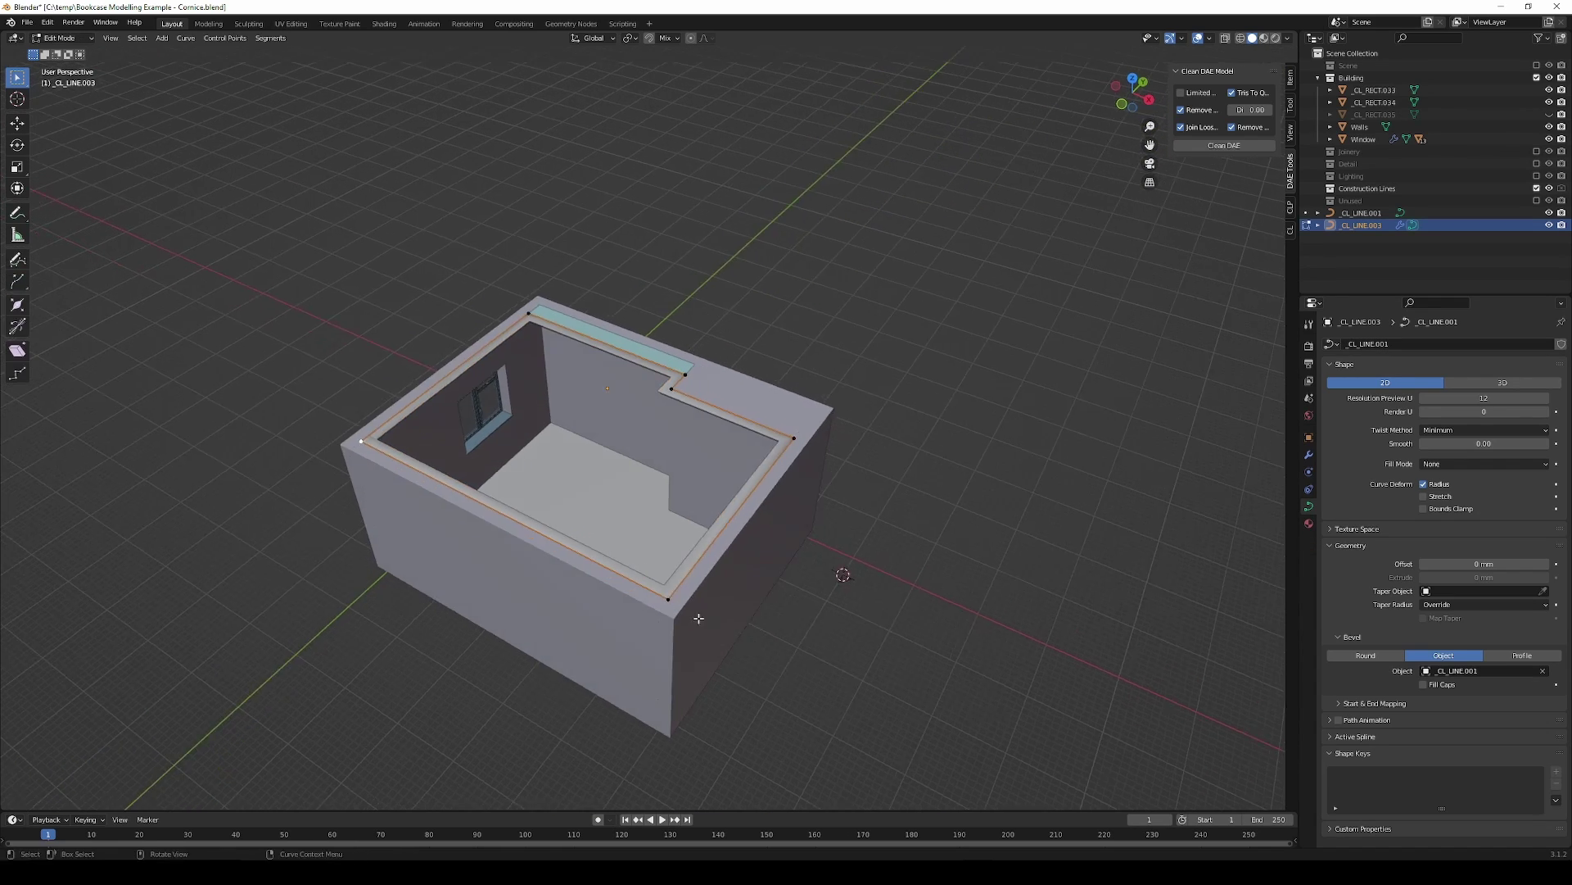
shift+click(794, 438)
middle_drag(782, 483, 714, 478)
Step: Subdivide the edge to add a midpoint, leave it in place, and return to Object Mode
right_click(715, 478)
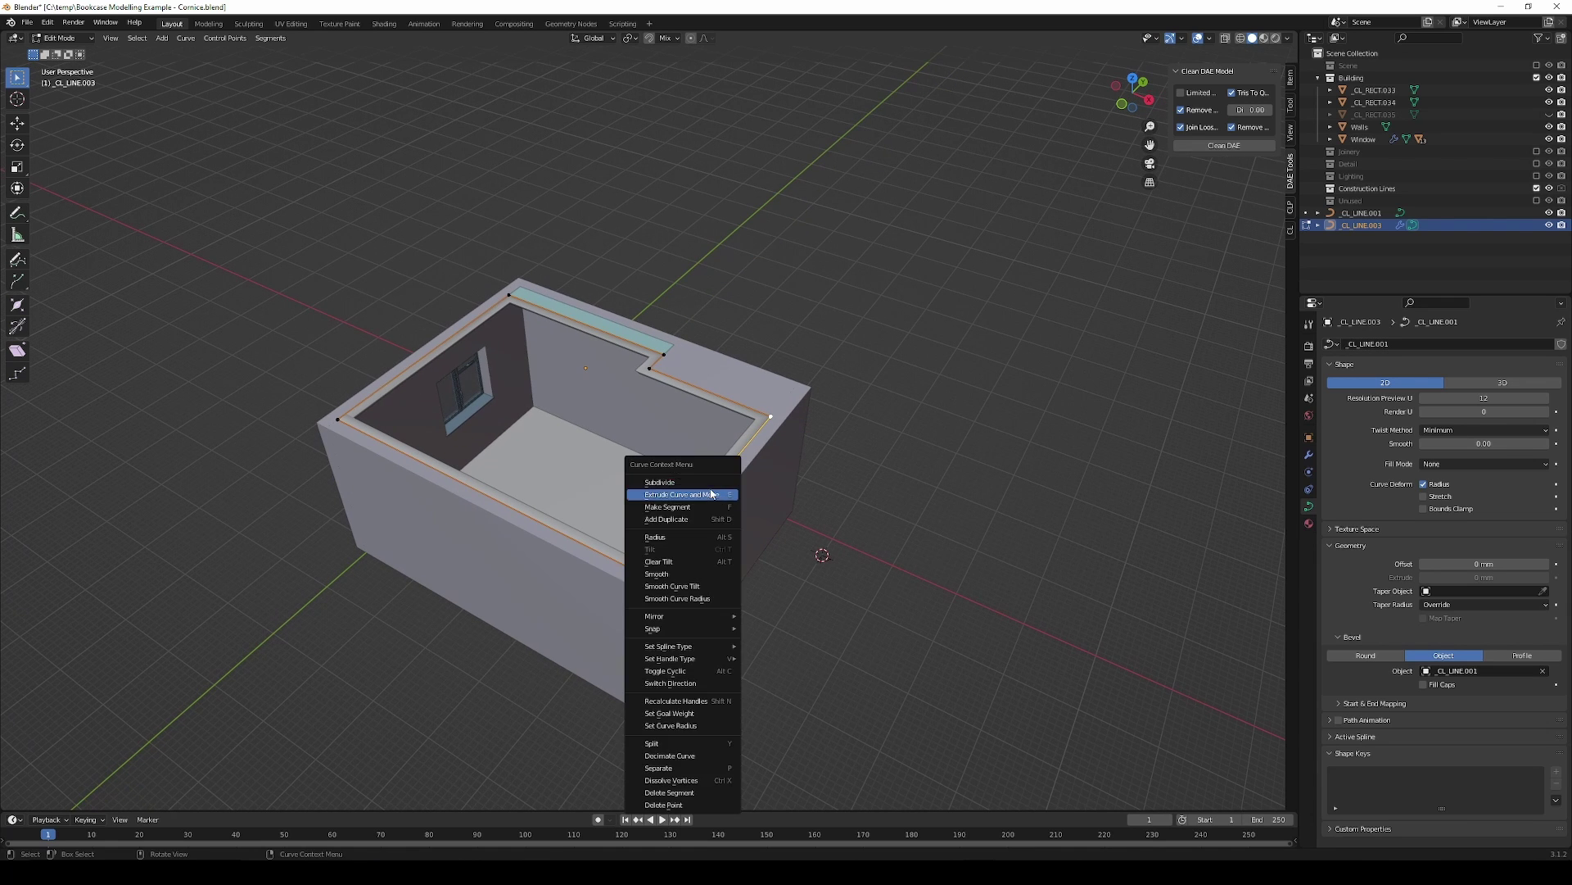
click(726, 496)
click(712, 483)
key(g)
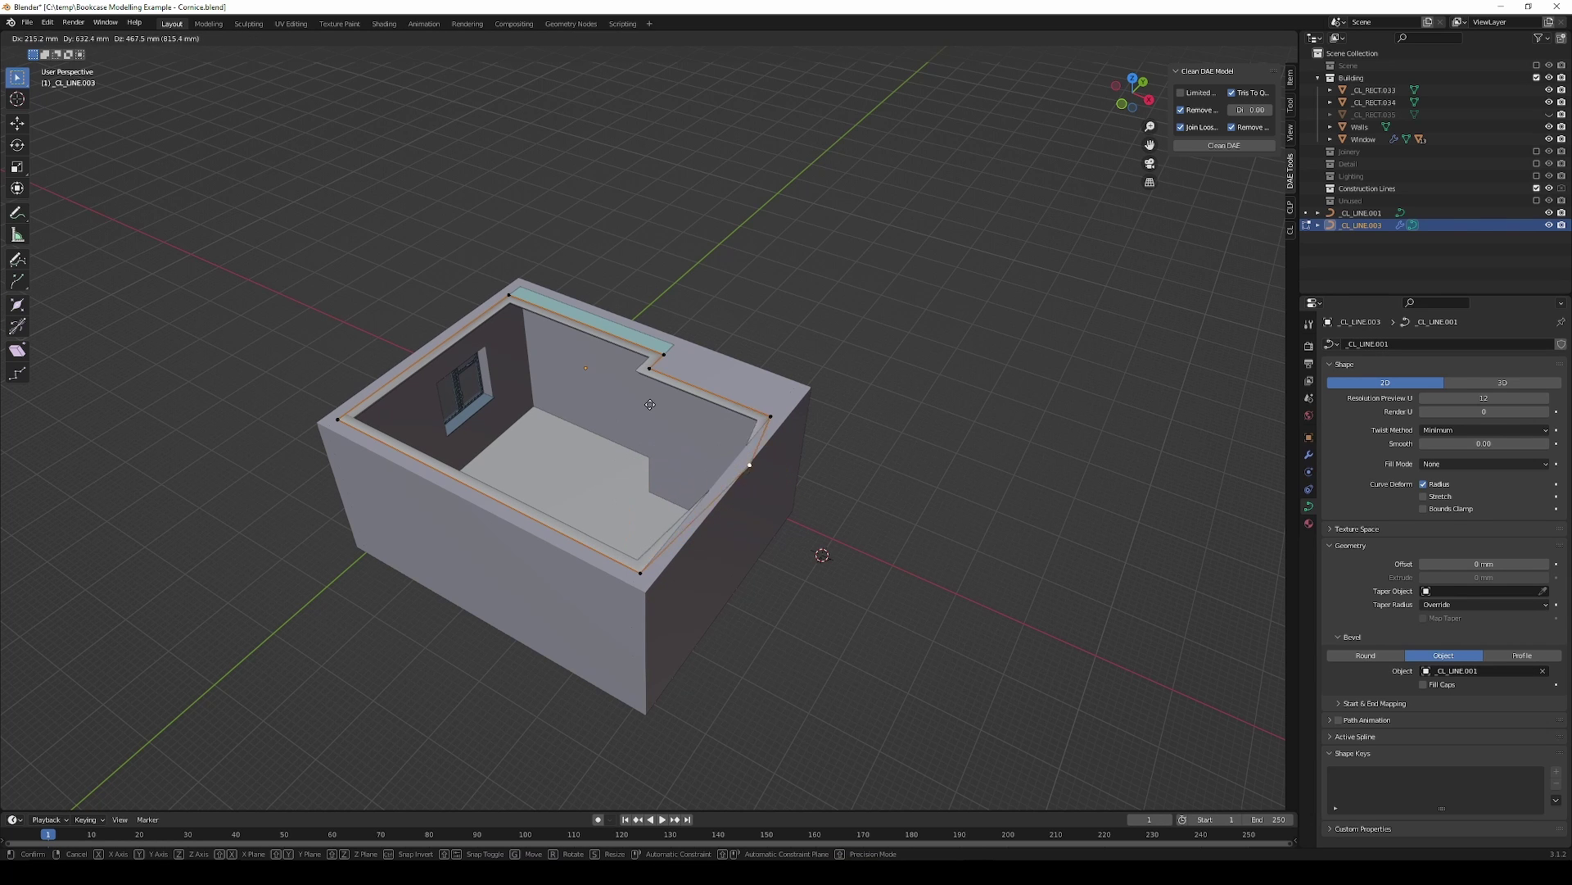
key(Escape)
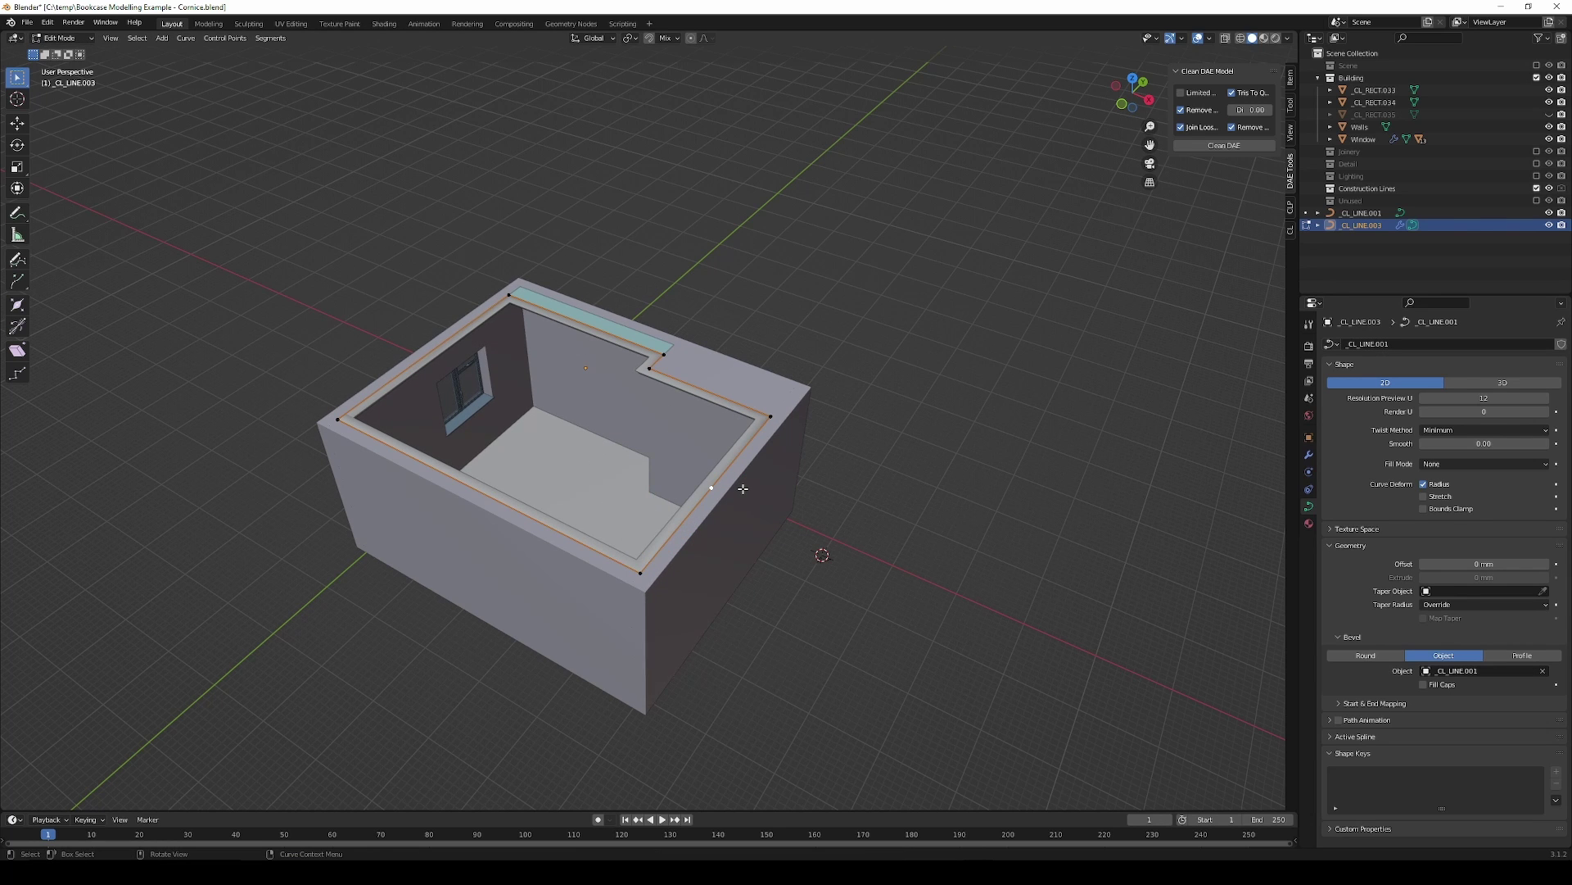
key(Tab)
middle_drag(826, 545, 956, 422)
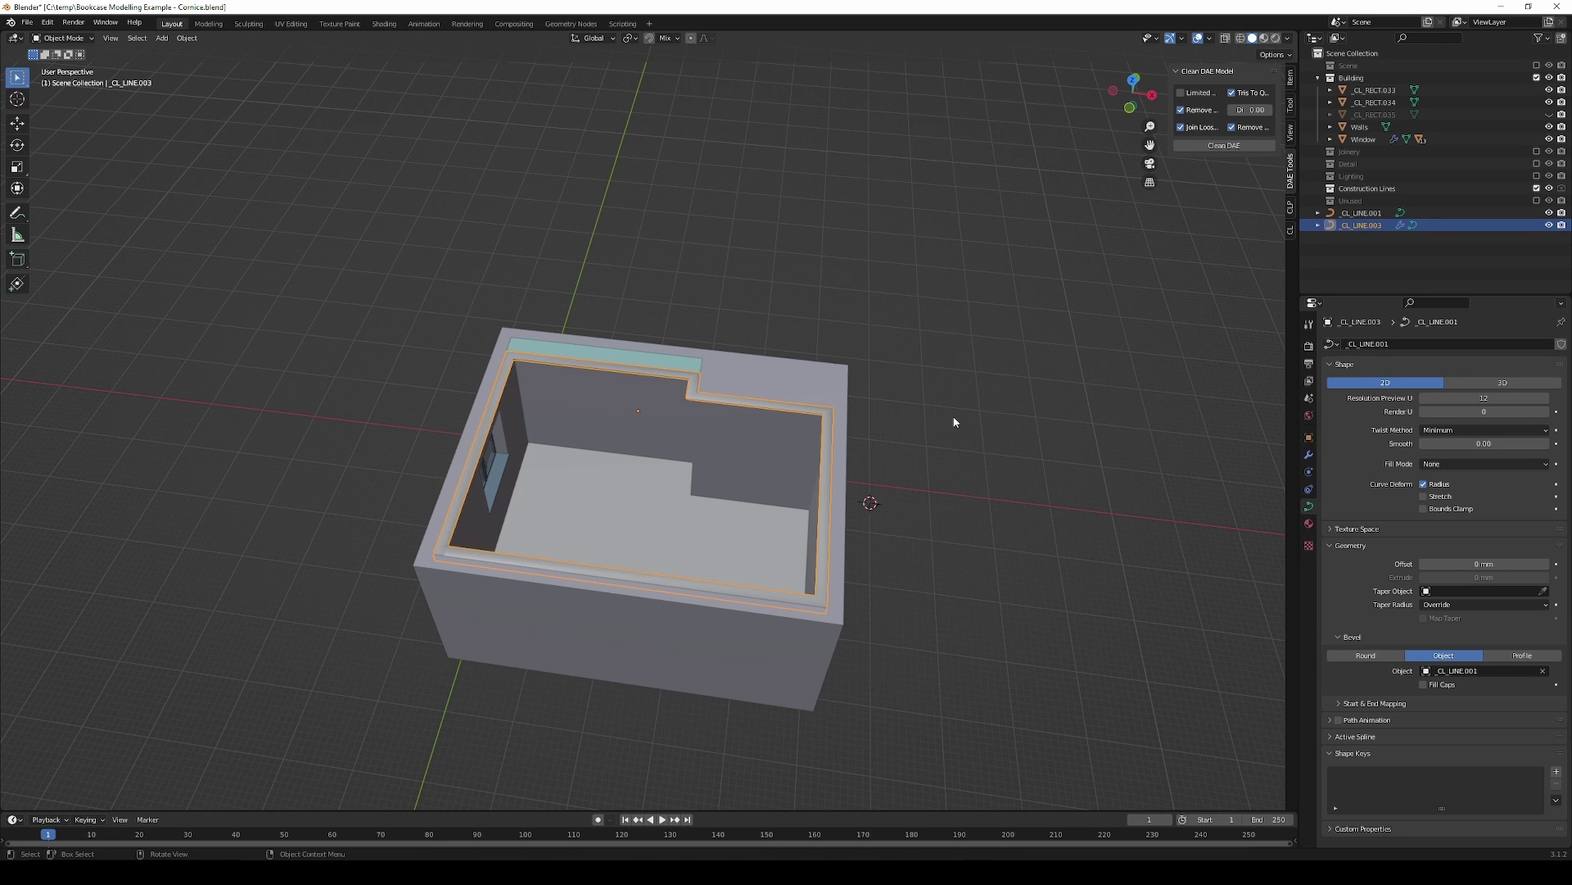
Step: Show the Joinery collection again and view the bookcase
click(1536, 153)
scroll(664, 431, up, 3)
scroll(663, 432, up, 3)
scroll(664, 431, up, 3)
mouse_move(664, 432)
middle_down()
mouse_move(333, 598)
mouse_move(479, 549)
middle_up()
scroll(463, 421, up, 4)
scroll(464, 420, up, 2)
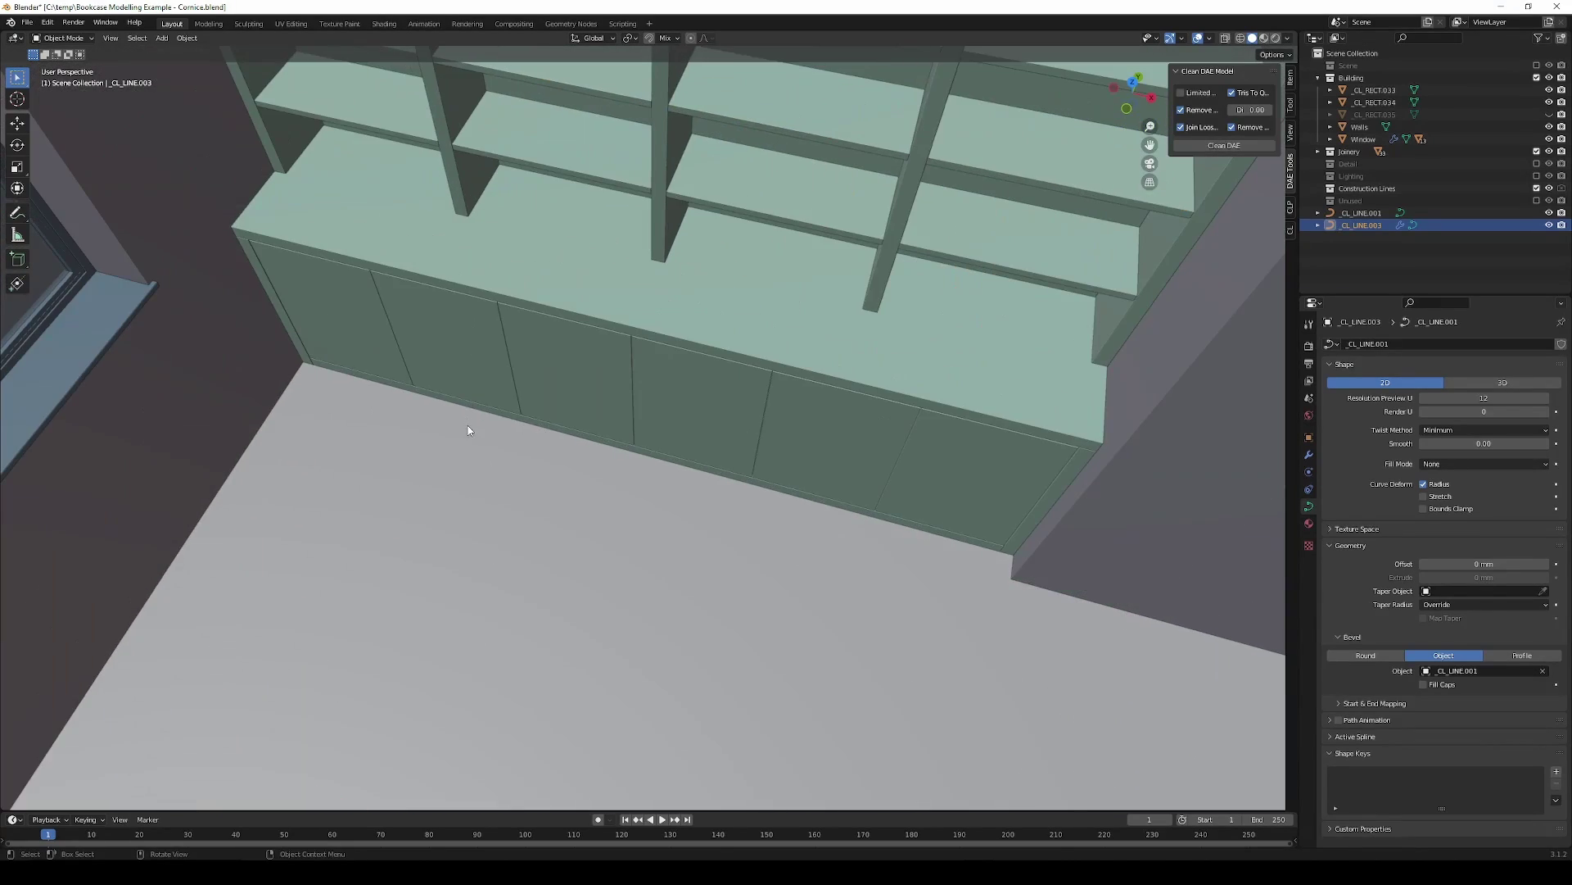
Step: With Construction Lines > Draw Line, trace from one wall corner to the next
click(16, 284)
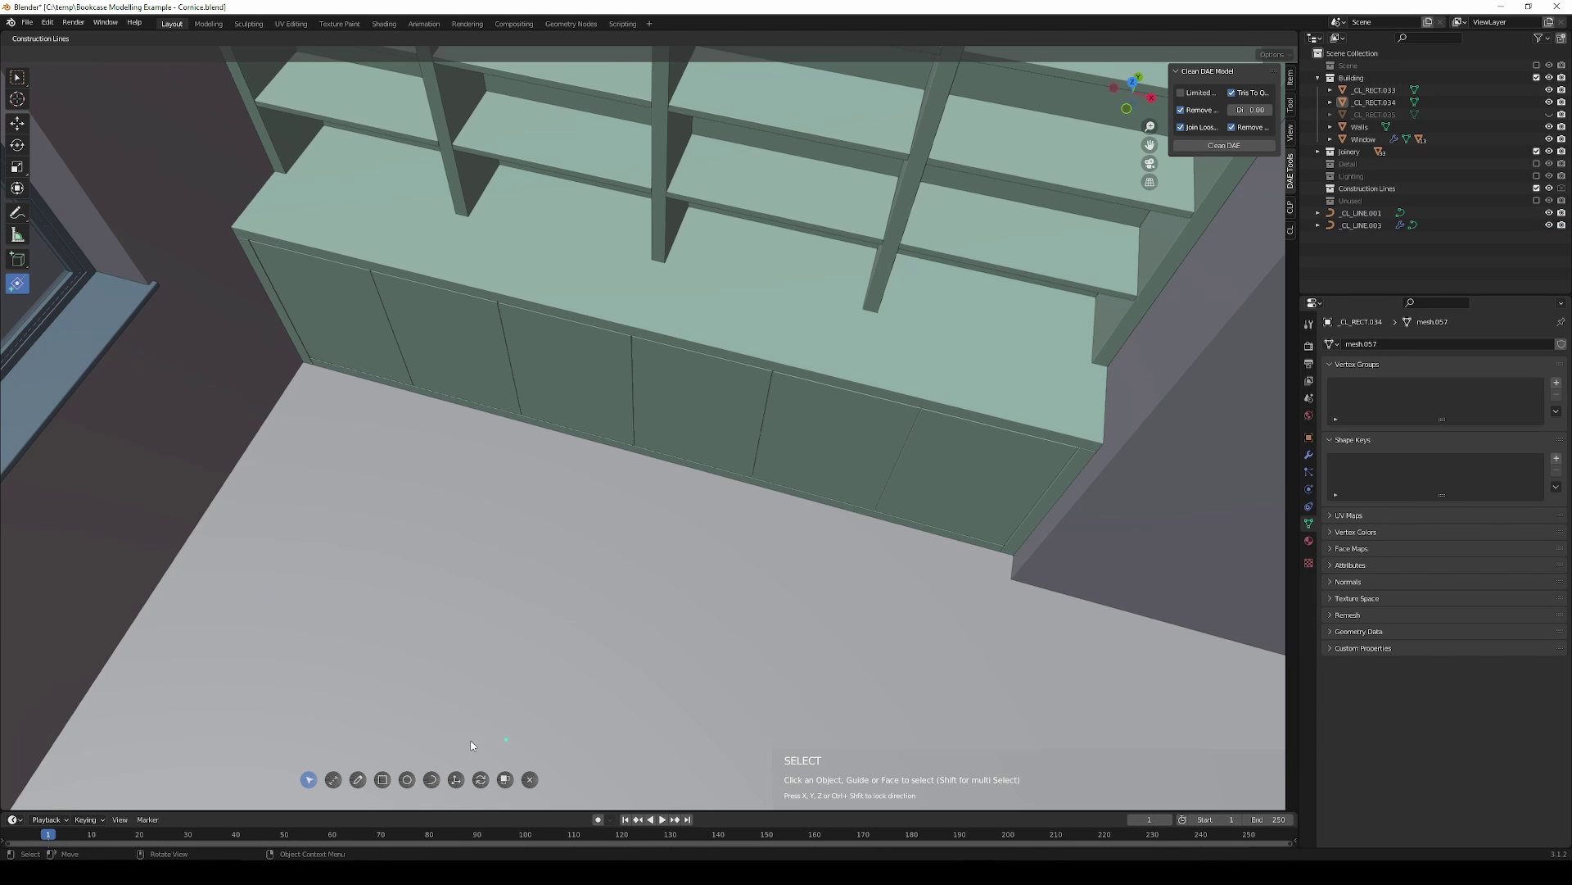
click(358, 779)
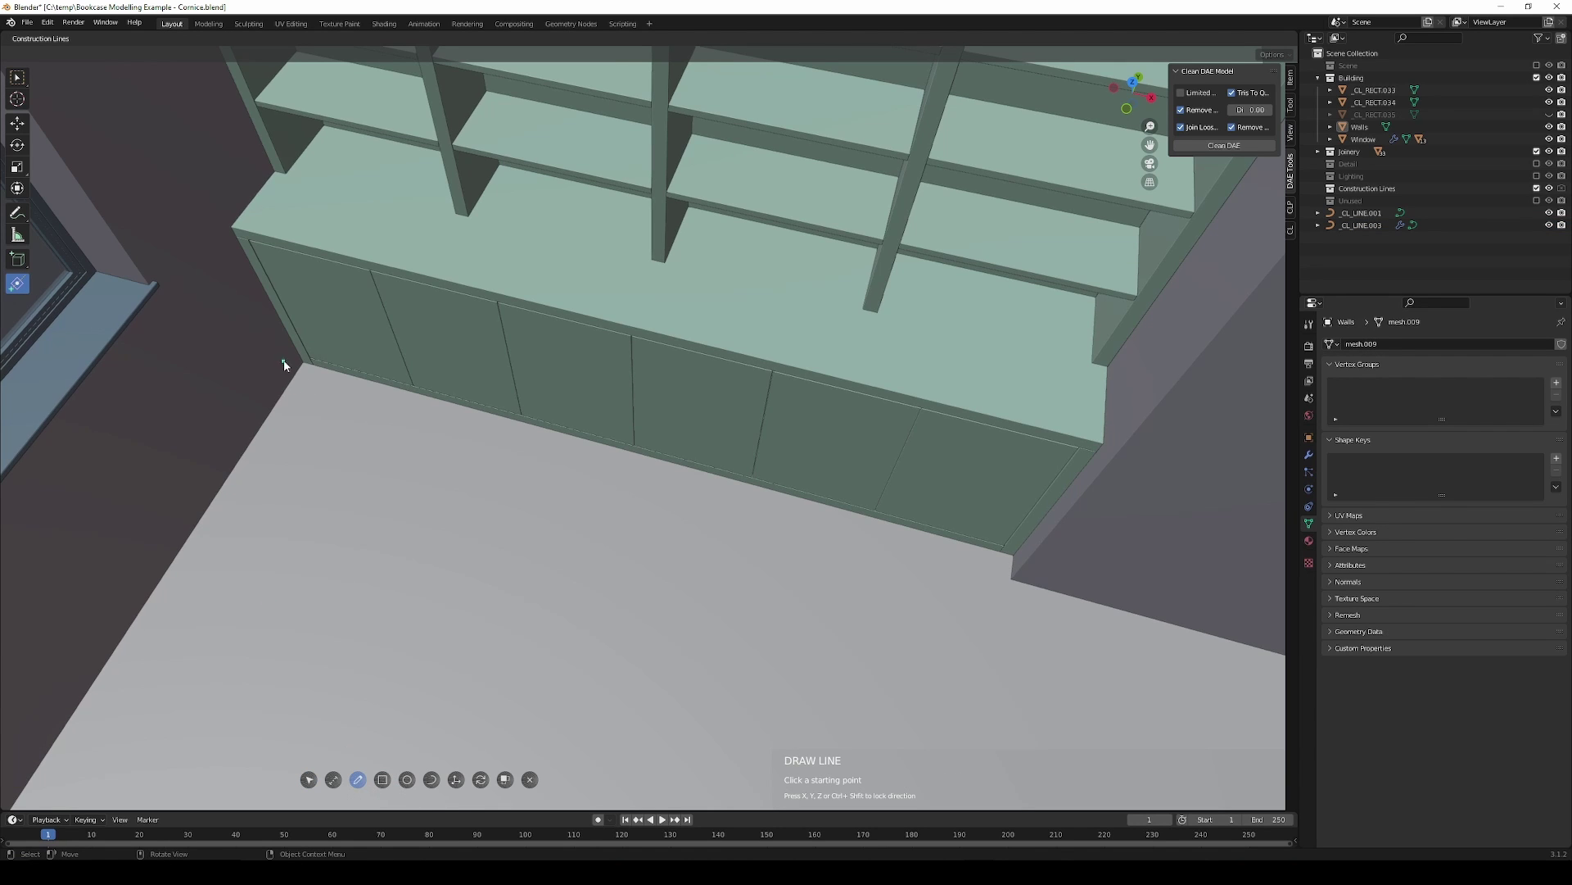
scroll(283, 357, up, 5)
scroll(694, 258, down, 3)
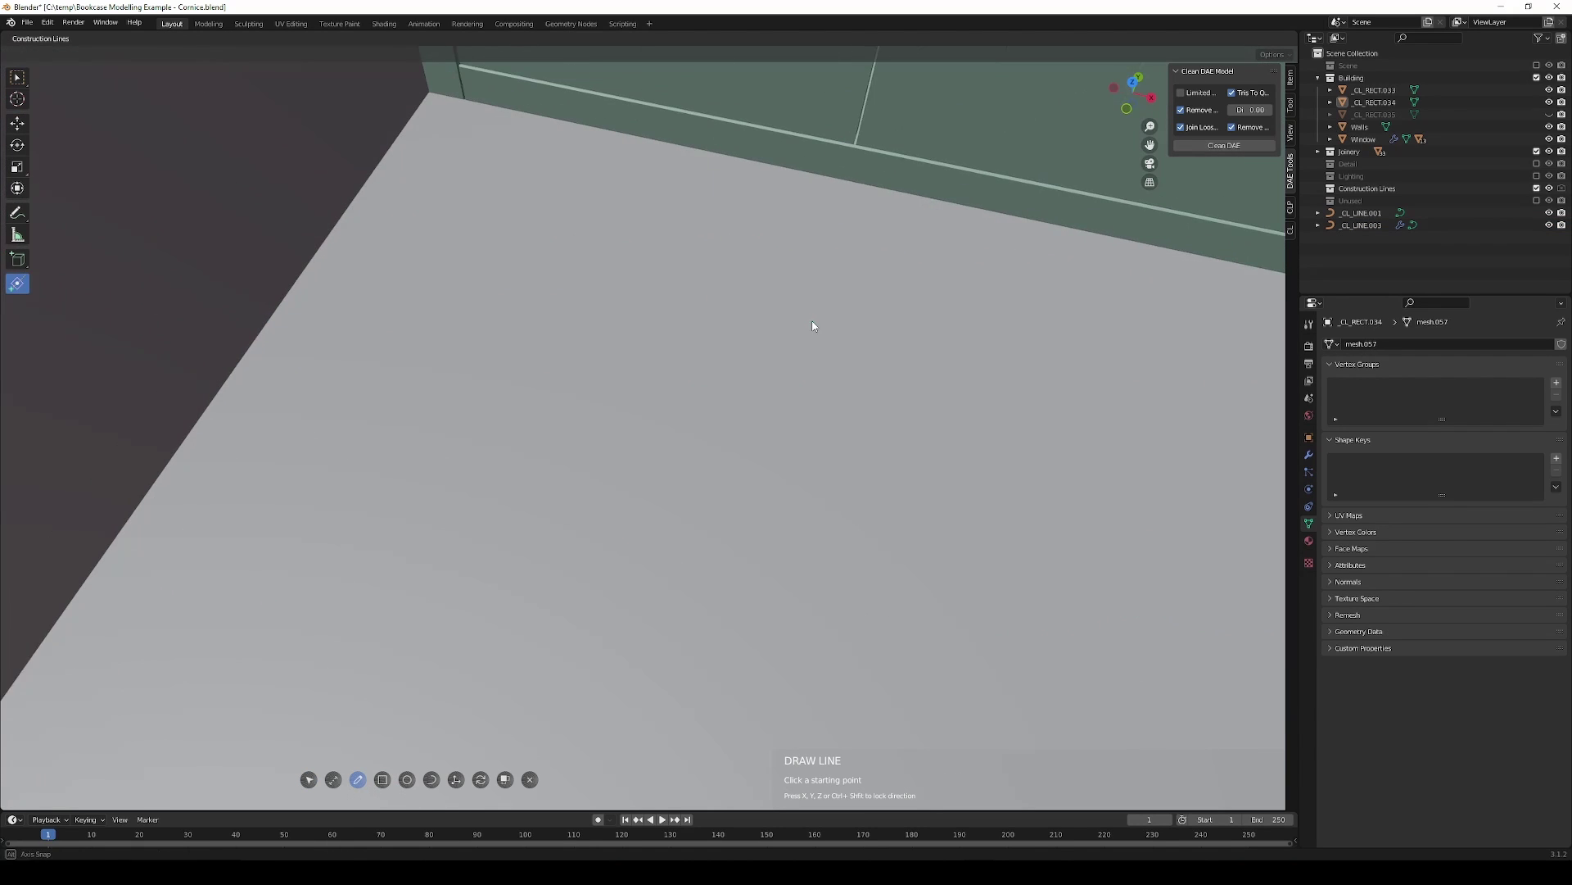
click(428, 88)
scroll(340, 475, down, 5)
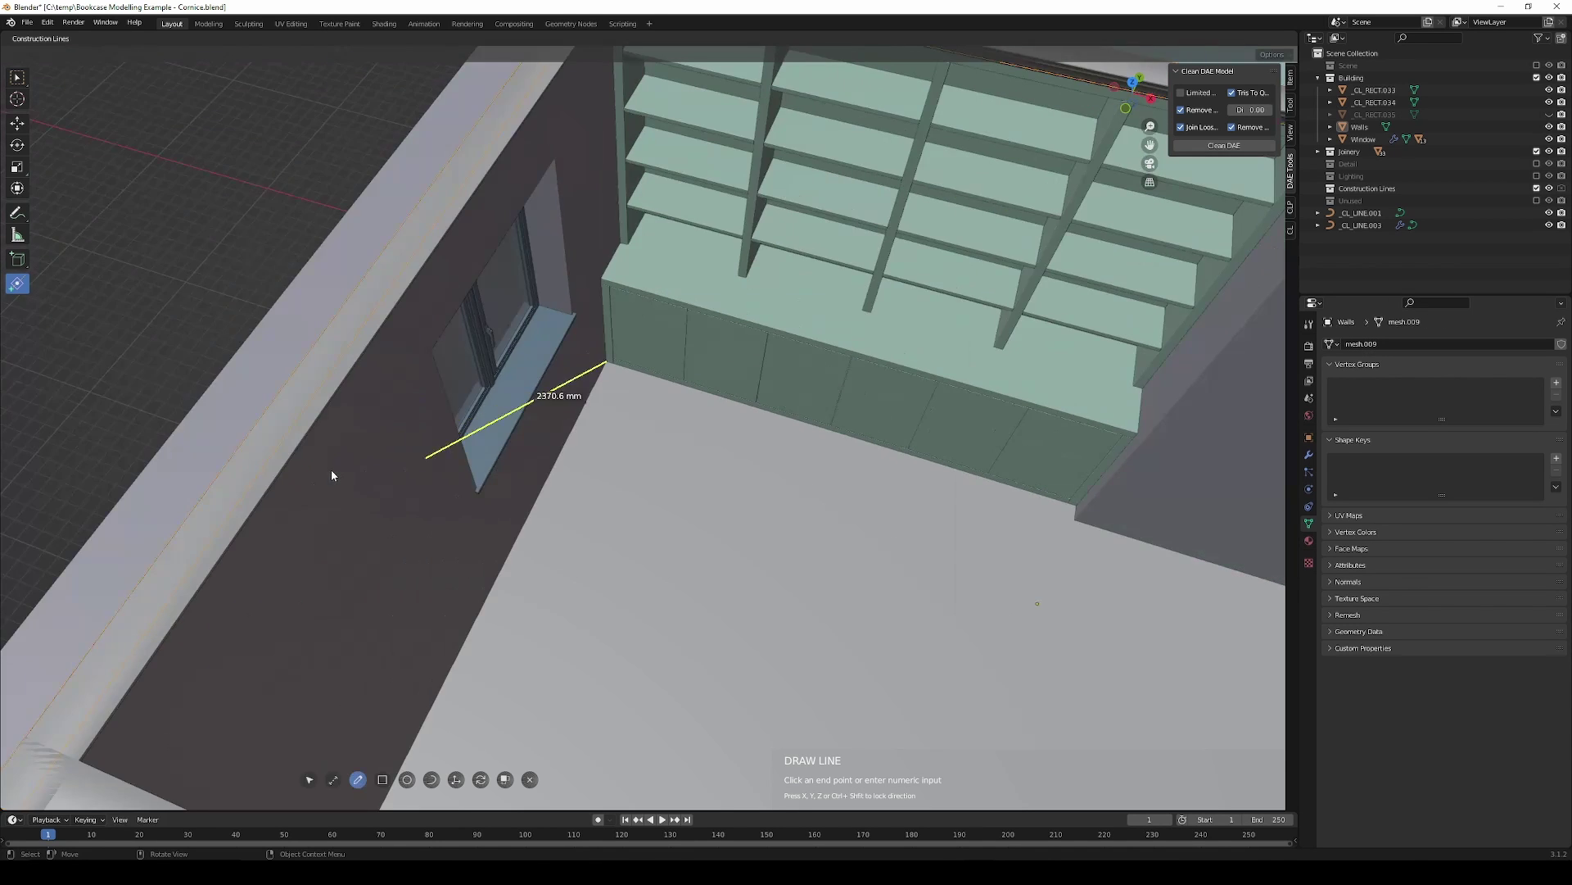
middle_drag(730, 420, 323, 248)
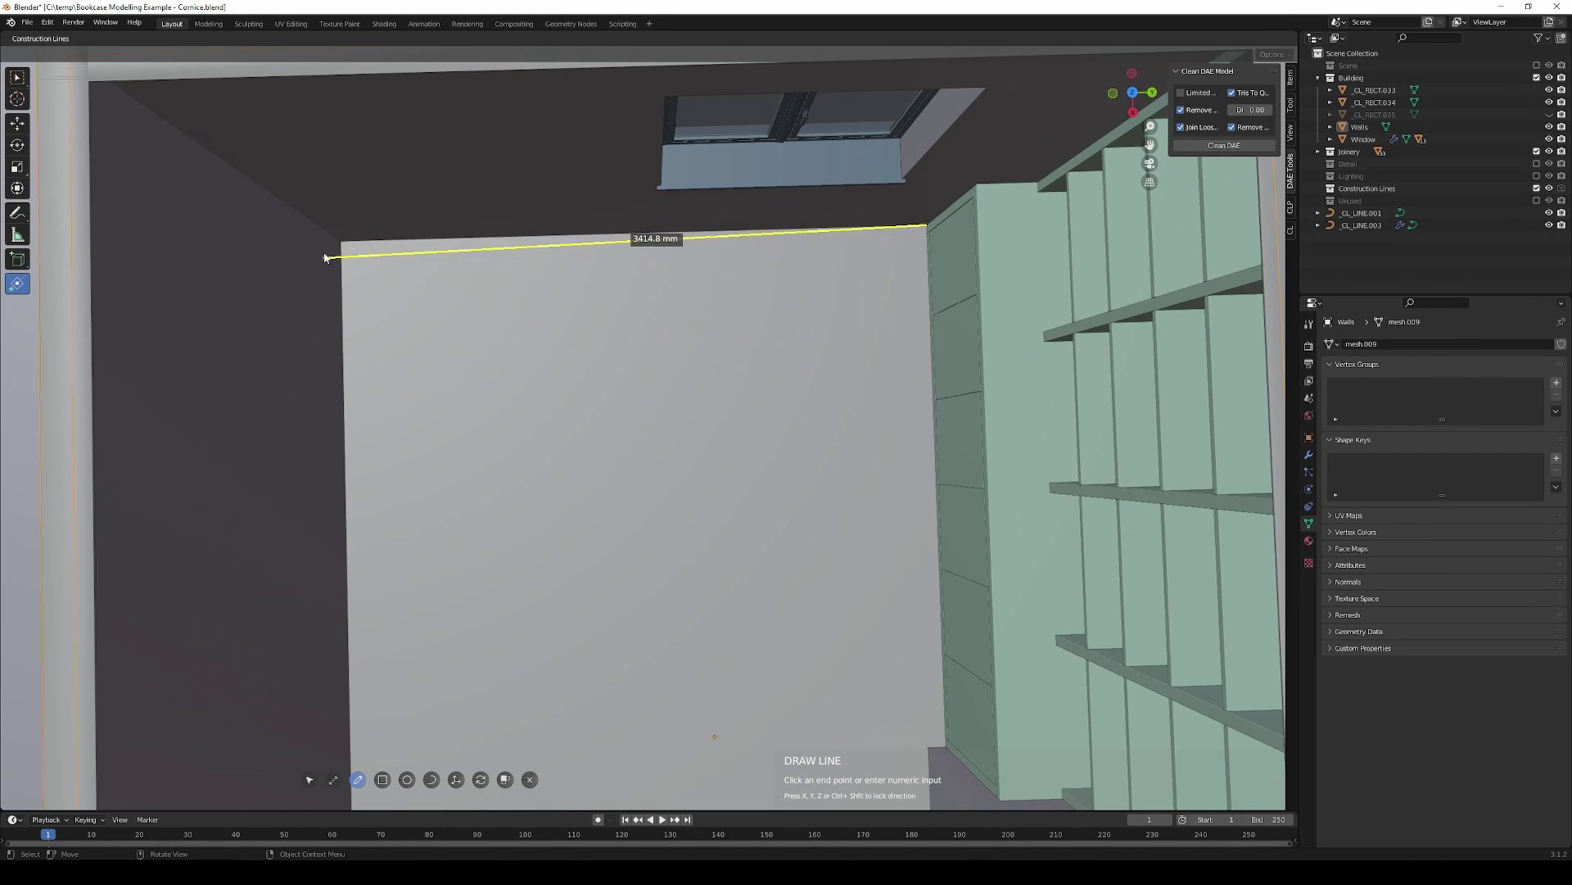
click(341, 246)
Step: Continue the line along the 5000 mm and 3300 mm walls, then finish
scroll(393, 369, down, 5)
middle_drag(450, 439, 597, 481)
scroll(524, 393, up, 4)
scroll(500, 338, up, 2)
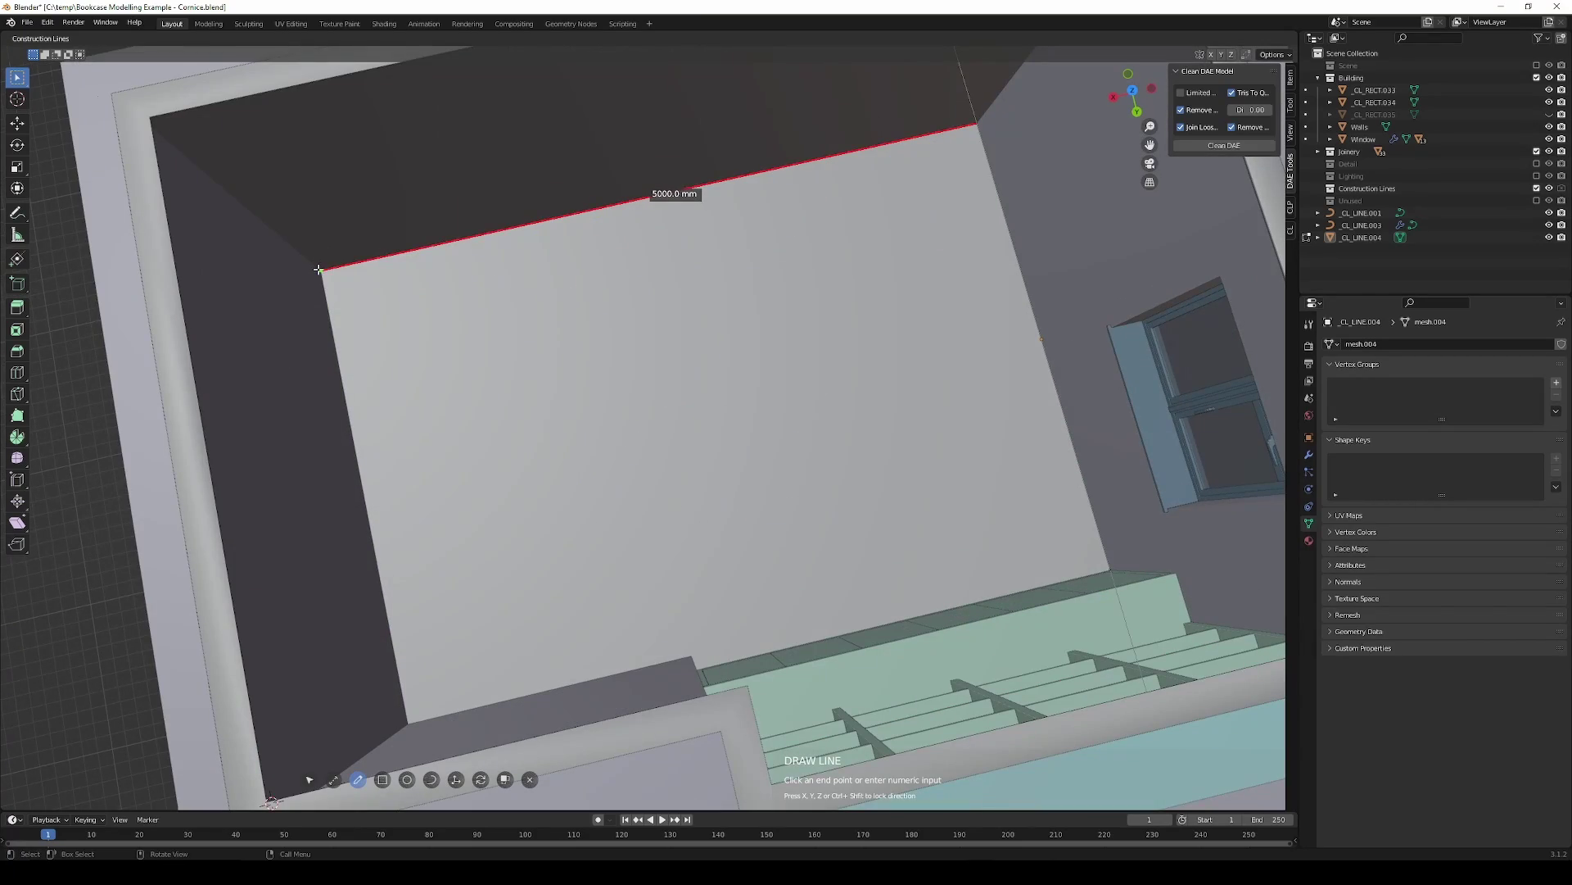
click(318, 270)
mouse_move(318, 270)
middle_down()
mouse_move(868, 474)
mouse_move(742, 215)
middle_up()
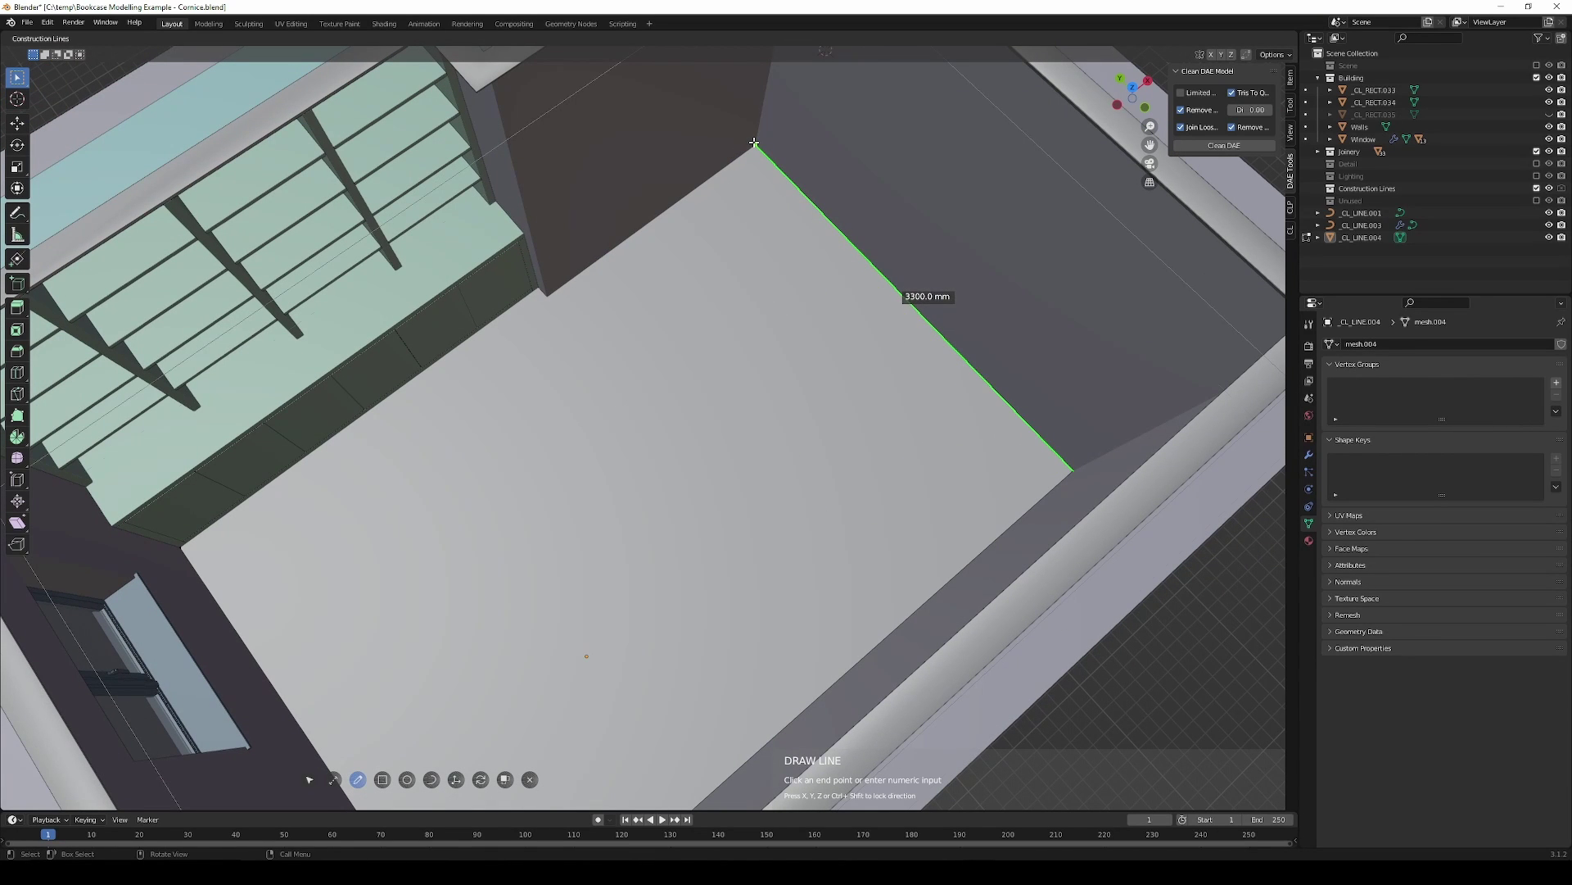
click(753, 147)
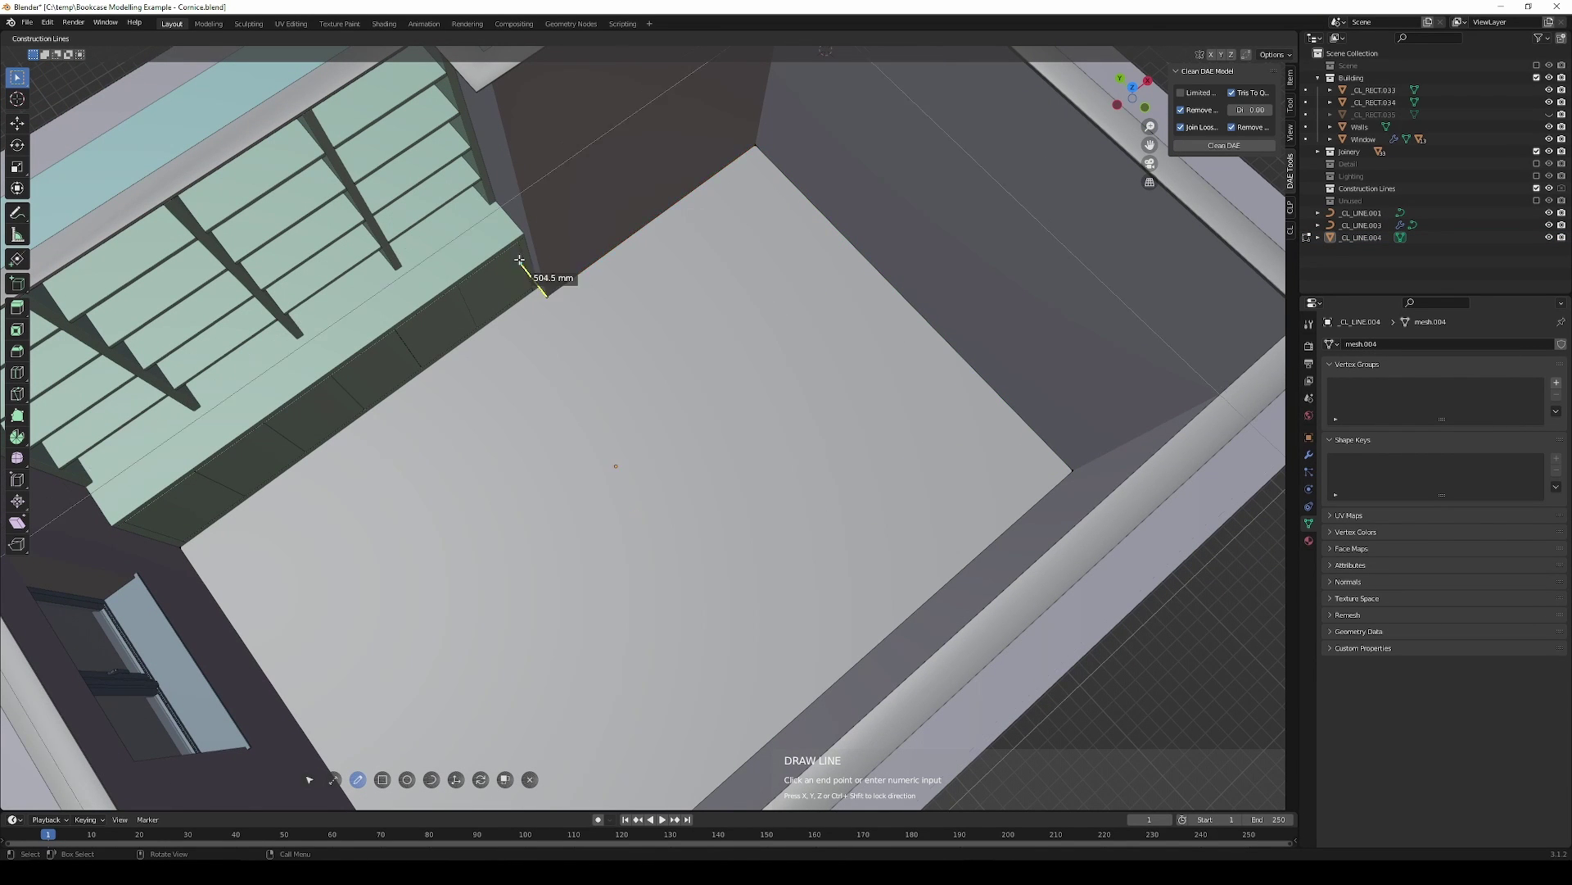
key(Escape)
Step: Convert the traced line CL_LINE.004 to a curve via Object > Convert > Curve
click(189, 39)
mouse_move(203, 372)
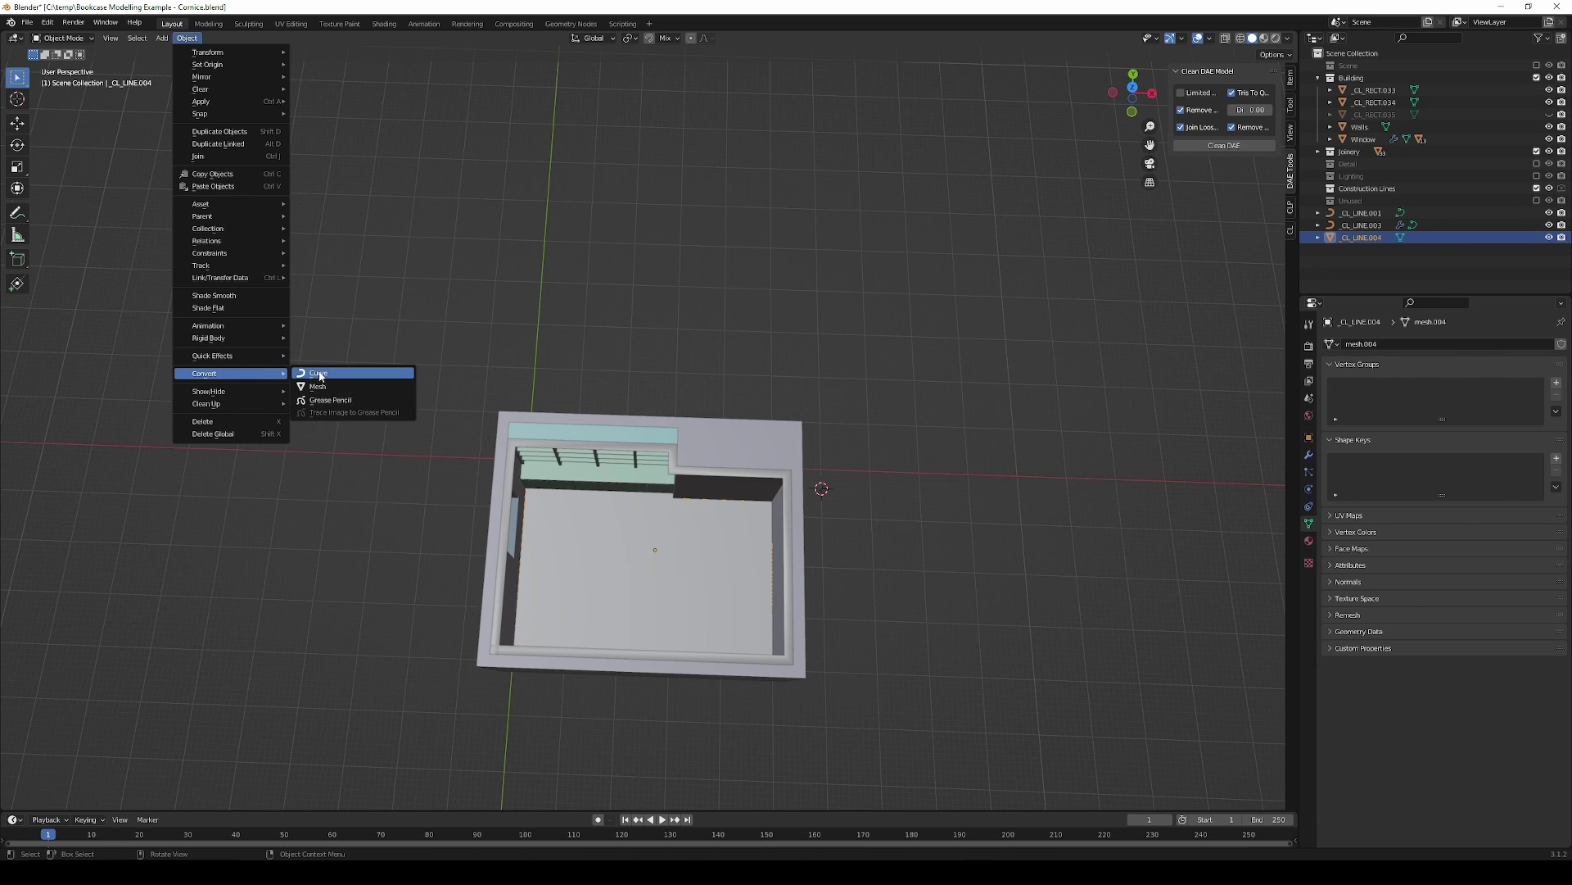
click(321, 376)
middle_drag(849, 514, 711, 478)
scroll(711, 478, up, 4)
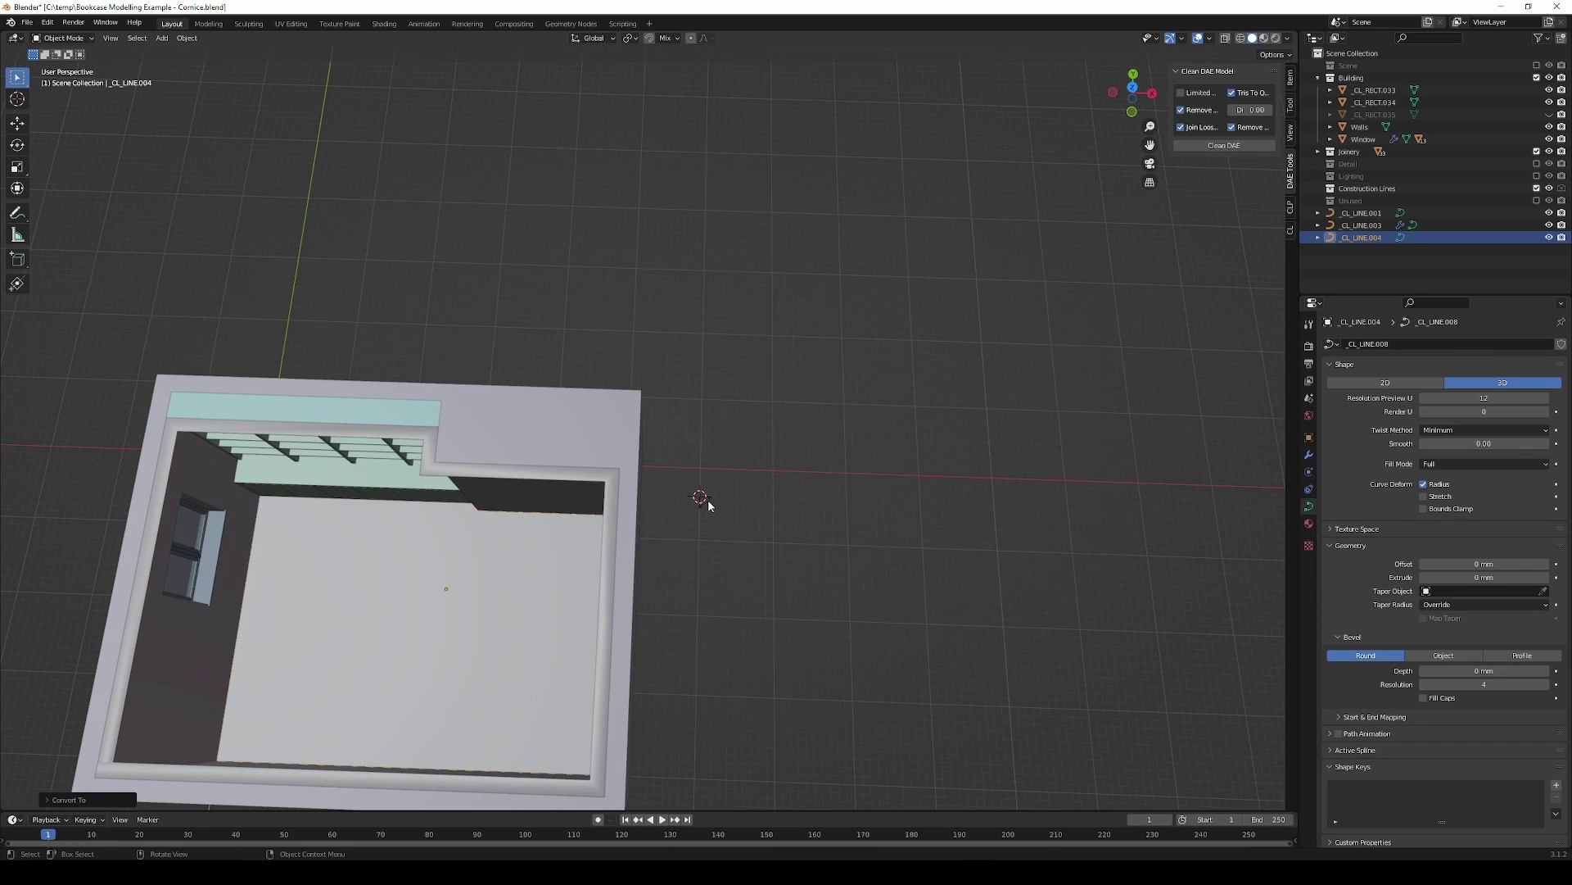
Step: Select the cornice profile _CL_LINE.001 and frame it in the view
click(707, 501)
key(KP_Decimal)
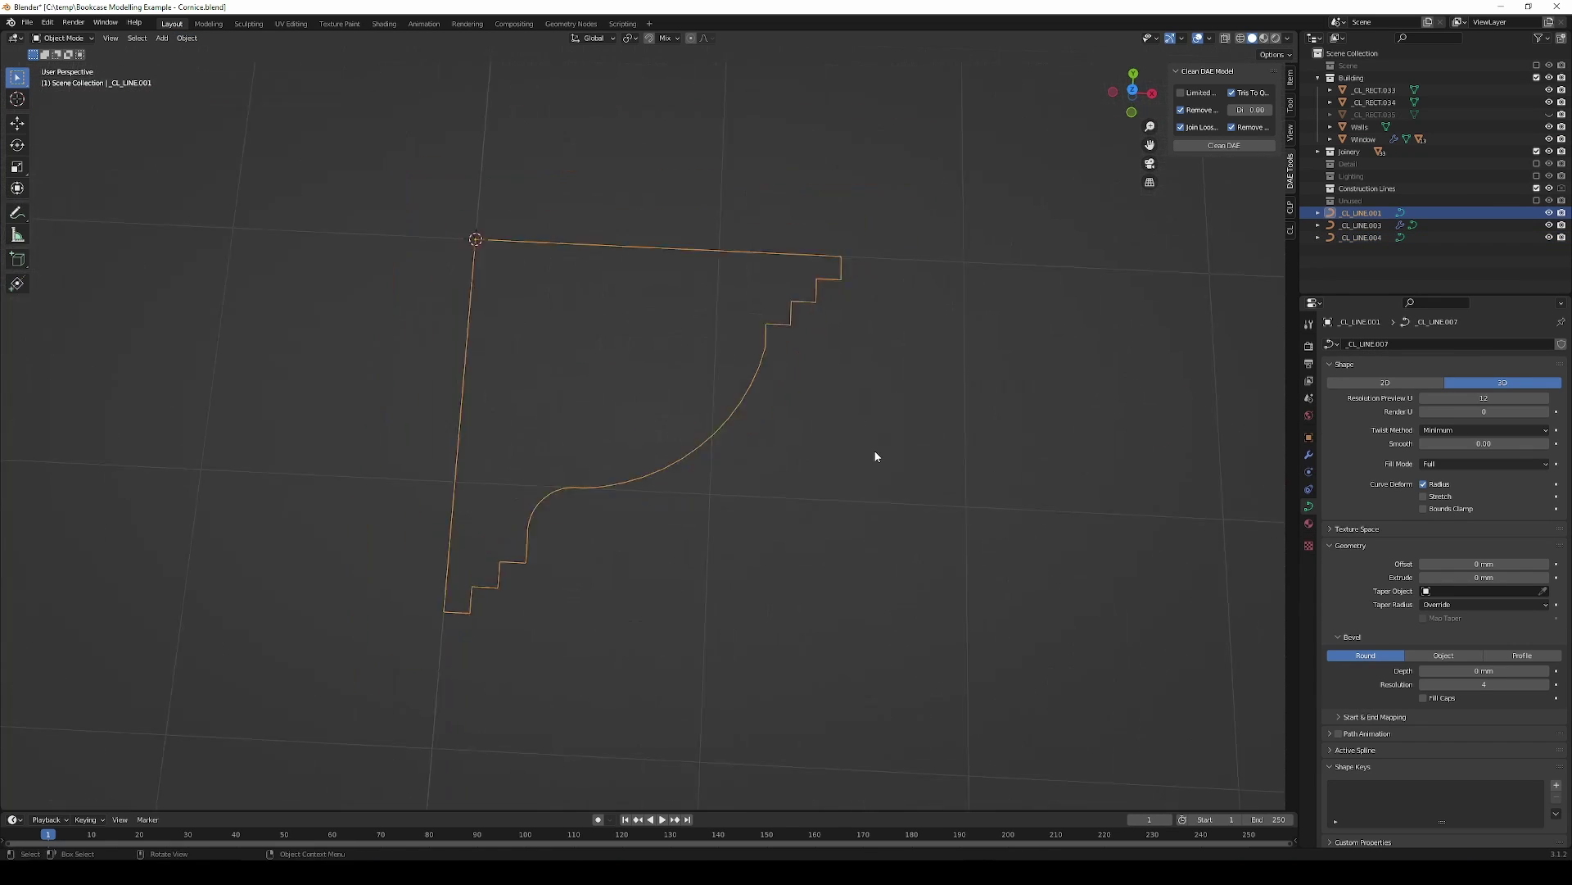
scroll(876, 456, down, 3)
middle_drag(923, 439, 751, 456)
scroll(752, 457, up, 3)
middle_drag(579, 390, 789, 464)
Step: Enable the Construction Lines tool and switch to top orthographic view
key(alt+c)
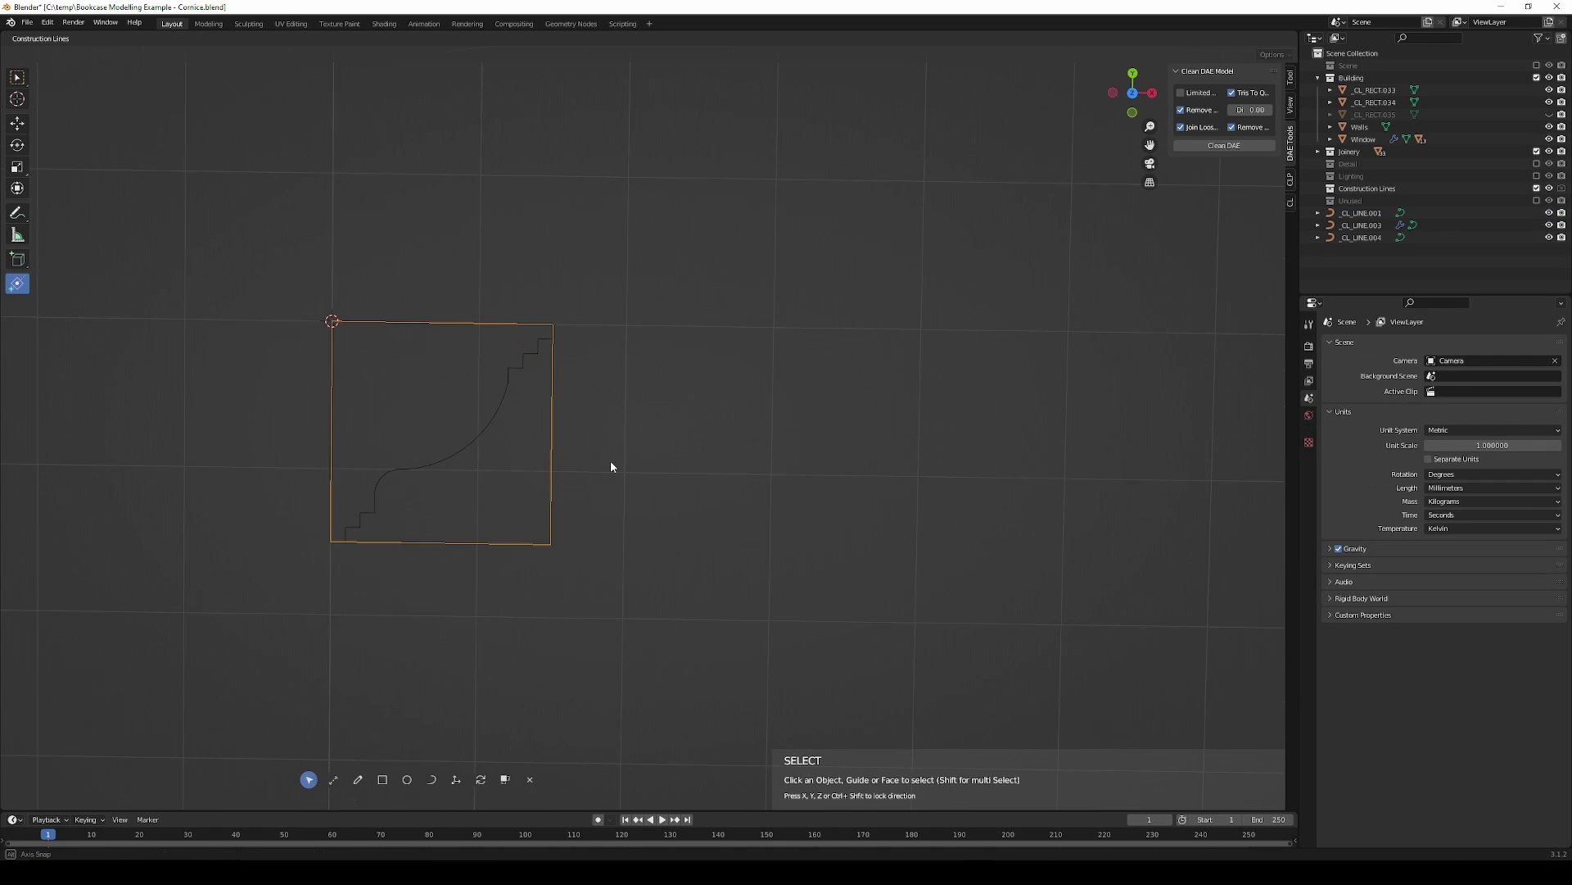
middle_drag(611, 467, 616, 468)
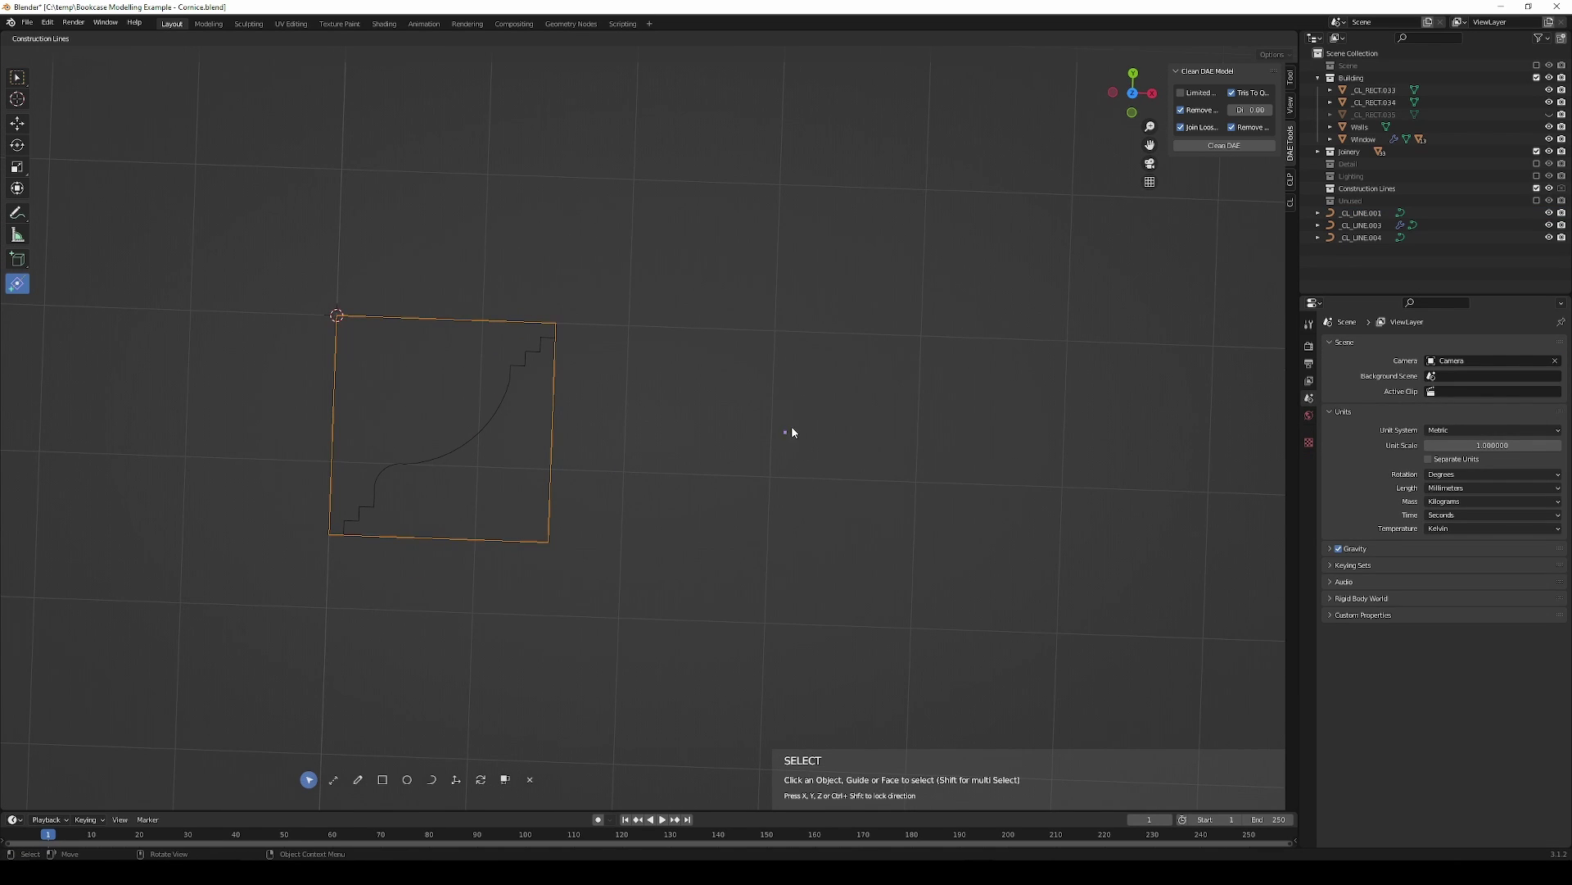
key(KP_7)
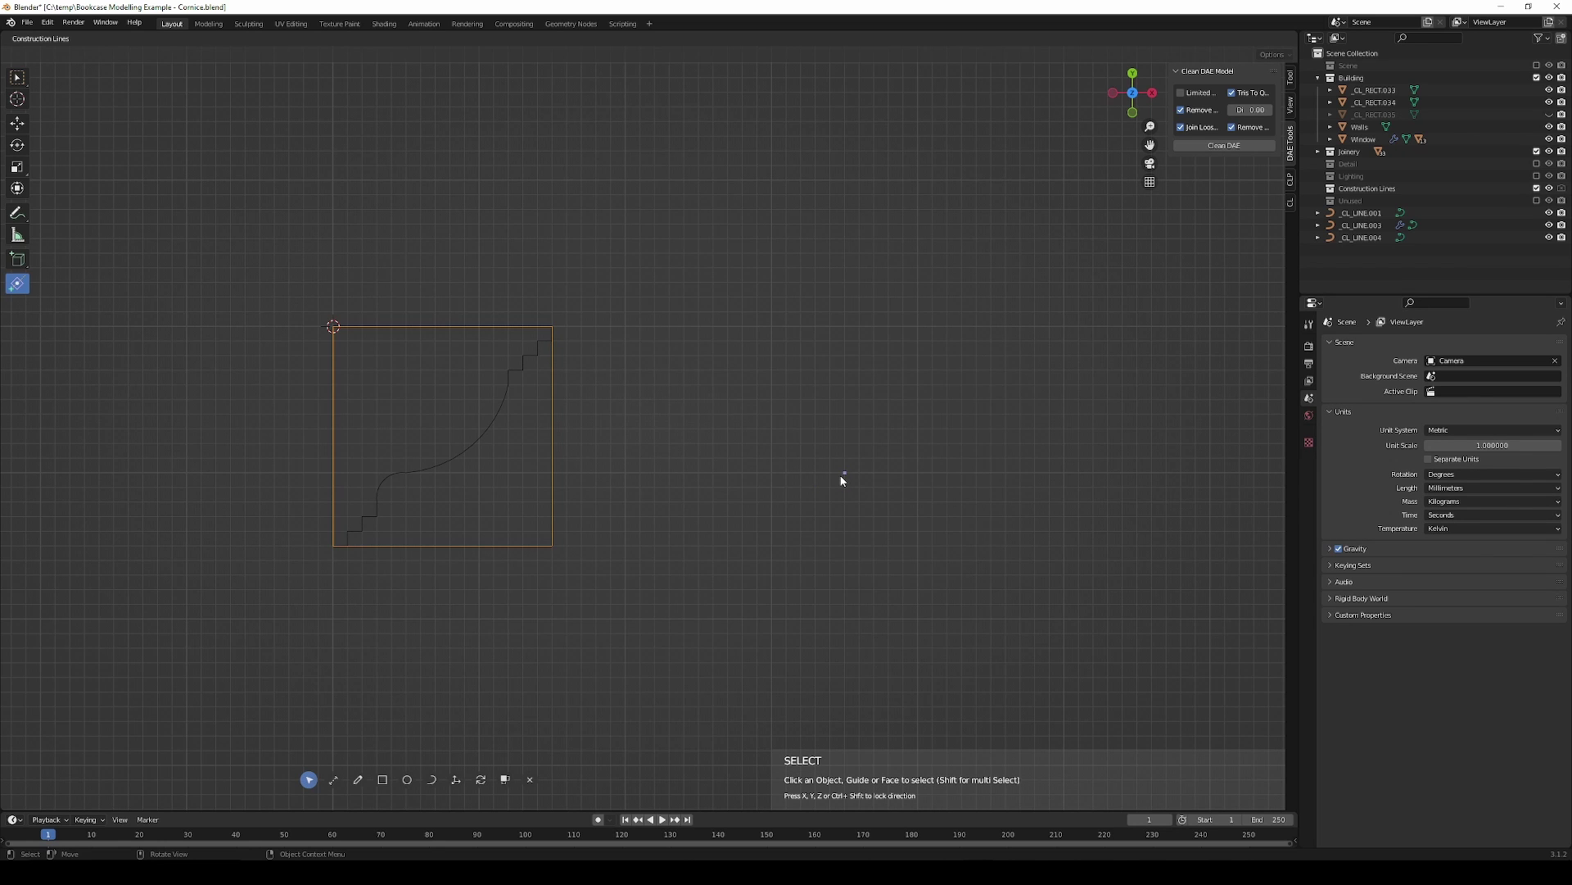
scroll(844, 479, up, 1)
shift+middle_drag(868, 475, 858, 453)
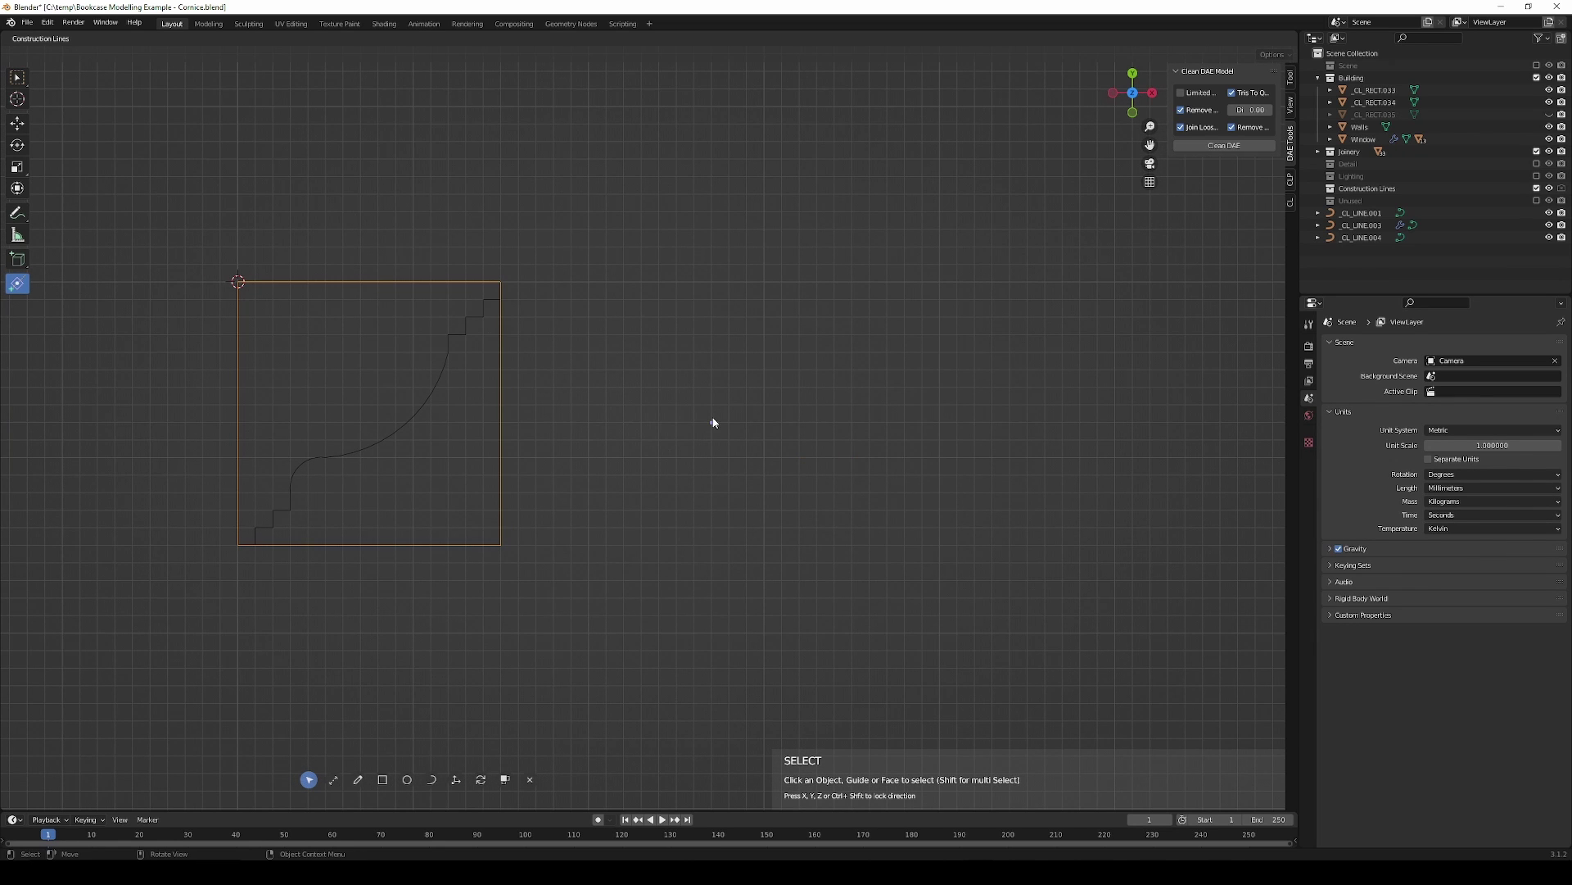
Step: Draw the skirting outline lines: 120 mm vertical, 20 mm base and 90 mm rise
click(358, 779)
shift+middle_drag(730, 458, 715, 452)
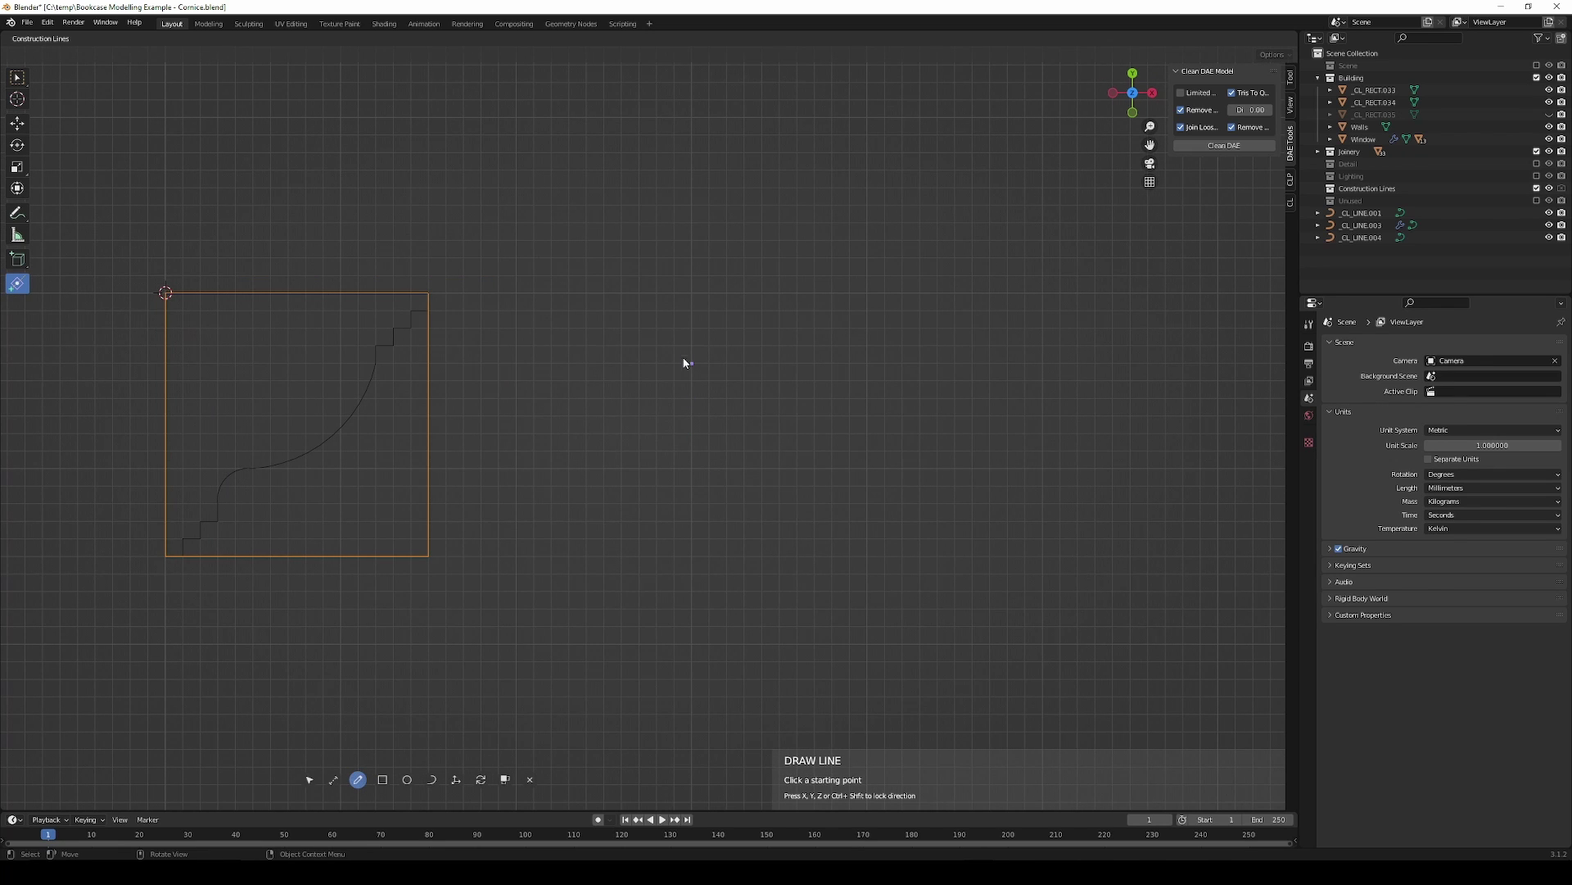
click(691, 293)
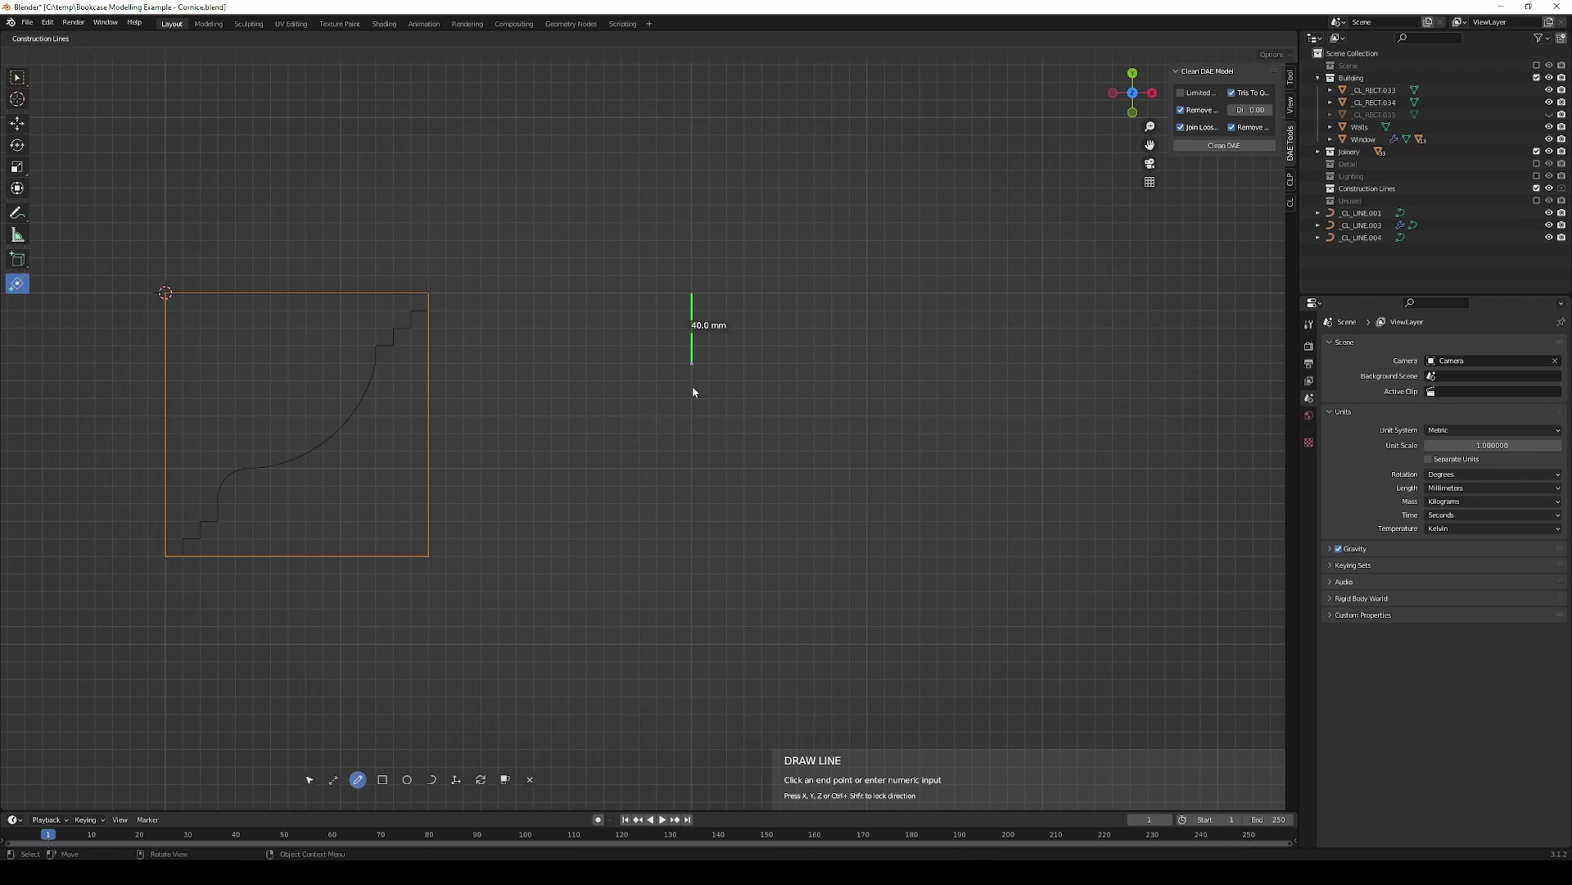
click(693, 505)
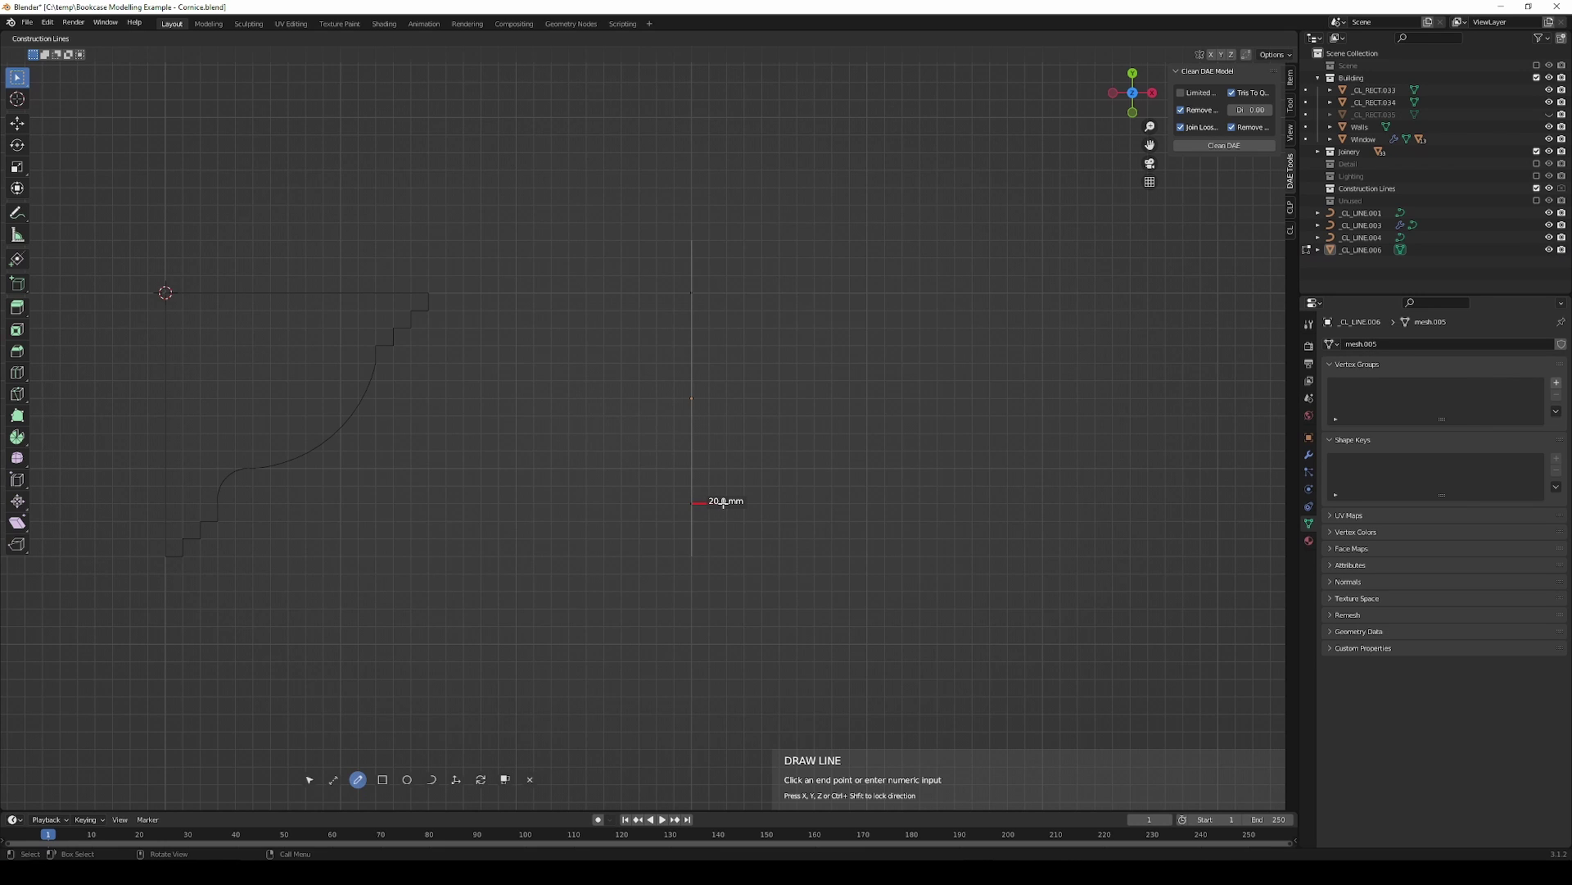
click(726, 503)
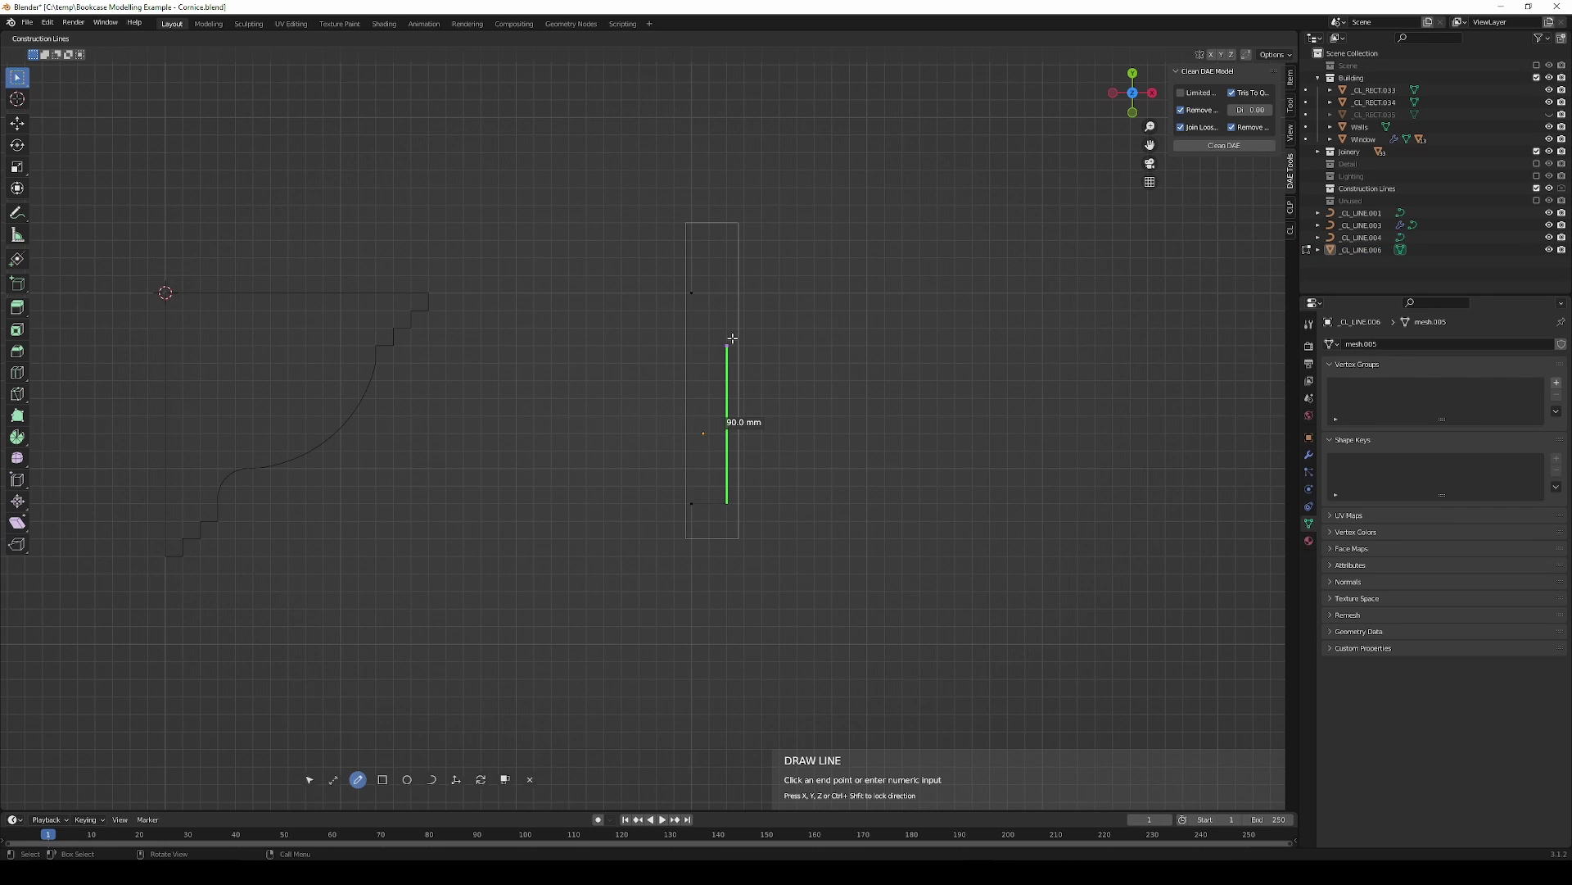
click(732, 338)
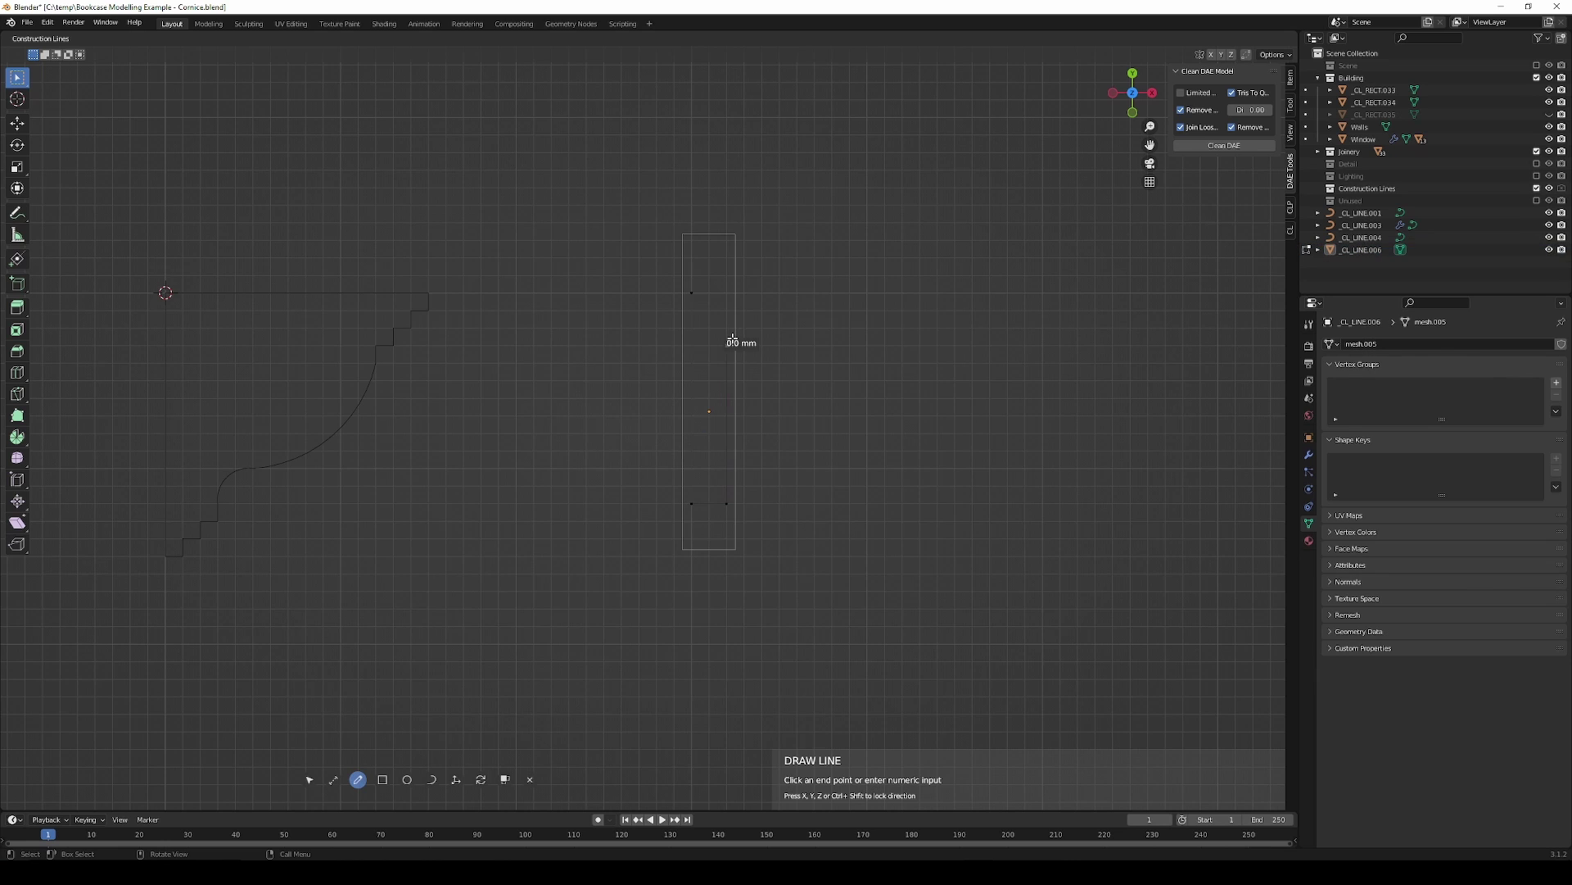
Step: Add the short top segment and a lower line segment to the skirting outline
click(688, 291)
text(5)
key(Return)
scroll(677, 404, up, 5)
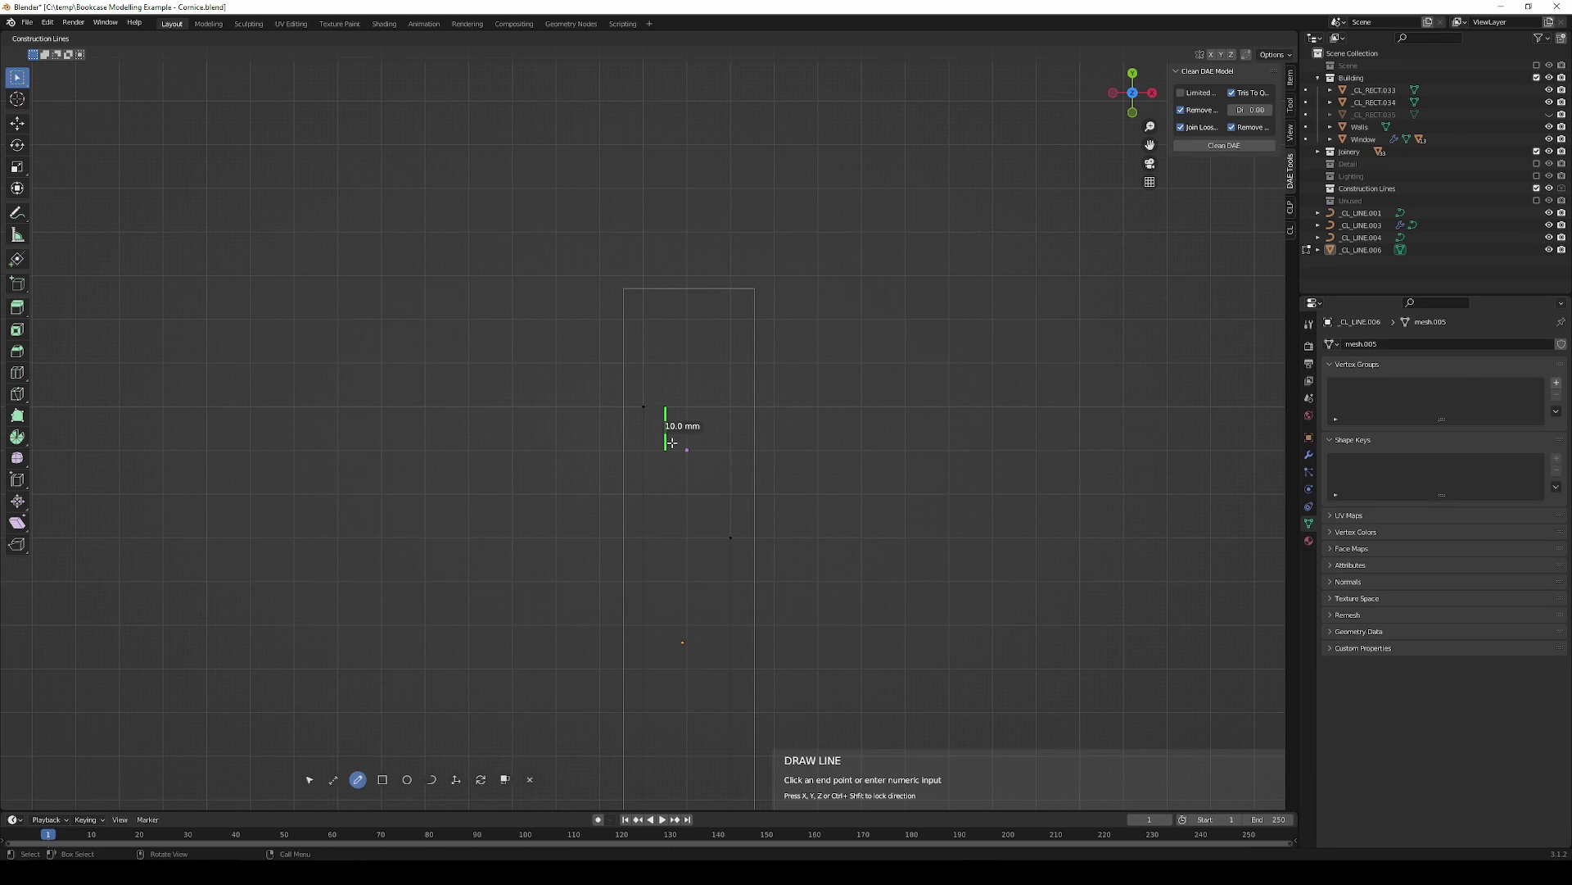
click(668, 434)
click(729, 536)
click(700, 532)
key(Escape)
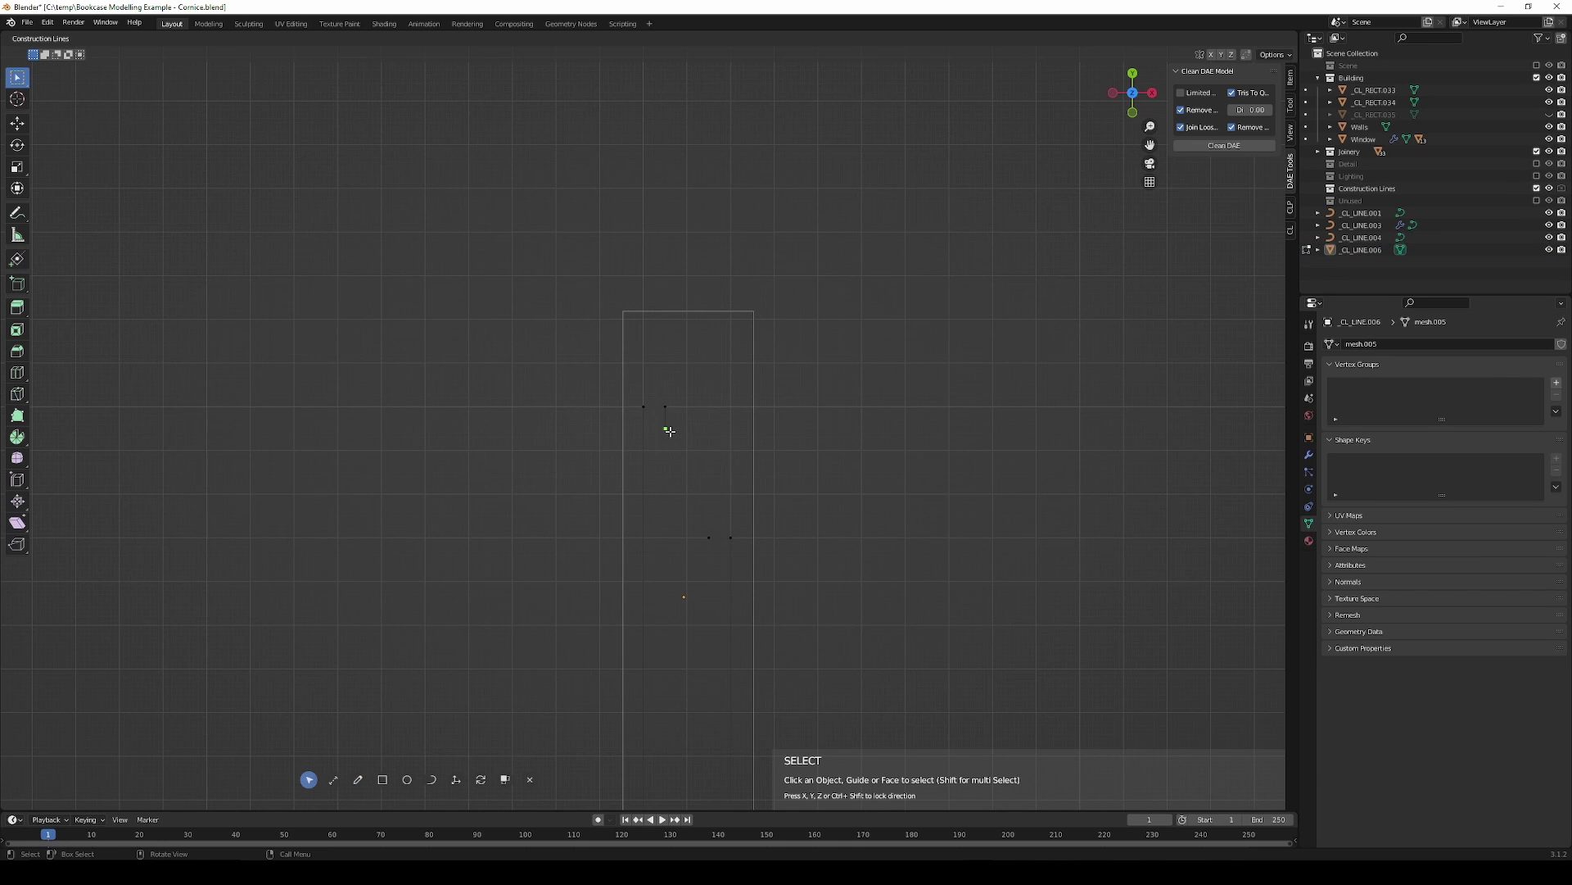
Step: Draw an arc from the short segment's end to the lower point, forming the rounded bead
click(666, 429)
click(432, 778)
click(665, 428)
click(709, 538)
scroll(738, 524, up, 4)
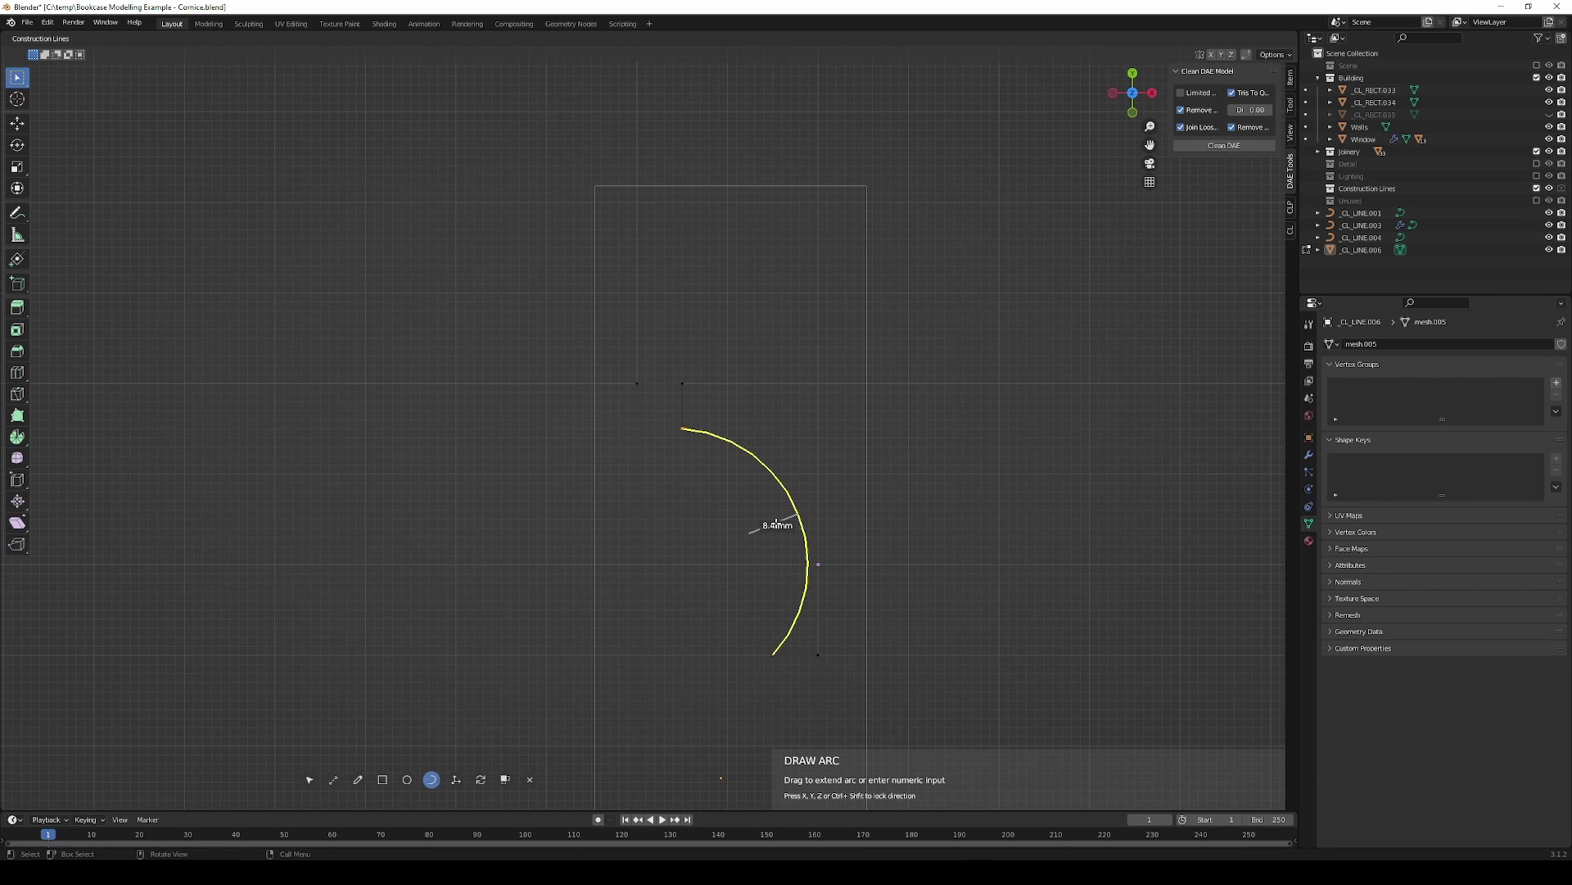
click(776, 521)
Step: Leave Edit Mode and zoom out to view the finished skirting profile
scroll(791, 447, down, 4)
scroll(738, 507, down, 3)
scroll(815, 437, down, 3)
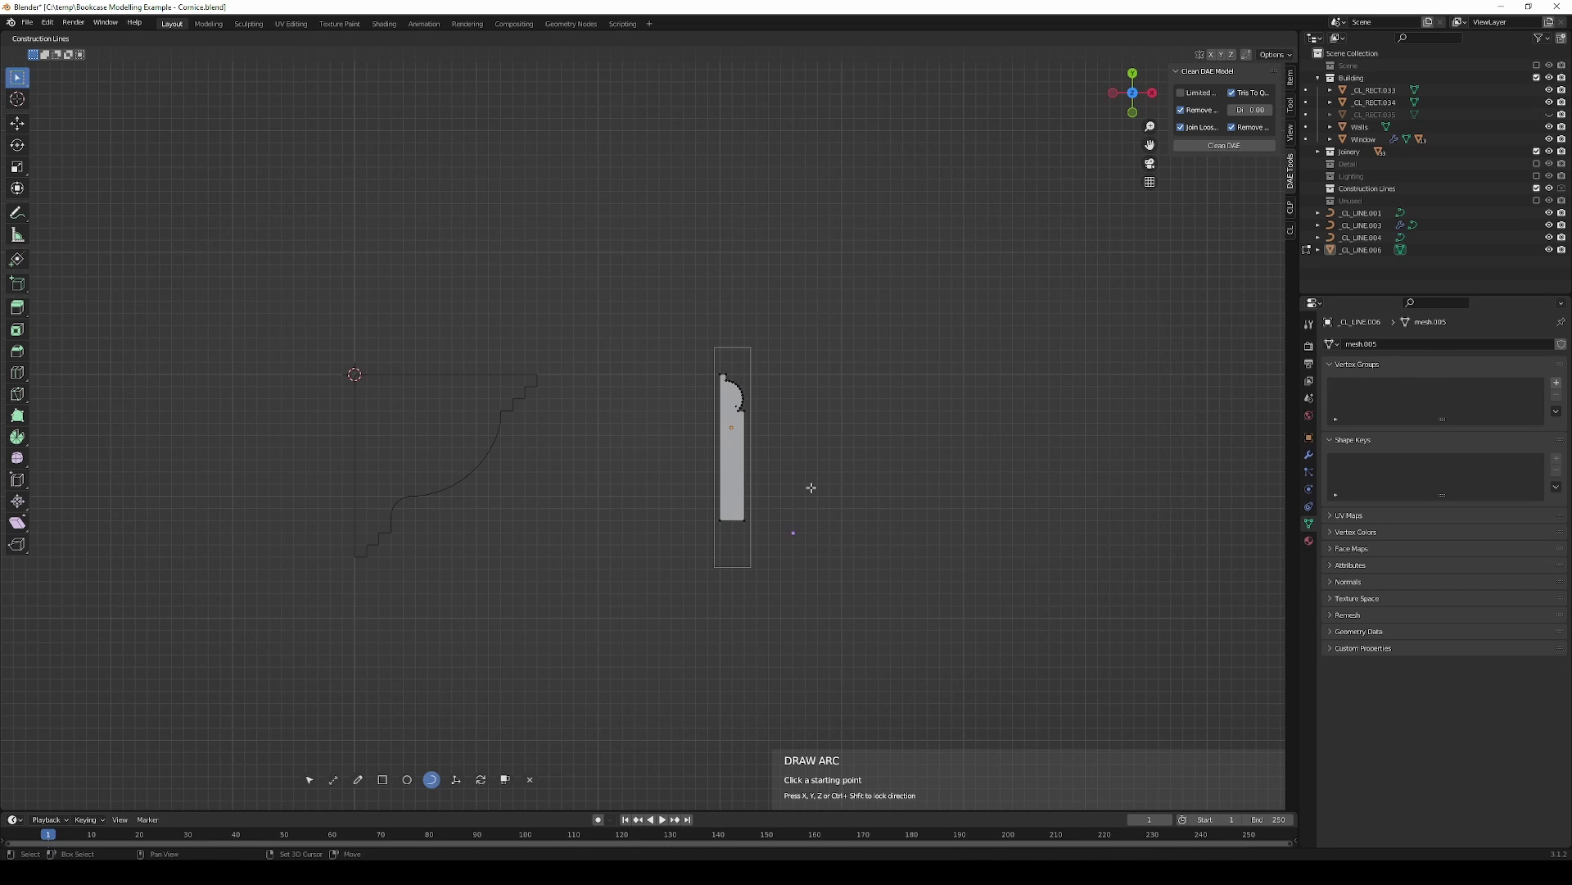
scroll(727, 400, up, 2)
scroll(884, 463, up, 1)
scroll(761, 344, up, 1)
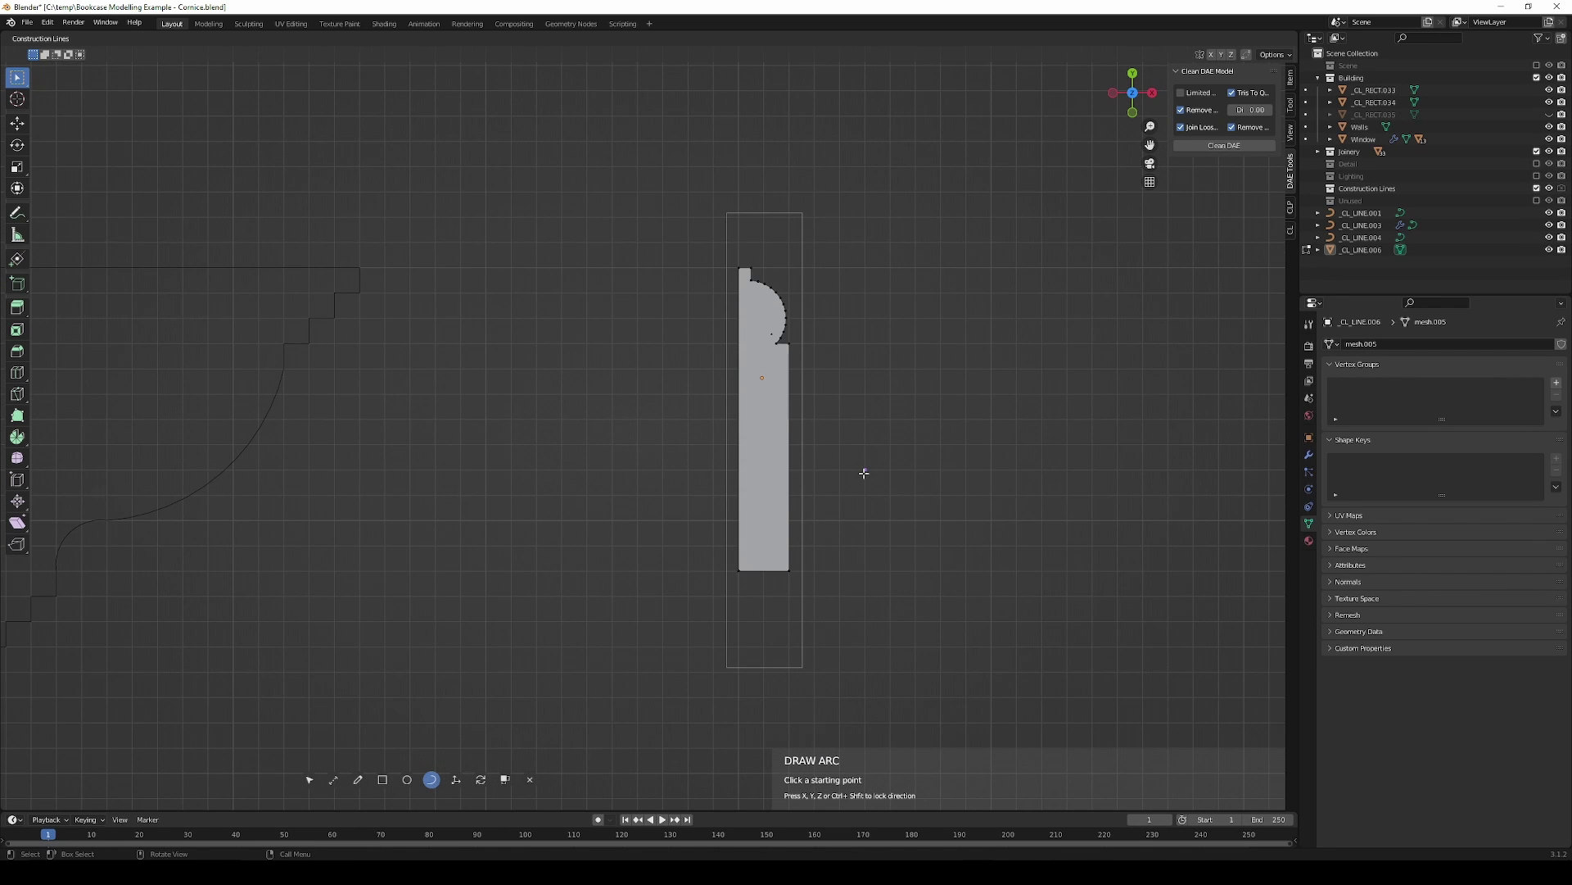
key(Tab)
scroll(822, 439, down, 5)
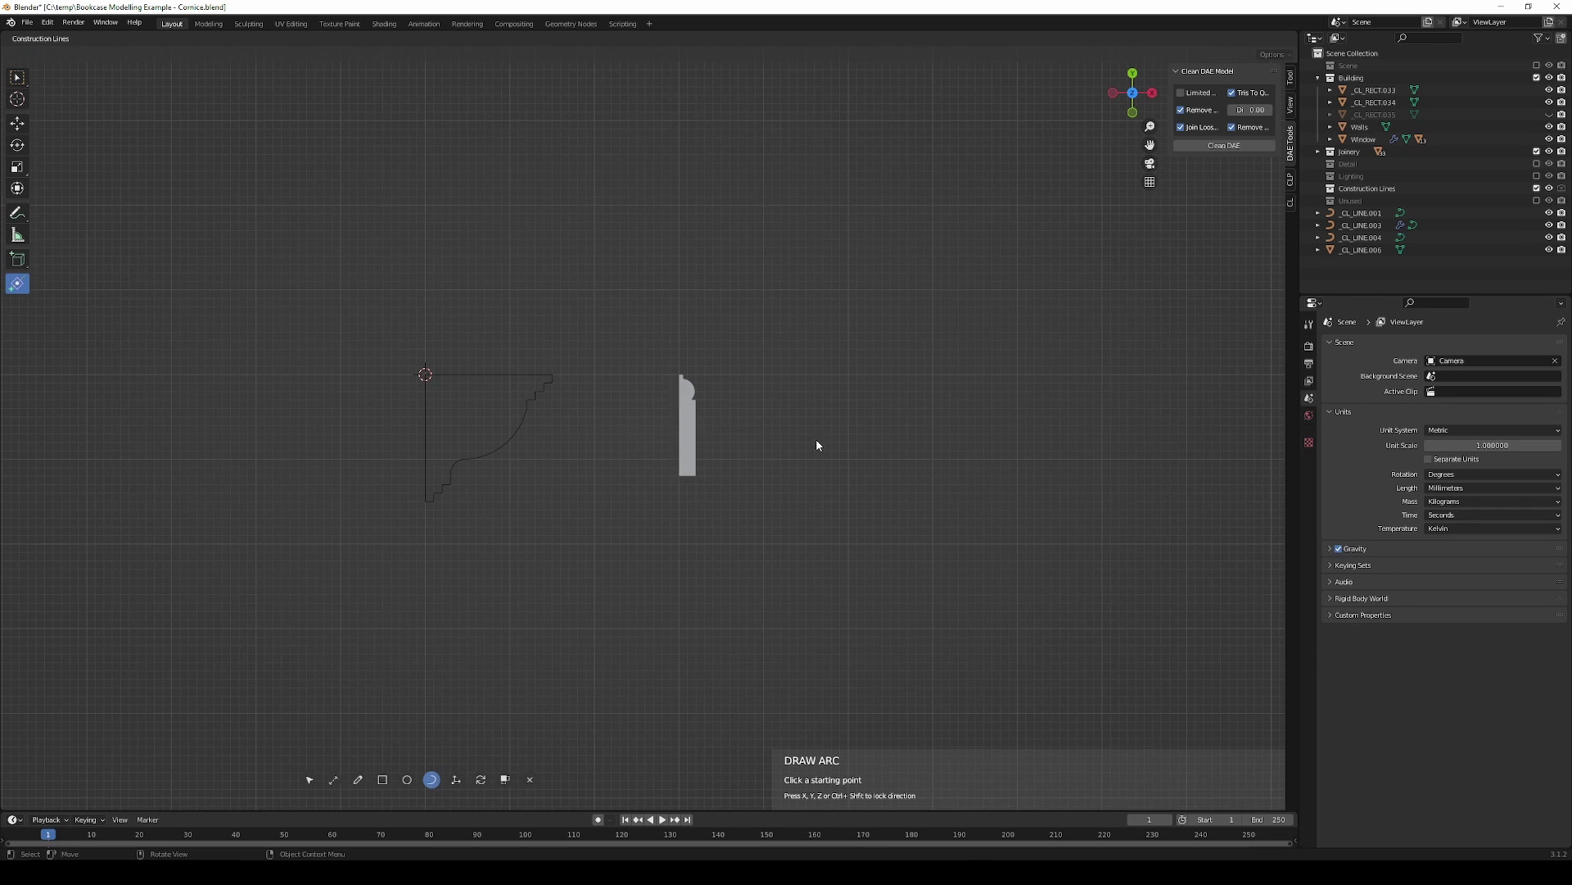
Step: Convert _CL_LINE.006 to a curve via Object > Convert > Curve and centre it in view
click(530, 779)
click(711, 485)
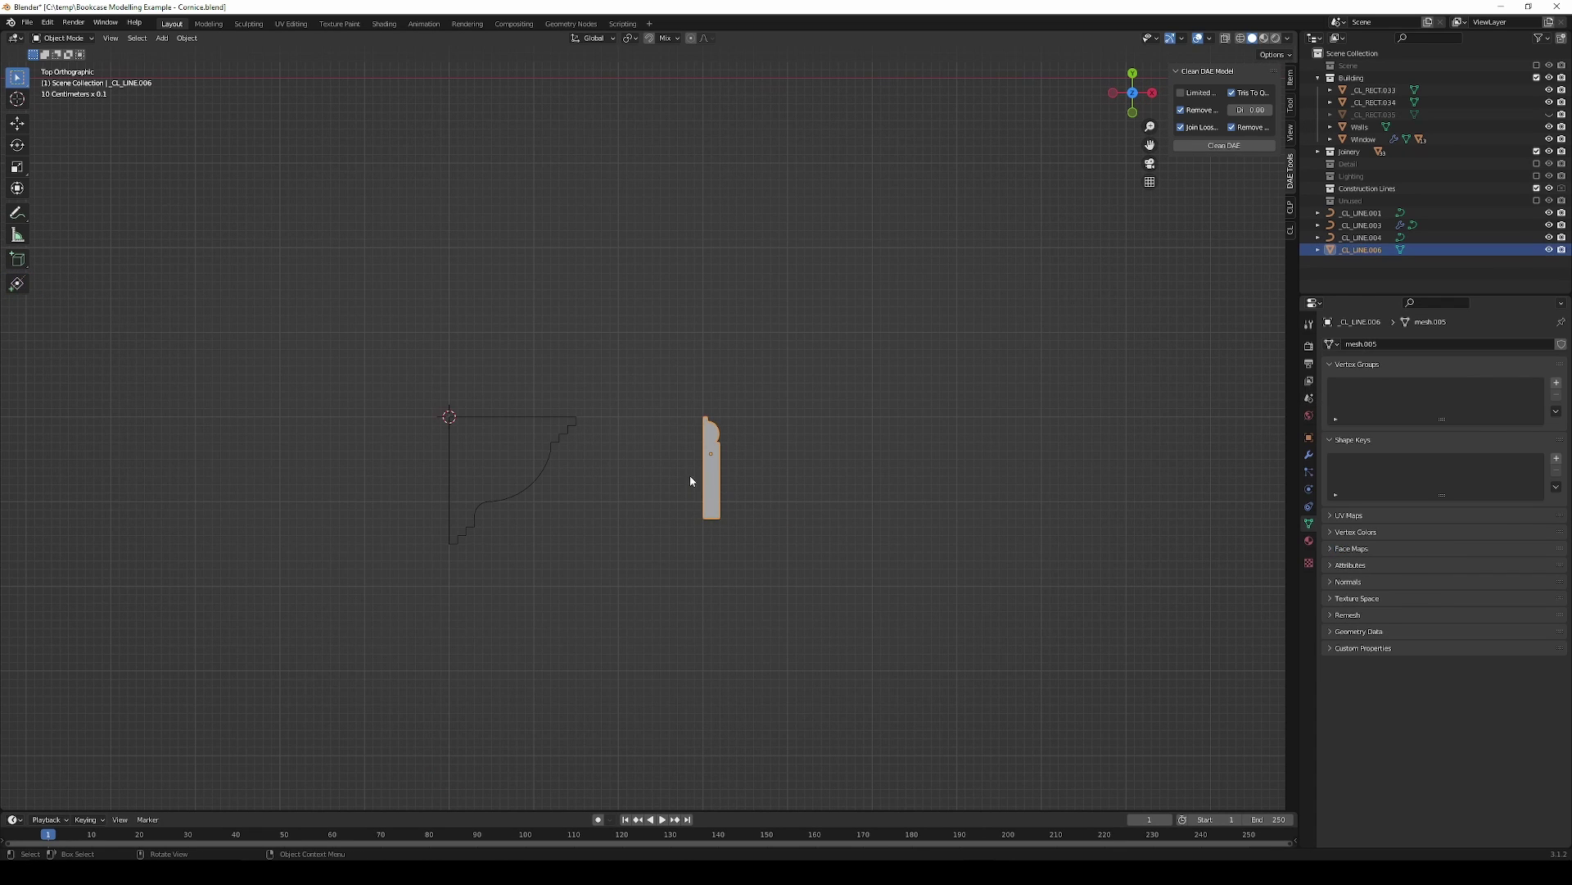
click(187, 38)
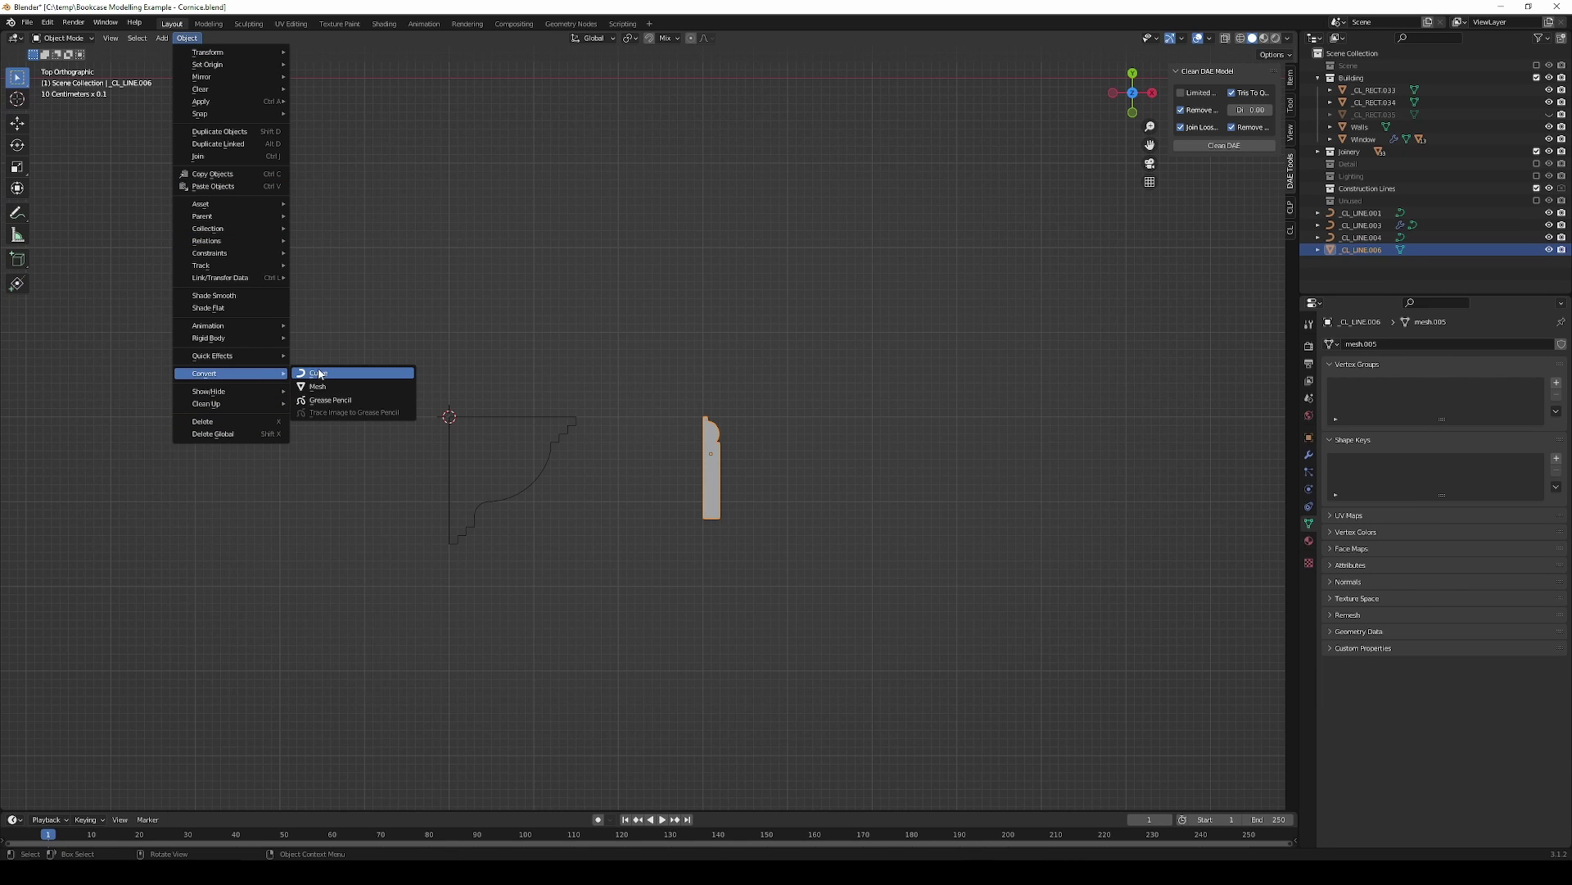
click(318, 367)
scroll(729, 508, up, 2)
scroll(737, 524, up, 2)
shift+middle_drag(750, 482, 627, 390)
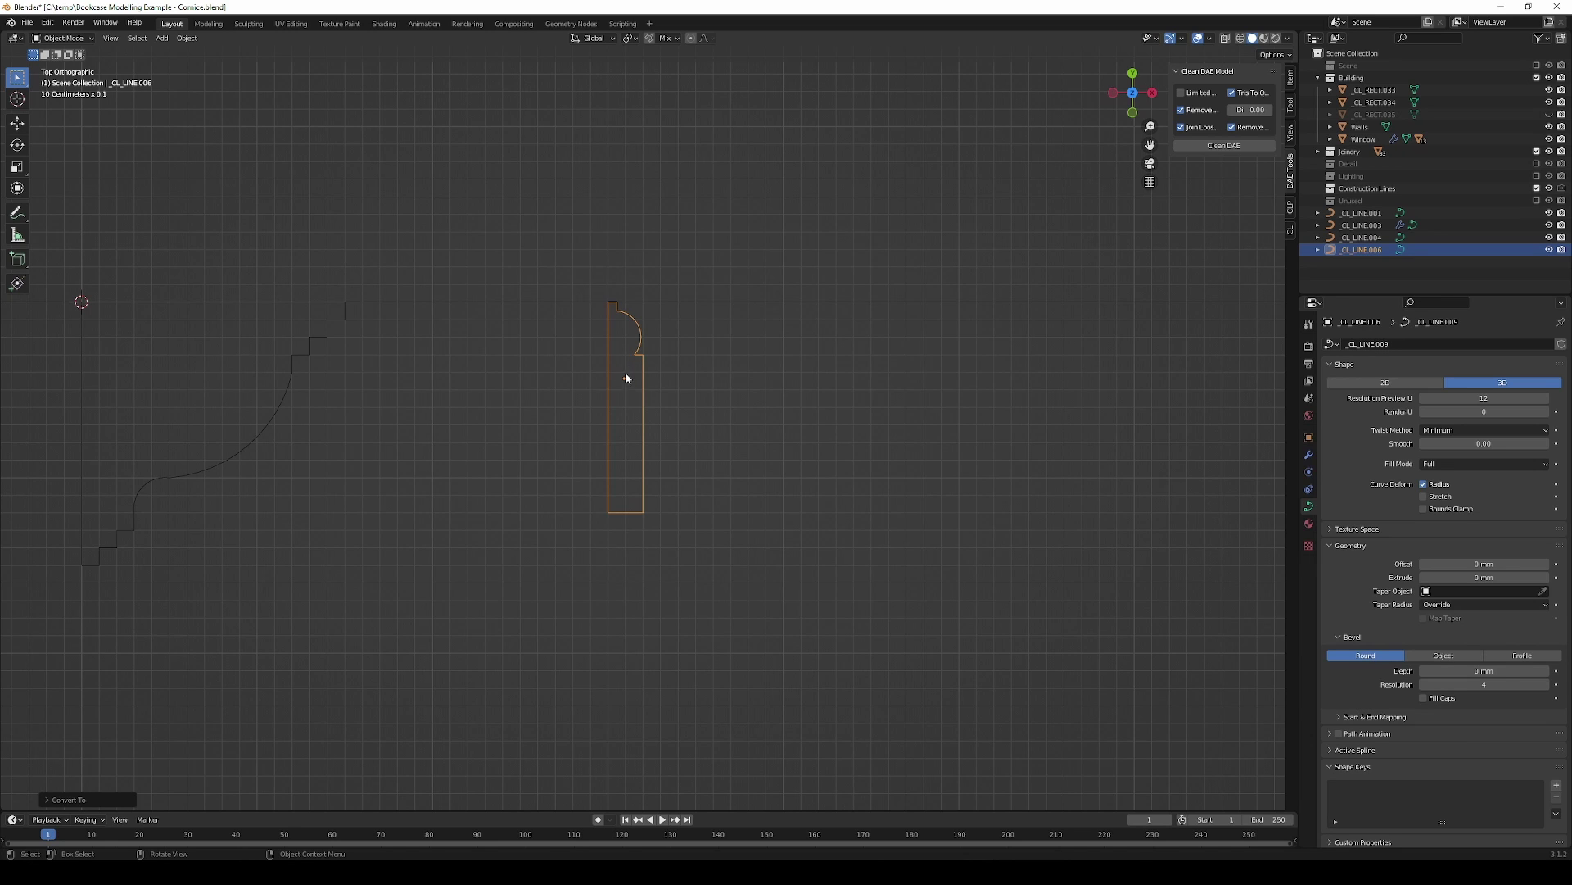
scroll(626, 385, up, 2)
scroll(654, 420, up, 2)
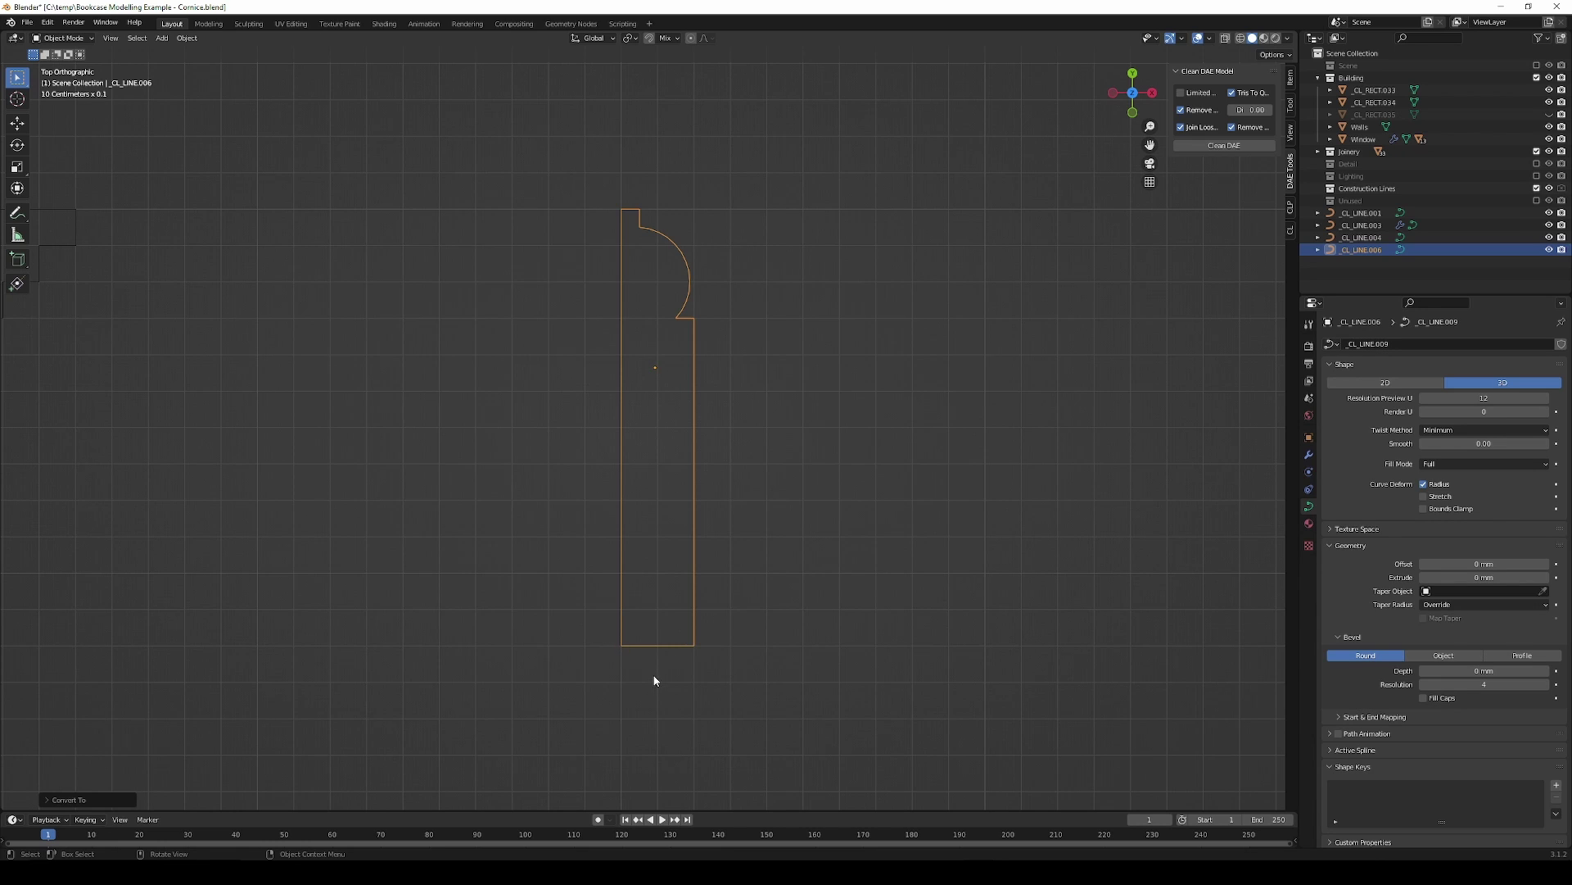
Step: Snap the 3D cursor to the skirting profile's bottom-left corner point
key(Tab)
shift+middle_drag(668, 690, 695, 656)
drag(606, 561, 659, 649)
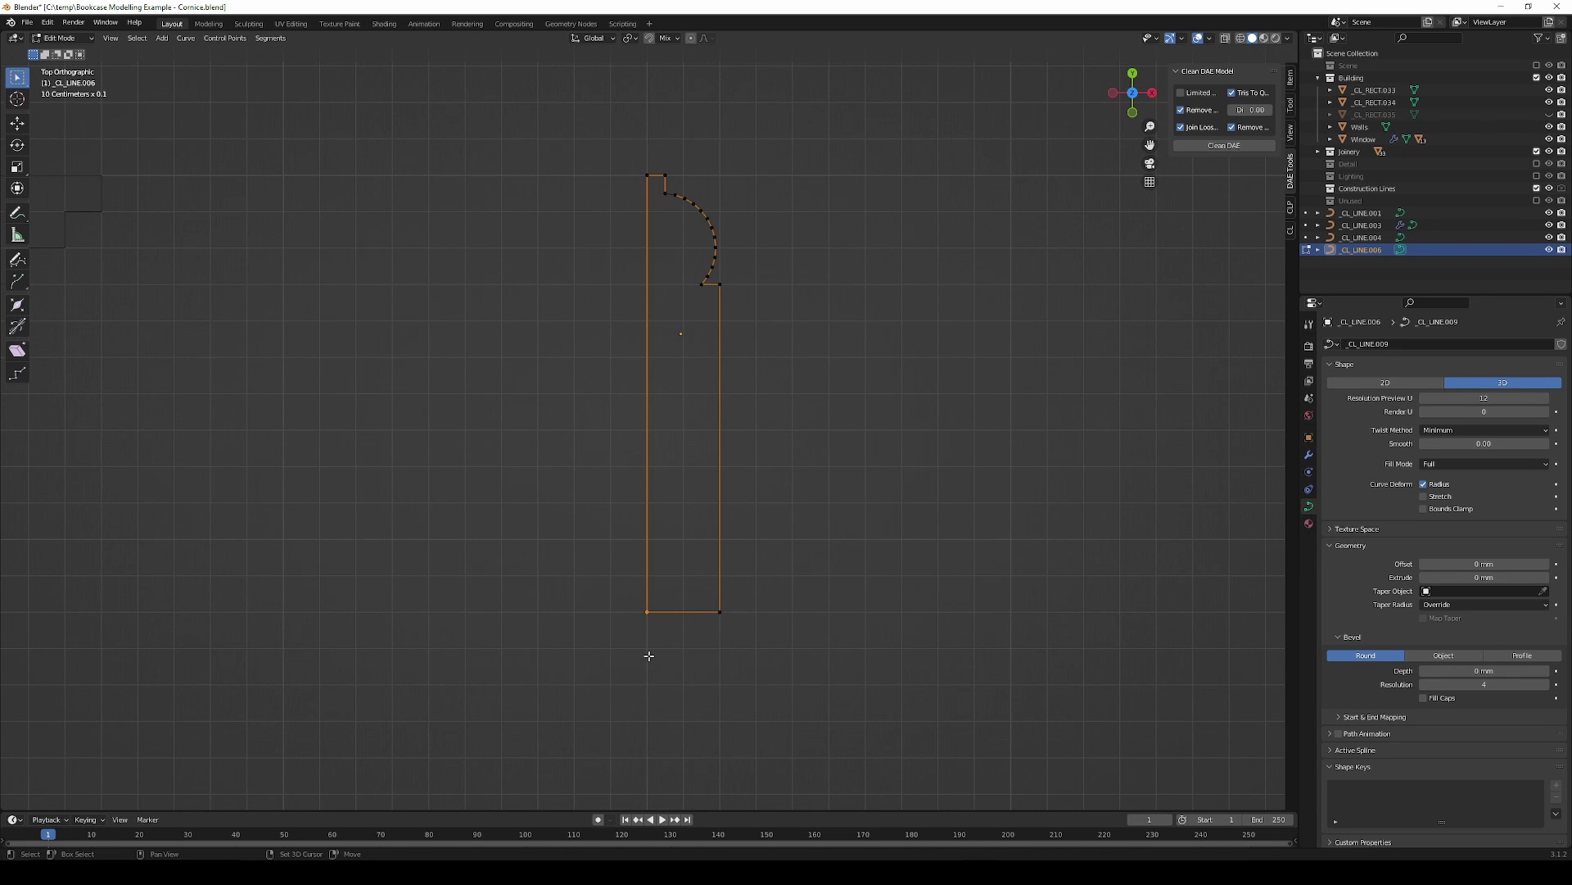
key(shift+s)
click(652, 727)
Step: Set the skirting profile's origin to the 3D cursor
key(Tab)
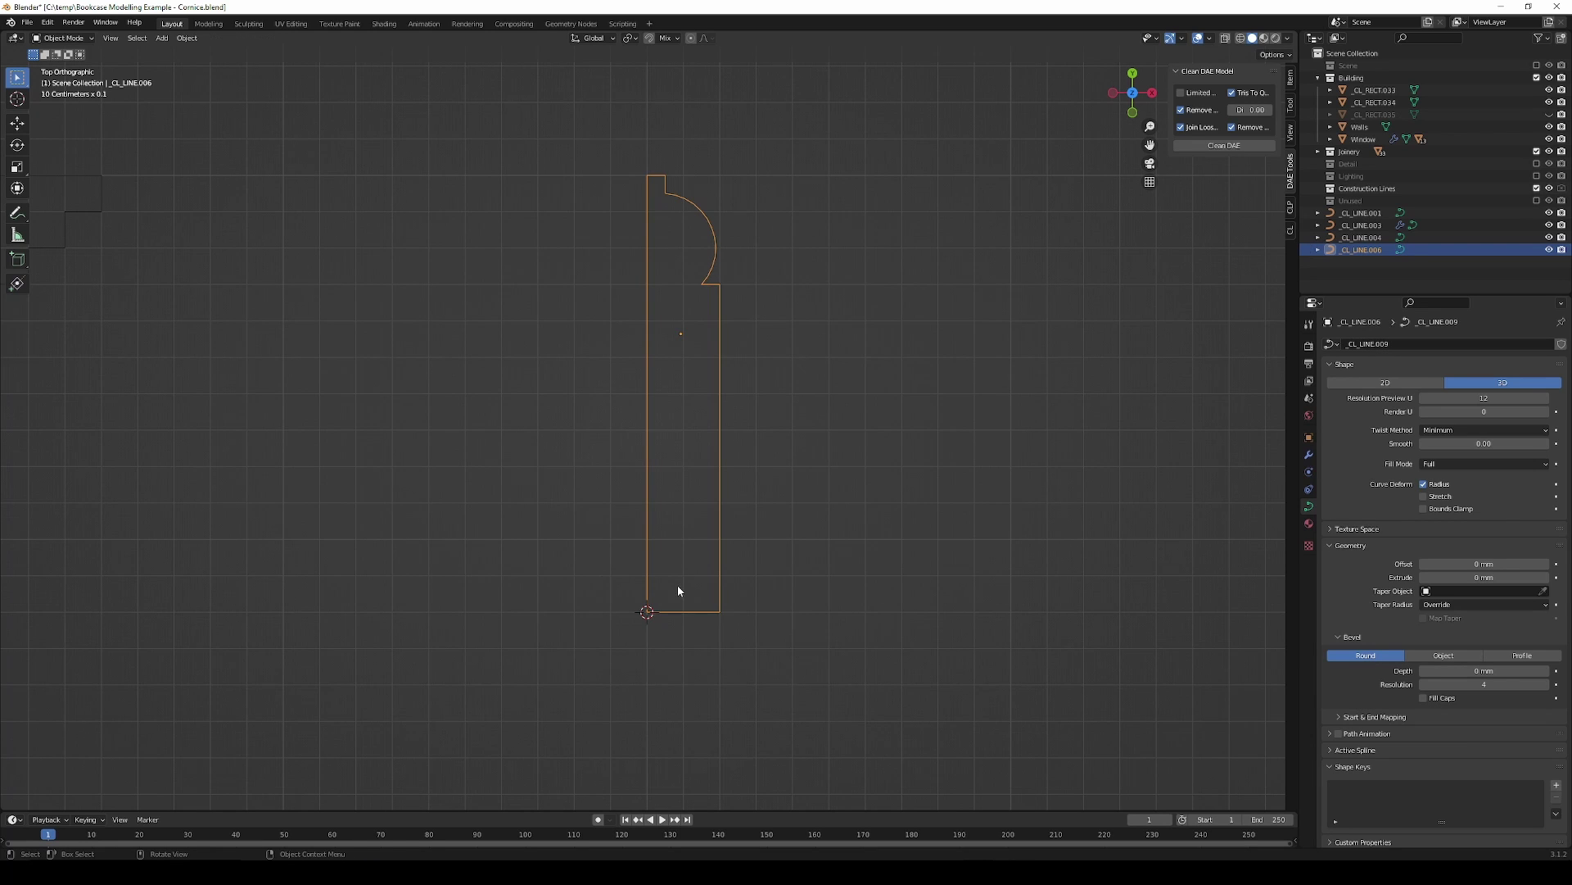
right_click(719, 590)
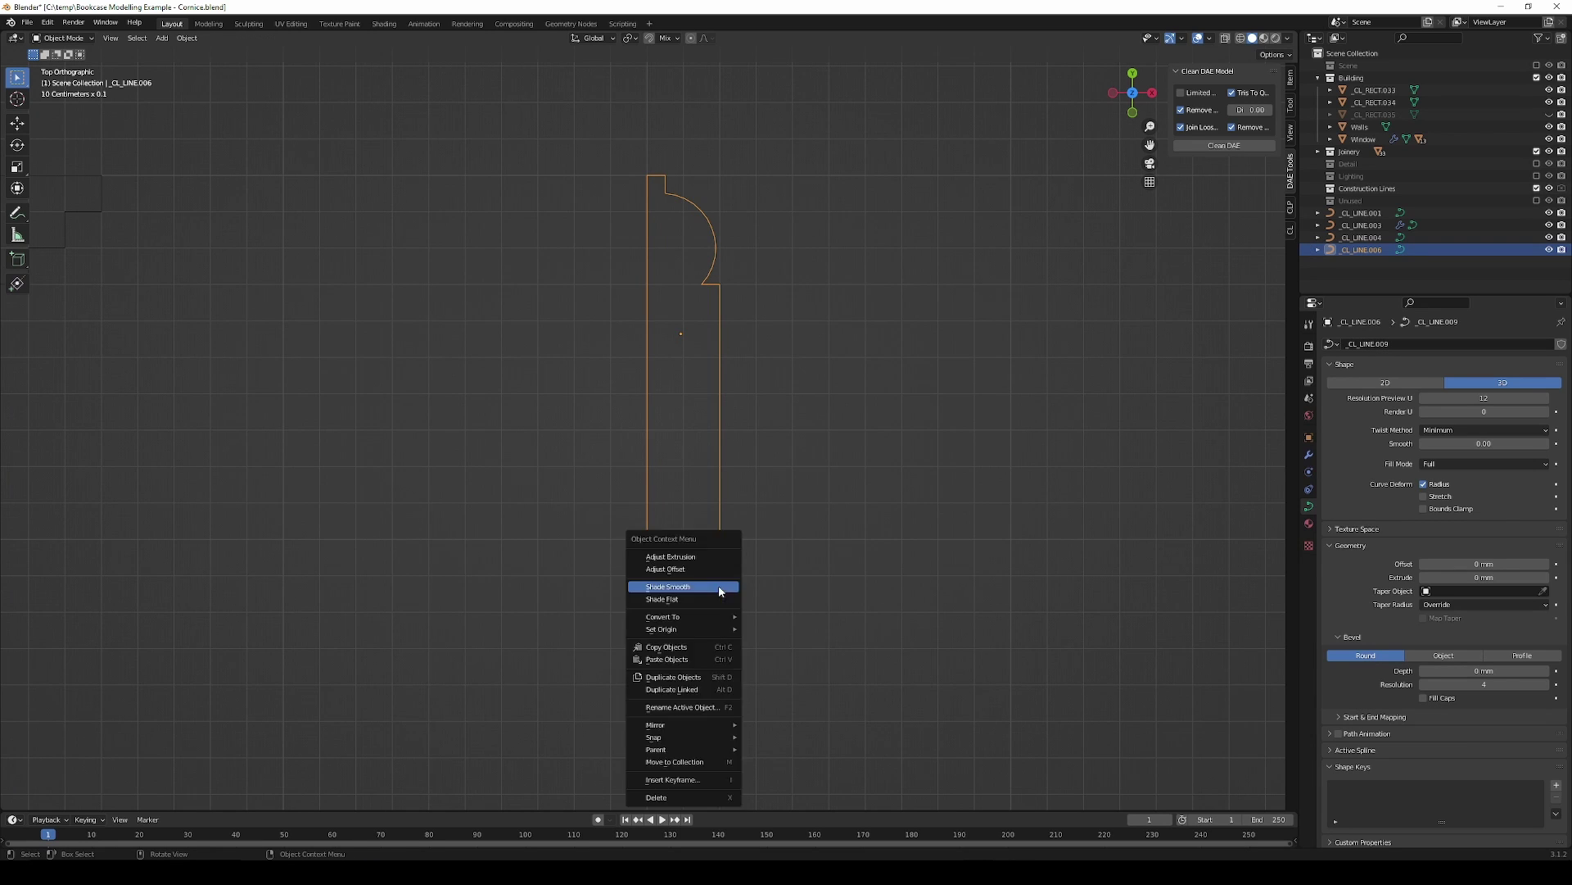
mouse_move(681, 629)
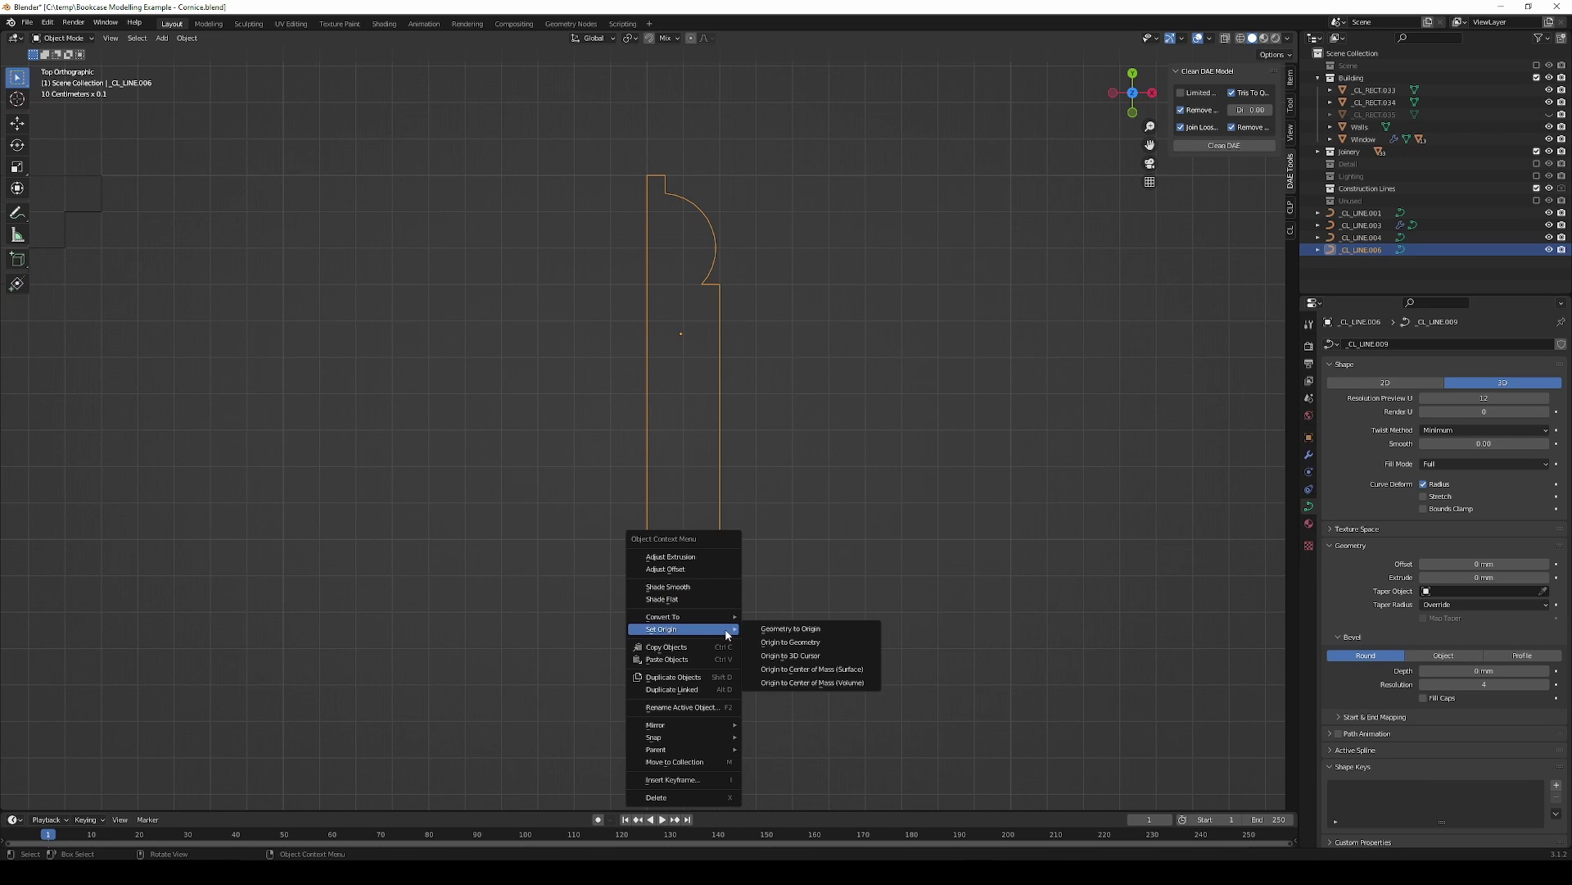
click(796, 656)
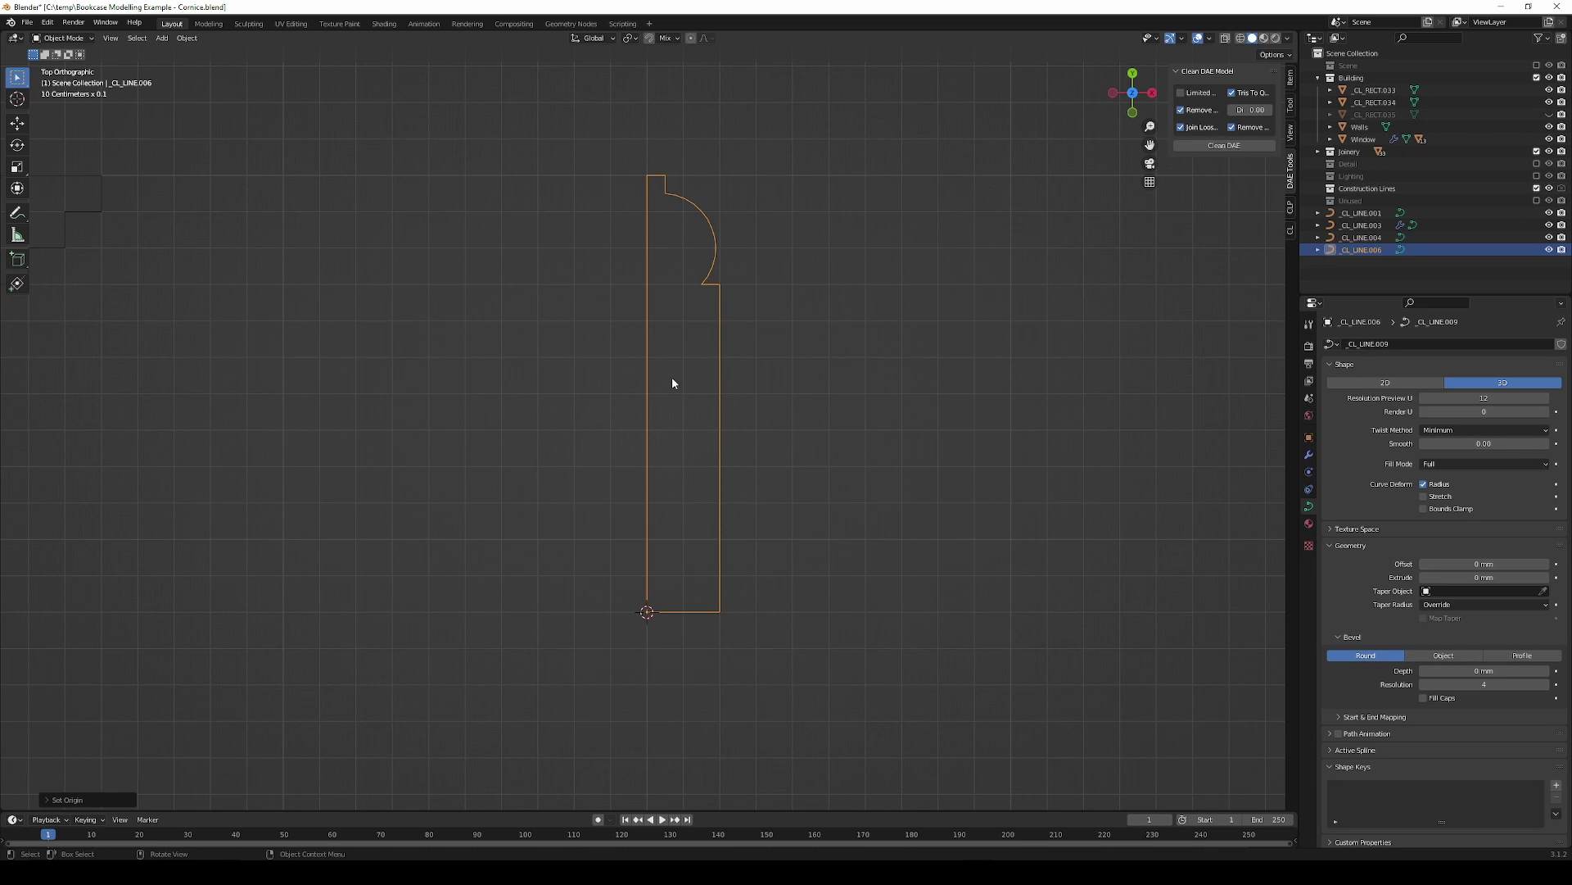
scroll(670, 414, down, 1)
scroll(675, 407, down, 3)
scroll(675, 400, down, 5)
scroll(802, 413, down, 4)
Step: Select the floor-level path curve _CL_LINE.004
mouse_move(802, 413)
middle_down()
mouse_move(730, 572)
mouse_move(726, 494)
mouse_move(688, 489)
mouse_move(787, 538)
middle_up()
scroll(788, 534, up, 3)
click(761, 449)
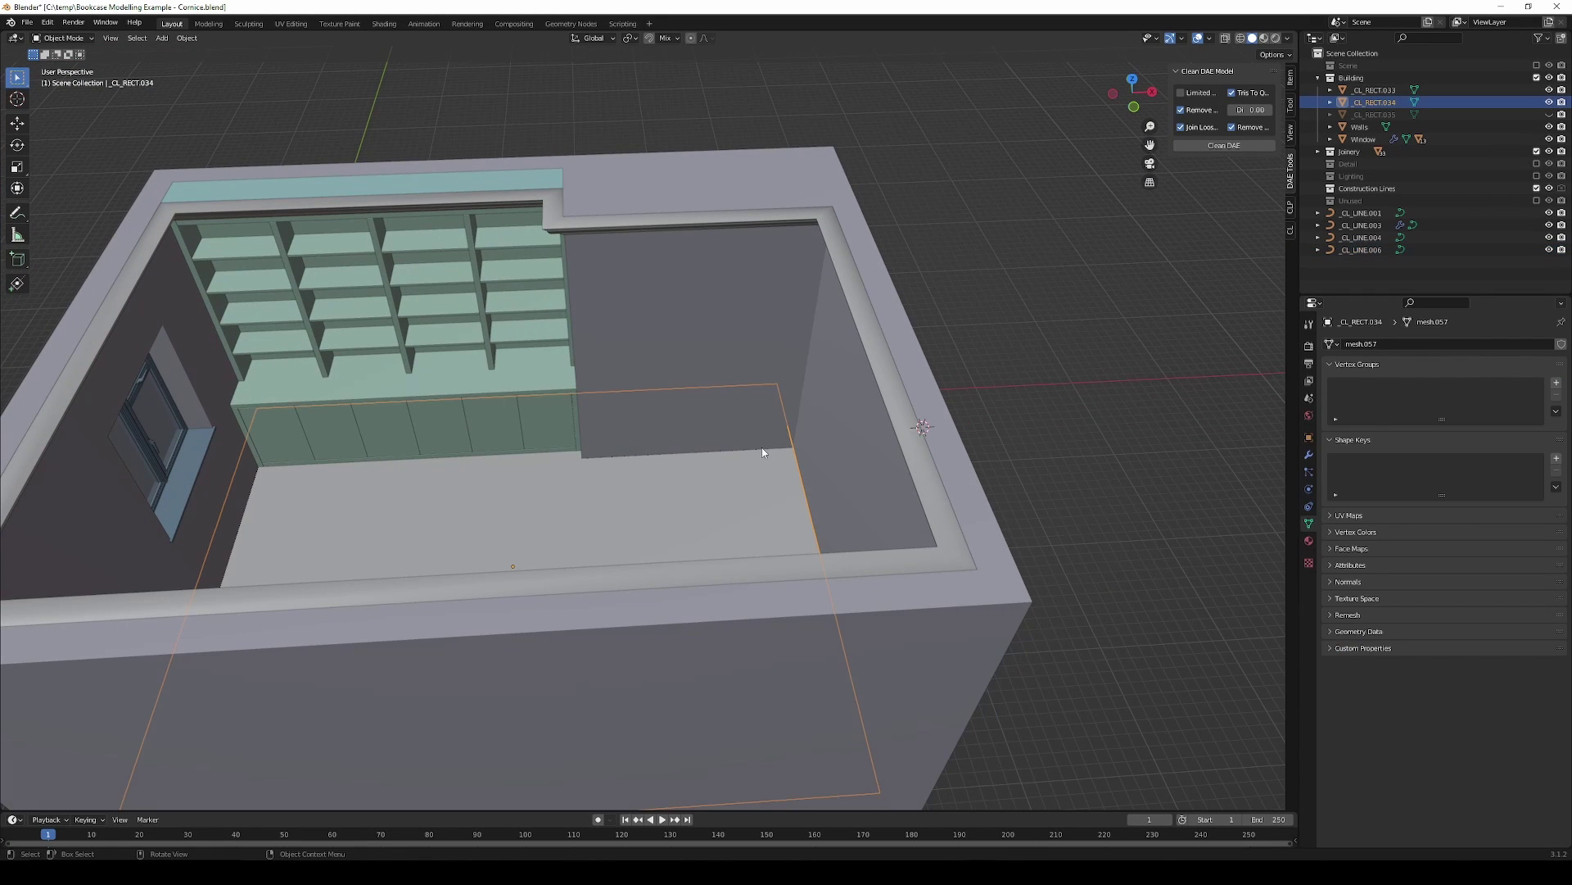
scroll(768, 464, up, 2)
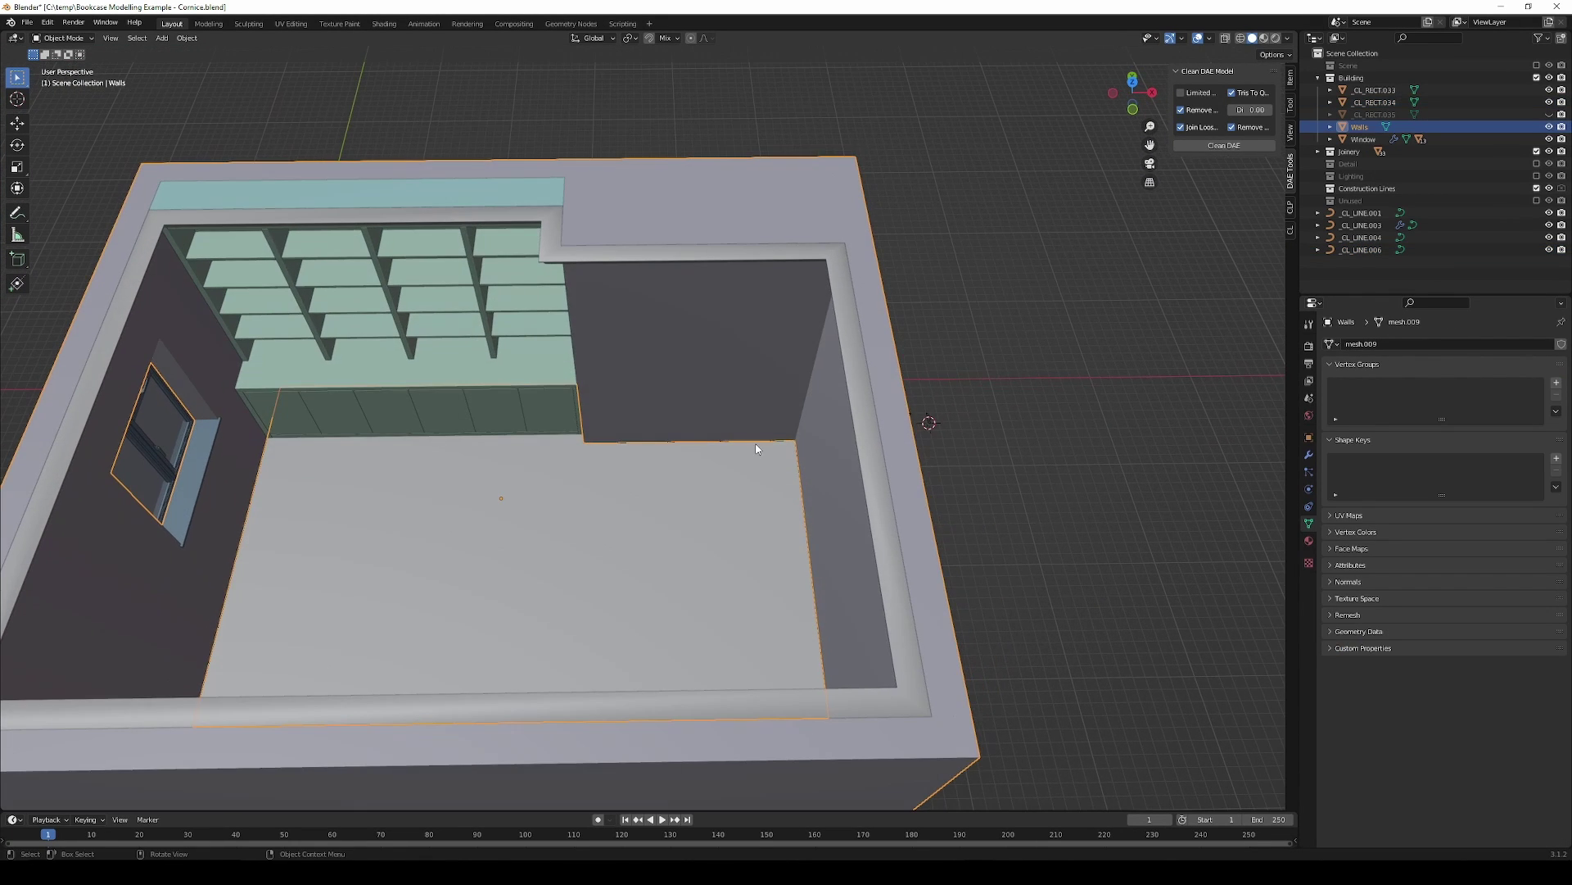
click(758, 447)
click(759, 447)
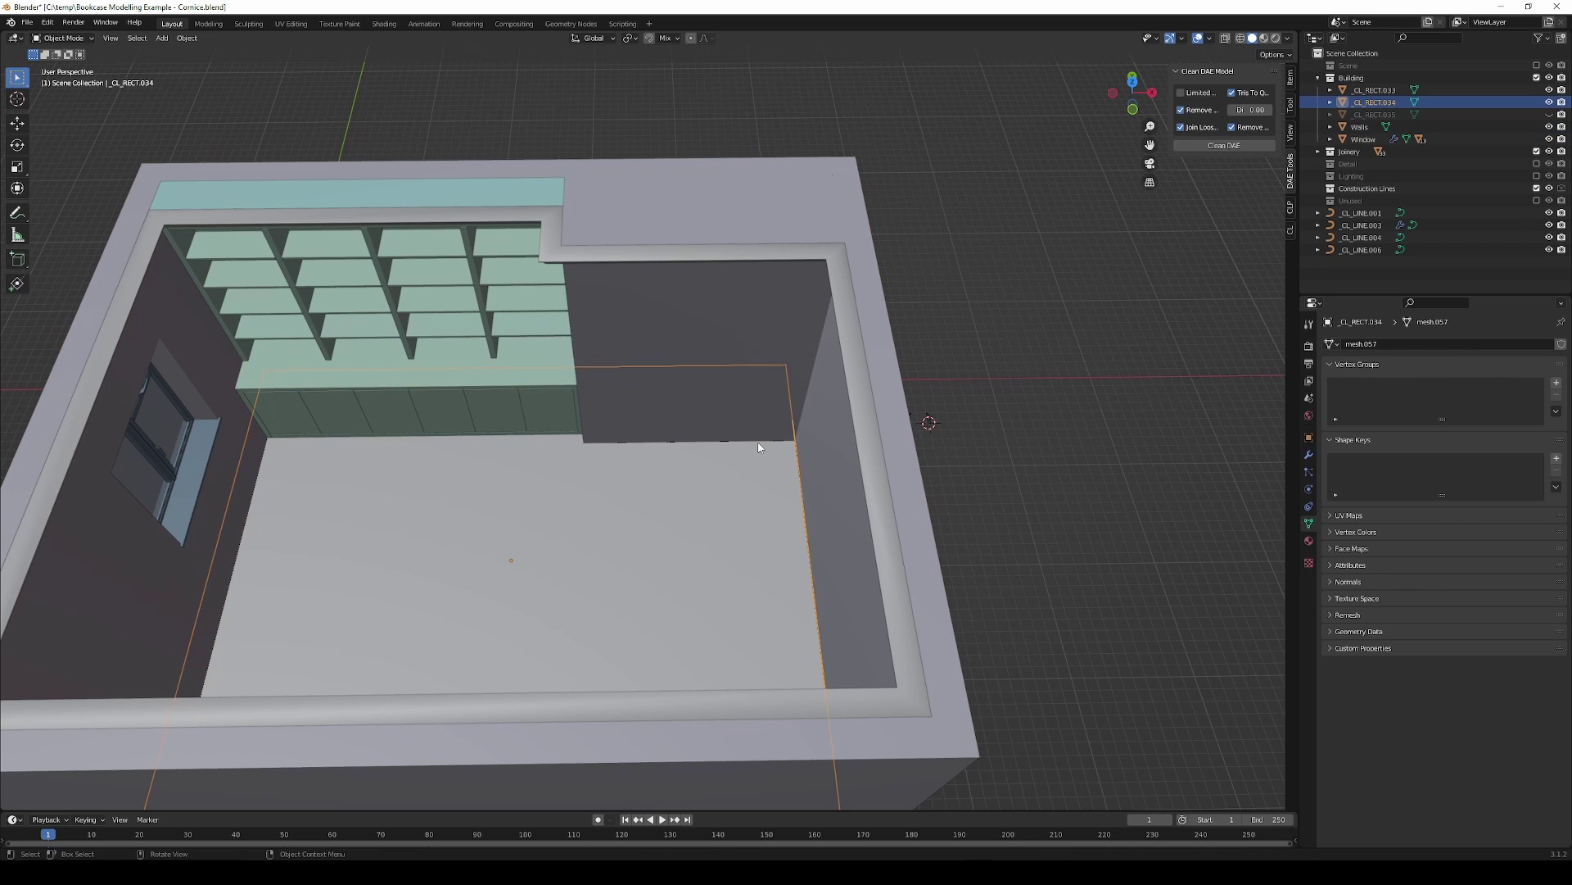
middle_drag(784, 449, 789, 562)
scroll(794, 516, down, 2)
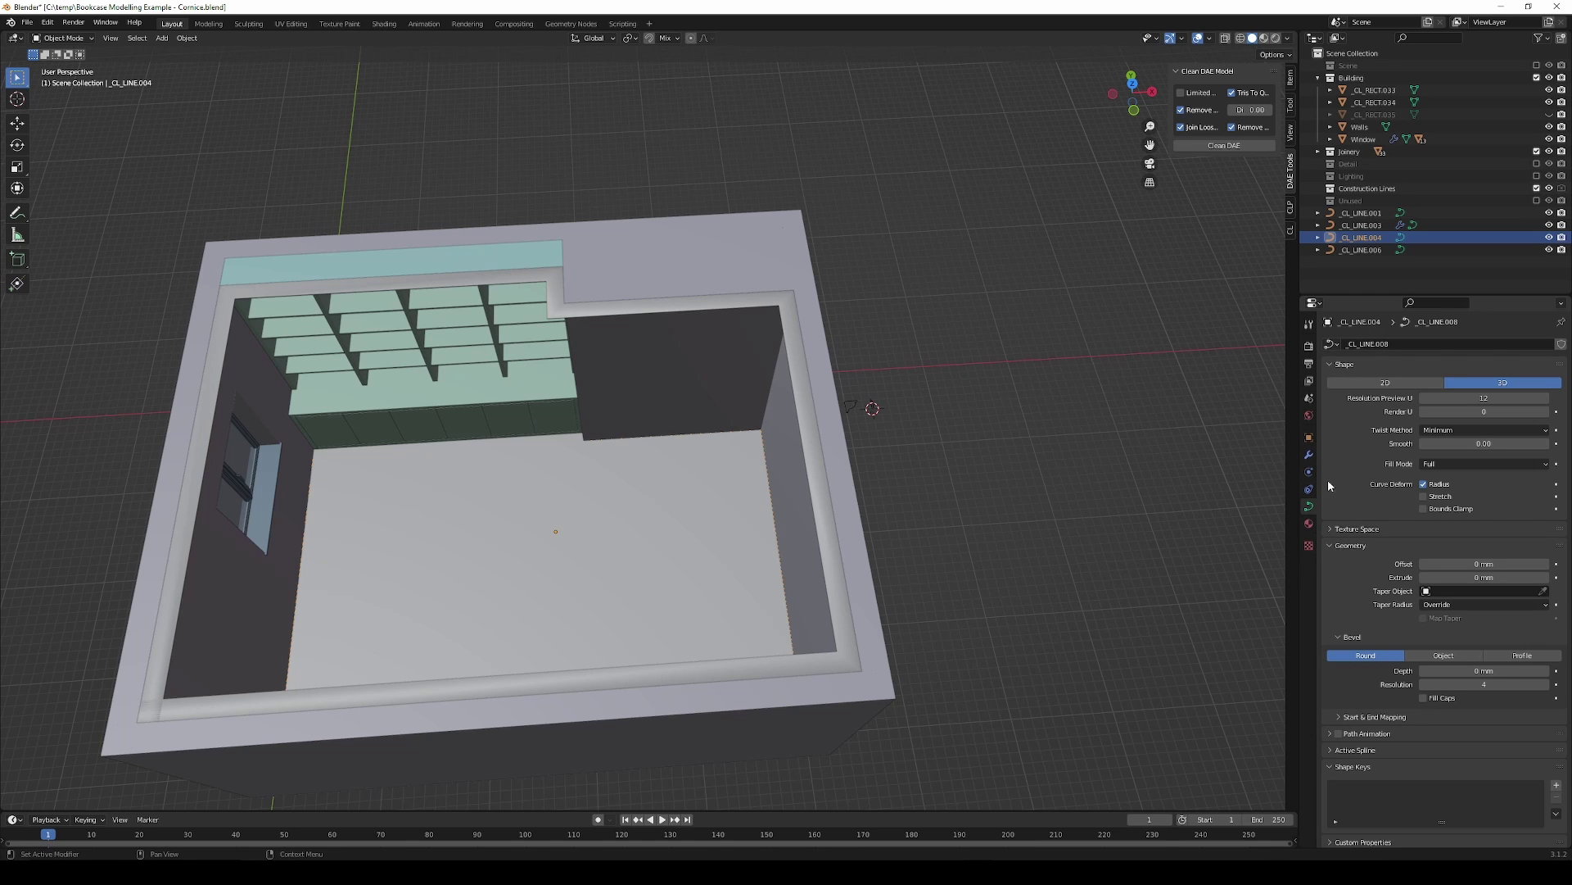
Step: Set _CL_LINE.004's shape to 2D and its bevel to Object using the skirting profile
click(1407, 384)
scroll(1414, 637, down, 1)
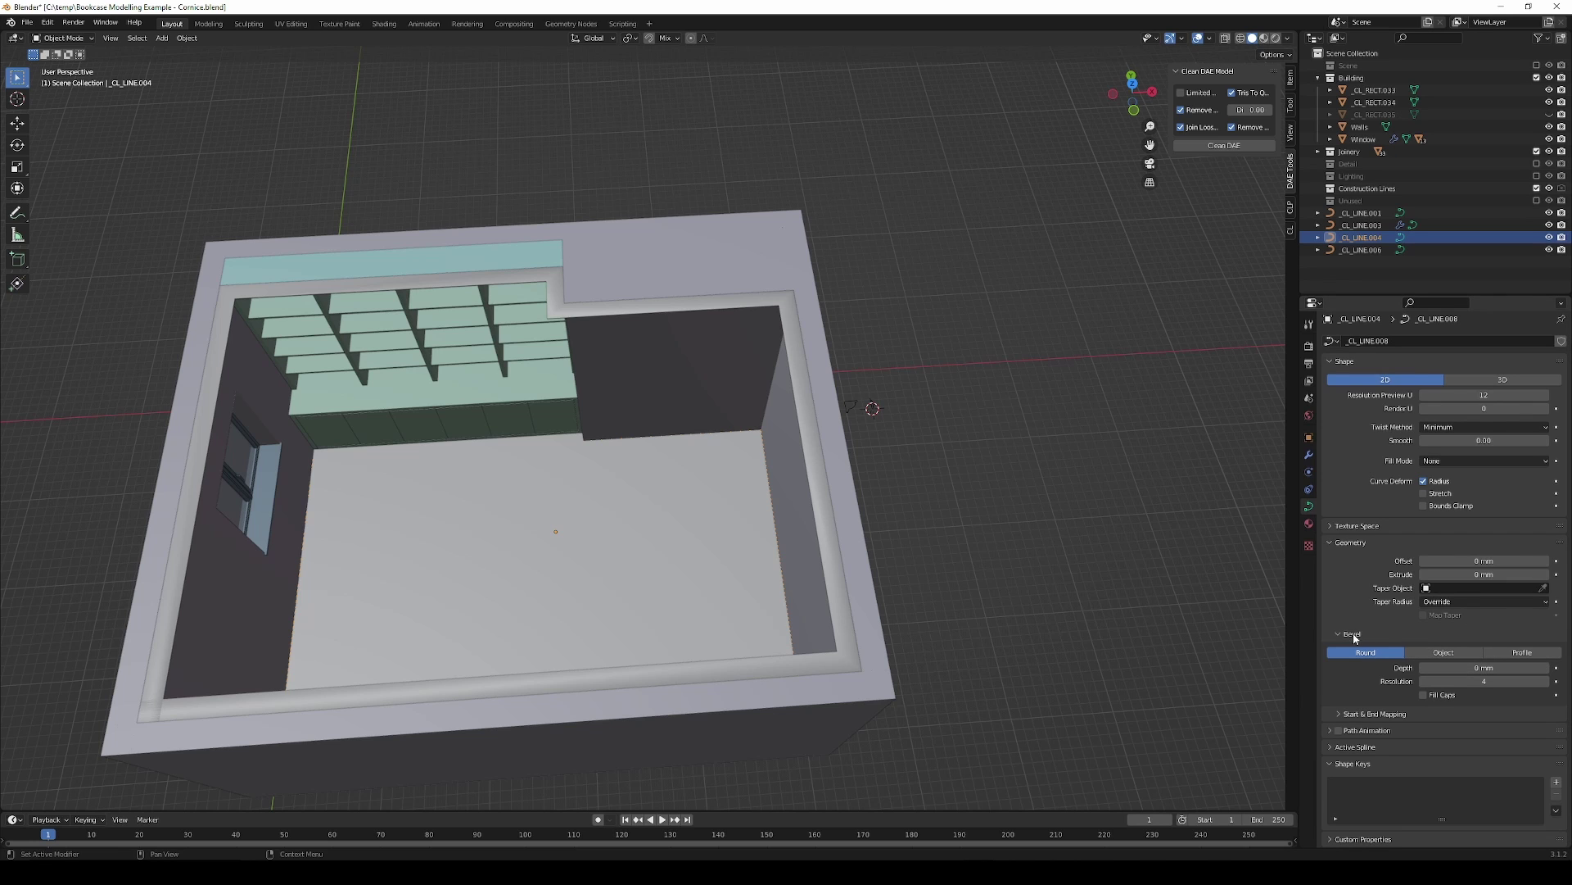
click(1443, 653)
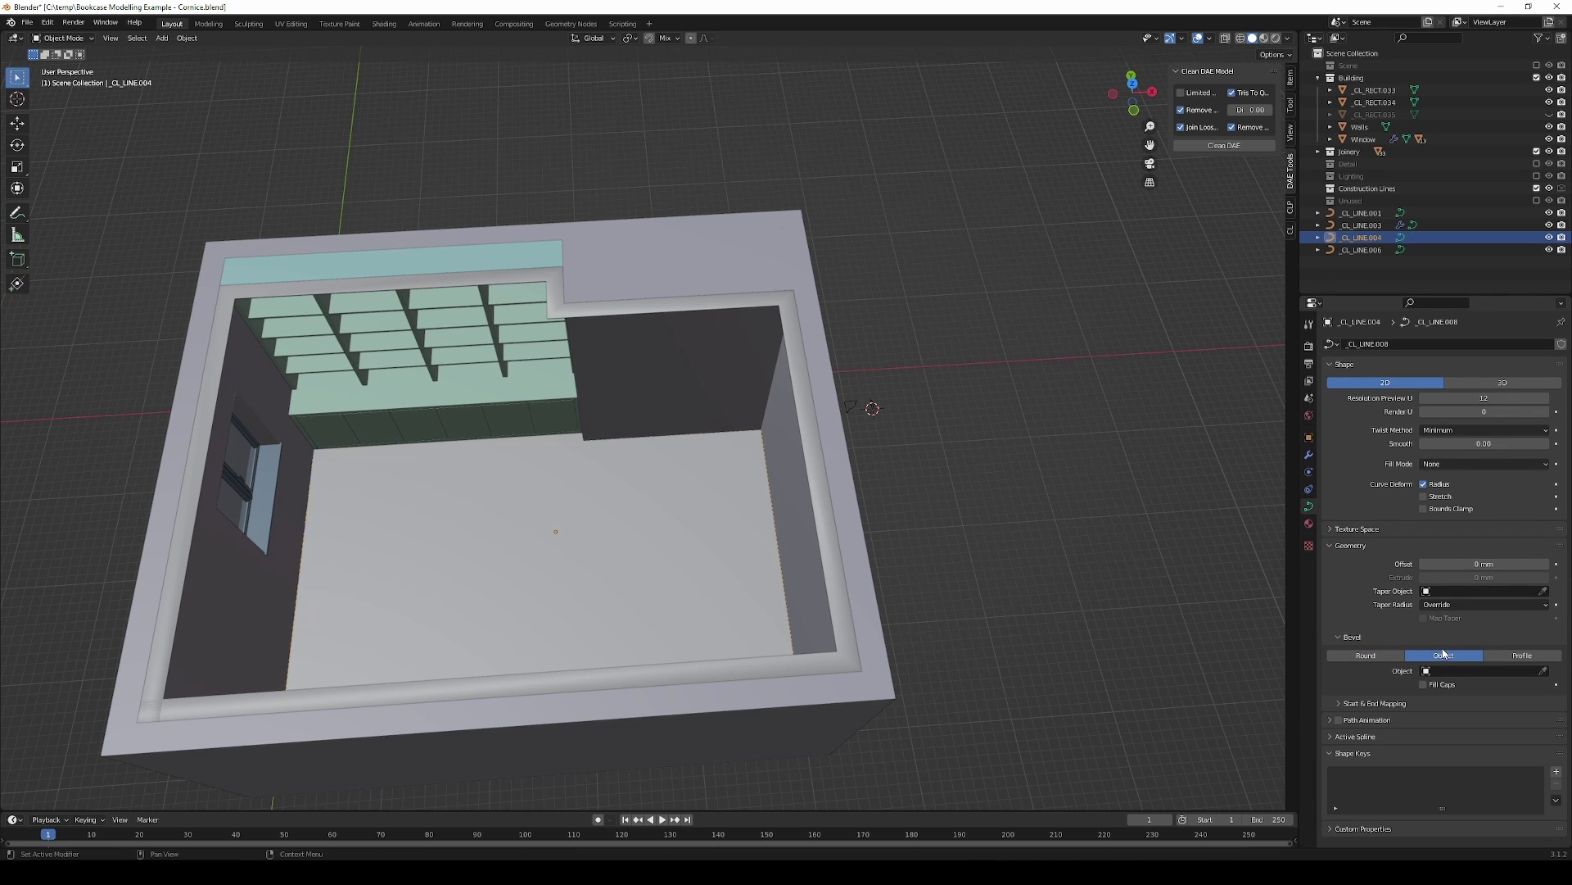
click(1491, 669)
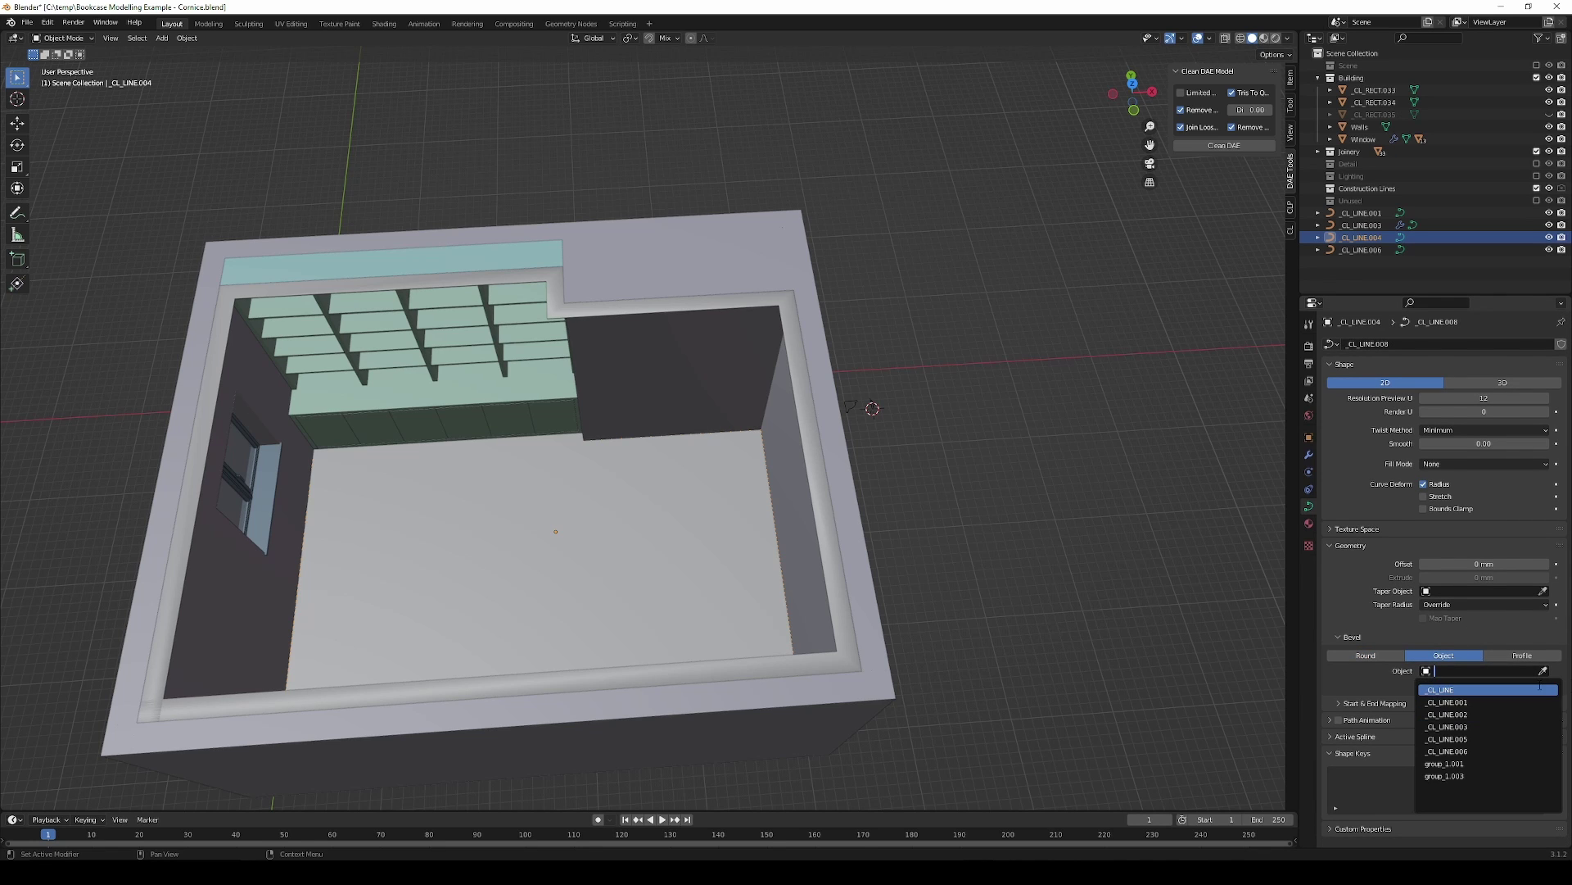
key(Return)
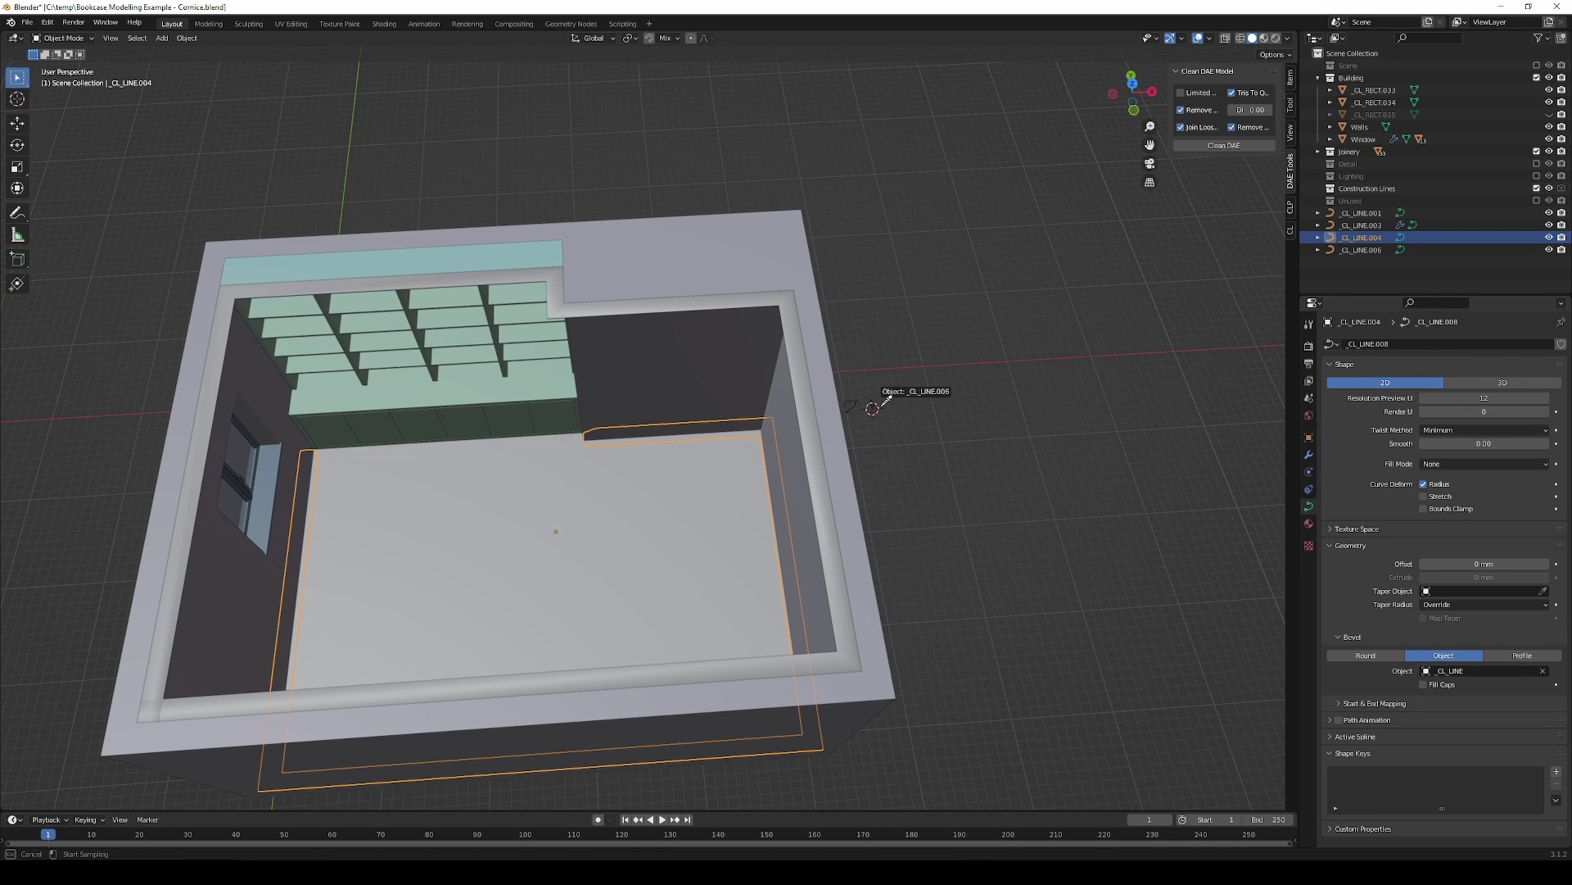
click(873, 407)
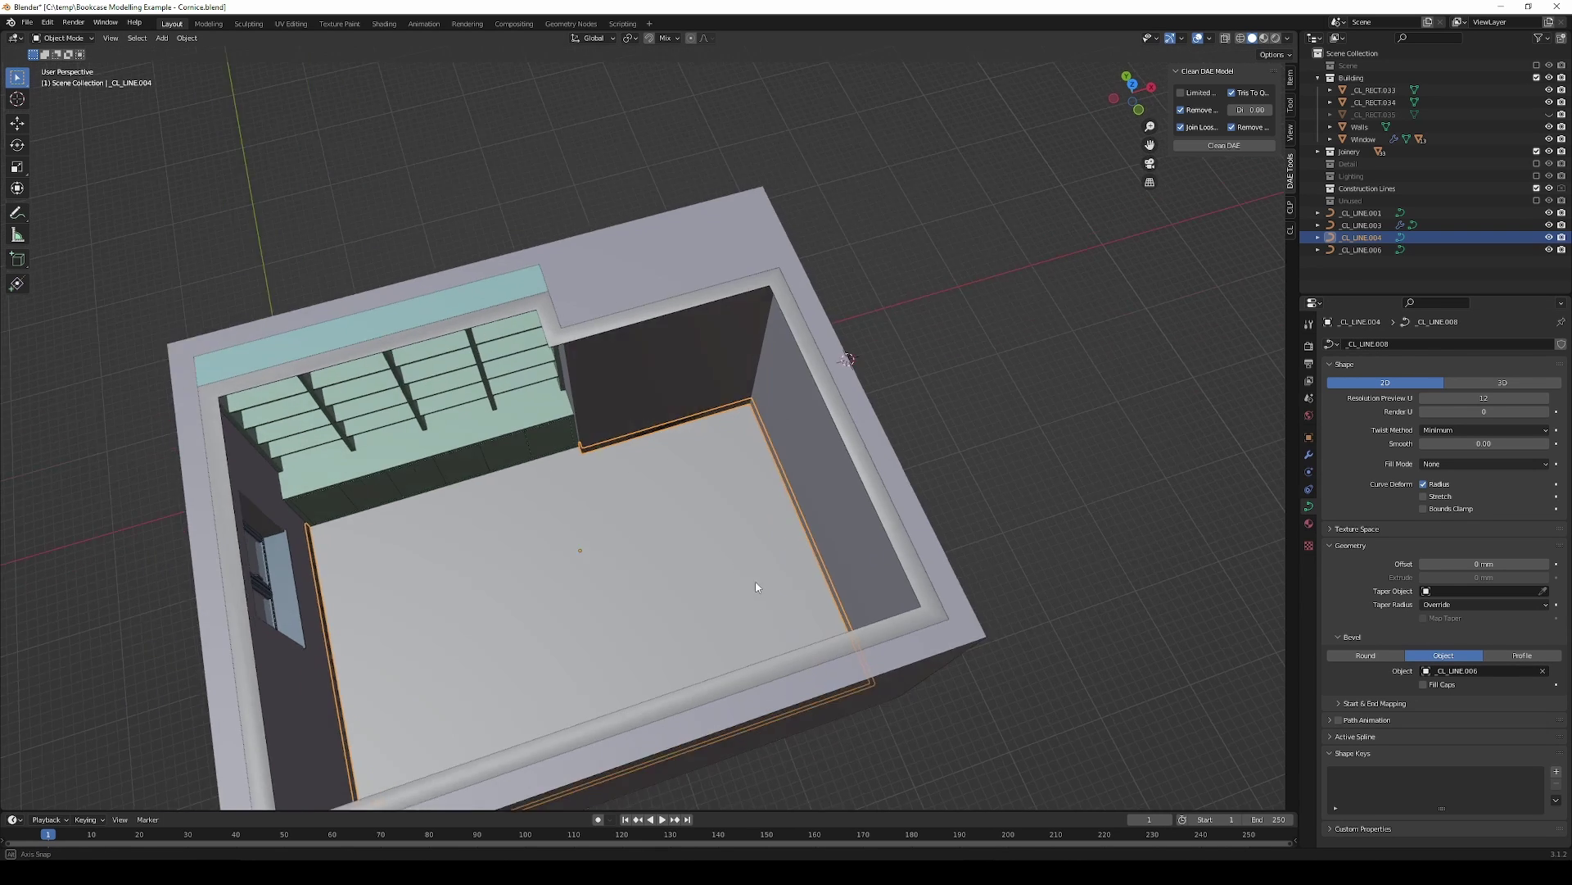
scroll(655, 401, up, 8)
mouse_move(657, 407)
middle_down()
mouse_move(705, 509)
mouse_move(733, 475)
mouse_move(642, 744)
mouse_move(671, 591)
mouse_move(1018, 492)
mouse_move(993, 466)
mouse_move(904, 500)
middle_up()
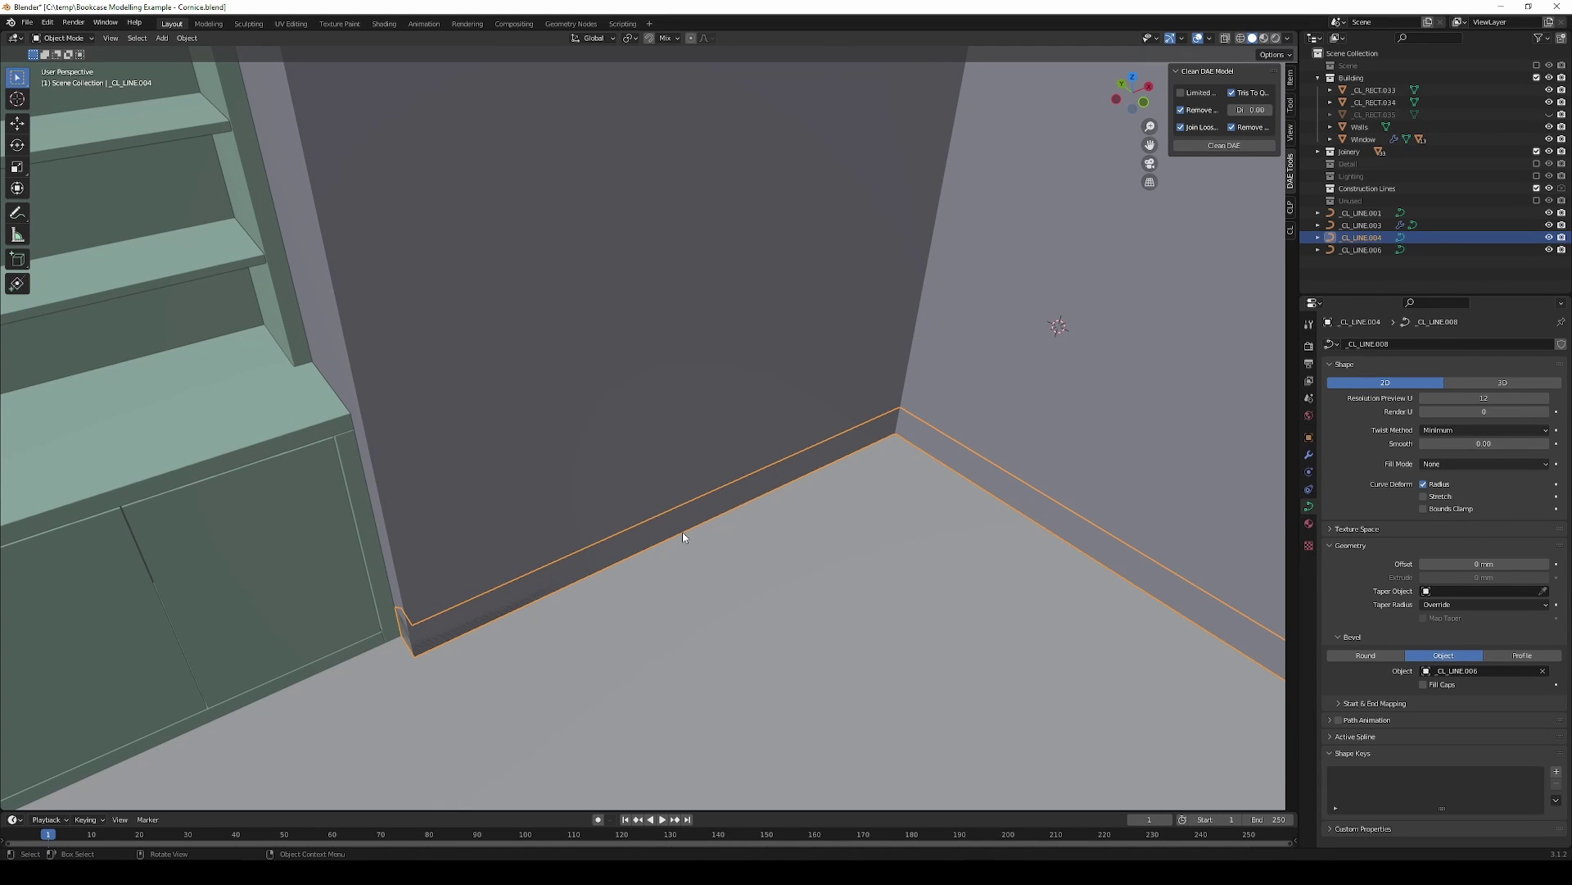
key(KP_Divide)
mouse_move(688, 540)
middle_down()
mouse_move(793, 454)
mouse_move(950, 529)
middle_up()
scroll(950, 529, up, 2)
scroll(839, 553, up, 2)
scroll(837, 559, up, 1)
middle_drag(837, 559, 818, 598)
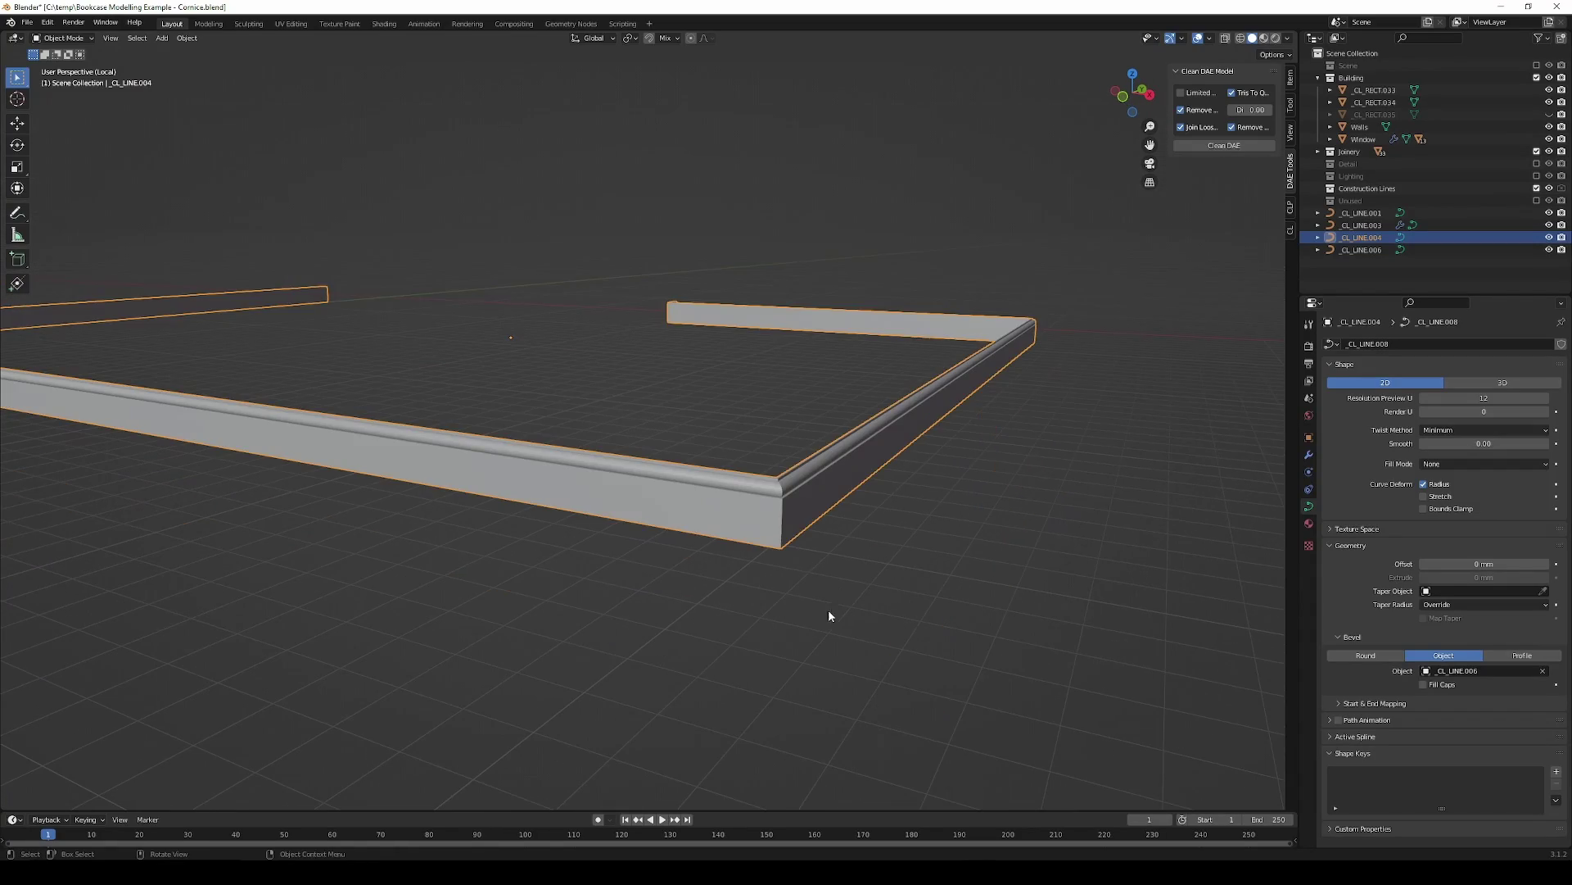
scroll(793, 514, down, 4)
mouse_move(1084, 488)
middle_down()
mouse_move(853, 582)
mouse_move(872, 649)
mouse_move(857, 421)
mouse_move(800, 429)
mouse_move(1046, 397)
middle_up()
scroll(856, 424, up, 2)
scroll(891, 431, up, 1)
scroll(917, 423, down, 3)
scroll(779, 593, down, 2)
scroll(849, 407, up, 2)
scroll(823, 469, up, 2)
click(1211, 38)
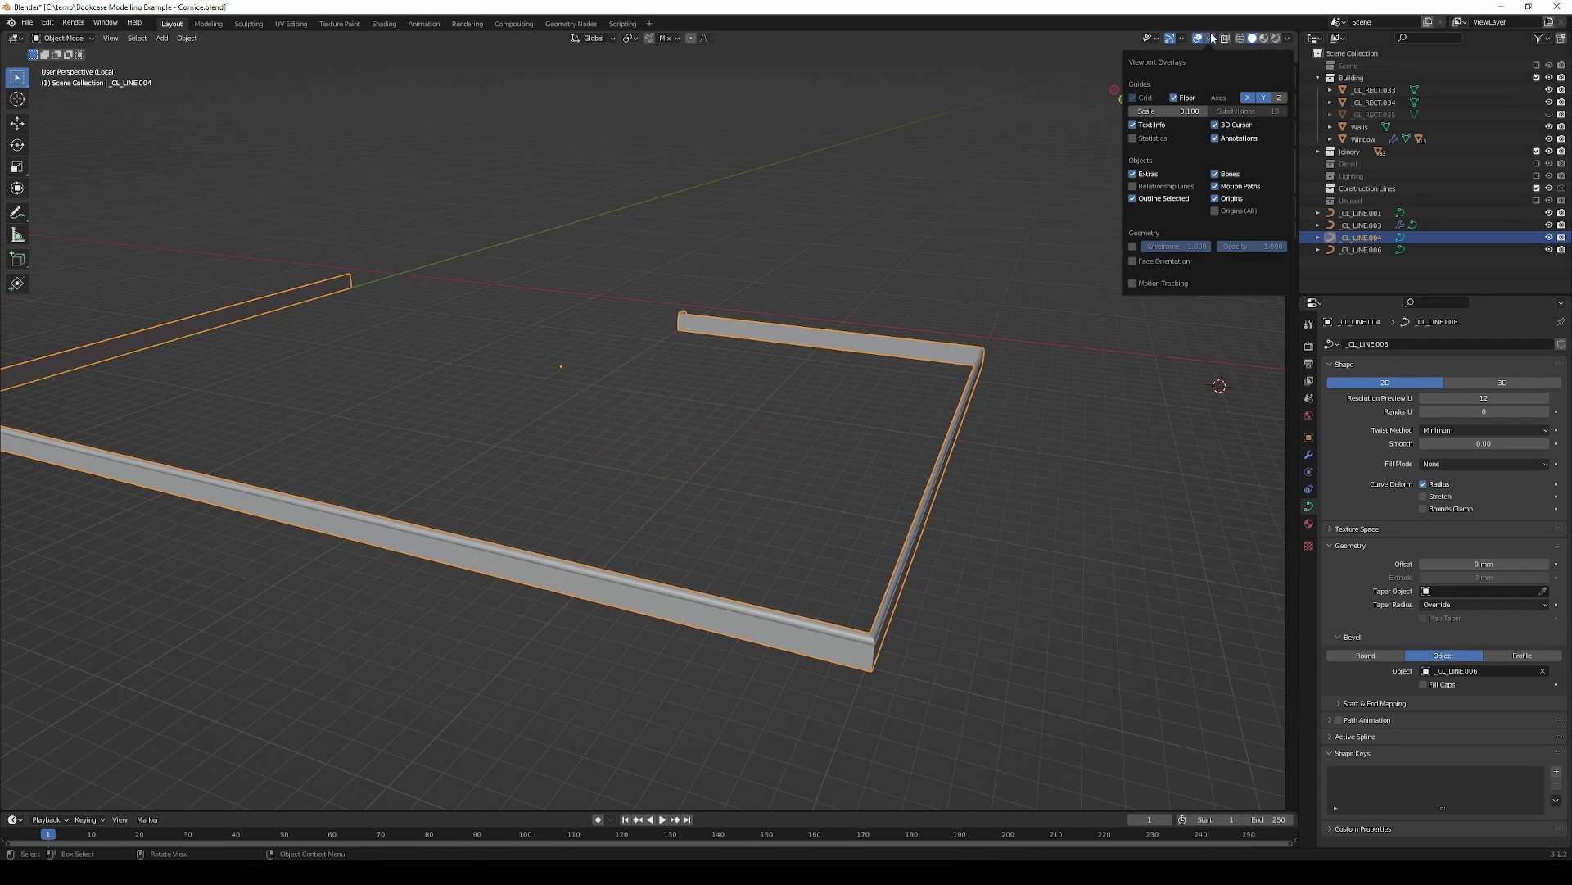
click(1133, 262)
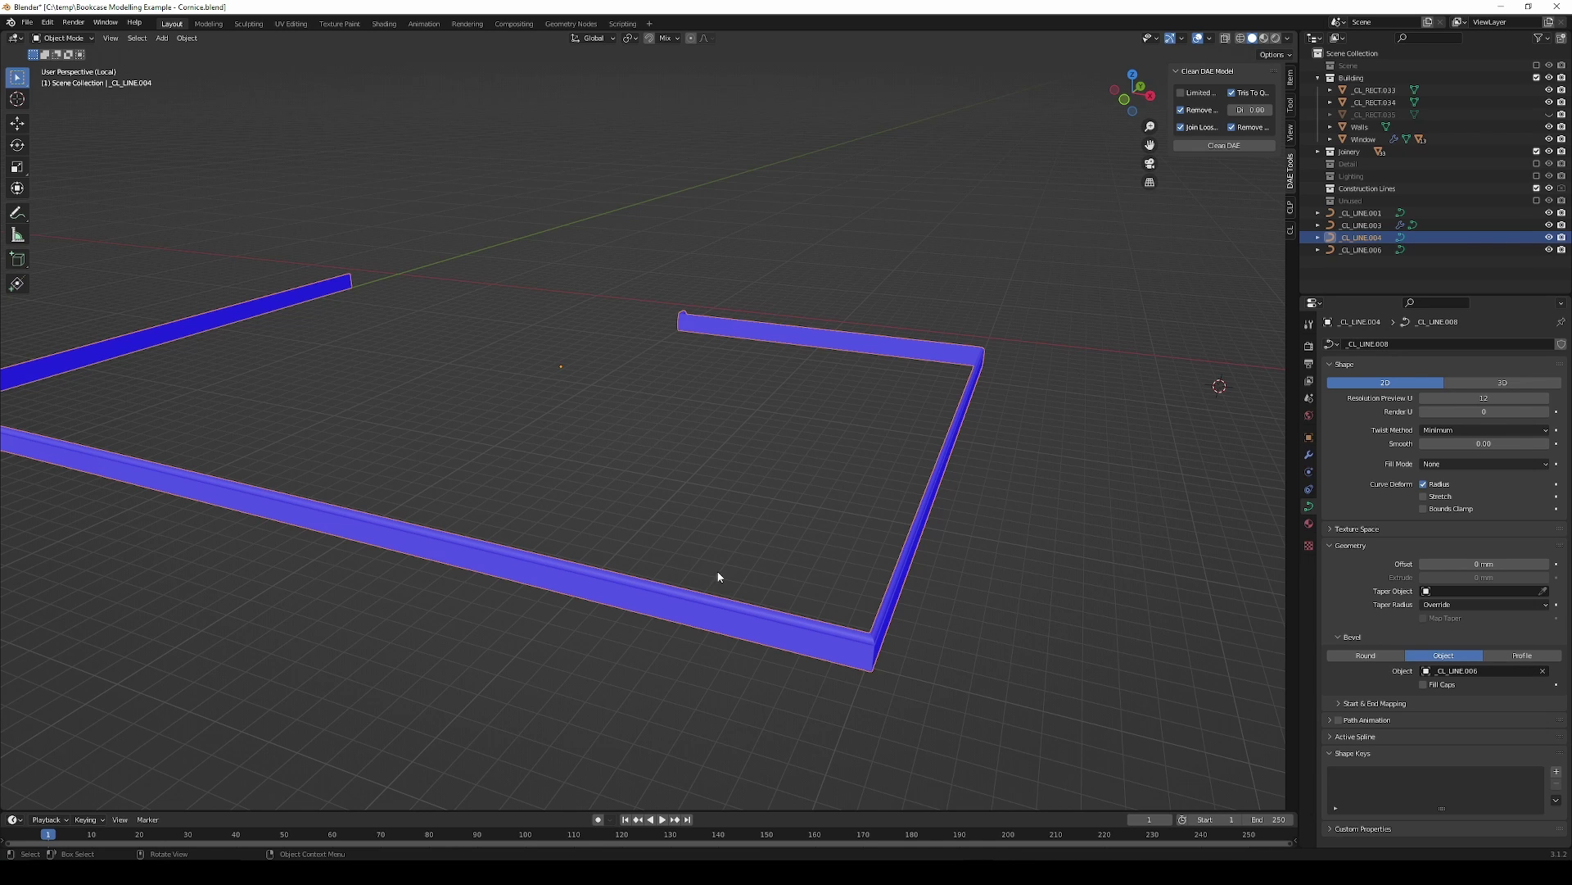
mouse_move(852, 627)
middle_down()
mouse_move(882, 611)
mouse_move(516, 584)
middle_up()
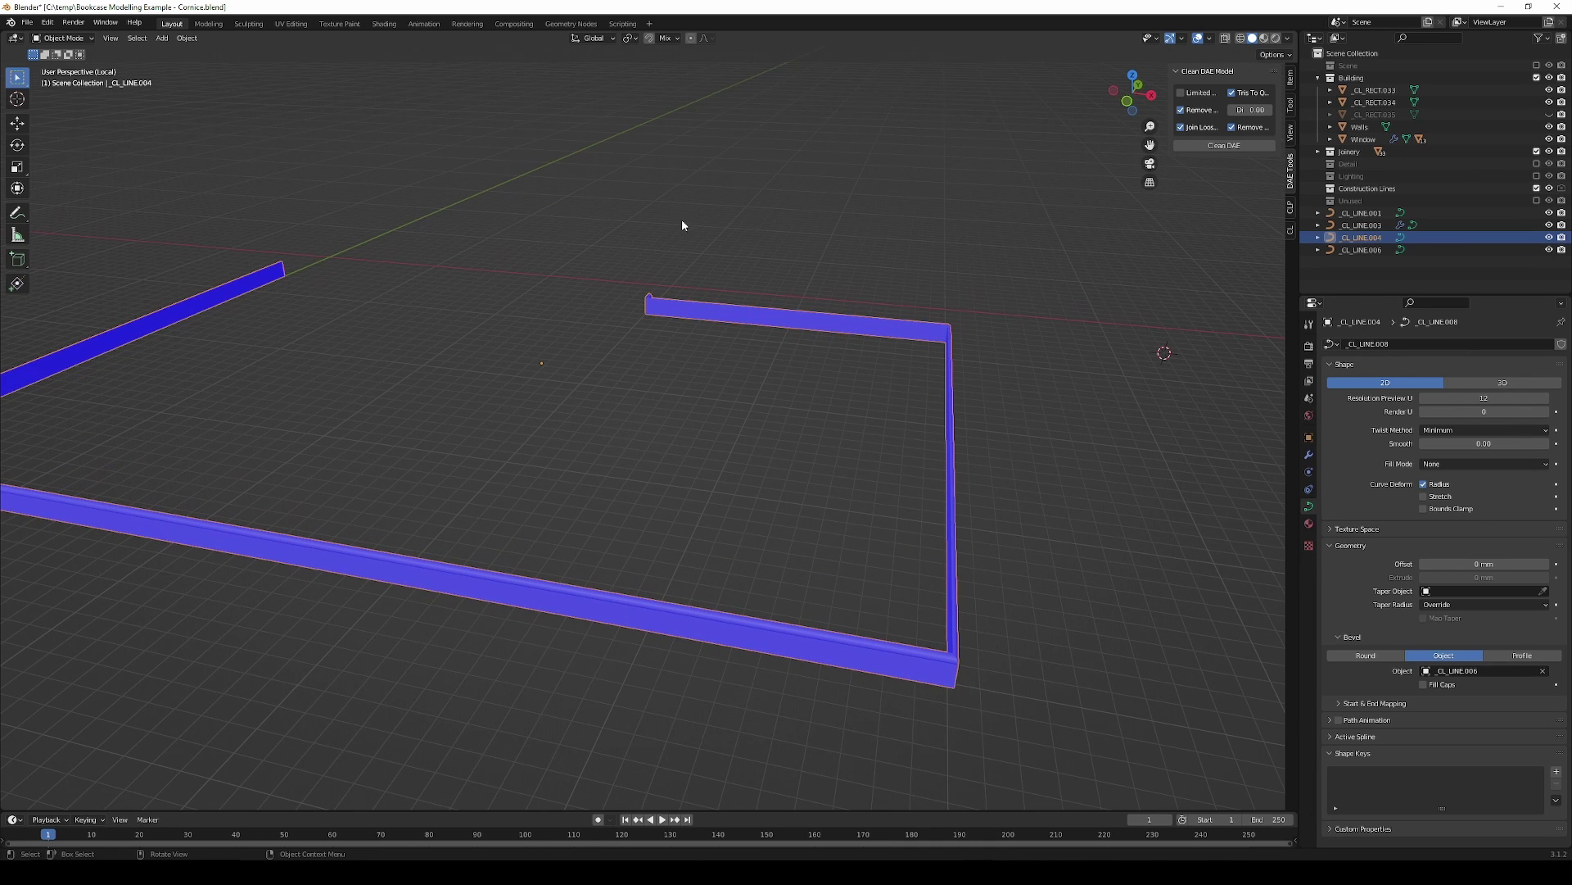
click(1209, 39)
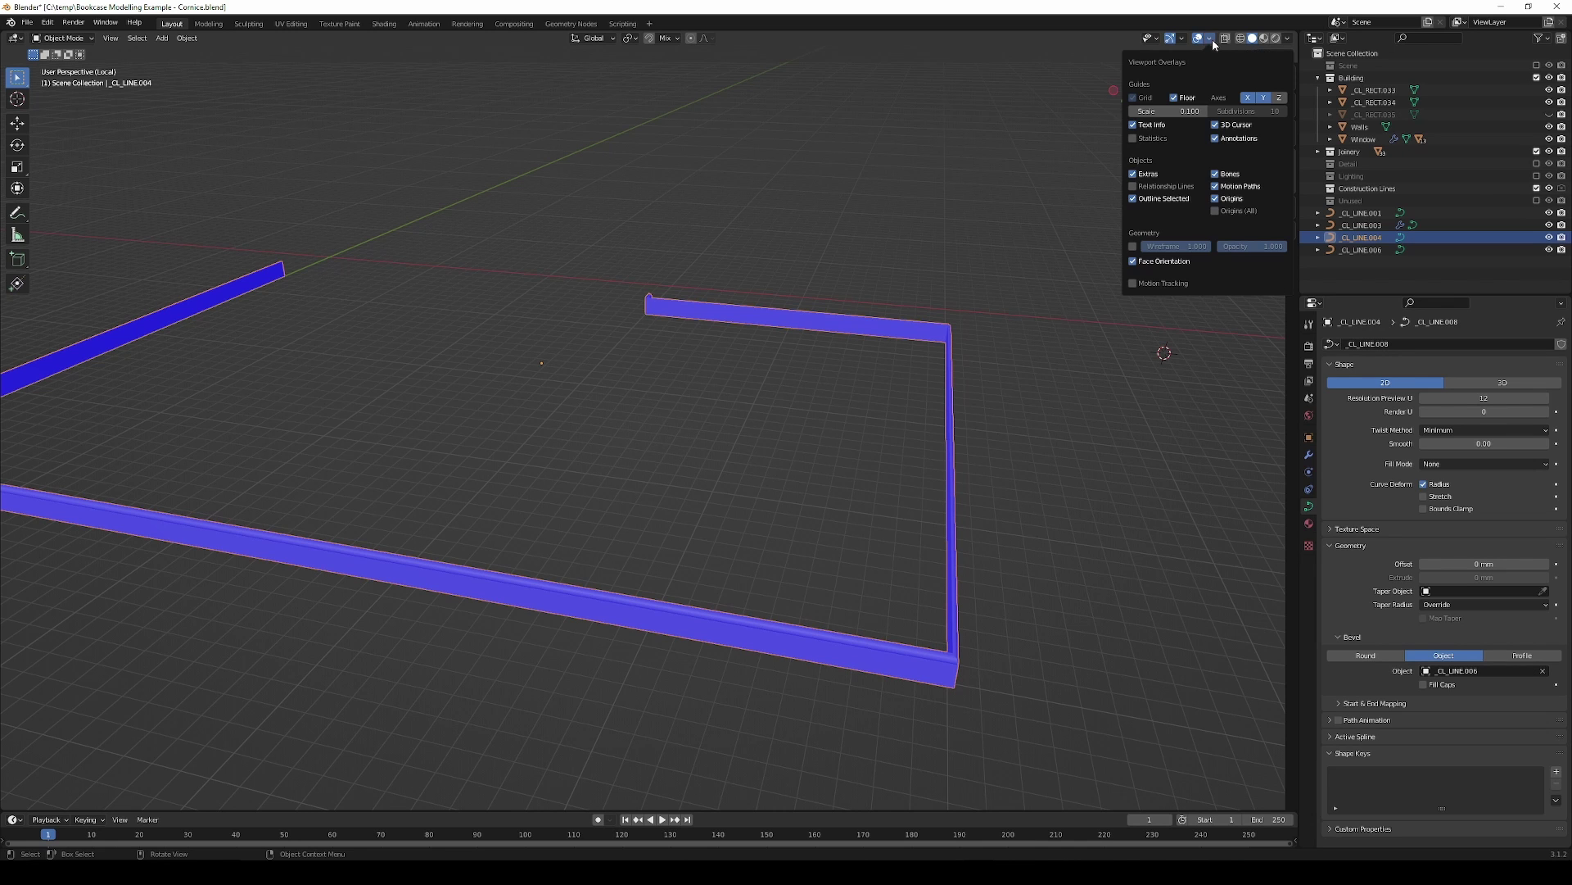
Step: Isolate _CL_LINE.006 and mirror its points by scaling -1 along X
click(646, 397)
key(KP_Divide)
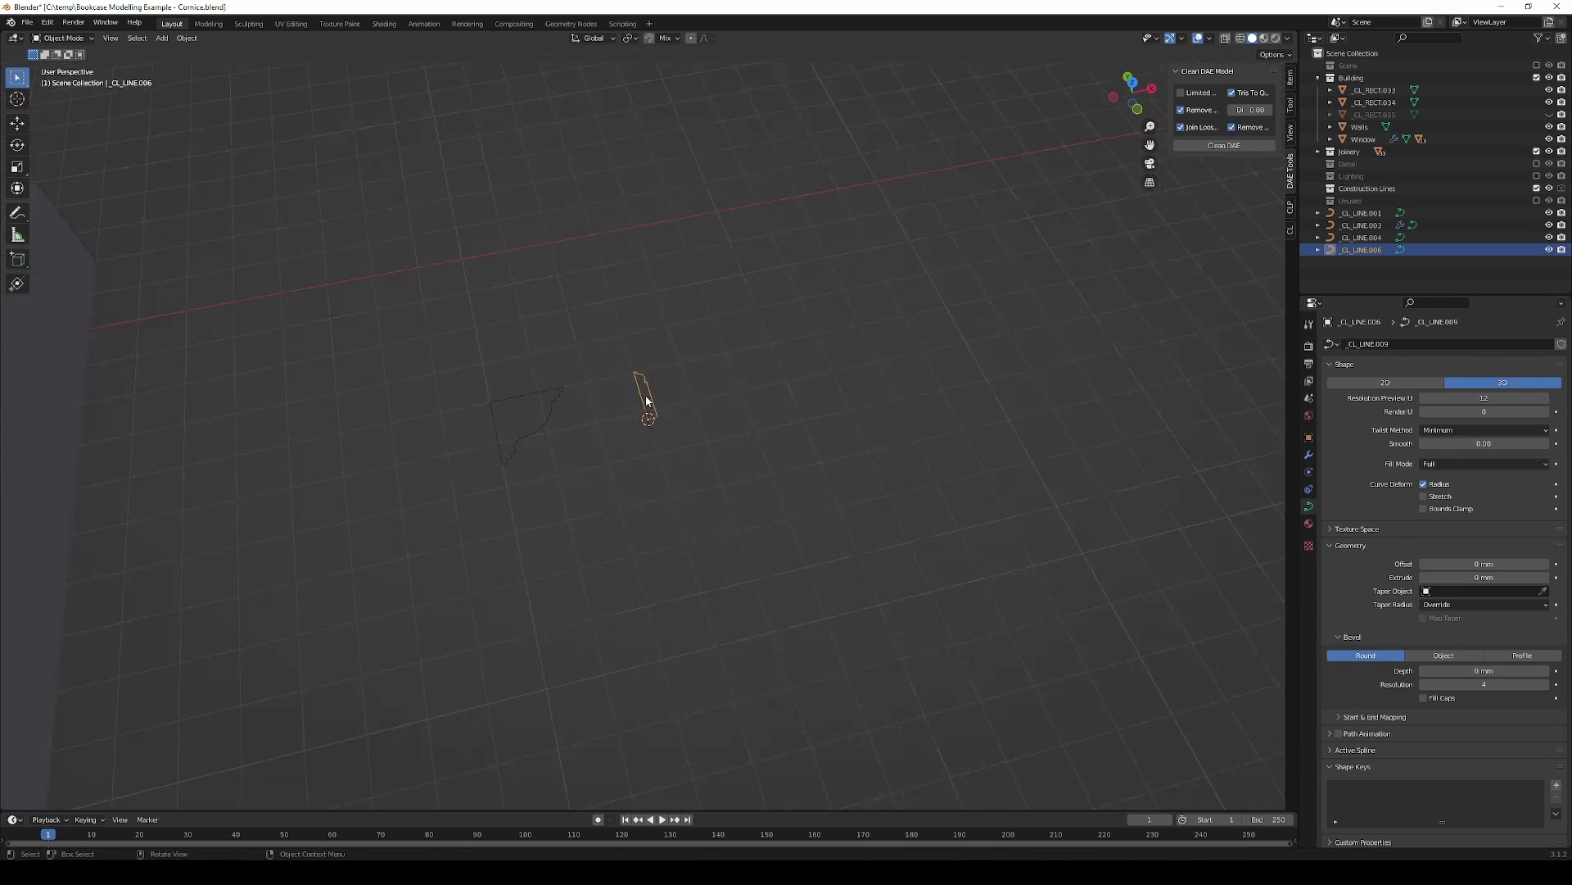
mouse_move(646, 395)
middle_down()
mouse_move(719, 388)
mouse_move(674, 439)
middle_up()
key(Tab)
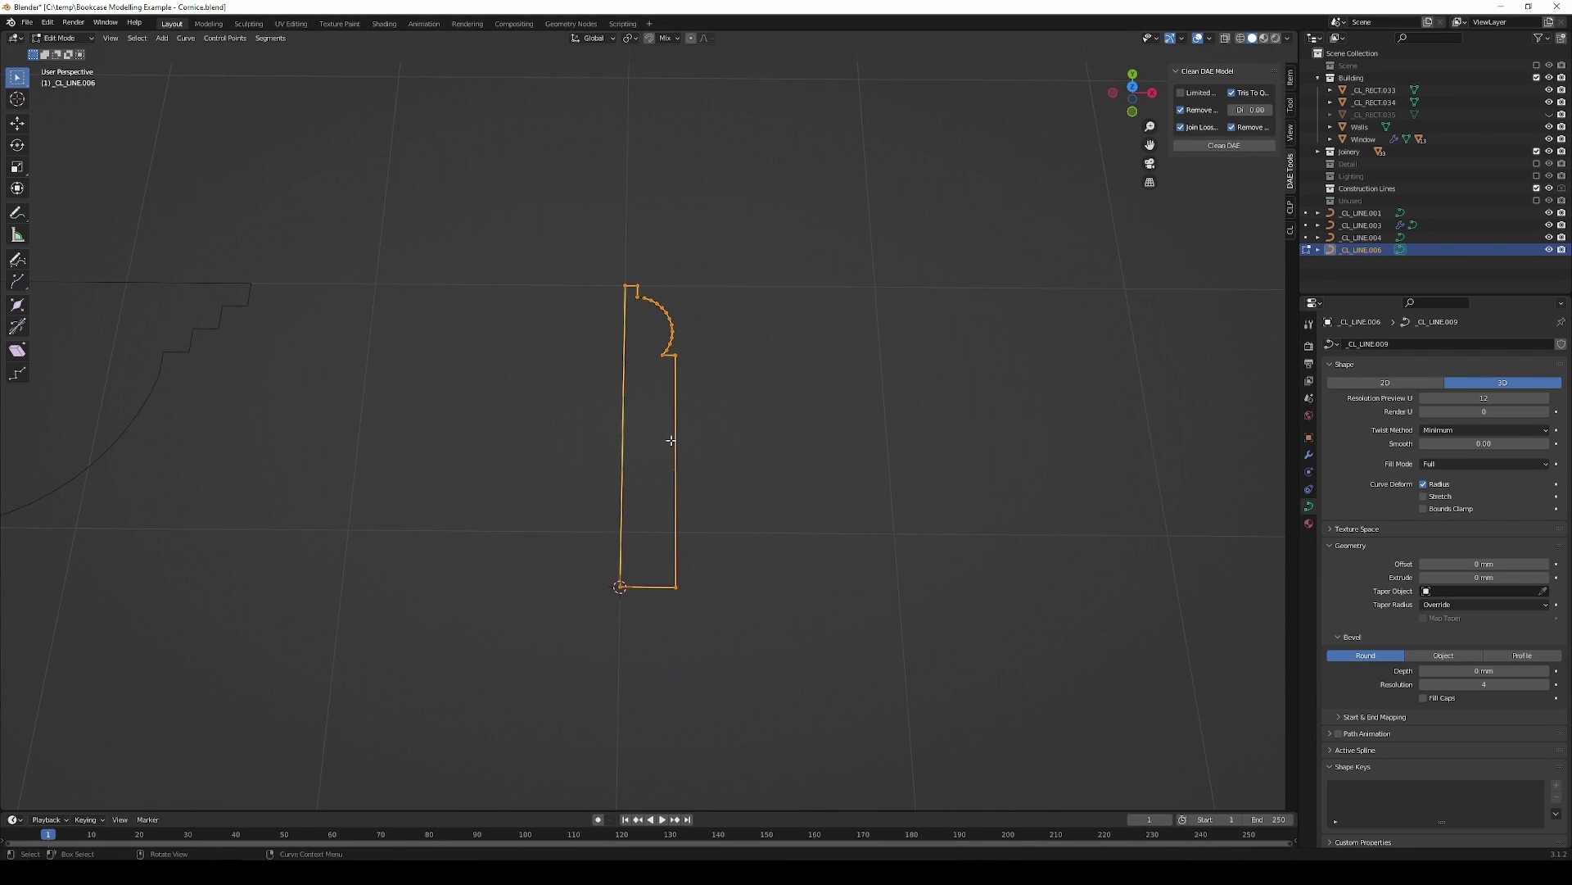
scroll(680, 440, down, 3)
middle_drag(691, 439, 800, 446)
scroll(800, 446, down, 2)
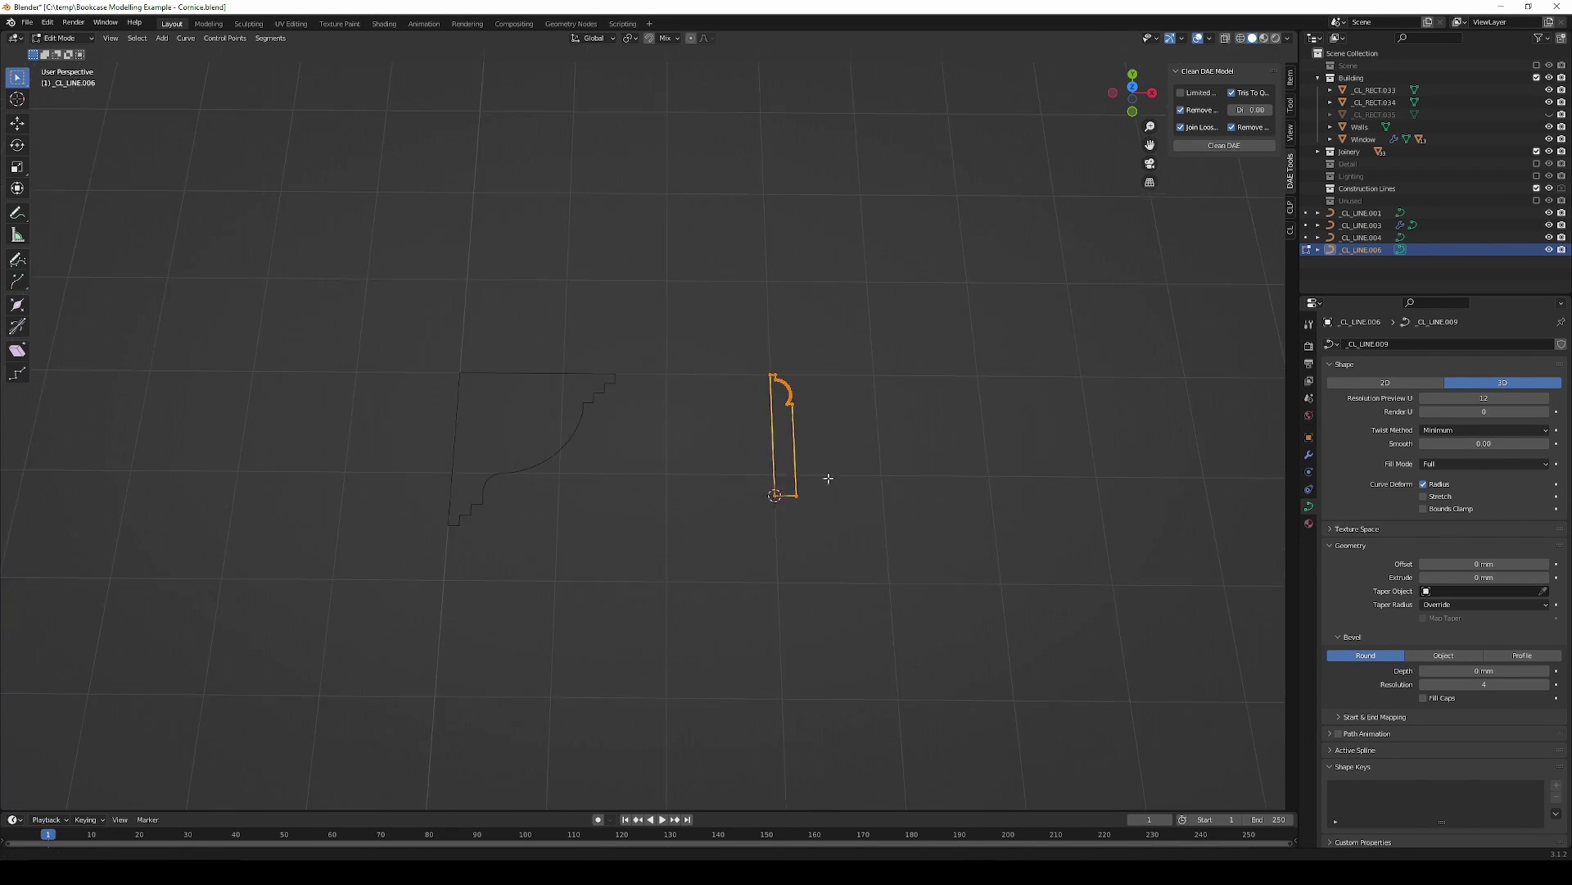
middle_drag(708, 416, 829, 477)
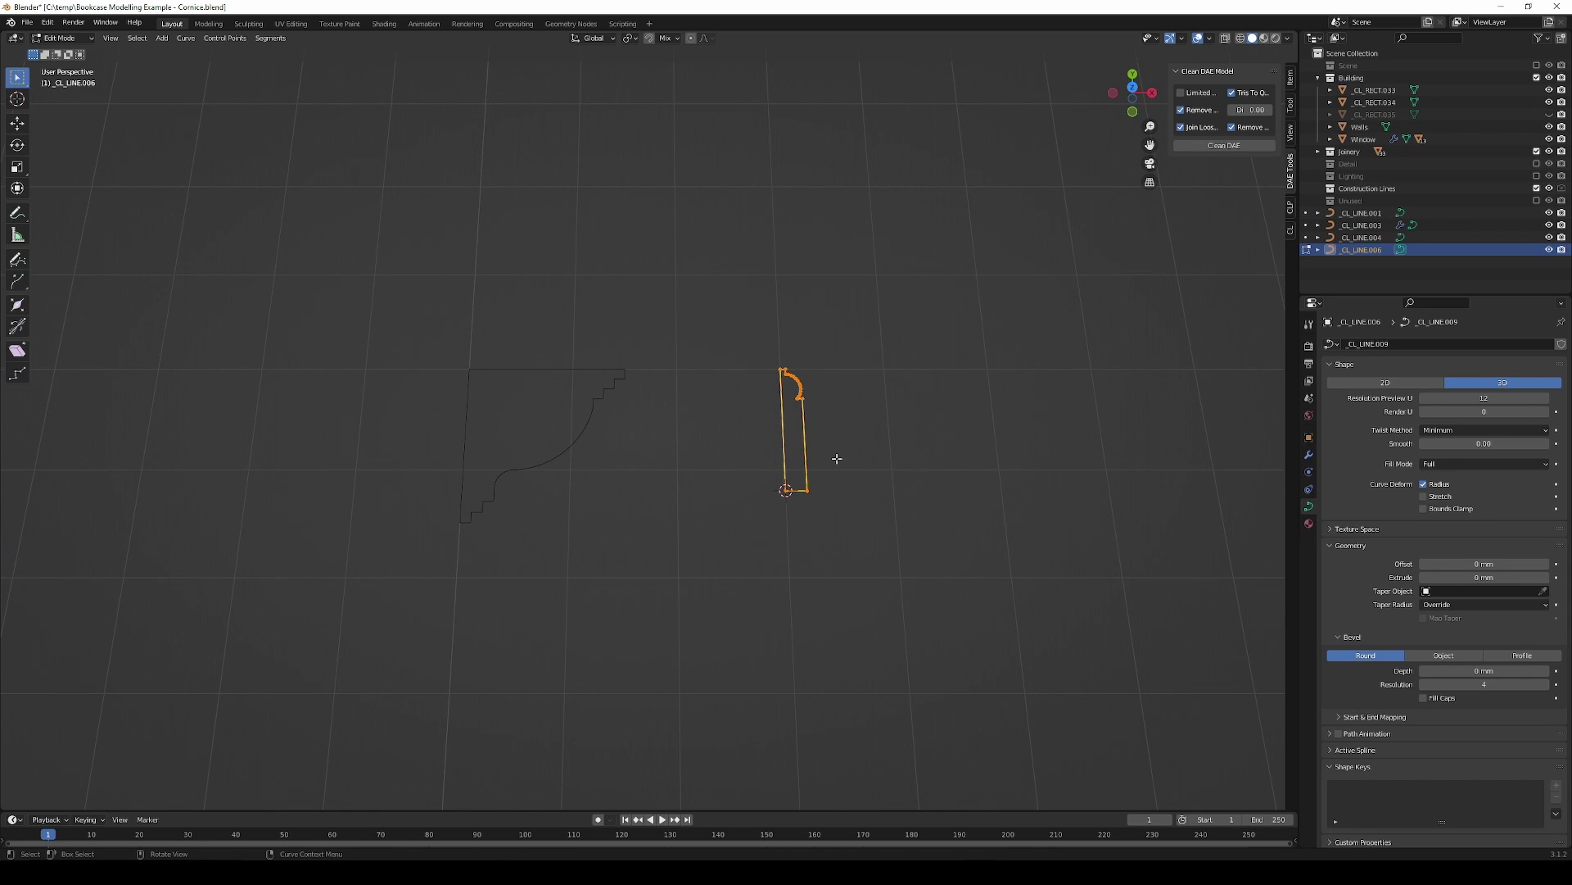
key(s)
key(x)
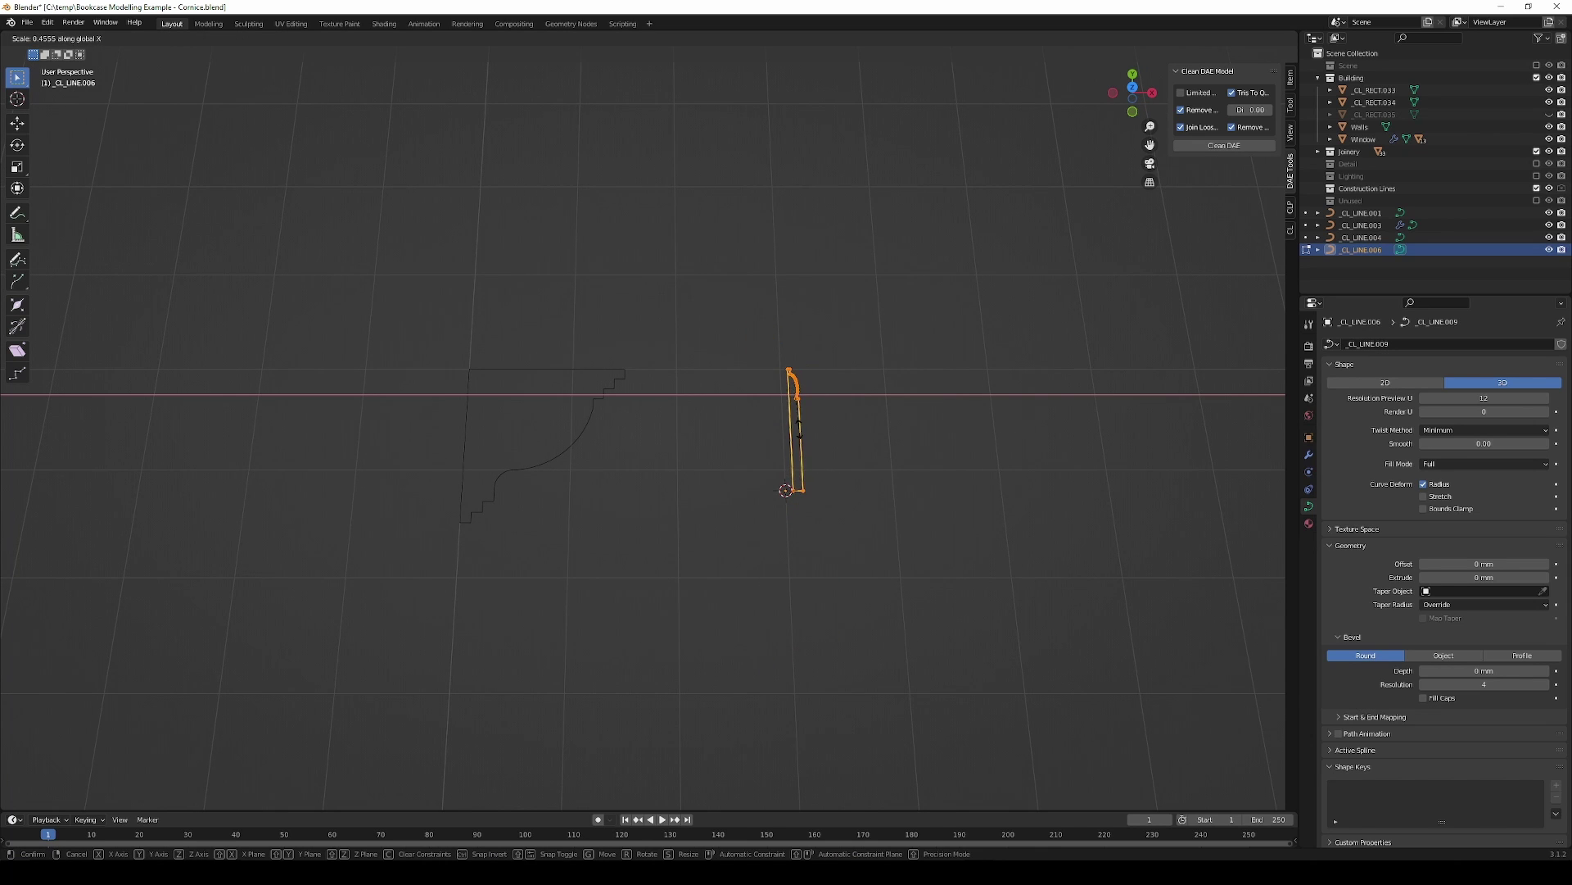
text(-1)
key(Return)
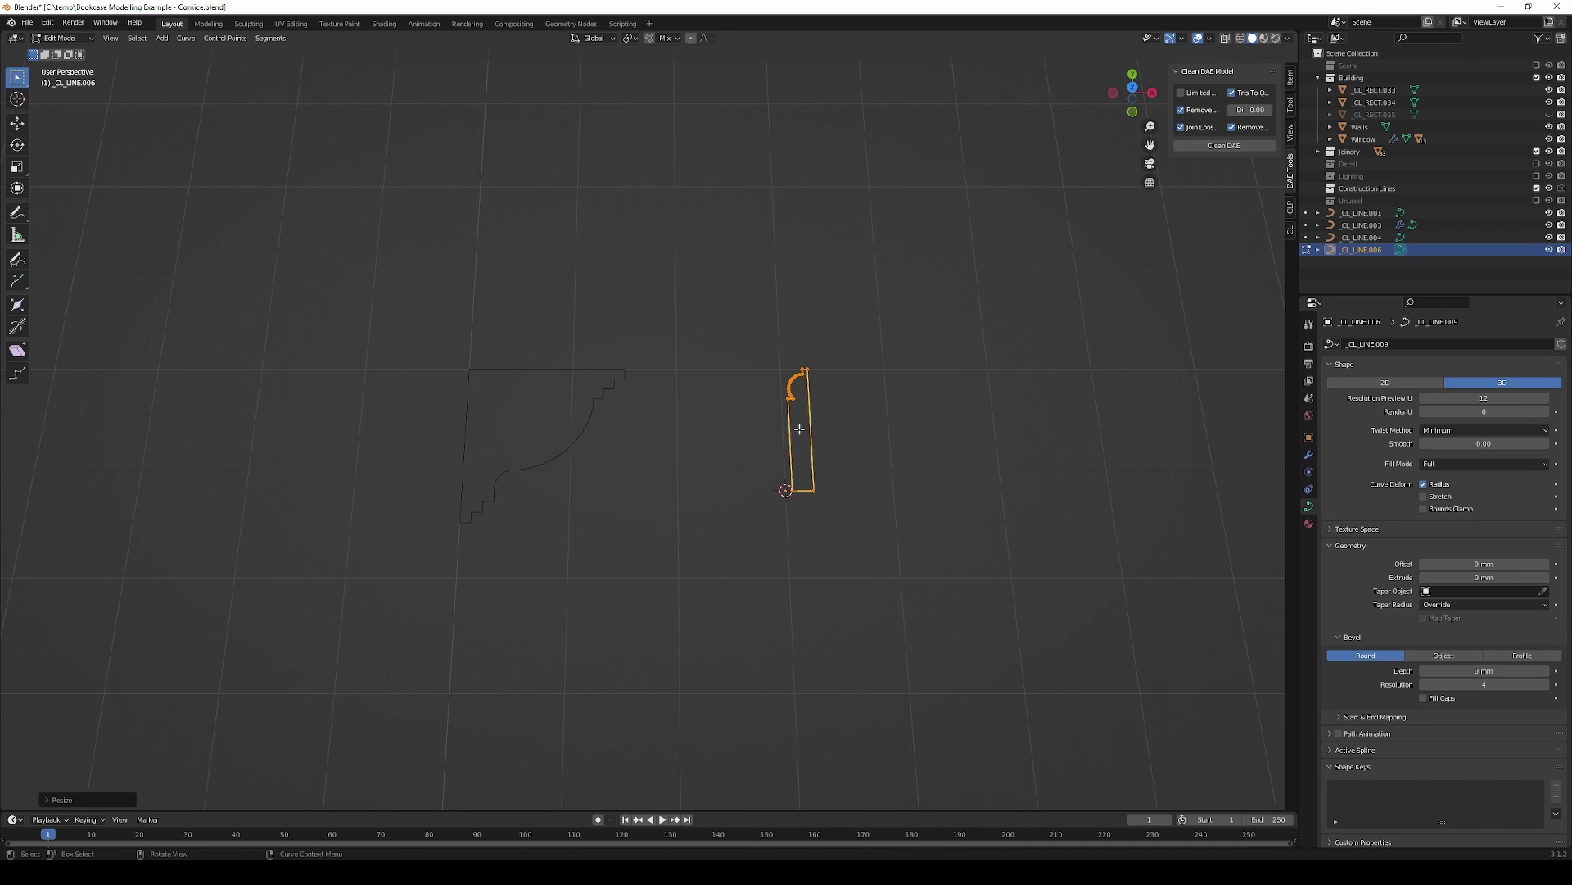
Step: Snap the 3D cursor to the mirrored profile's bottom-right corner point
scroll(982, 516, up, 4)
shift+middle_drag(982, 516, 737, 467)
scroll(737, 467, up, 3)
shift+middle_drag(760, 595, 765, 579)
drag(729, 516, 944, 672)
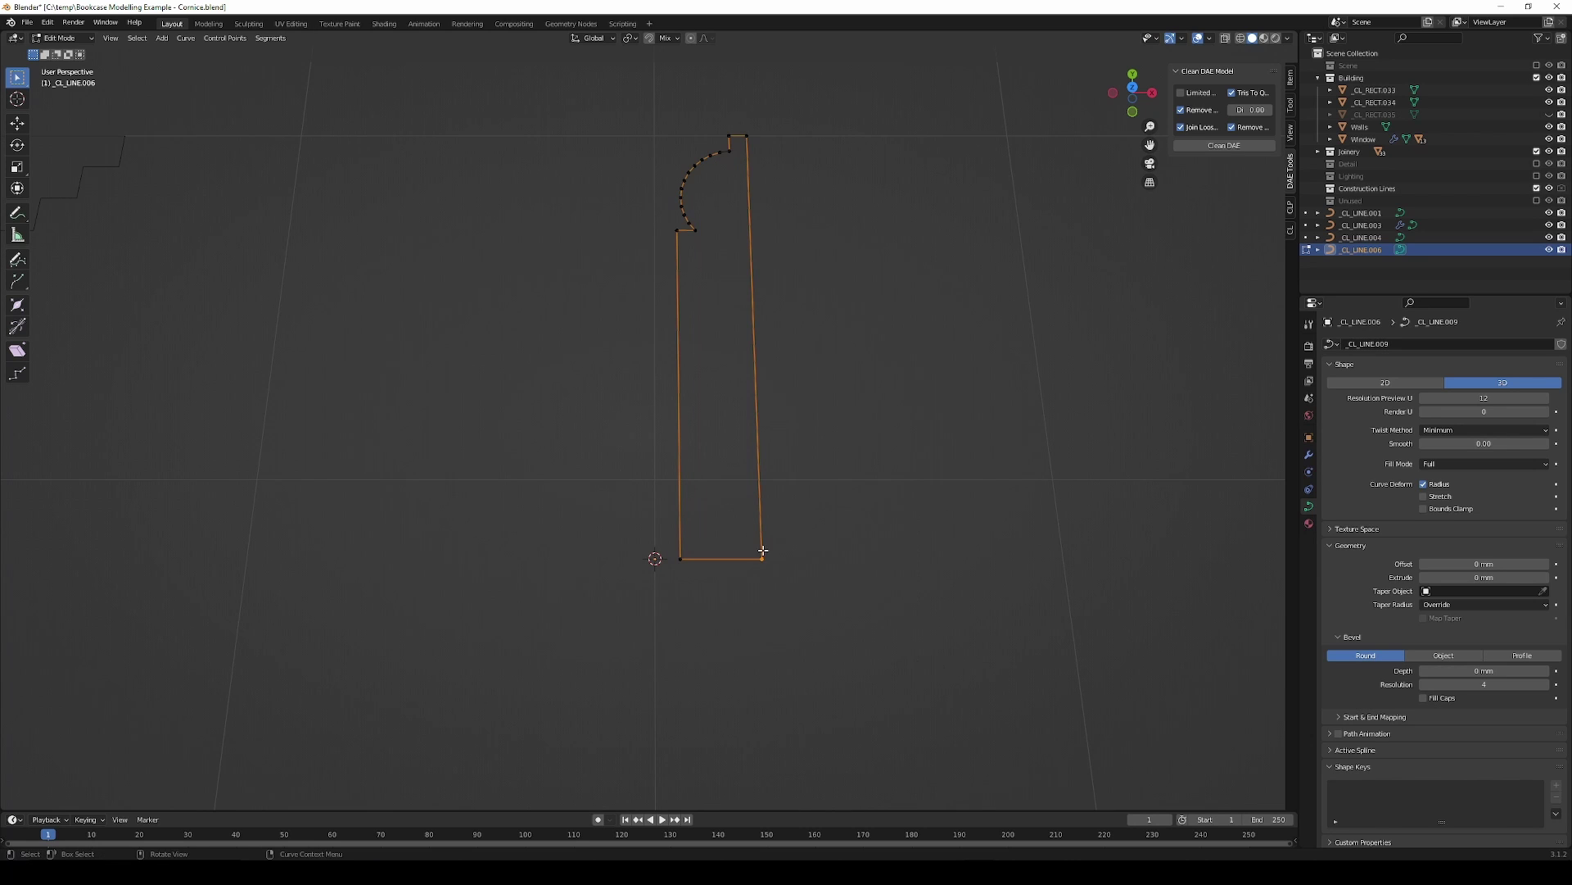
key(shift+s)
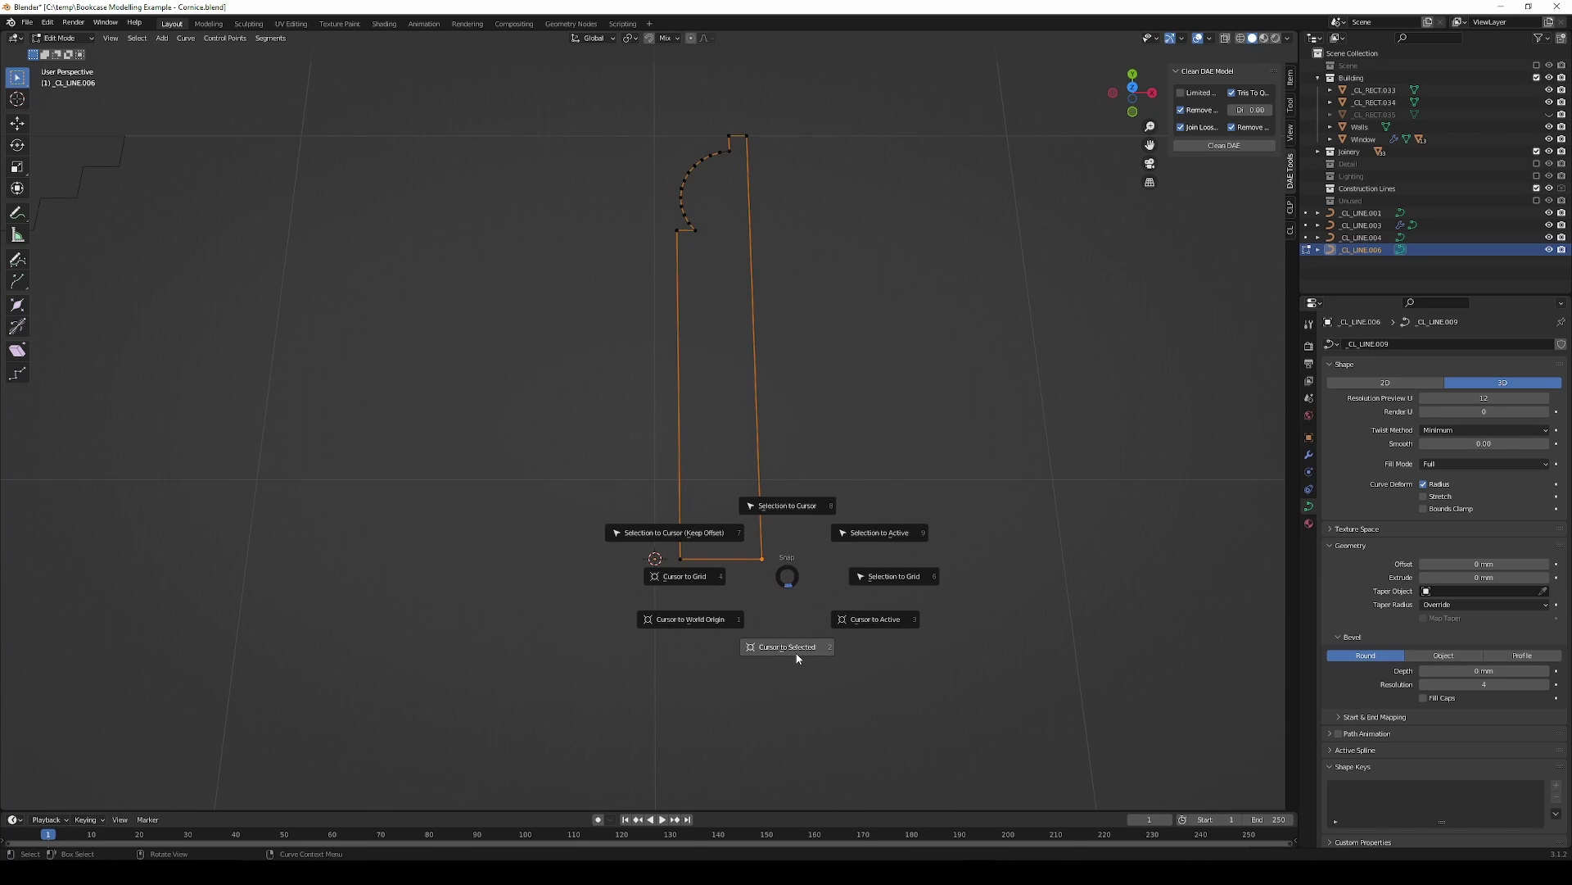
click(797, 650)
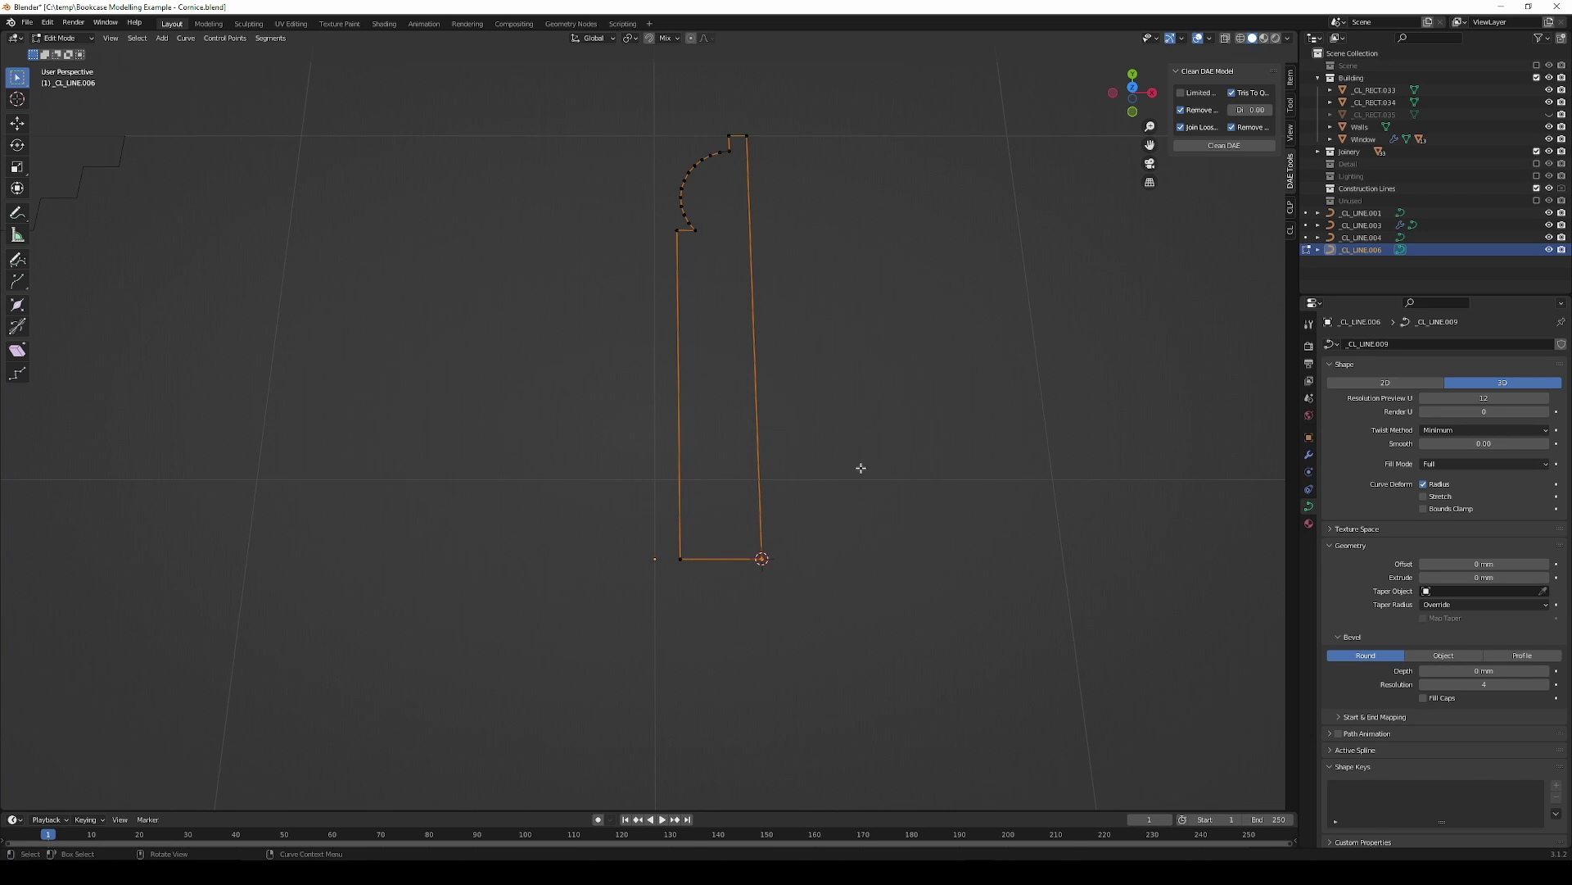
key(Tab)
right_click(758, 390)
mouse_move(719, 390)
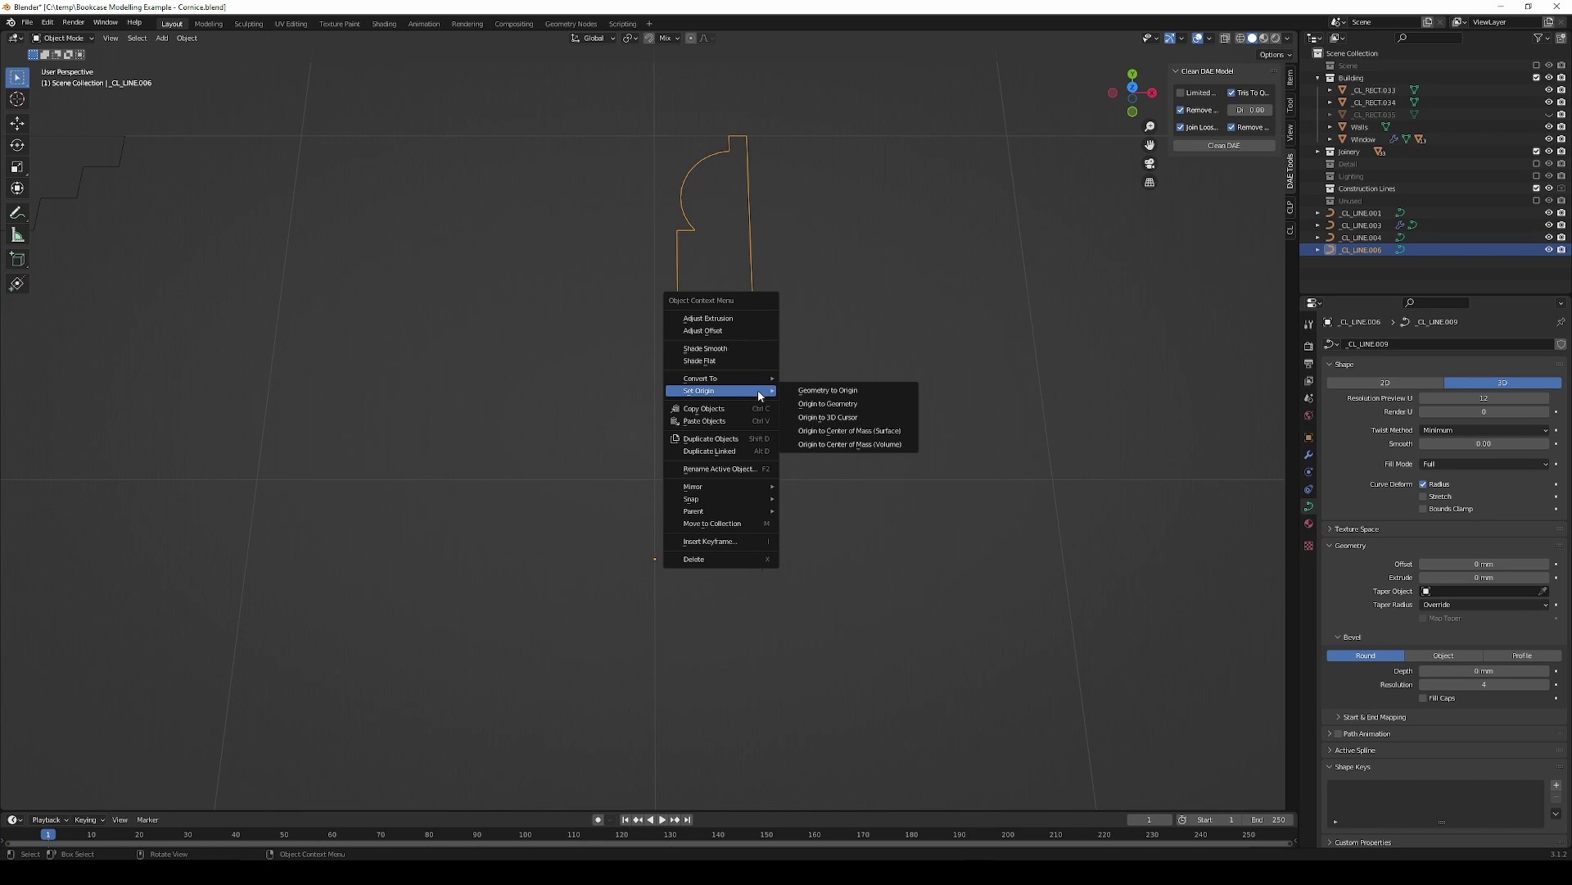
Step: Set the skirting profile's origin to the 3D cursor and recentre the room
click(868, 417)
scroll(852, 426, down, 5)
scroll(842, 440, down, 5)
mouse_move(547, 508)
shift+middle_down()
mouse_move(1007, 396)
mouse_move(800, 445)
mouse_move(837, 489)
shift+middle_up()
scroll(1007, 396, up, 5)
scroll(790, 456, up, 3)
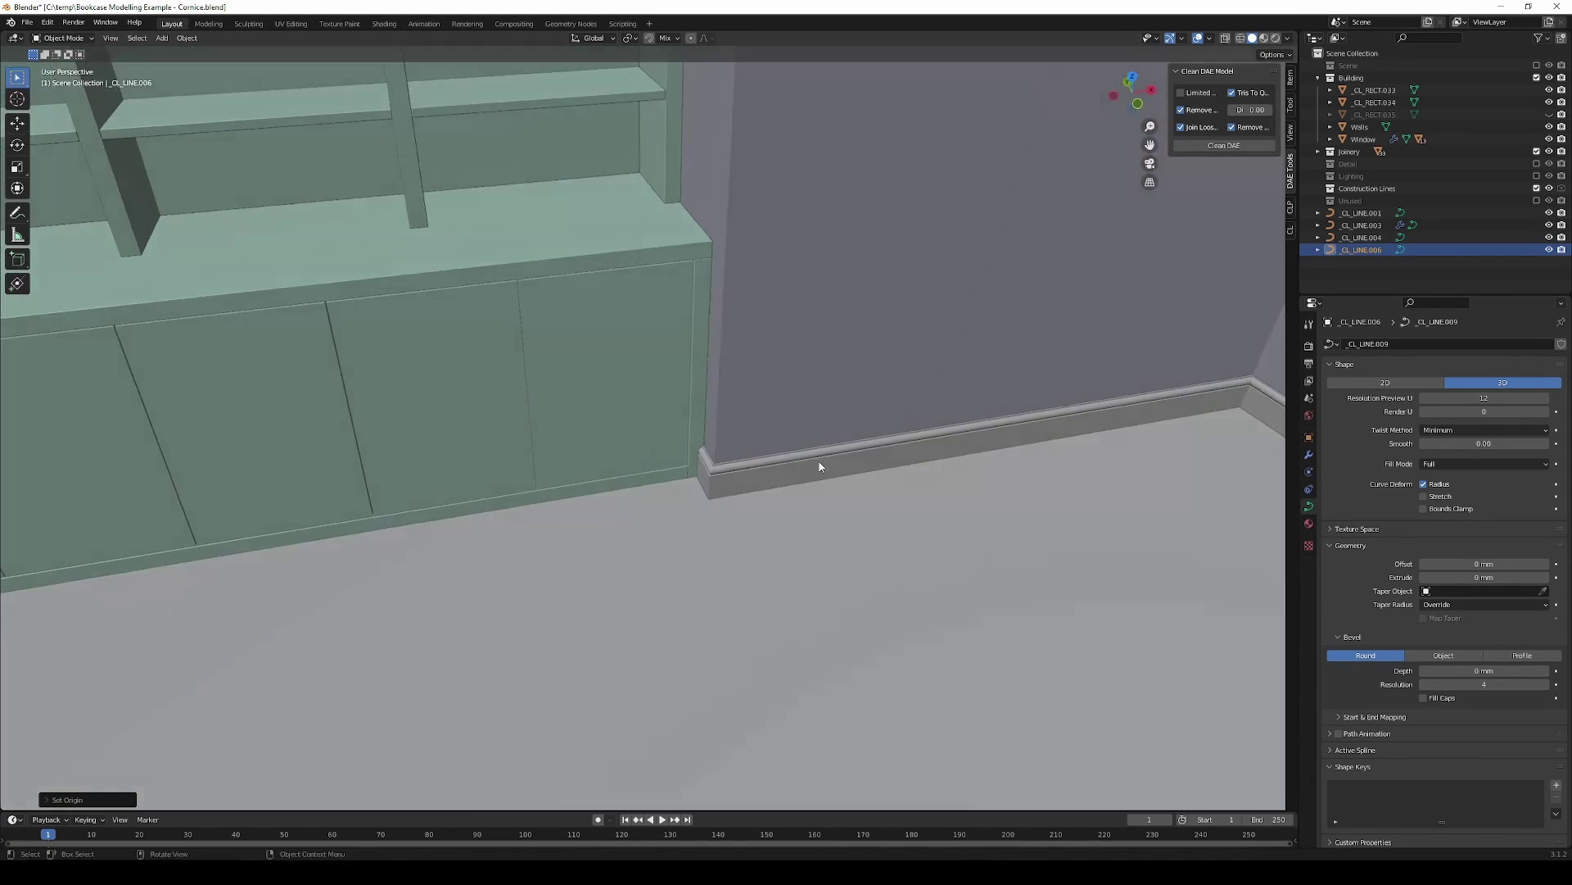
Step: Orbit around the bookcase and wall corner to inspect the skirting and cornice
mouse_move(1046, 442)
middle_down()
mouse_move(912, 520)
mouse_move(620, 512)
middle_up()
scroll(814, 541, down, 4)
mouse_move(814, 541)
middle_down()
mouse_move(797, 516)
mouse_move(751, 519)
middle_up()
scroll(821, 522, up, 3)
scroll(822, 522, down, 4)
middle_drag(846, 527, 835, 544)
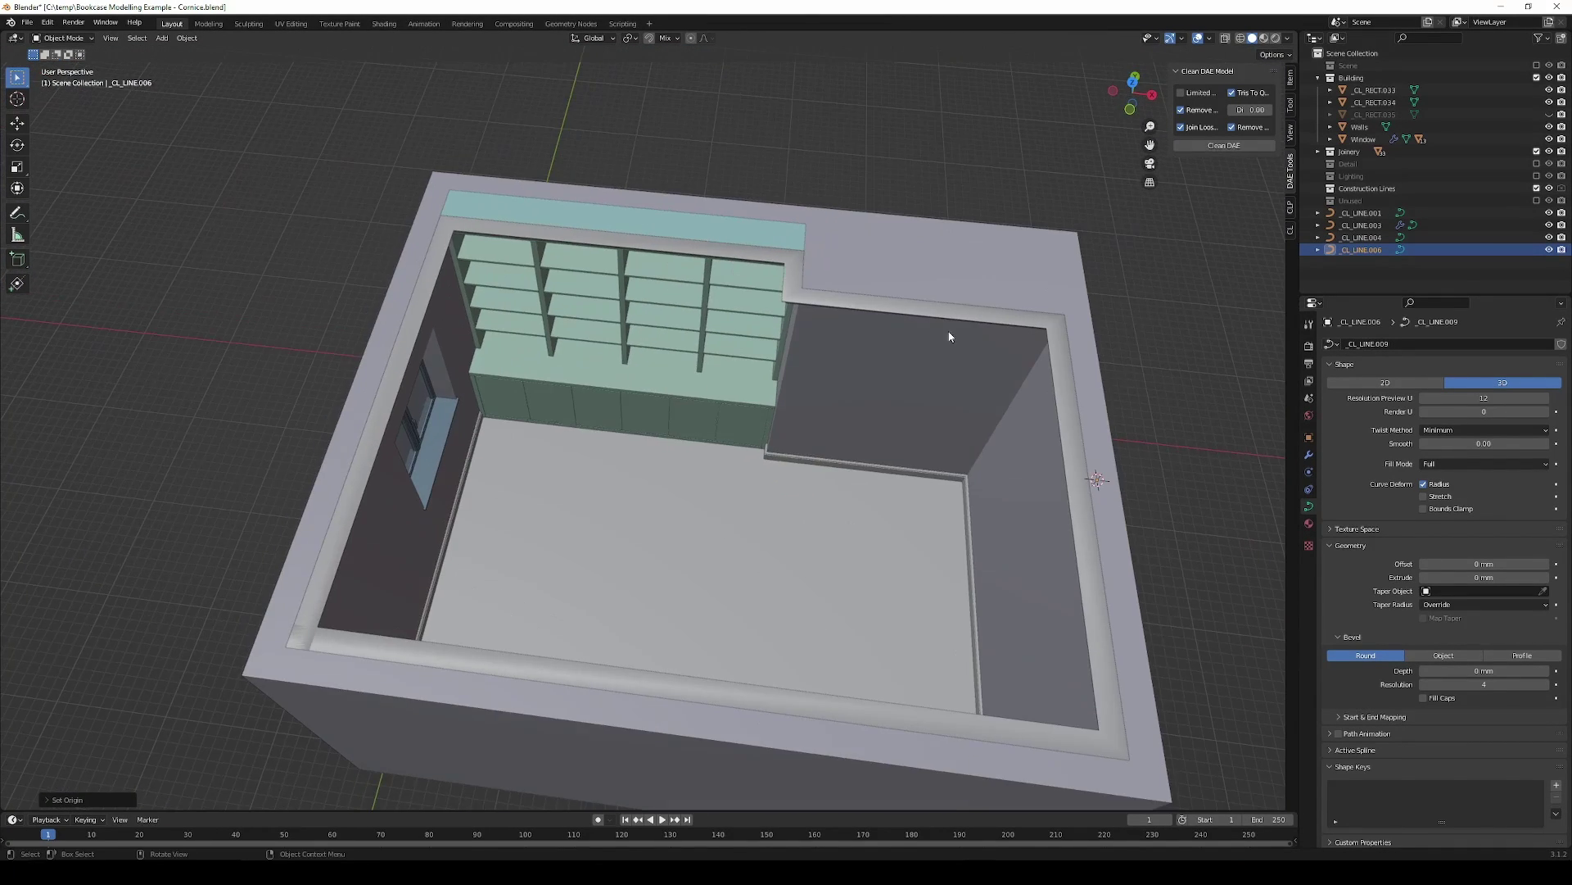
scroll(947, 333, up, 3)
scroll(950, 334, down, 4)
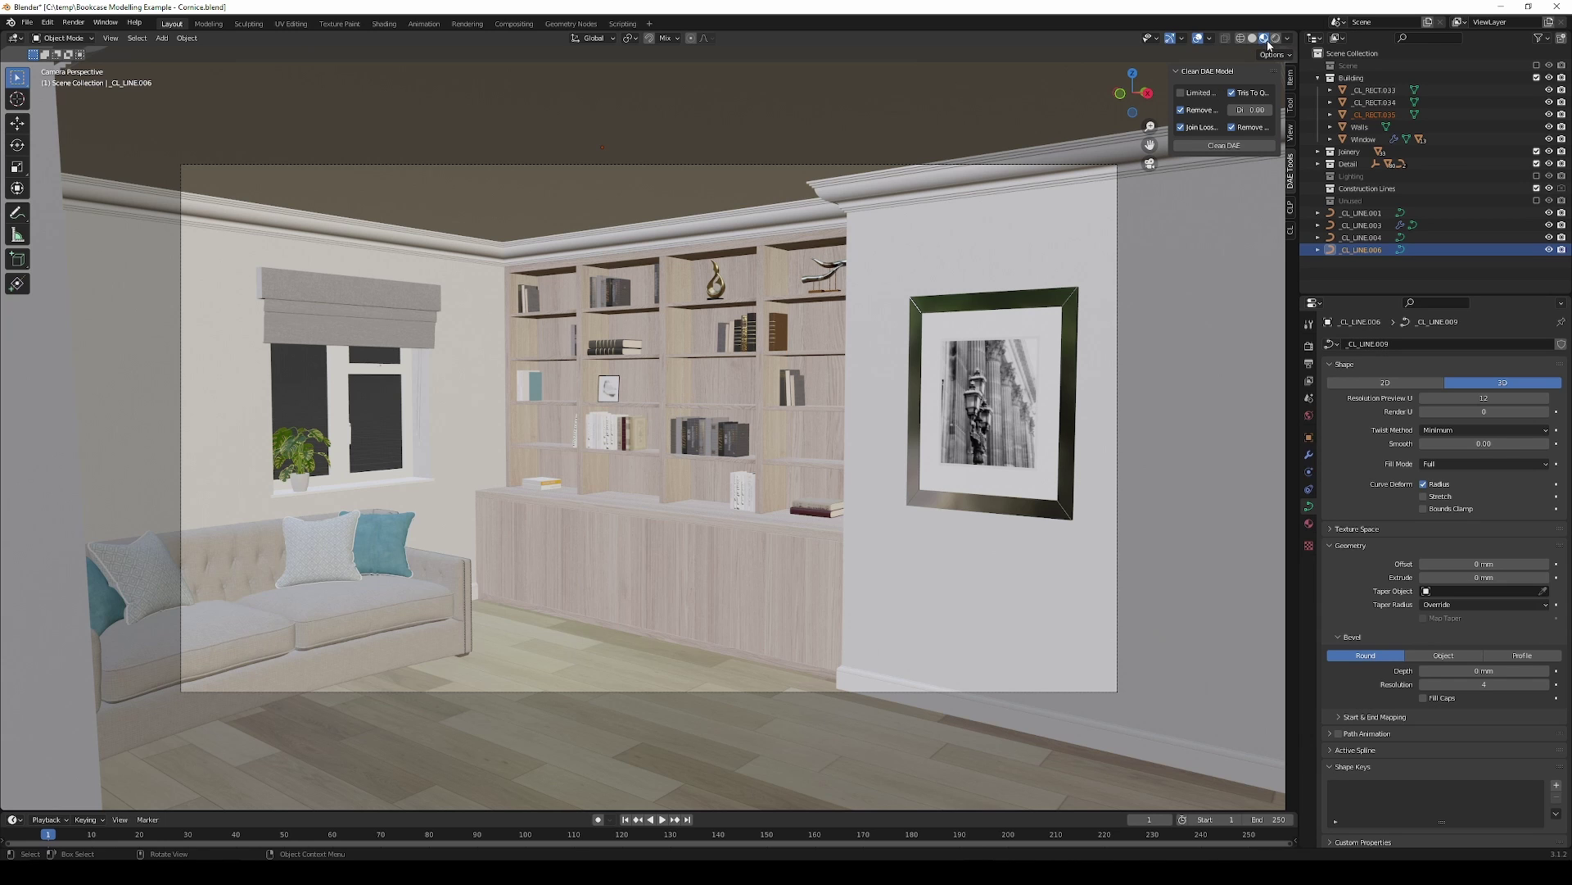
Step: Switch to Rendered shading and isolate the _CL_LINE cornice and skirting curves in Local View
key(z)
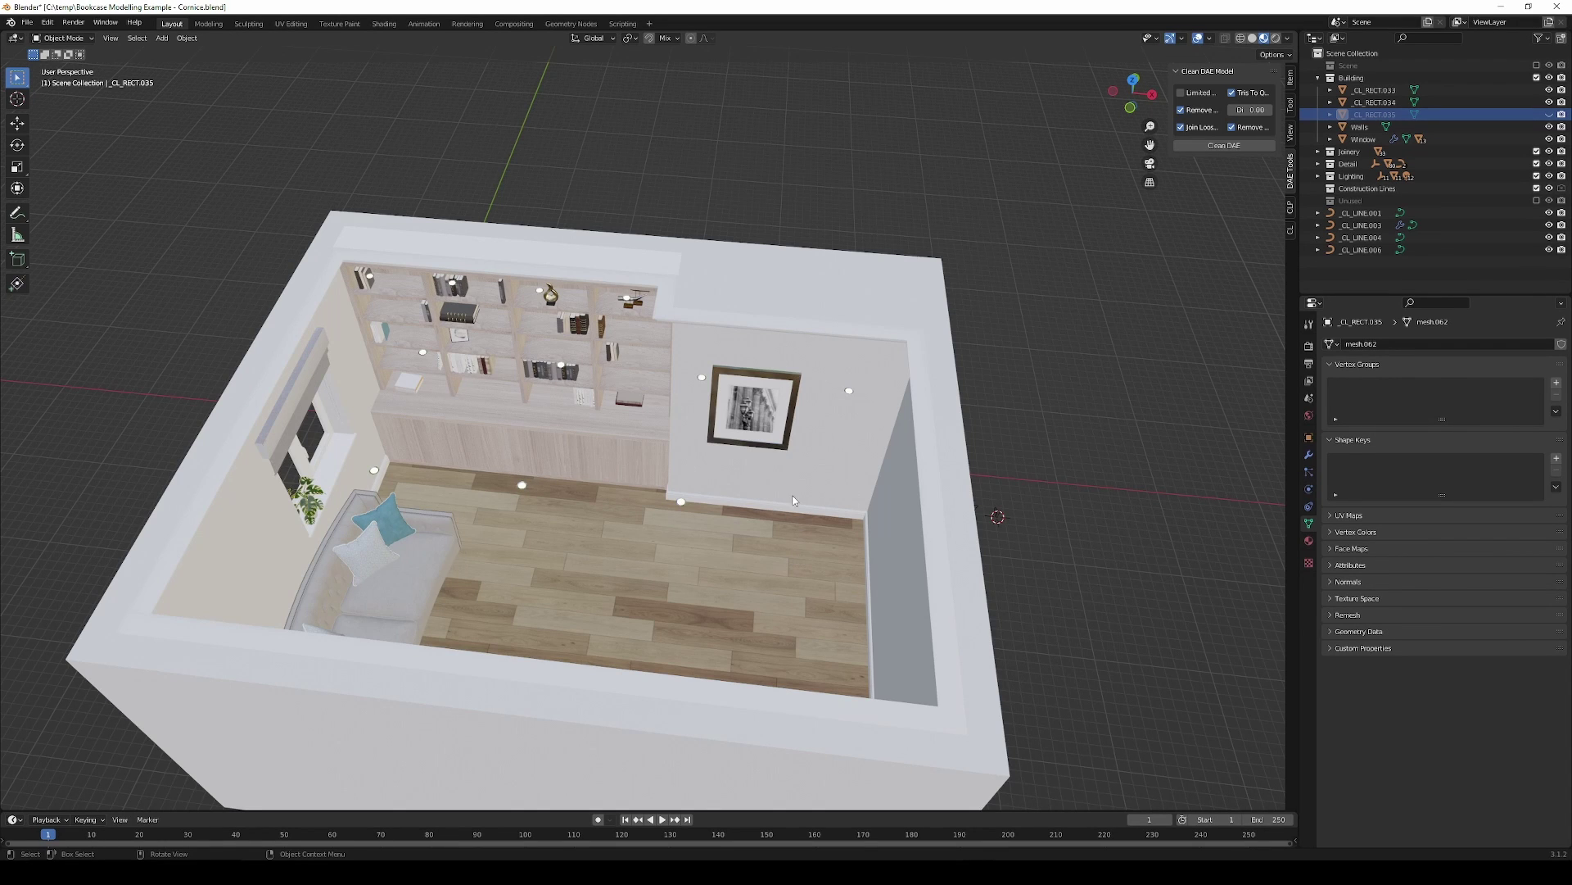
scroll(791, 484, up, 3)
scroll(804, 472, down, 3)
mouse_move(804, 471)
middle_down()
mouse_move(807, 523)
mouse_move(735, 357)
middle_up()
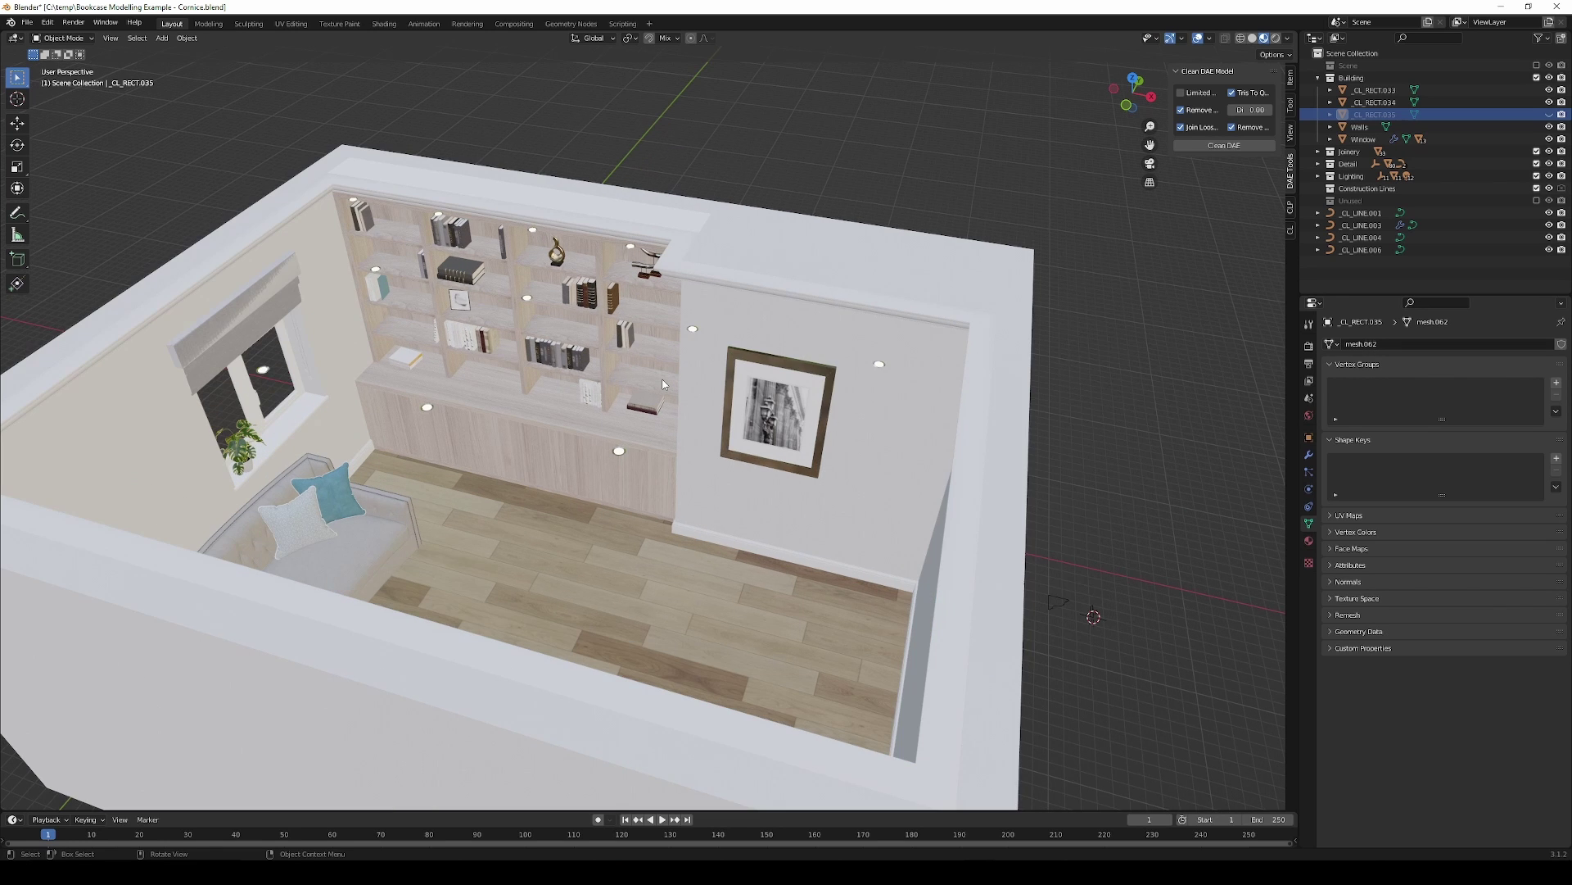
mouse_move(663, 384)
middle_down()
mouse_move(720, 475)
mouse_move(681, 441)
middle_up()
click(878, 388)
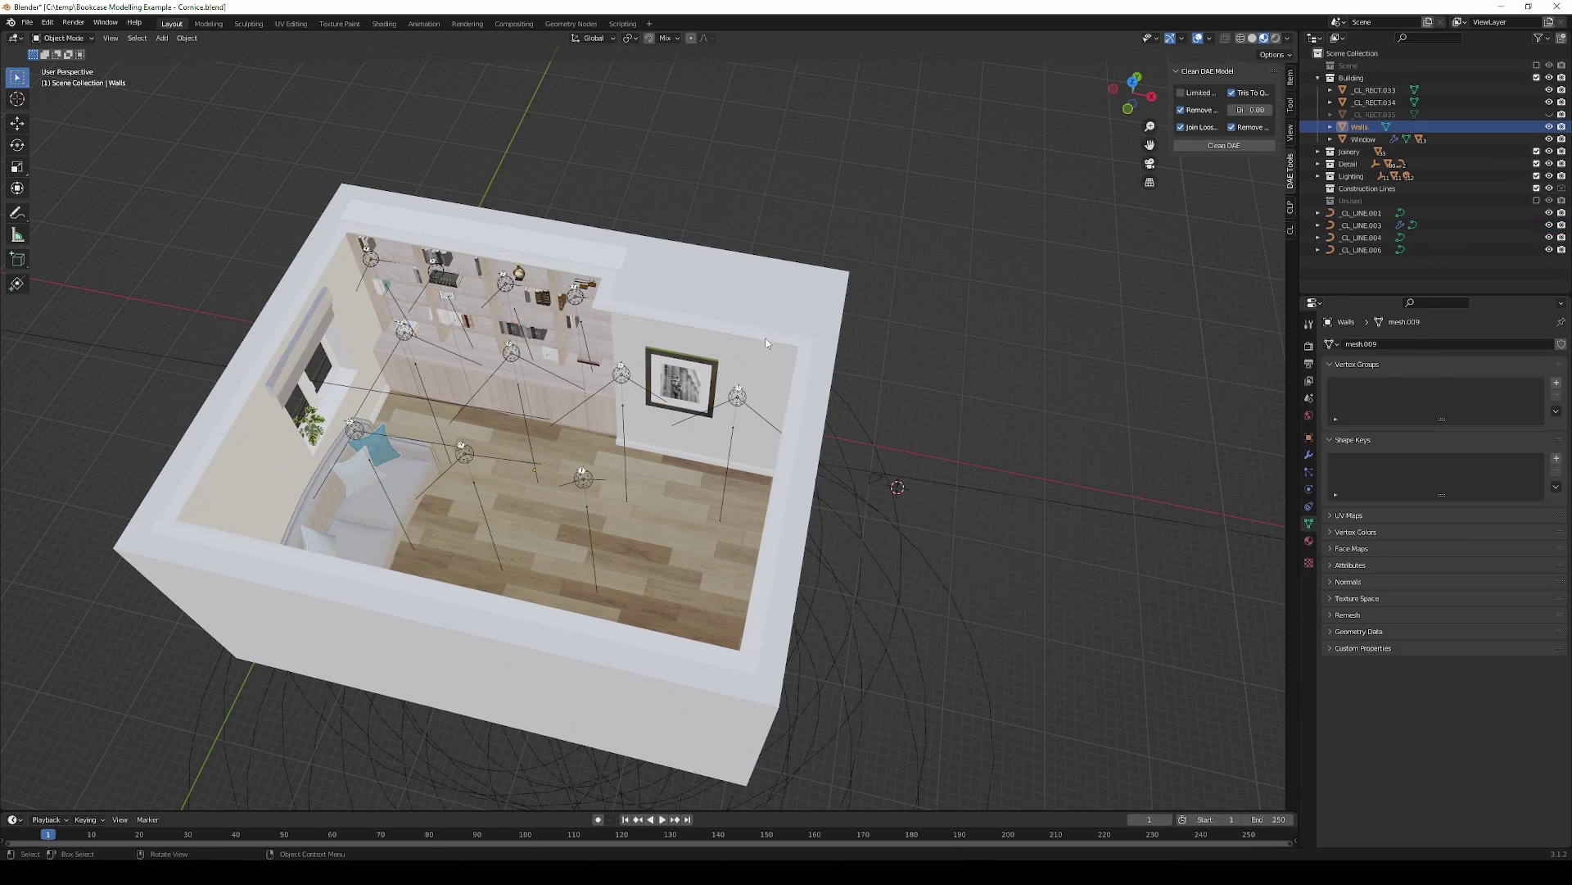
mouse_move(793, 296)
middle_down()
mouse_move(766, 272)
mouse_move(802, 322)
middle_up()
key(KP_Divide)
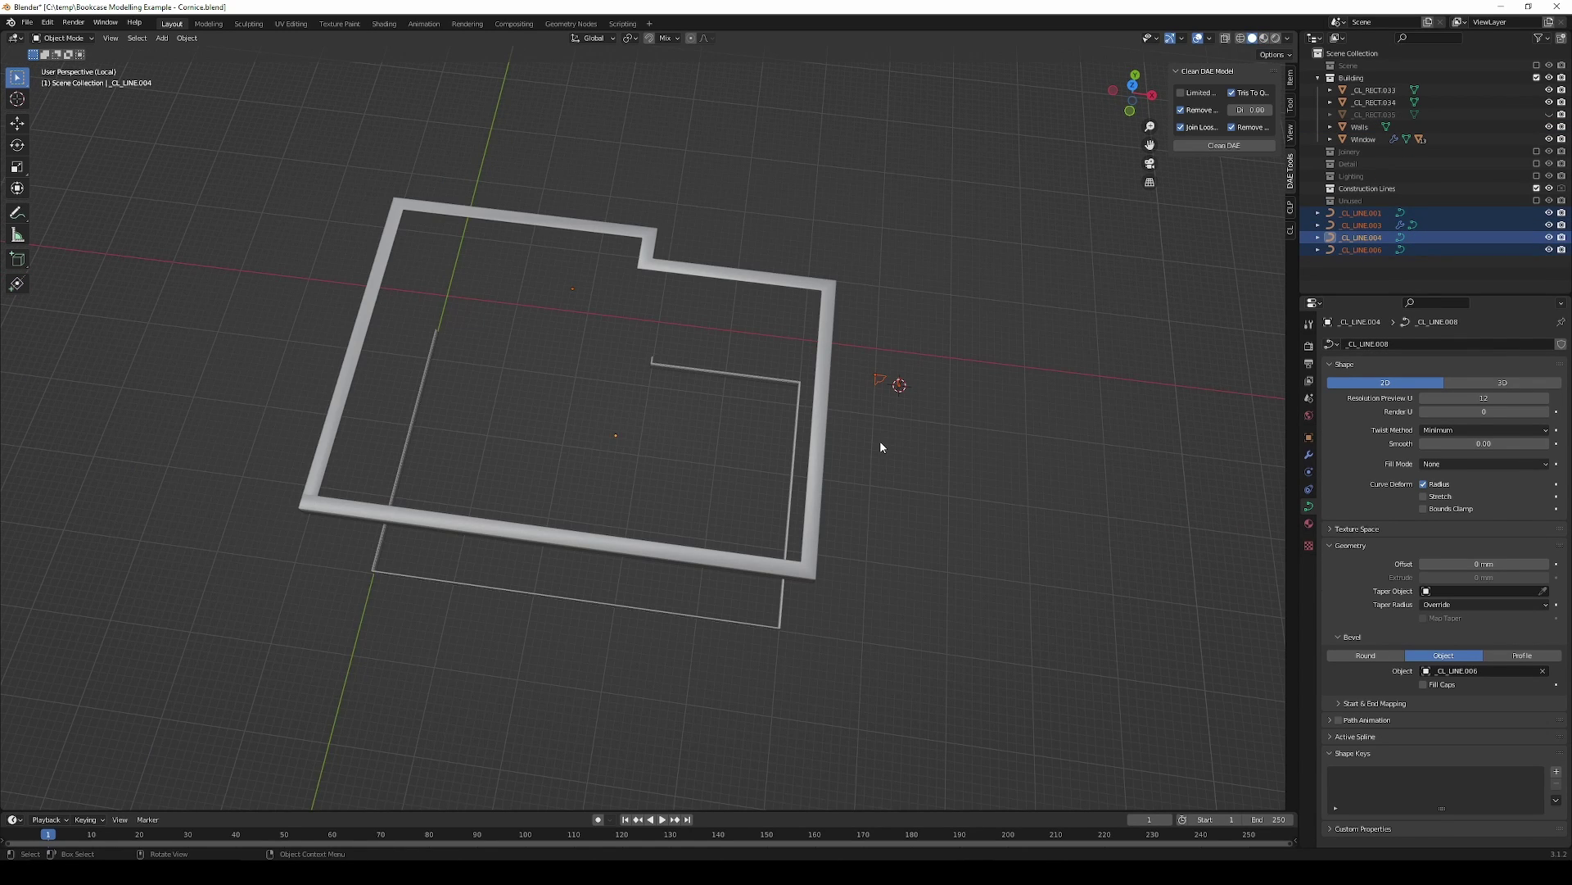
scroll(857, 512, up, 1)
shift+middle_drag(940, 465, 804, 474)
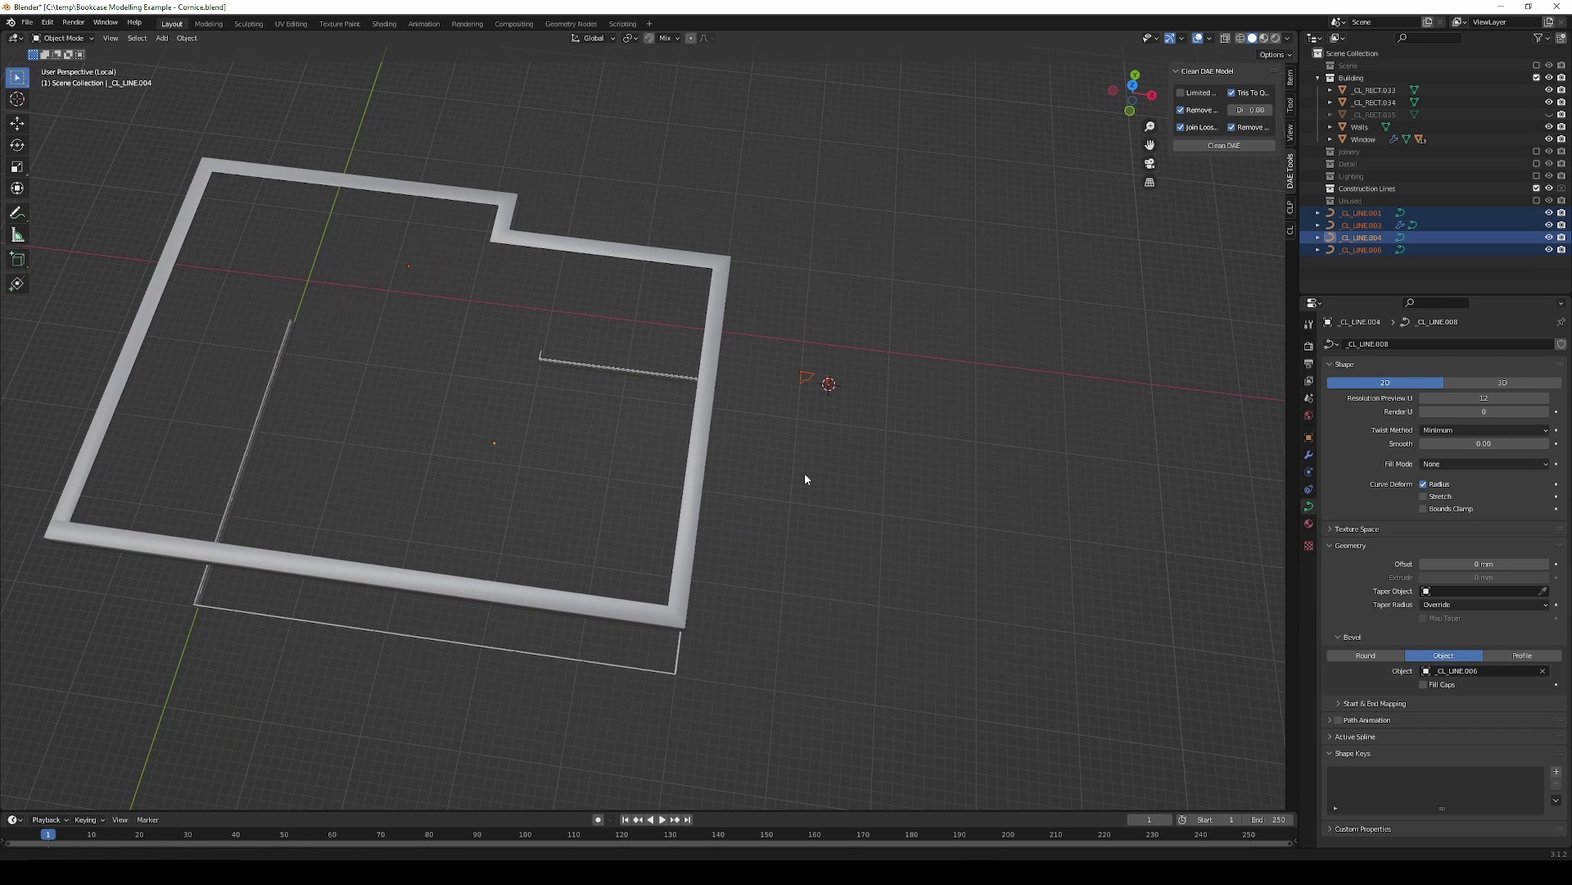
Step: Select and frame the cornice profile _CL_LINE.001
click(806, 383)
key(KP_Decimal)
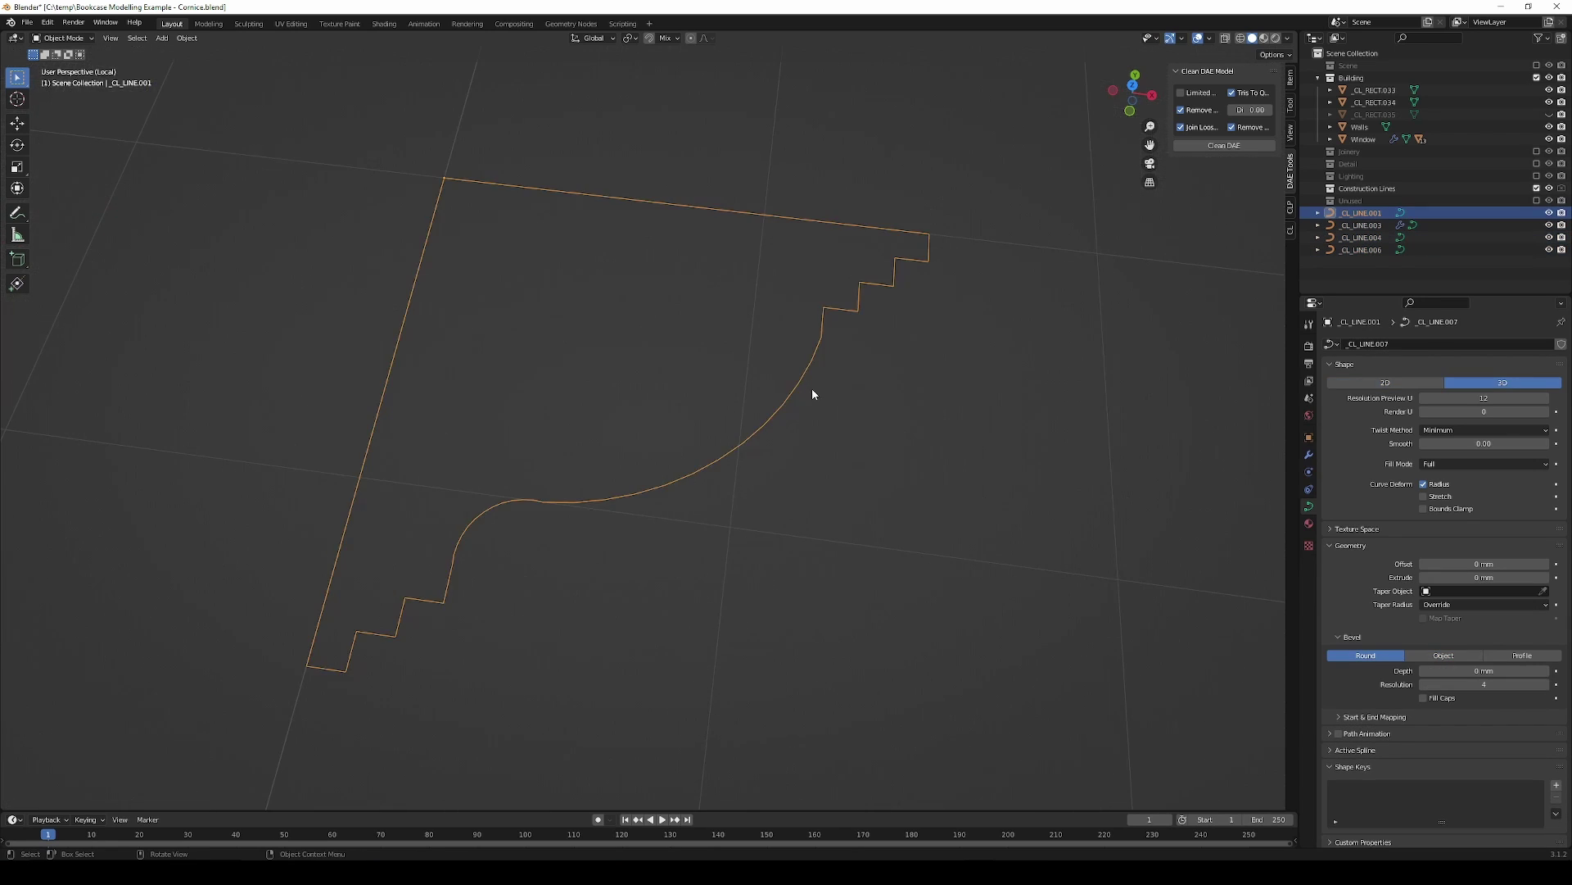
scroll(813, 385, down, 2)
middle_drag(812, 386, 779, 421)
scroll(844, 504, down, 2)
mouse_move(844, 505)
middle_down()
mouse_move(840, 523)
mouse_move(793, 503)
mouse_move(819, 537)
mouse_move(767, 501)
middle_up()
scroll(838, 521, down, 2)
scroll(838, 521, down, 2)
scroll(819, 537, down, 2)
middle_drag(685, 433, 696, 551)
Step: Move the profile's points about 76 mm along X, then start rescaling the profile
key(Tab)
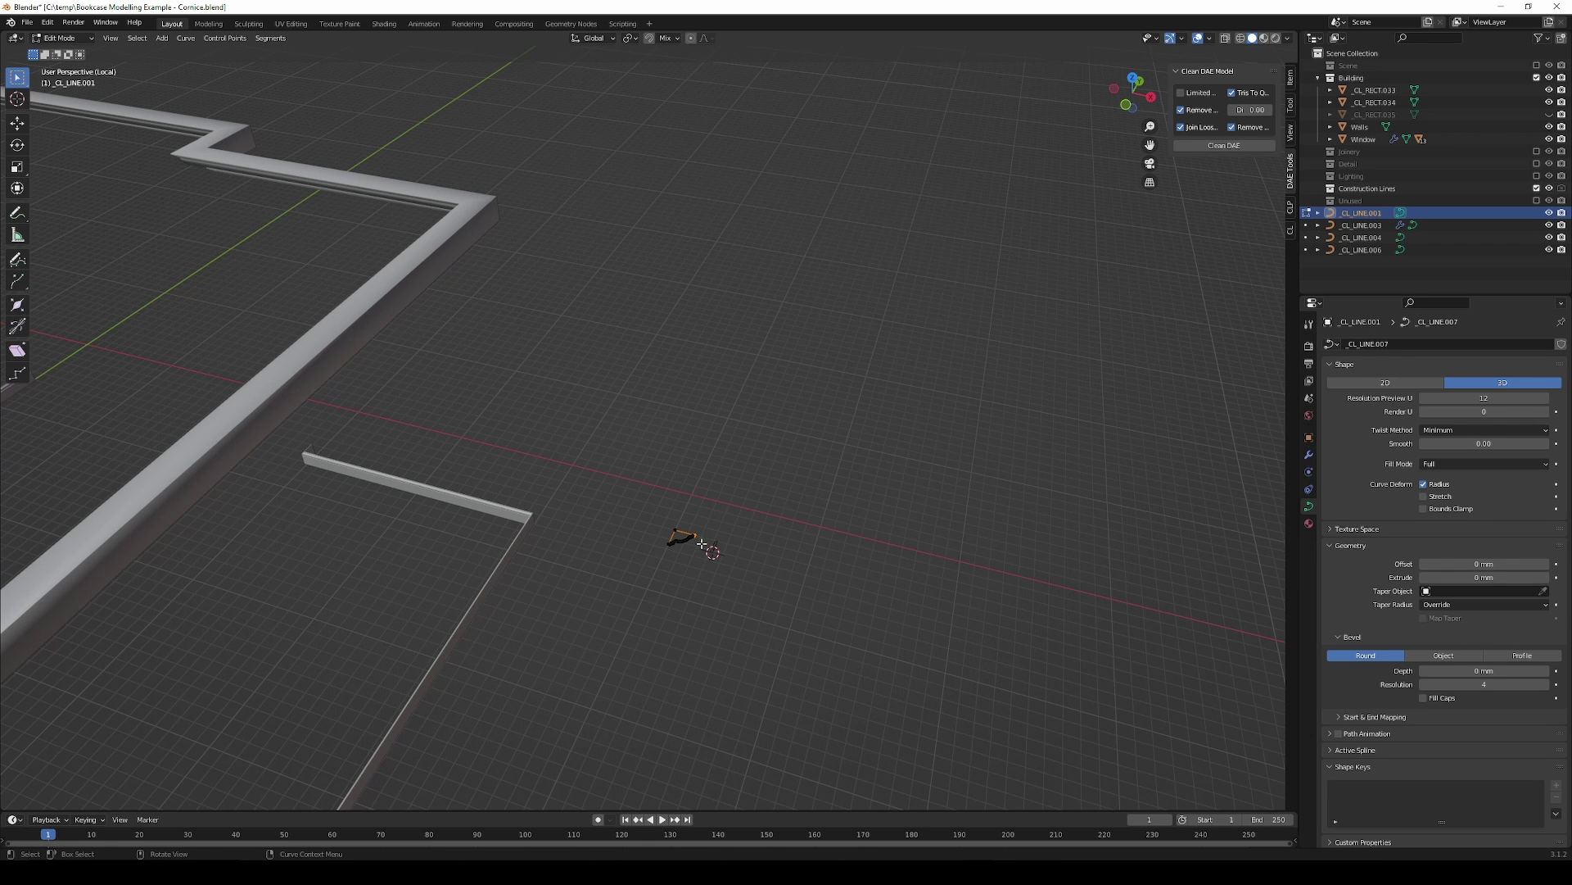
key(g)
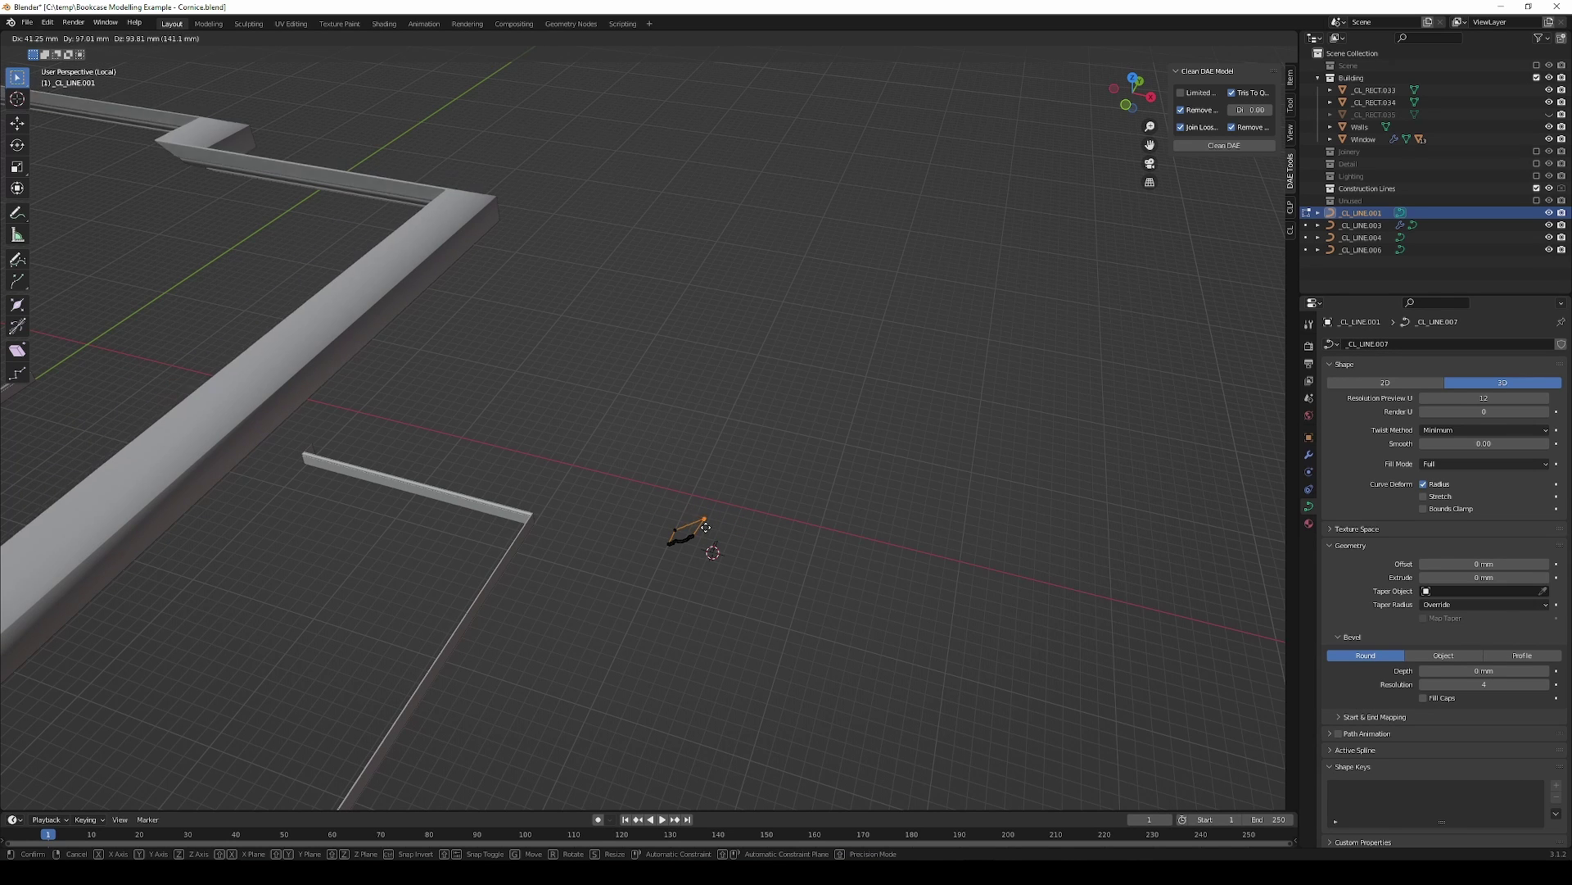
key(x)
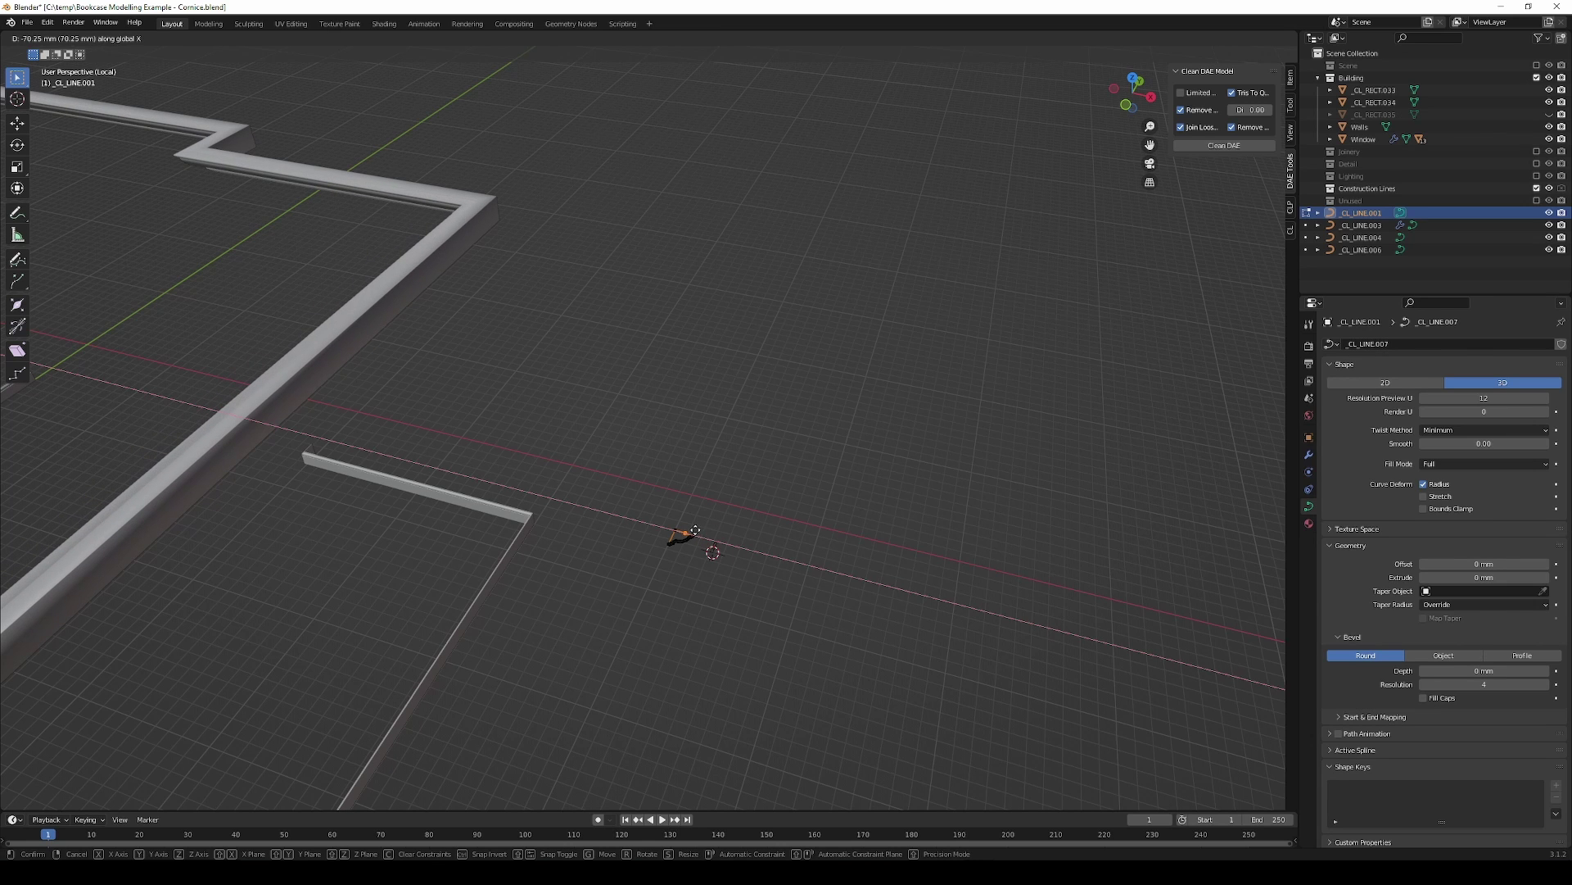
click(695, 530)
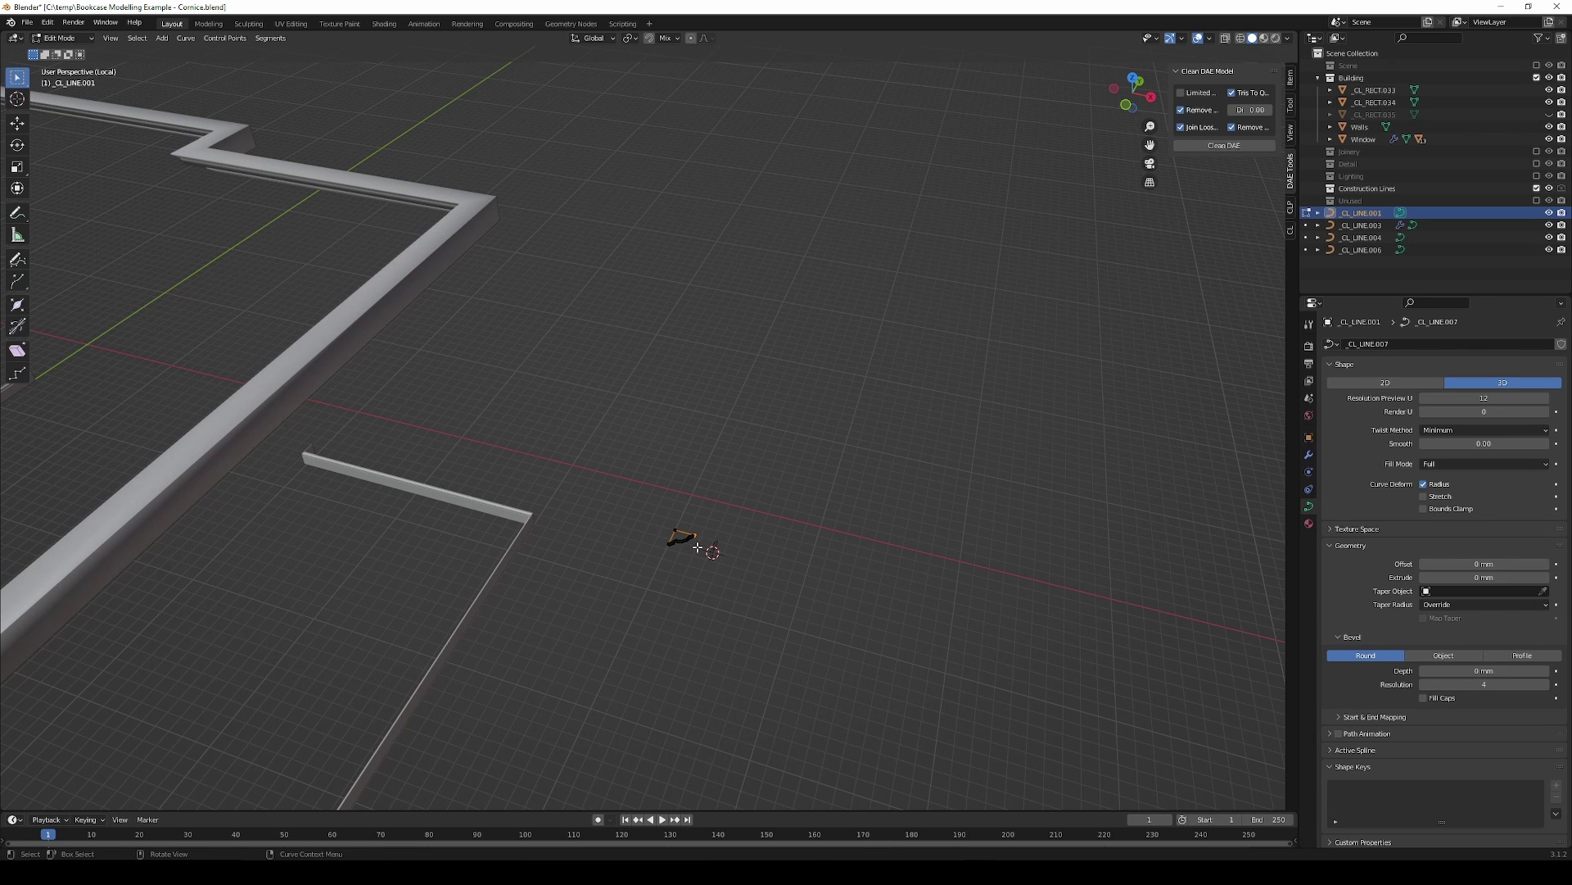
scroll(697, 548, down, 3)
key(Tab)
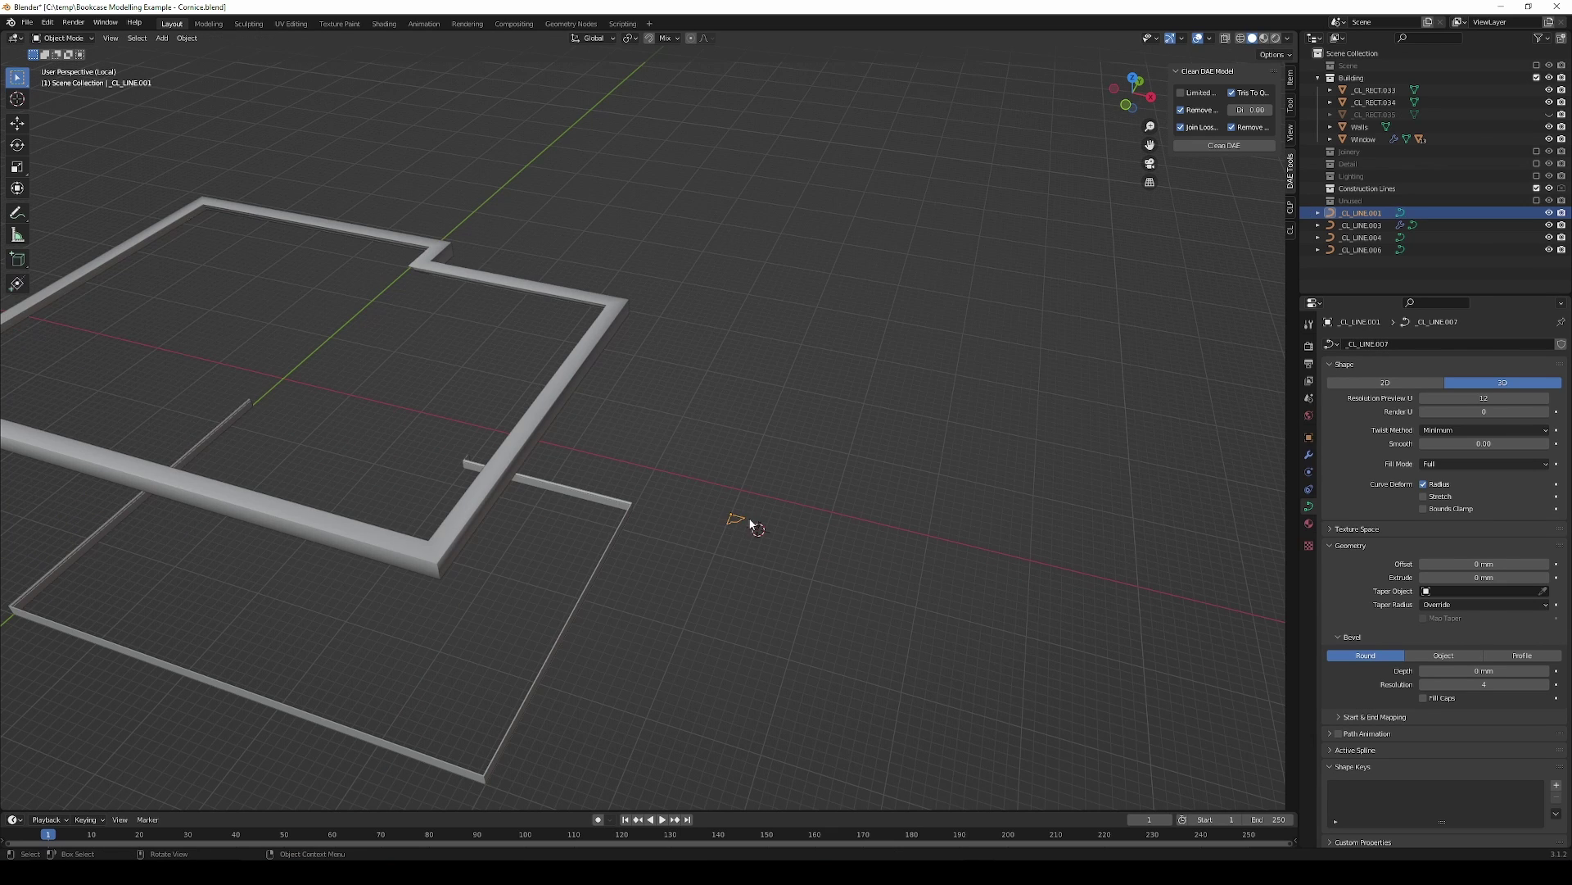
key(s)
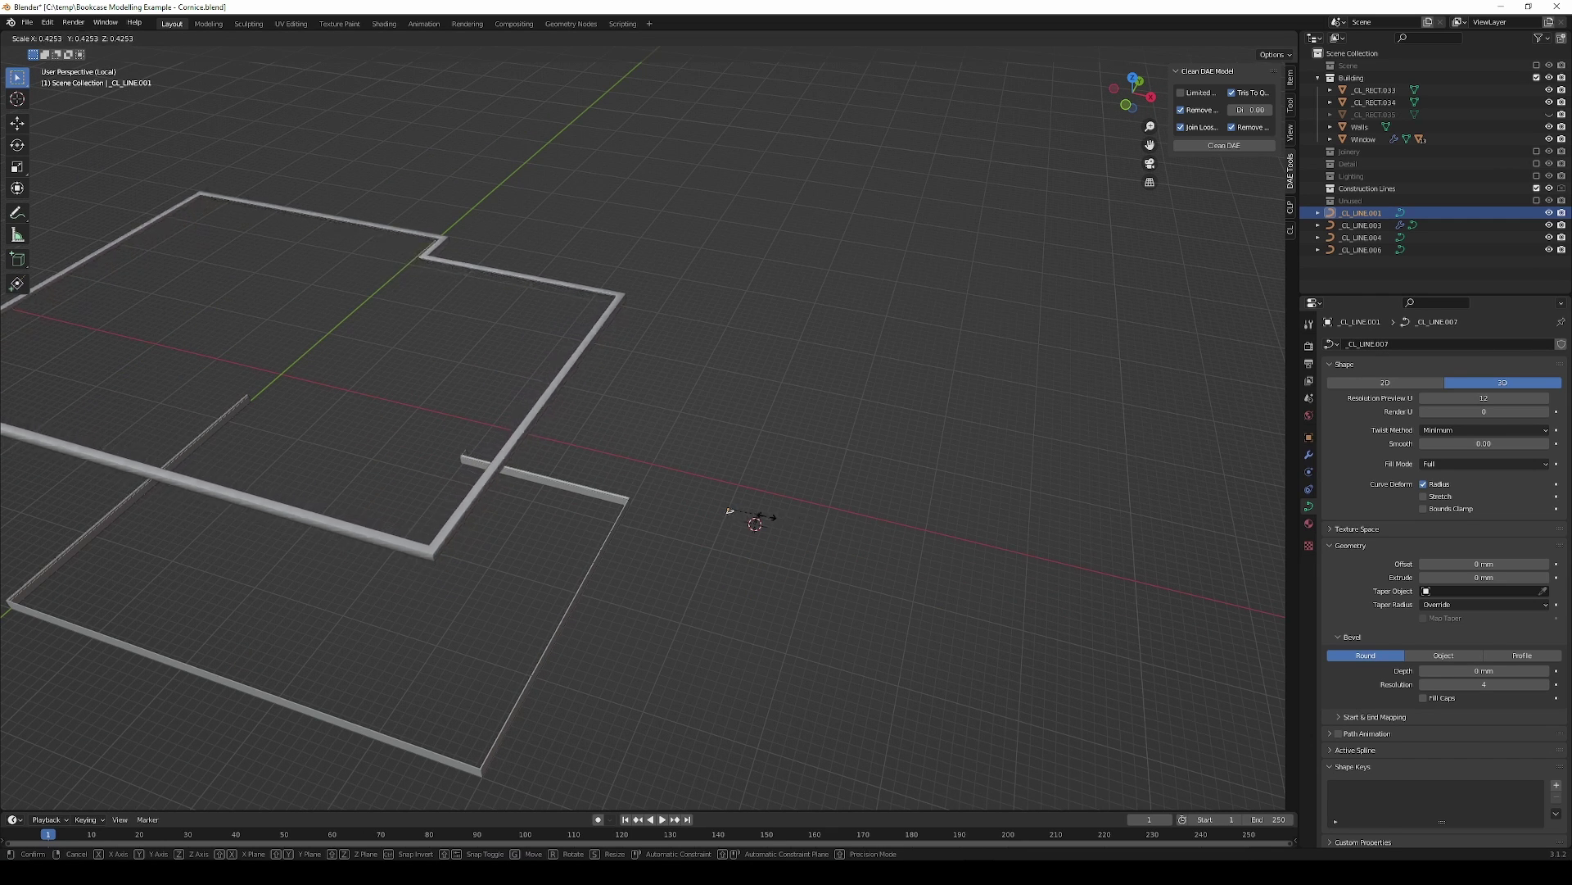
Step: Finish the profile resize and select the cornice path _CL_LINE.003
click(759, 565)
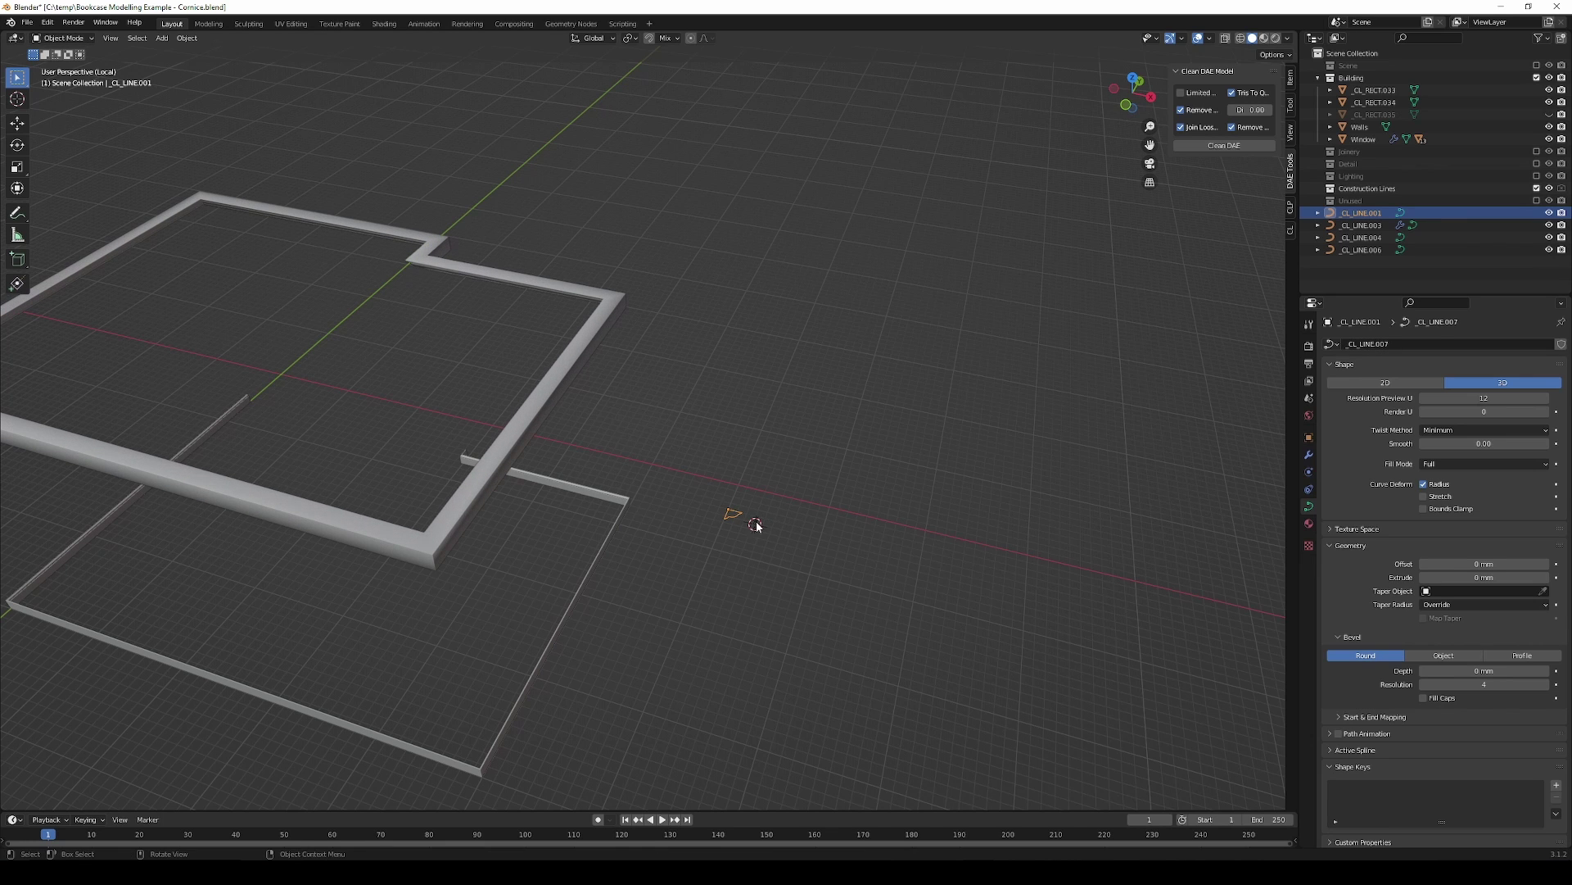
click(756, 522)
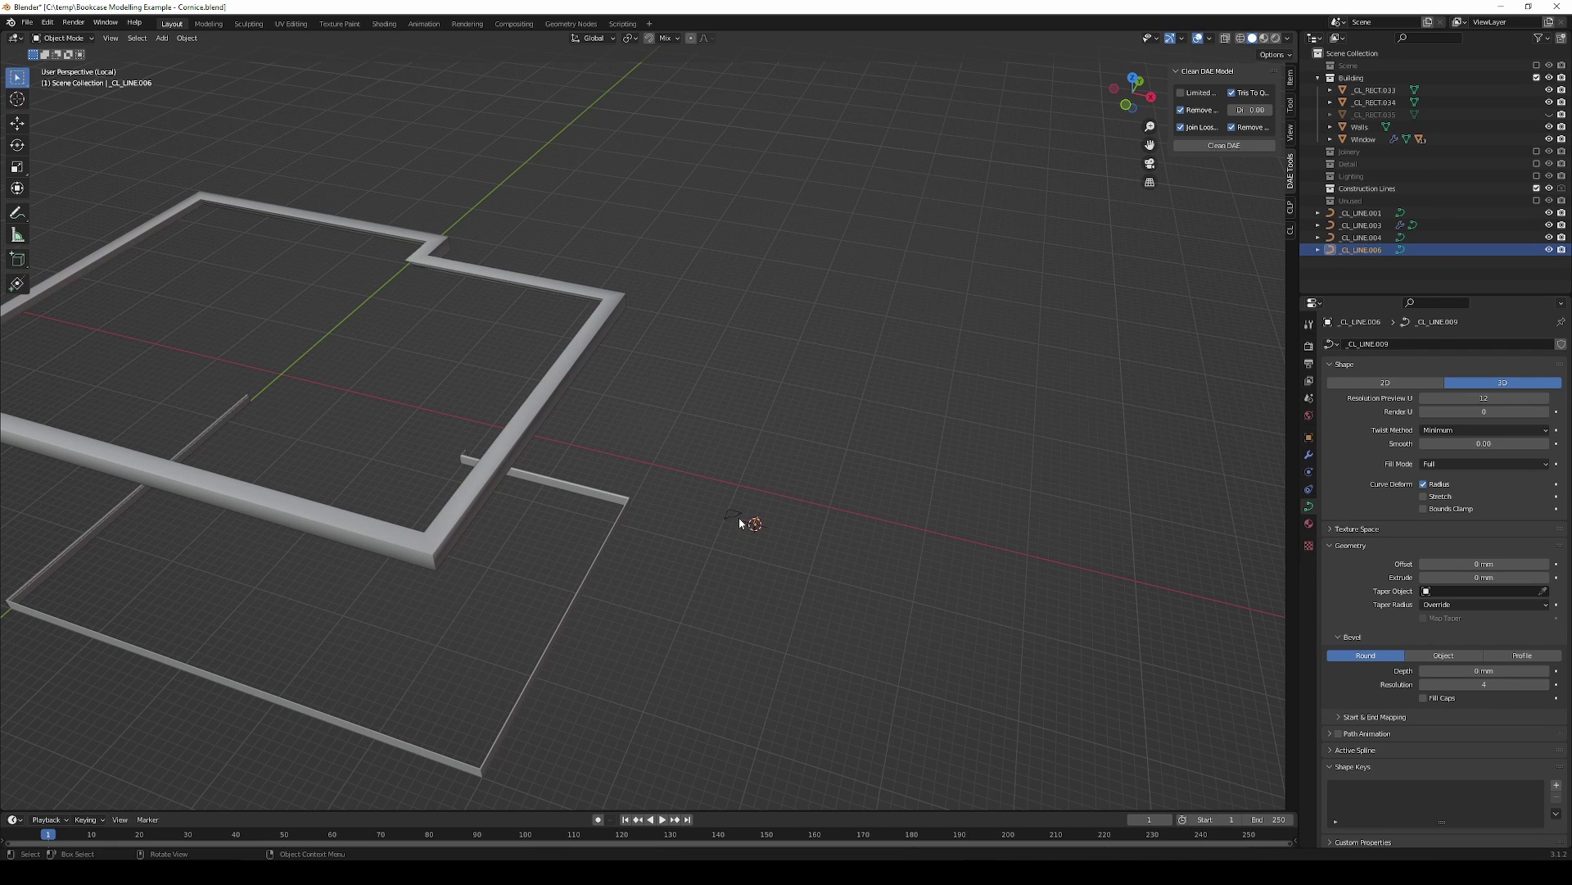
click(580, 336)
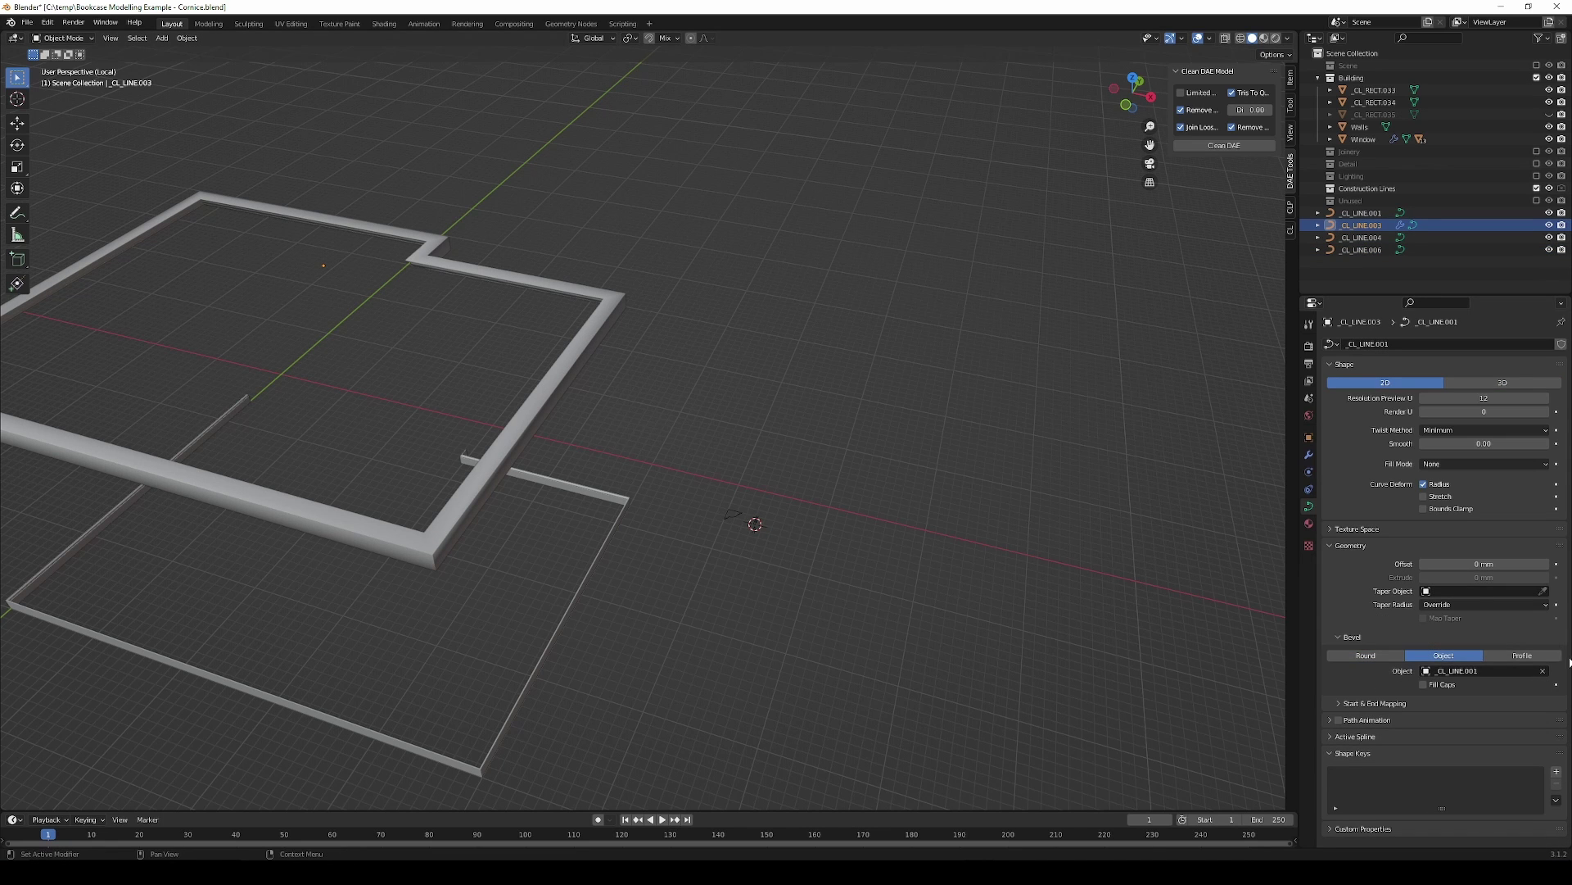
click(1544, 591)
key(Escape)
Step: Try _CL_LINE.006 as the cornice path's bevel object, then clear it to pick another
click(1543, 670)
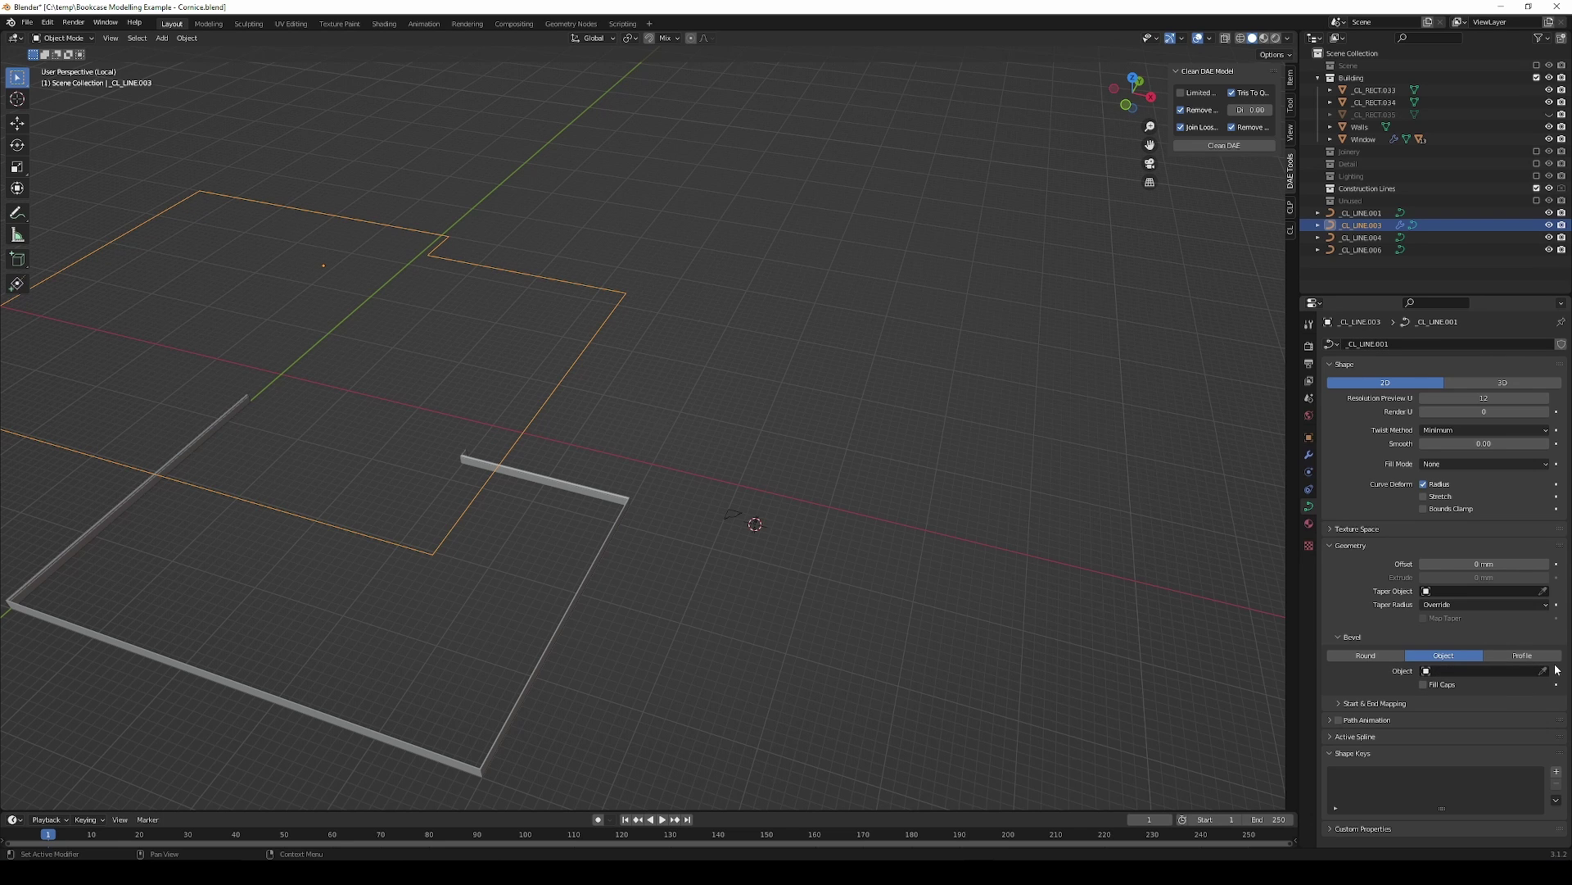
click(1543, 671)
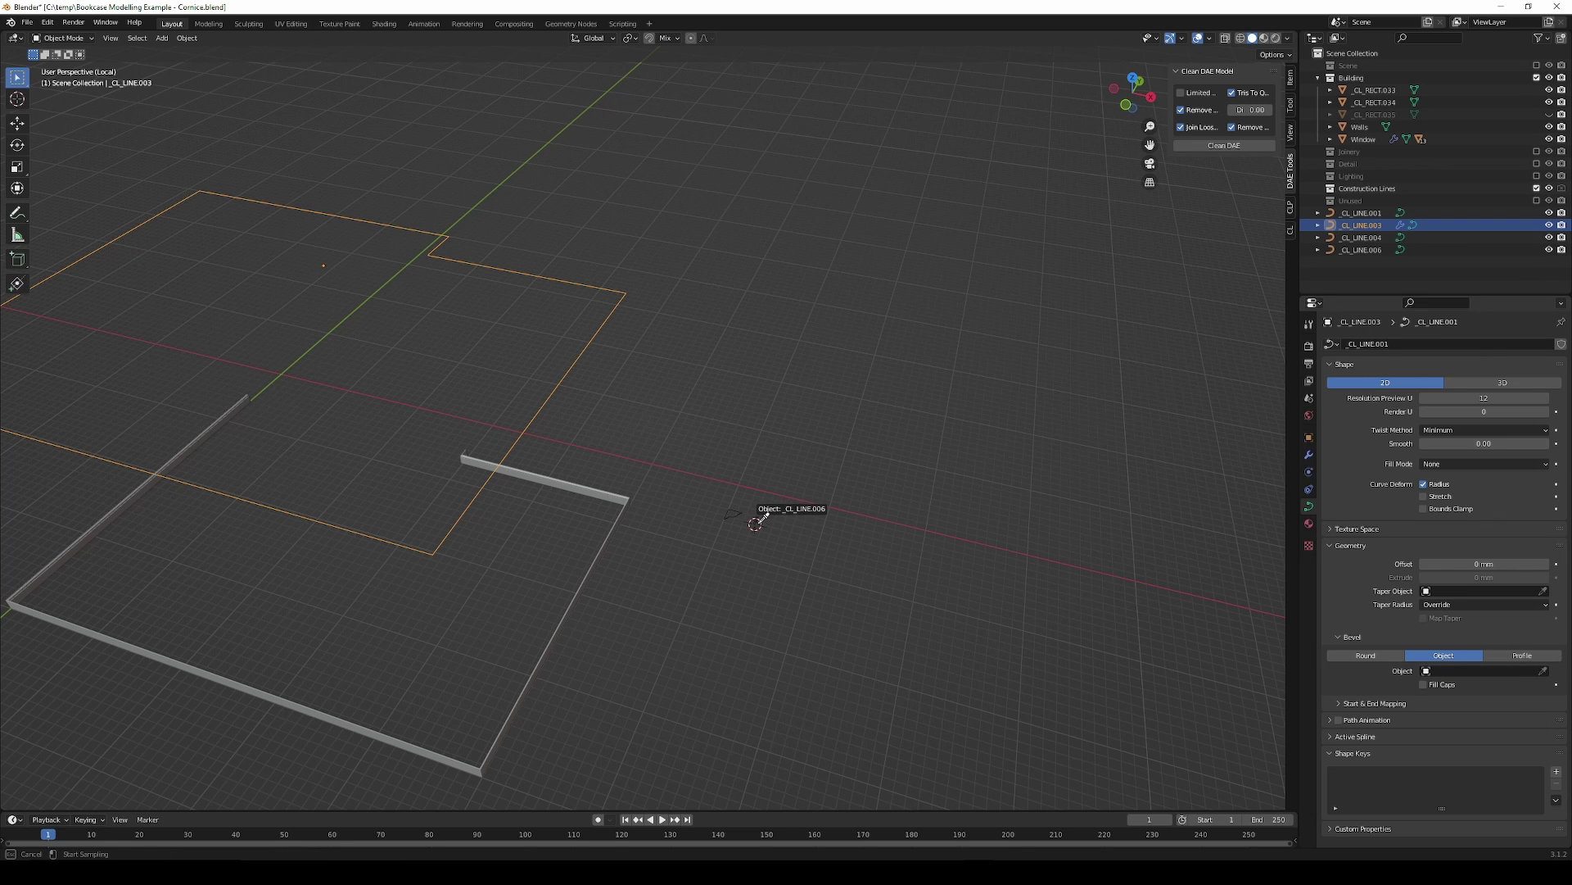
click(758, 521)
scroll(567, 230, up, 3)
scroll(770, 271, down, 2)
scroll(789, 275, up, 2)
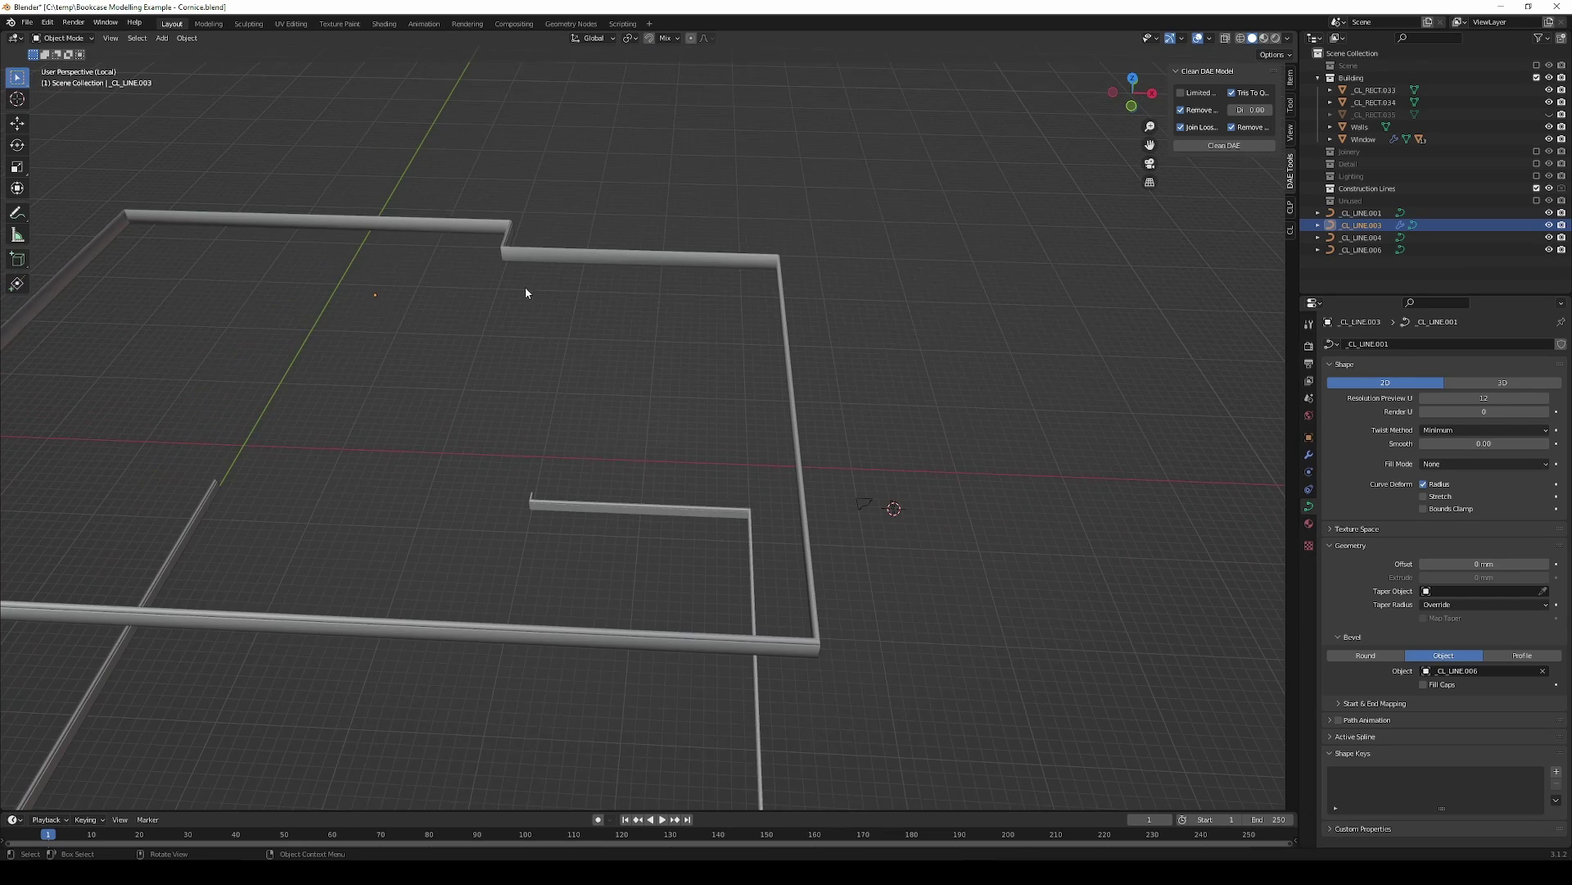
scroll(787, 463, down, 2)
click(1543, 670)
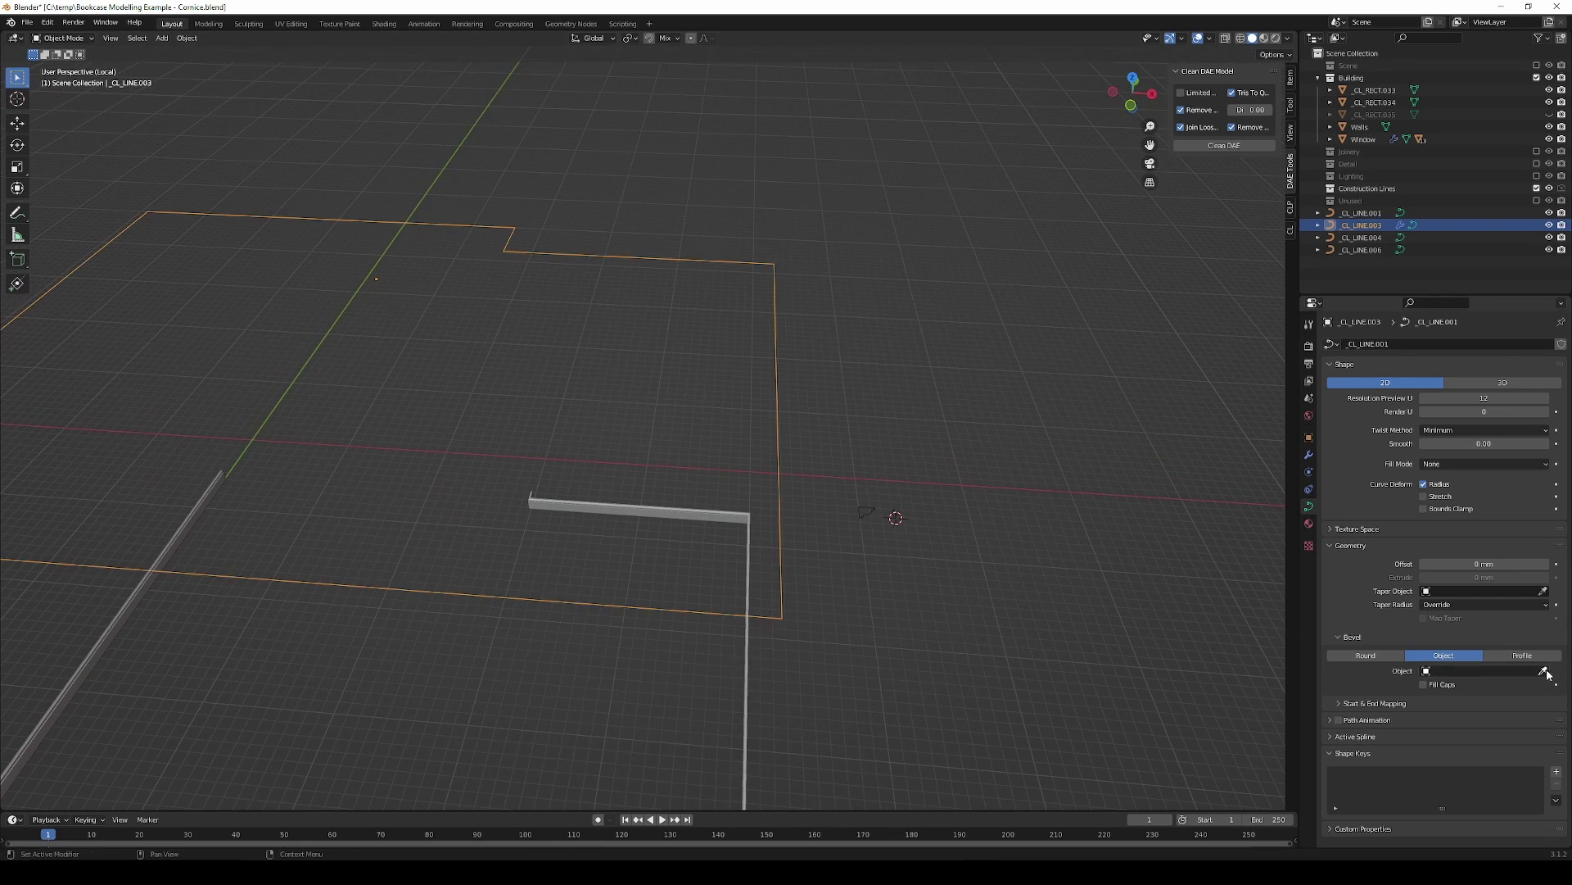
click(1544, 672)
click(866, 513)
key(KP_Divide)
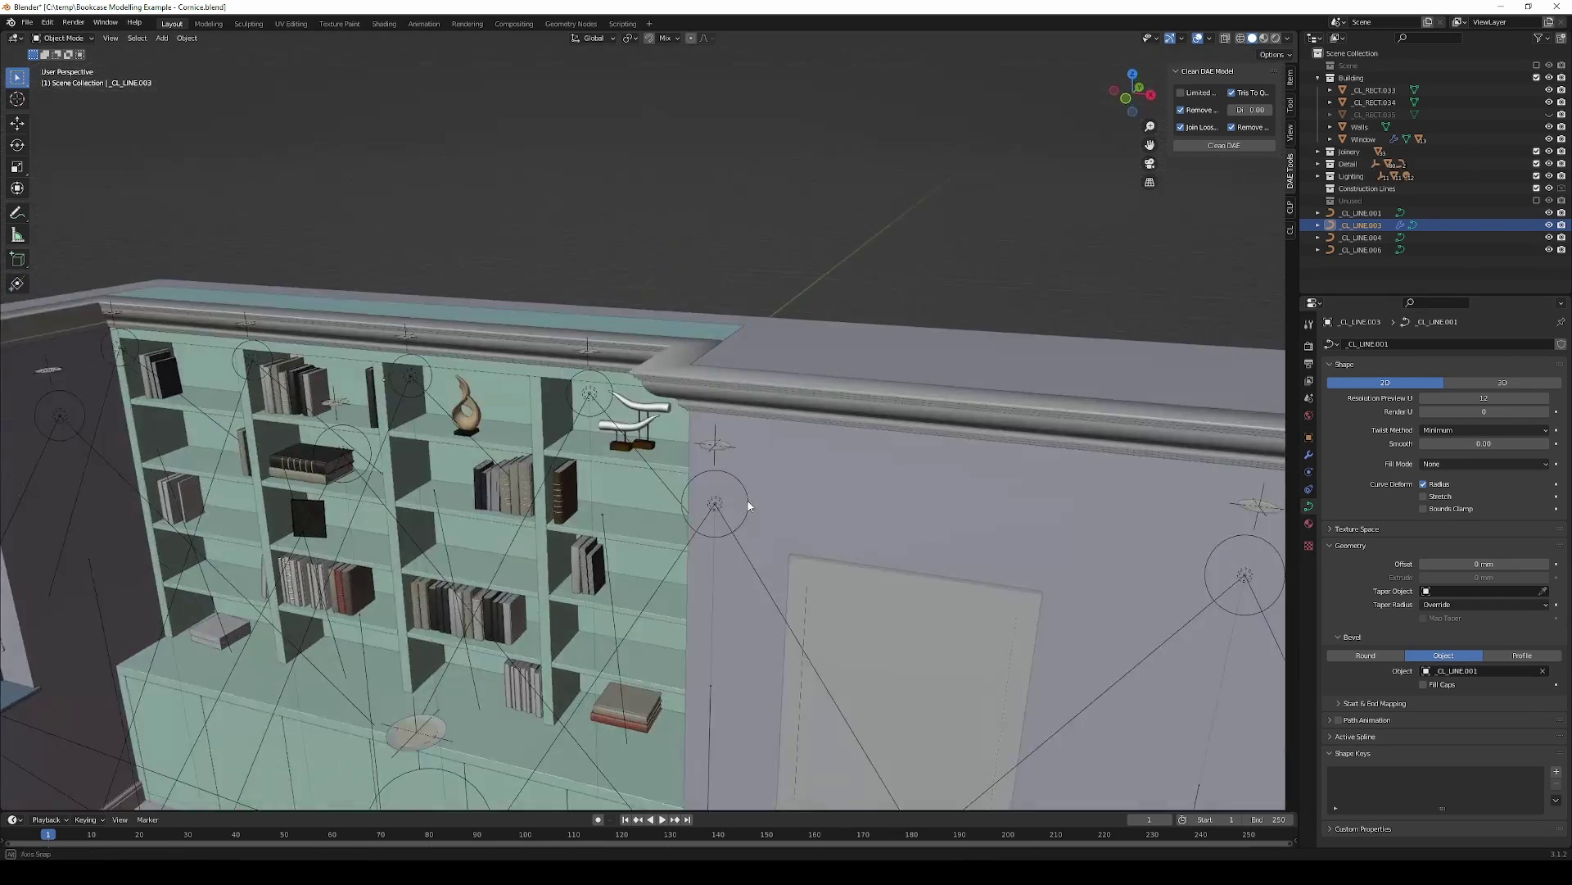
scroll(750, 473, up, 1)
scroll(758, 433, up, 1)
scroll(770, 368, up, 2)
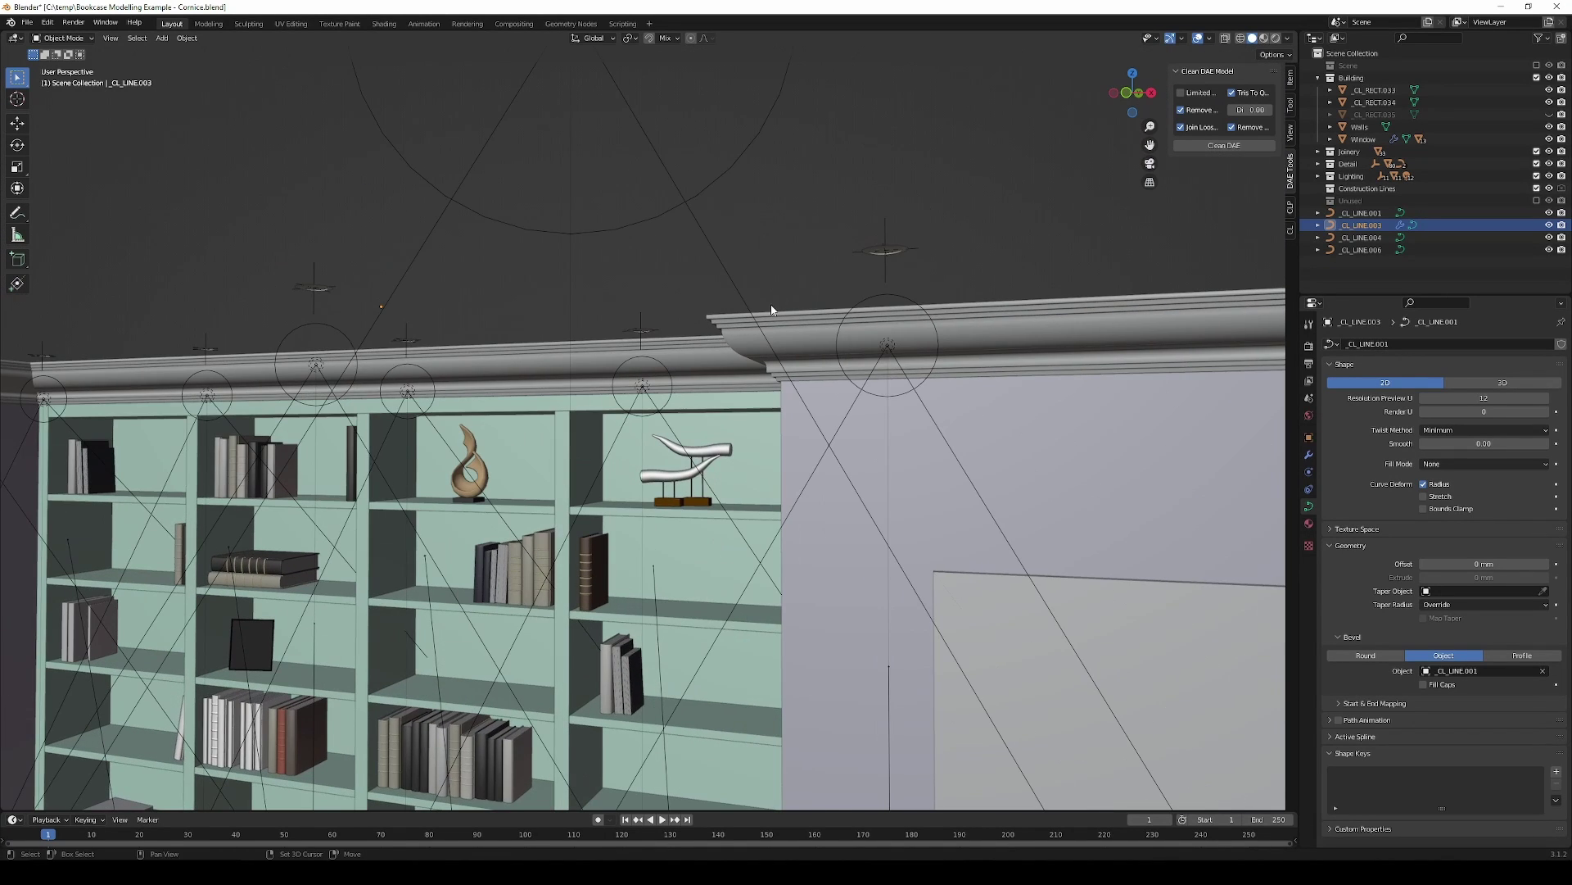
scroll(779, 309, up, 1)
middle_drag(779, 309, 862, 362)
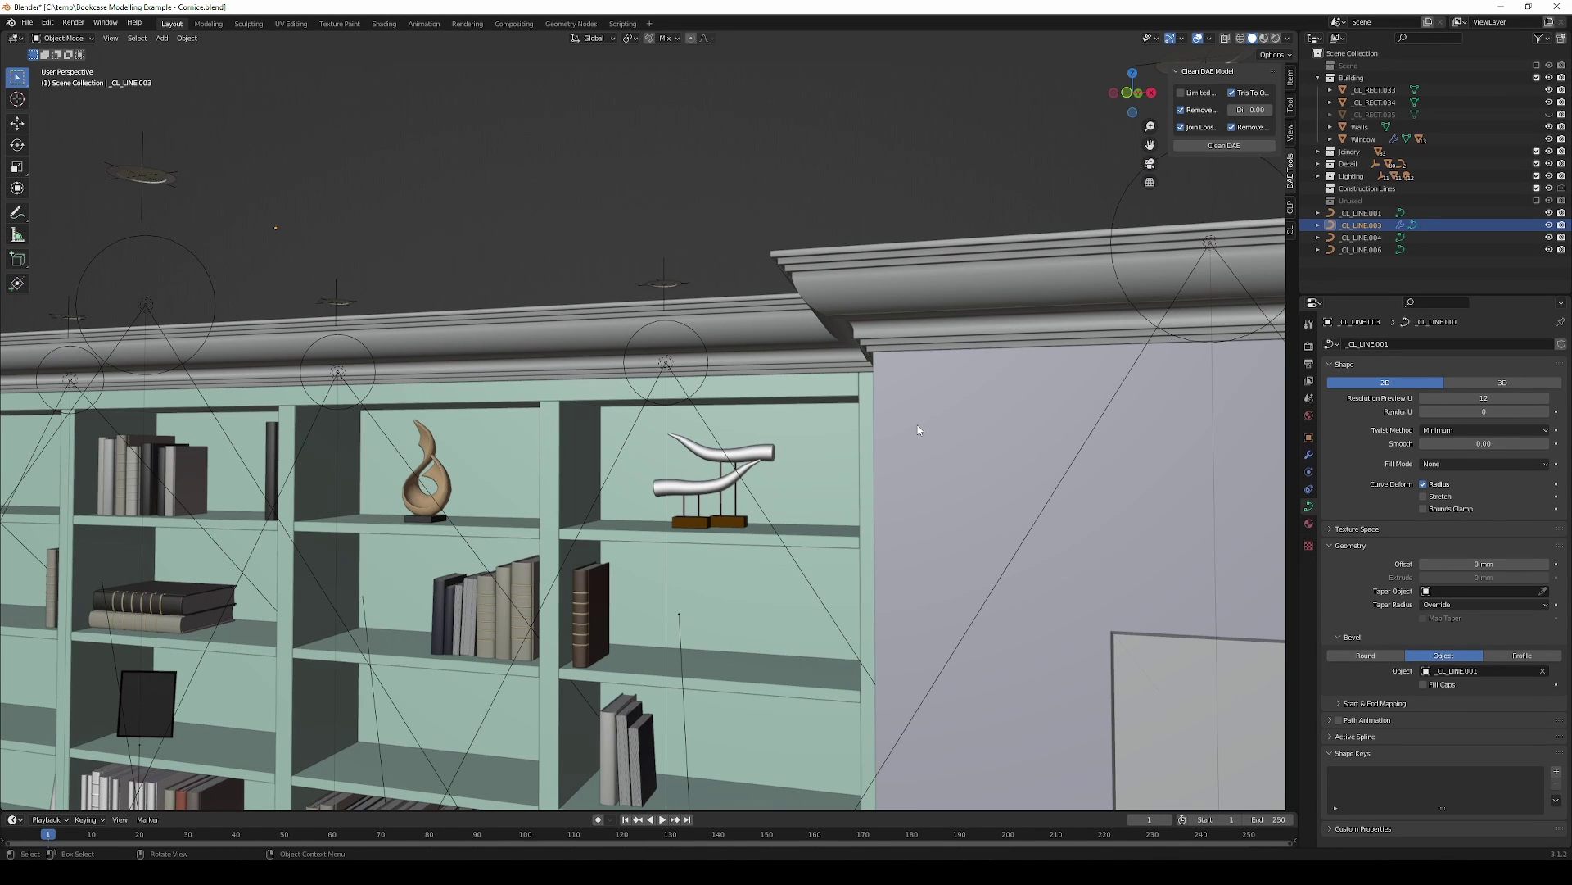